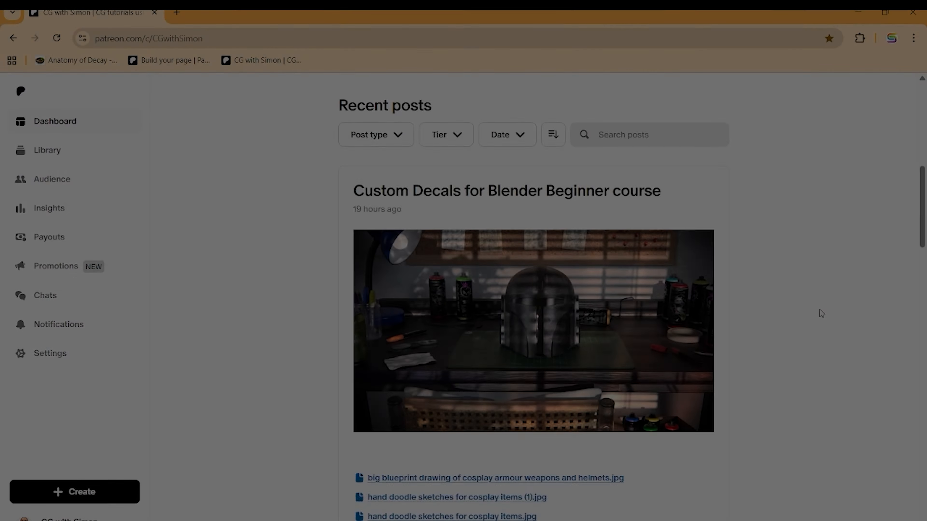
# - Look through the course resource posts on Patreon, covering the custom decals, the project booklet and the image files
pyautogui.scroll(-6, 819, 310)
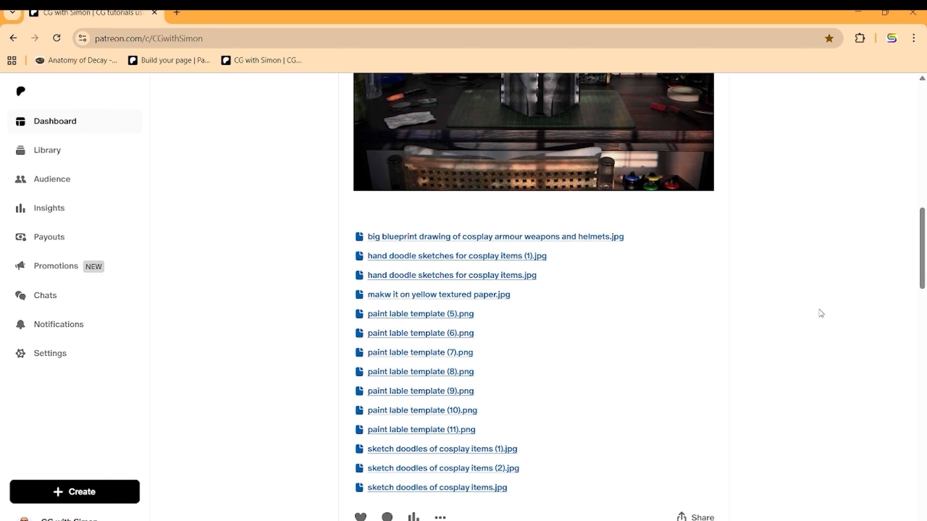
pyautogui.scroll(-10, 821, 313)
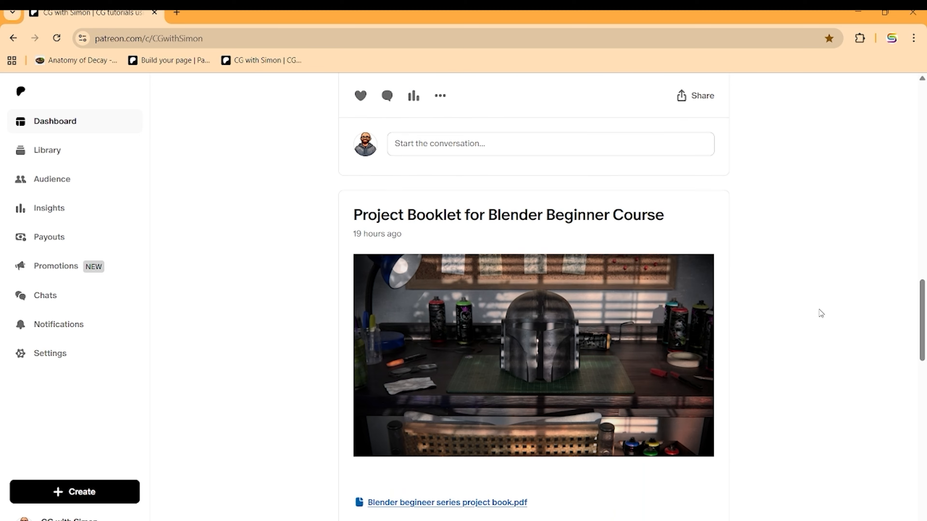
pyautogui.scroll(-3, 820, 314)
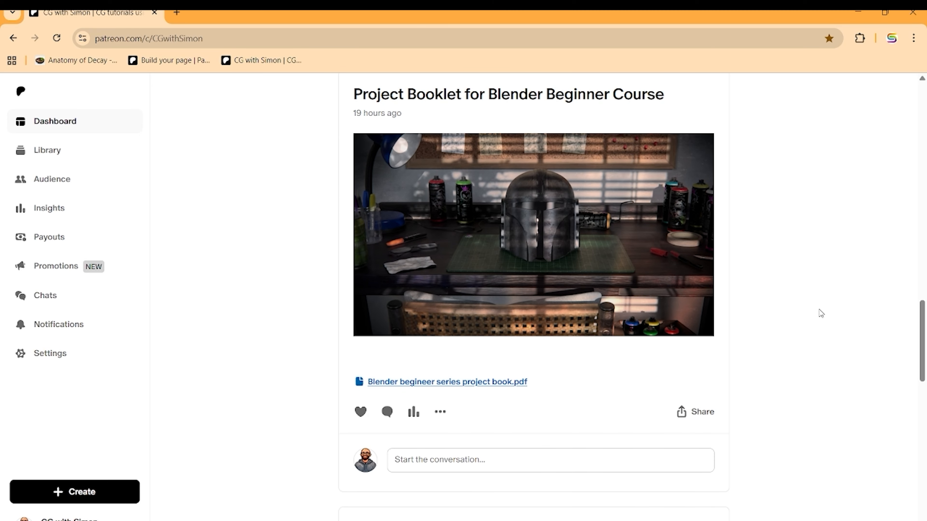
pyautogui.scroll(-12, 821, 313)
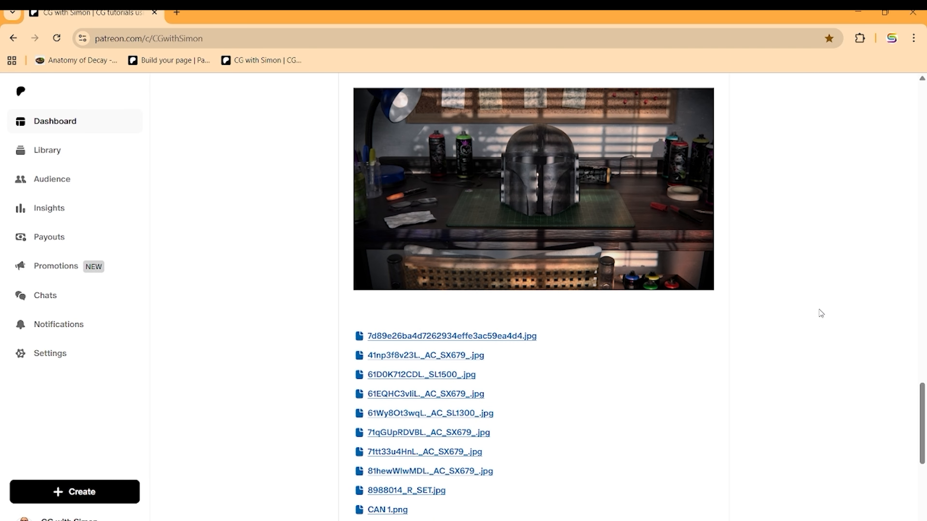
pyautogui.scroll(-11, 821, 313)
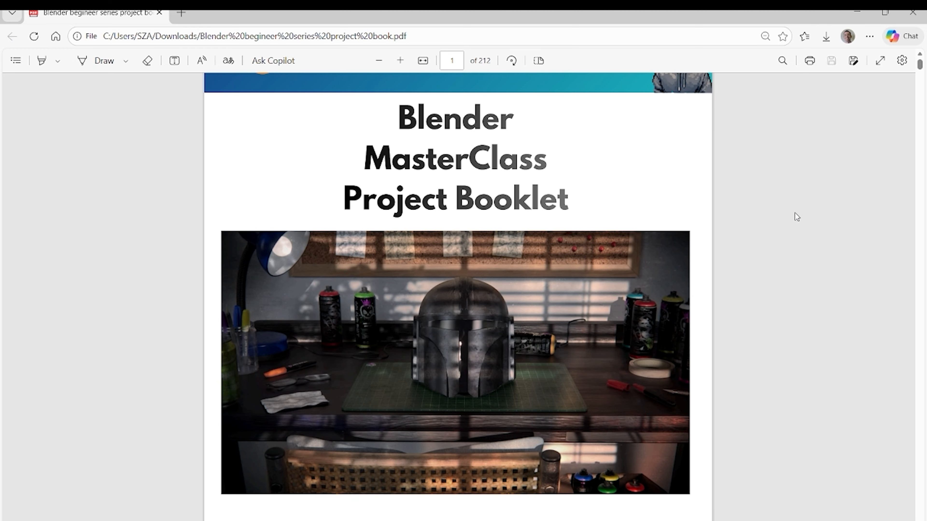
# - Read through the Blender MasterClass project booklet PDF from its cover into the first modelling pages
pyautogui.scroll(-20, 793, 213)
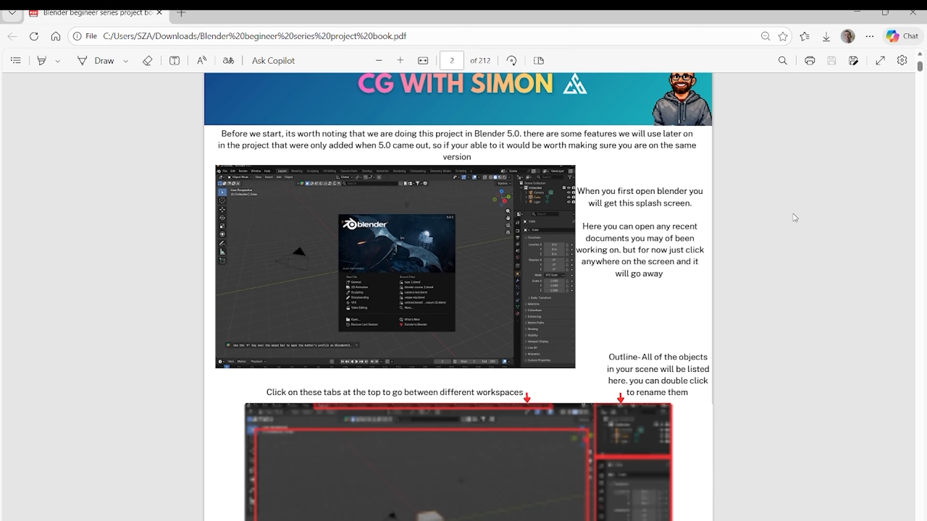
pyautogui.scroll(-20, 793, 213)
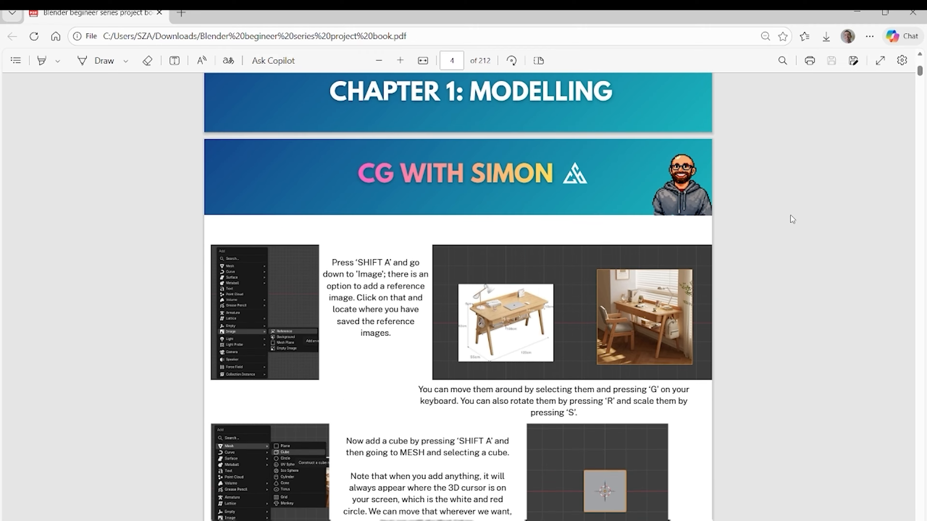
pyautogui.scroll(-20, 790, 215)
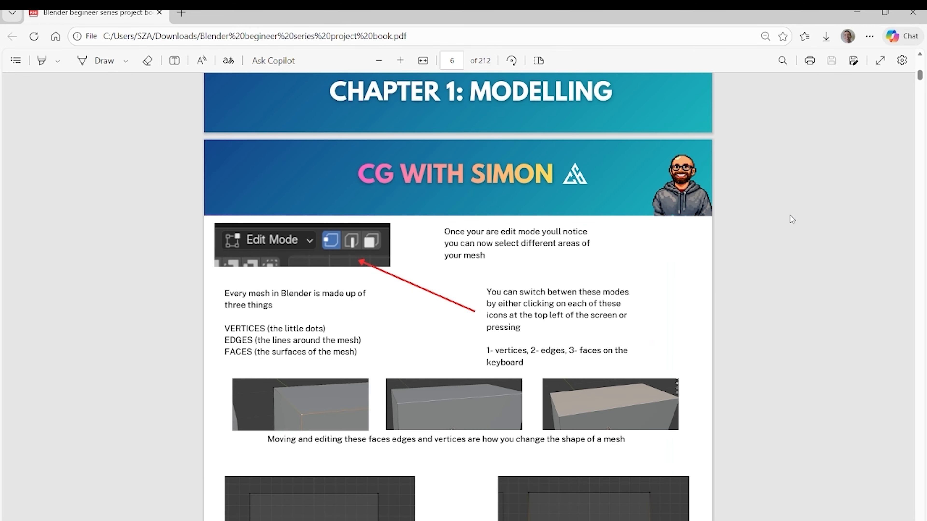
pyautogui.scroll(-20, 790, 215)
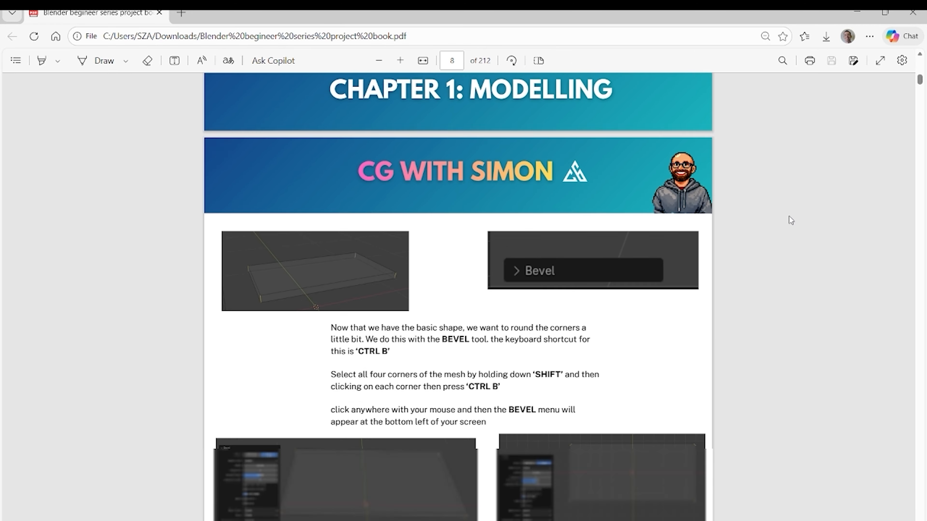
pyautogui.scroll(-20, 790, 219)
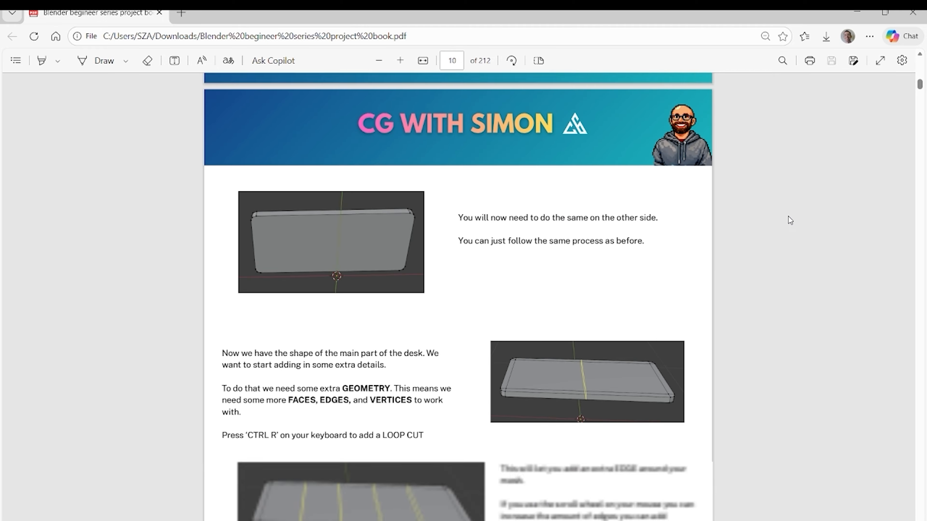
pyautogui.scroll(-20, 789, 220)
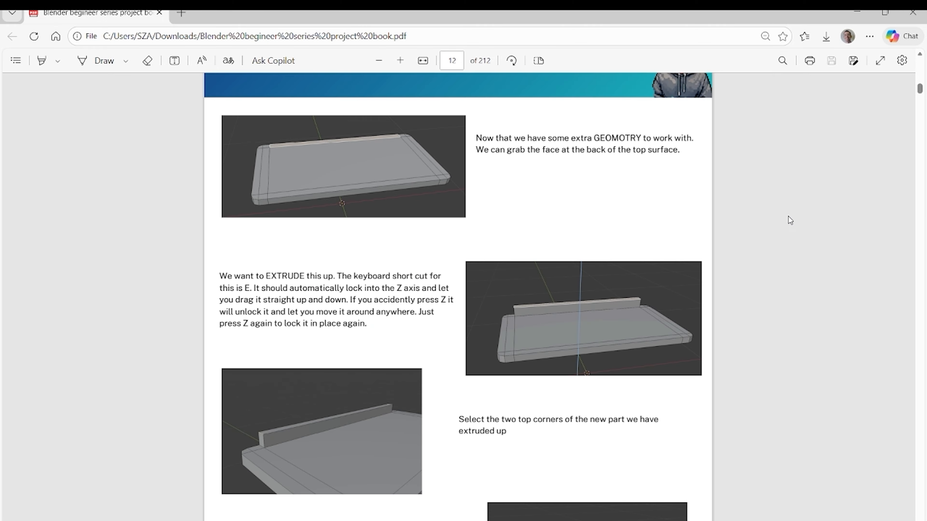
pyautogui.scroll(-15, 788, 217)
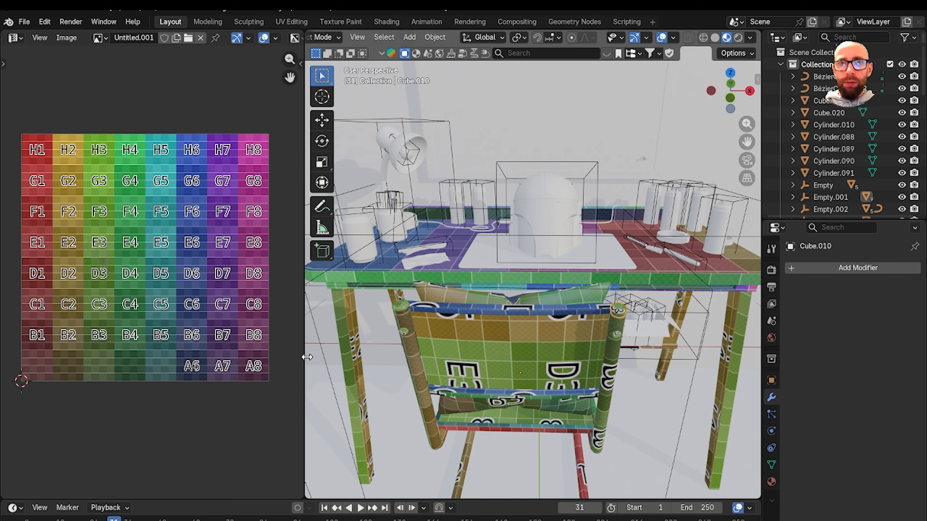
# - In Blender, narrow the image editor to enlarge the 3D viewport and examine the desk scene with its chair and props
pyautogui.moveTo(303, 356); pyautogui.dragTo(176, 352)
pyautogui.moveTo(447, 327); pyautogui.dragTo(553, 317, button='middle')
pyautogui.scroll(2, 511, 327)
pyautogui.scroll(-5, 553, 315)
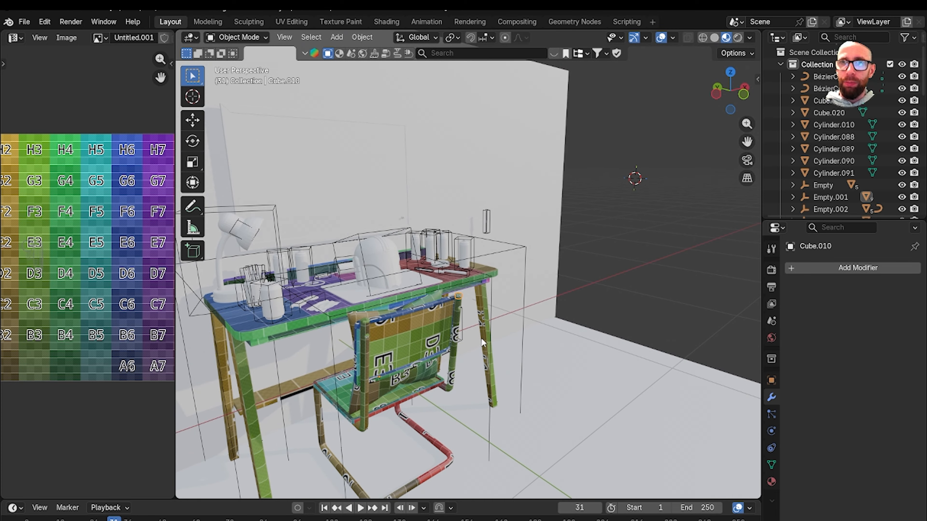
pyautogui.moveTo(420, 323); pyautogui.dragTo(429, 322, button='middle')
pyautogui.scroll(4, 430, 321)
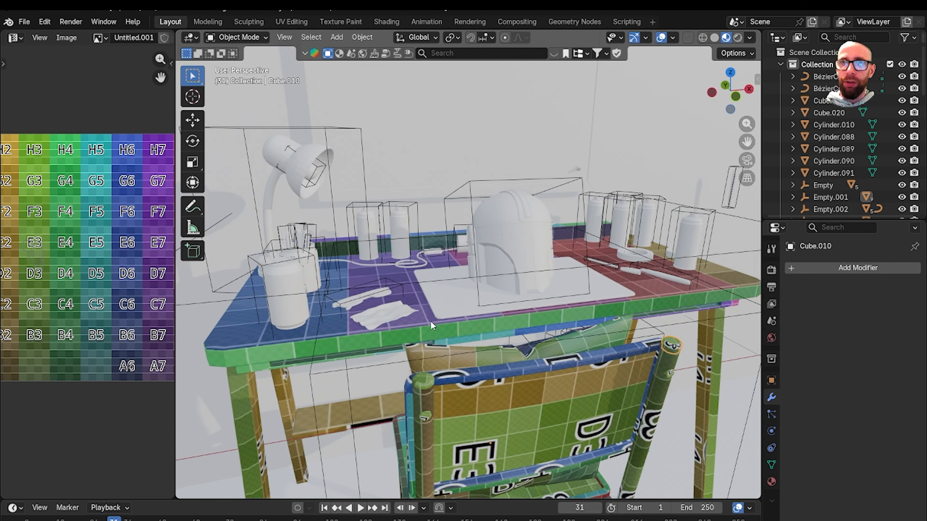
pyautogui.moveTo(492, 313); pyautogui.dragTo(518, 310, button='middle')
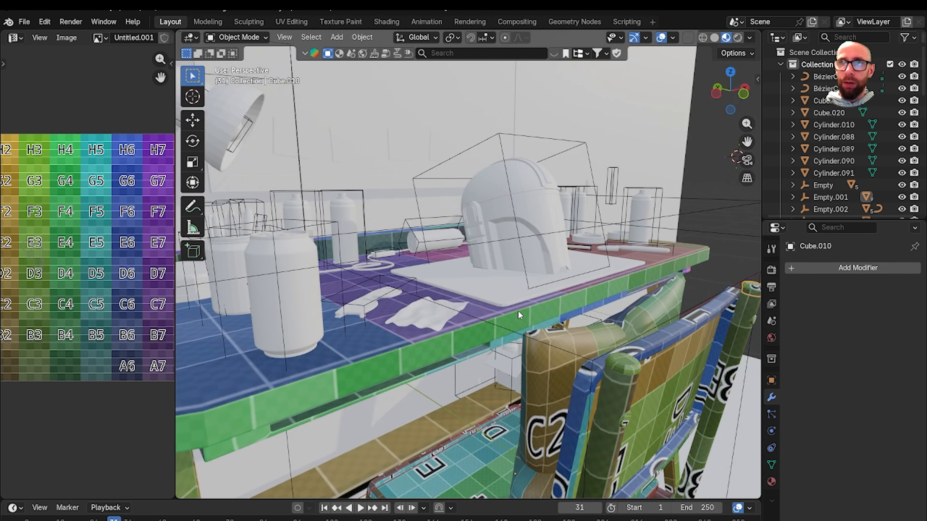
# - Select the drinks can at the front corner of the desk and isolate it in local view
pyautogui.scroll(-5, 582, 197)
pyautogui.scroll(2, 580, 199)
pyautogui.moveTo(569, 216); pyautogui.dragTo(529, 241, button='middle')
pyautogui.scroll(3, 529, 241)
pyautogui.moveTo(529, 239); pyautogui.dragTo(529, 238)
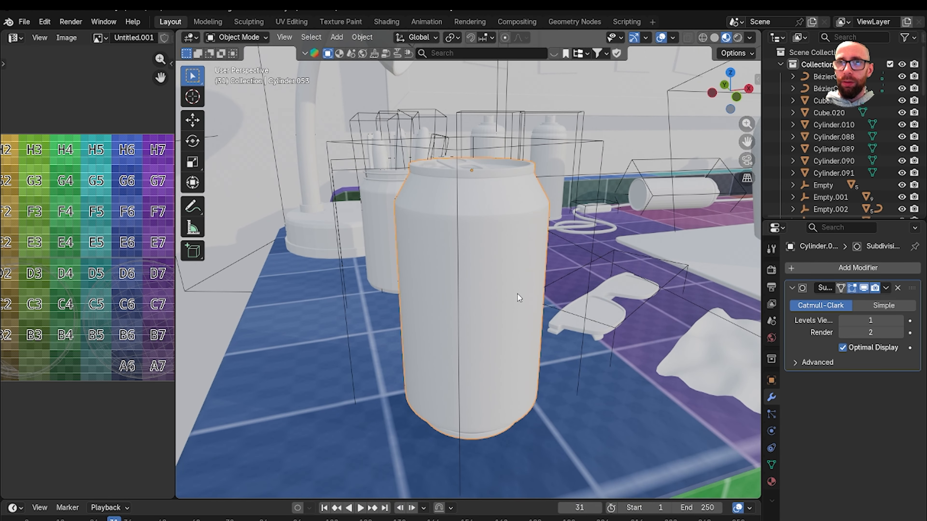
pyautogui.press('KP_Divide')
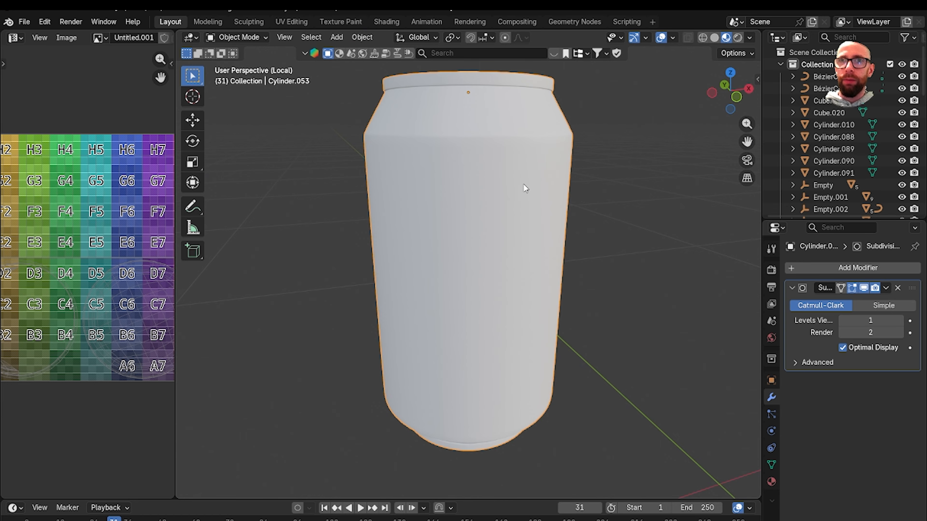
# - Switch the viewport to solid shading and enter Edit Mode on the isolated can
pyautogui.moveTo(522, 184); pyautogui.dragTo(515, 203, button='middle')
pyautogui.keyDown('shift'); pyautogui.moveTo(515, 203); pyautogui.dragTo(541, 178, button='middle'); pyautogui.keyUp('shift')
pyautogui.scroll(-3, 542, 179)
pyautogui.click(714, 38)
pyautogui.press('Tab')
# - Check the underside of the can and remove its Subdivision modifier
pyautogui.moveTo(485, 278); pyautogui.dragTo(483, 190, button='middle')
pyautogui.scroll(6, 483, 263)
pyautogui.keyDown('shift'); pyautogui.moveTo(470, 350); pyautogui.dragTo(483, 246, button='middle'); pyautogui.keyUp('shift')
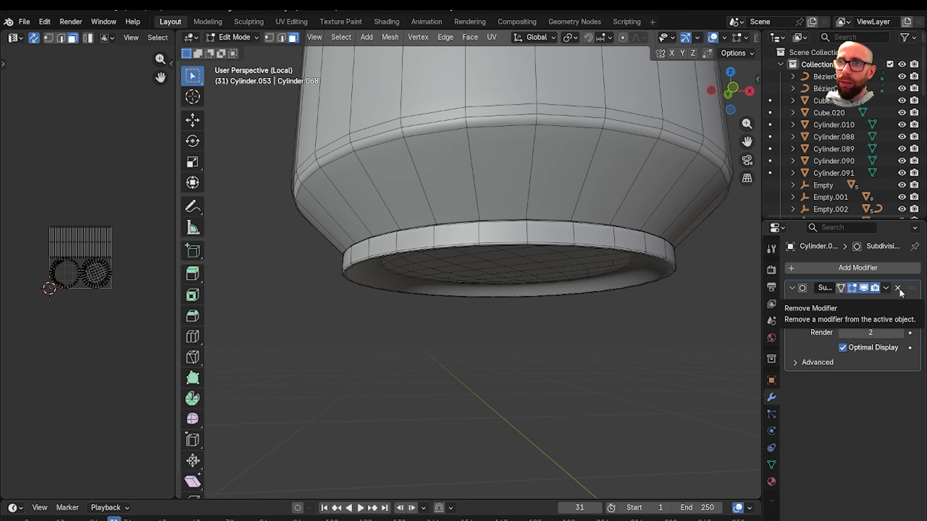
pyautogui.click(898, 287)
# - Apply Shade Flat to the can in Object Mode and return to Edit Mode
pyautogui.moveTo(581, 296); pyautogui.dragTo(576, 263, button='middle')
pyautogui.press('Tab')
pyautogui.rightClick(536, 169)
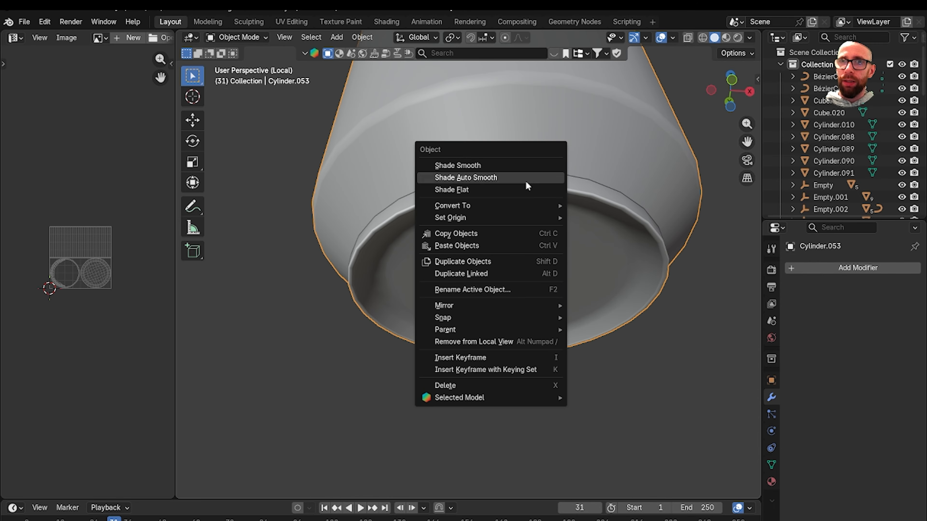
pyautogui.click(518, 190)
pyautogui.press('Tab')
pyautogui.moveTo(519, 196); pyautogui.dragTo(356, 258, button='middle')
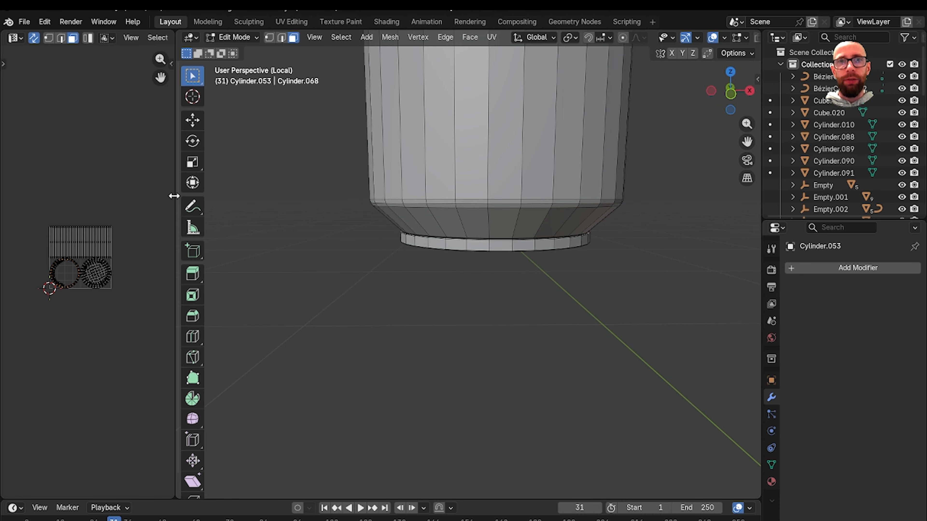
# - Widen the UV editor beside the viewport, splitting it vertically and closing the extra area again
pyautogui.moveTo(175, 201); pyautogui.dragTo(254, 219)
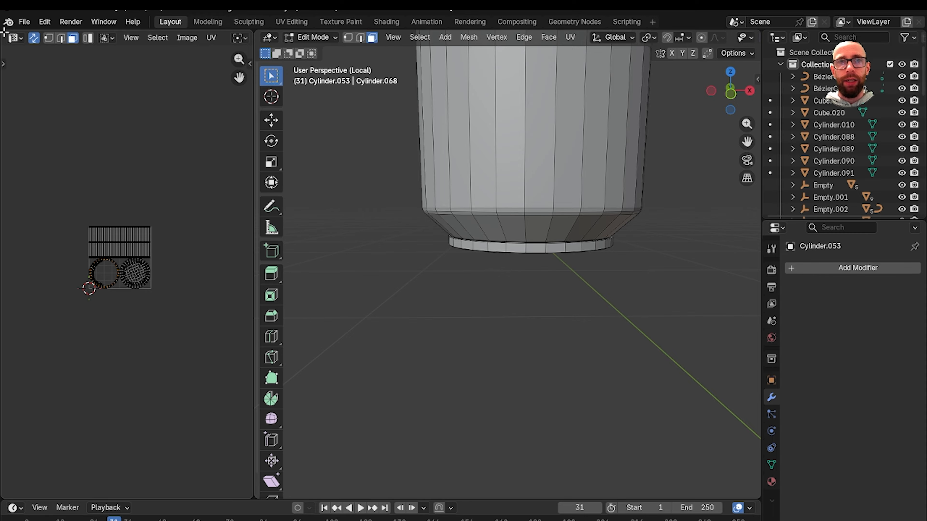
pyautogui.moveTo(4, 32); pyautogui.dragTo(159, 67)
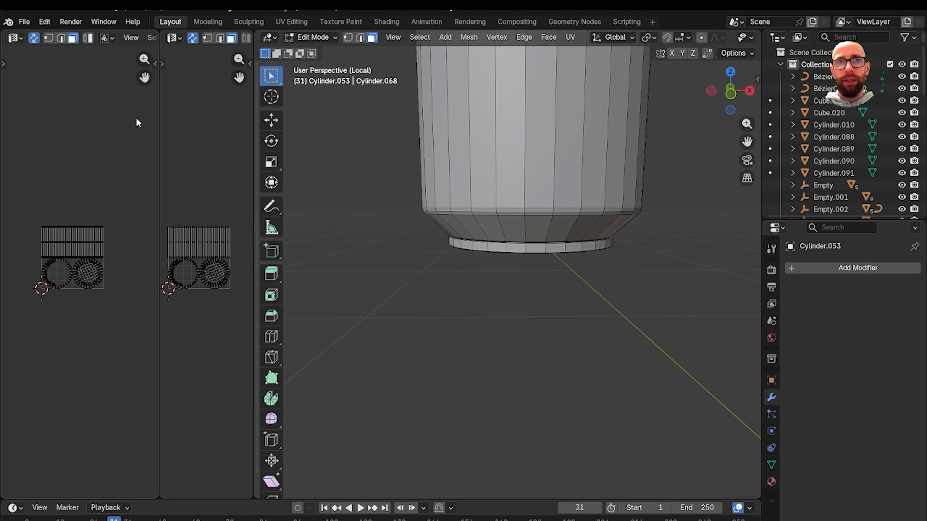
pyautogui.click(13, 38)
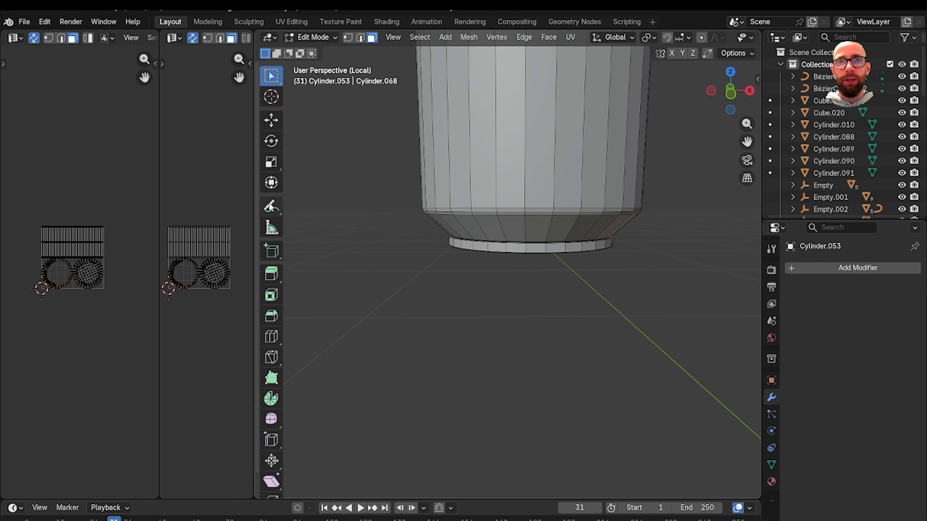
pyautogui.moveTo(256, 209); pyautogui.dragTo(427, 209)
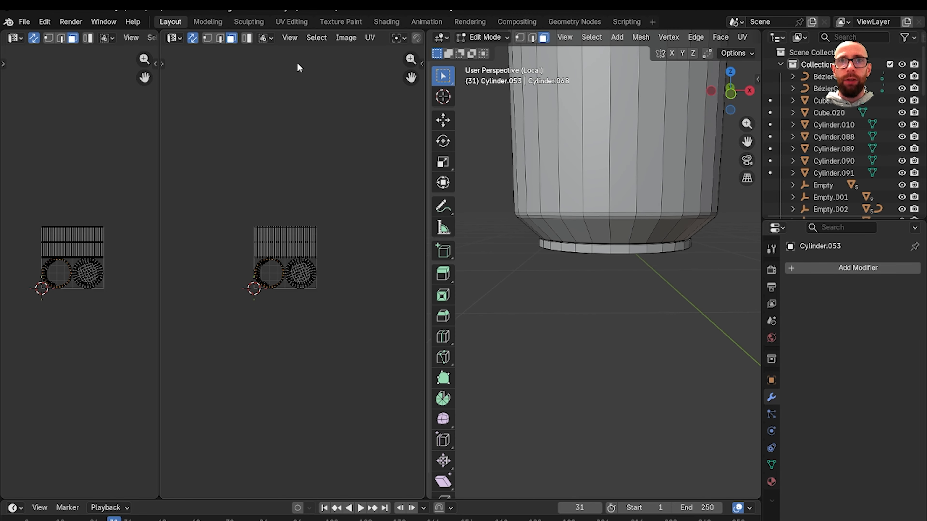
pyautogui.click(290, 37)
pyautogui.moveTo(357, 195)
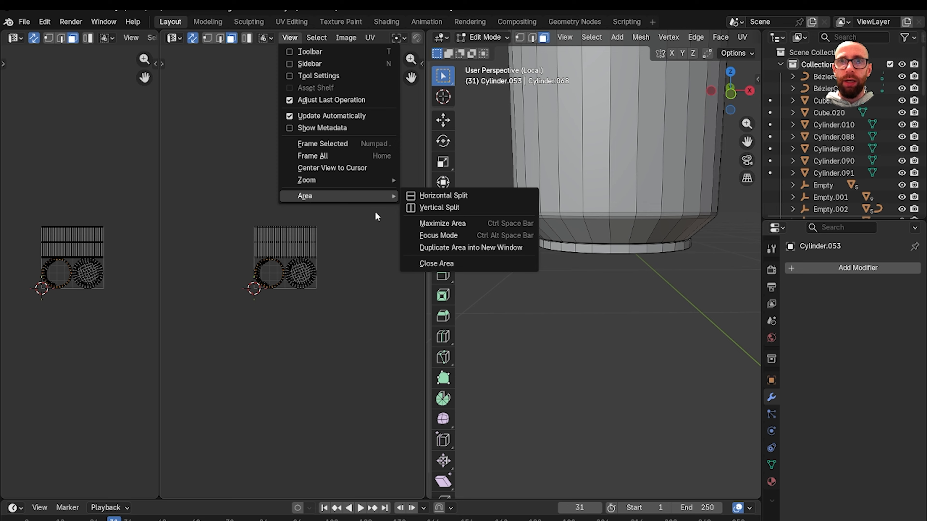
pyautogui.click(438, 265)
pyautogui.moveTo(156, 221); pyautogui.dragTo(256, 226)
pyautogui.scroll(5, 127, 236)
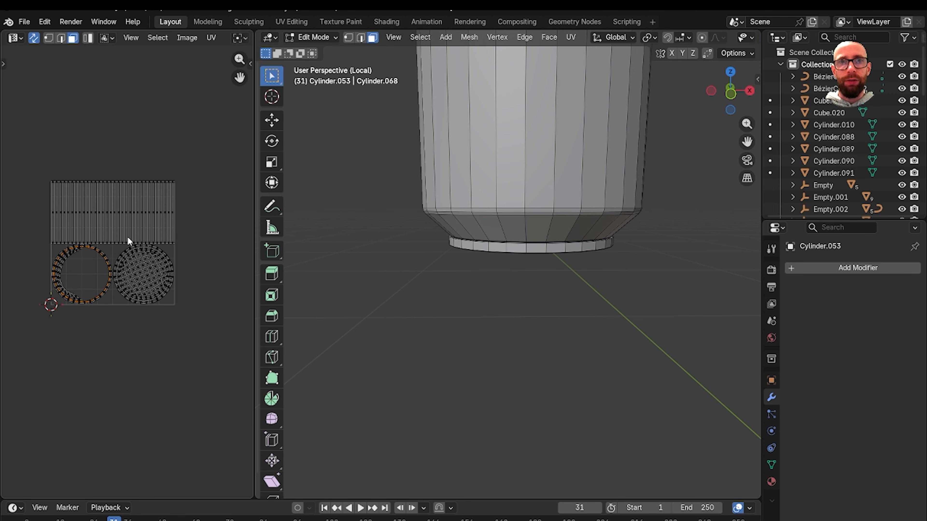
pyautogui.scroll(1, 542, 195)
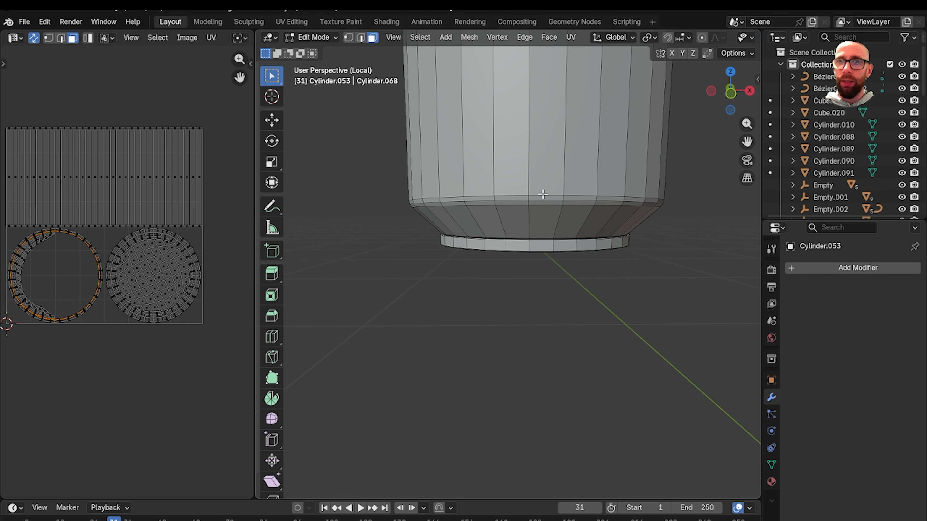
# - Mark the inner edge loop around the recessed underside of the can as a seam
pyautogui.moveTo(528, 216); pyautogui.dragTo(526, 165, button='middle')
pyautogui.scroll(3, 518, 240)
pyautogui.moveTo(519, 240)
pyautogui.mouseDown(button='middle')
pyautogui.moveTo(553, 232)
pyautogui.moveTo(539, 164)
pyautogui.moveTo(547, 178)
pyautogui.moveTo(538, 226)
pyautogui.moveTo(531, 184)
pyautogui.moveTo(528, 190)
pyautogui.moveTo(528, 234)
pyautogui.mouseUp(button='middle')
pyautogui.scroll(2, 534, 243)
pyautogui.press('2')
pyautogui.scroll(3, 540, 238)
pyautogui.keyDown('alt'); pyautogui.click(536, 159); pyautogui.keyUp('alt')
pyautogui.rightClick(543, 260)
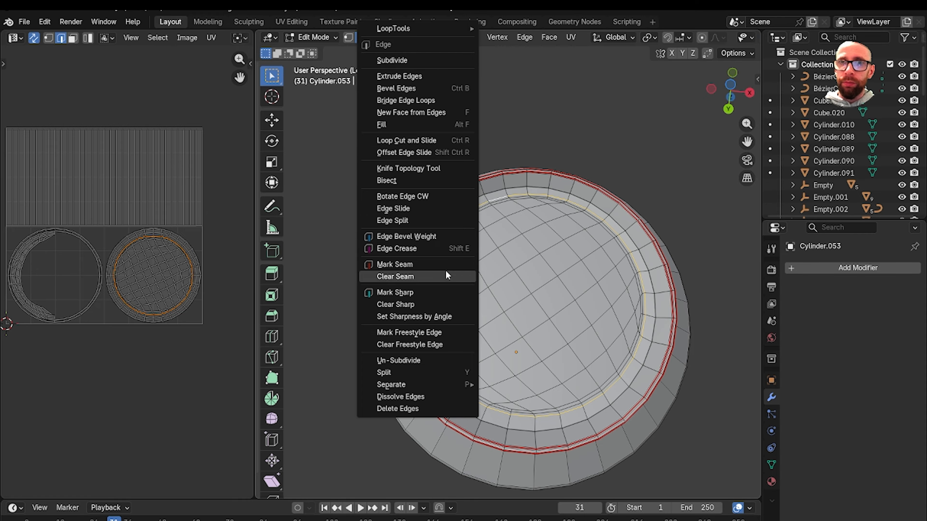
pyautogui.click(431, 266)
# - Mark the two edge loops where the base ring meets the can's sloped lower body as seams
pyautogui.moveTo(426, 161); pyautogui.dragTo(518, 284, button='middle')
pyautogui.scroll(10, 522, 287)
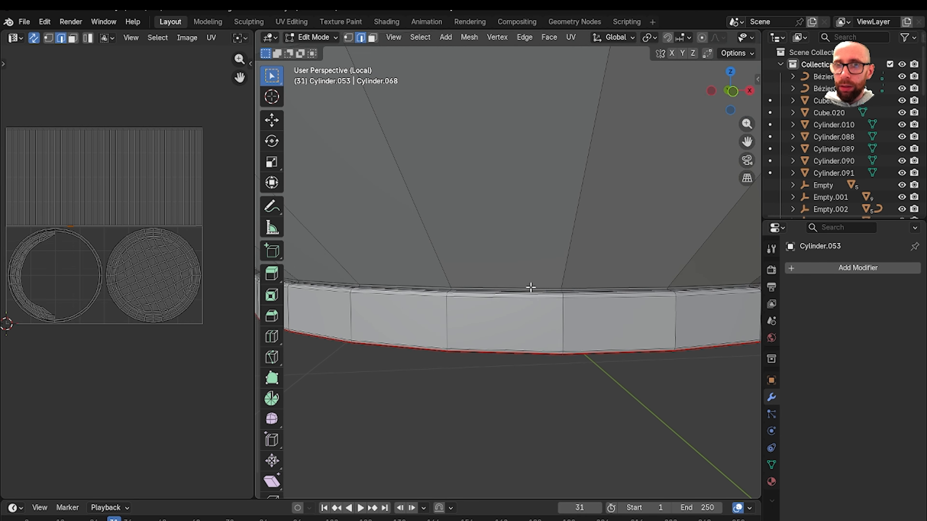
pyautogui.scroll(3, 535, 289)
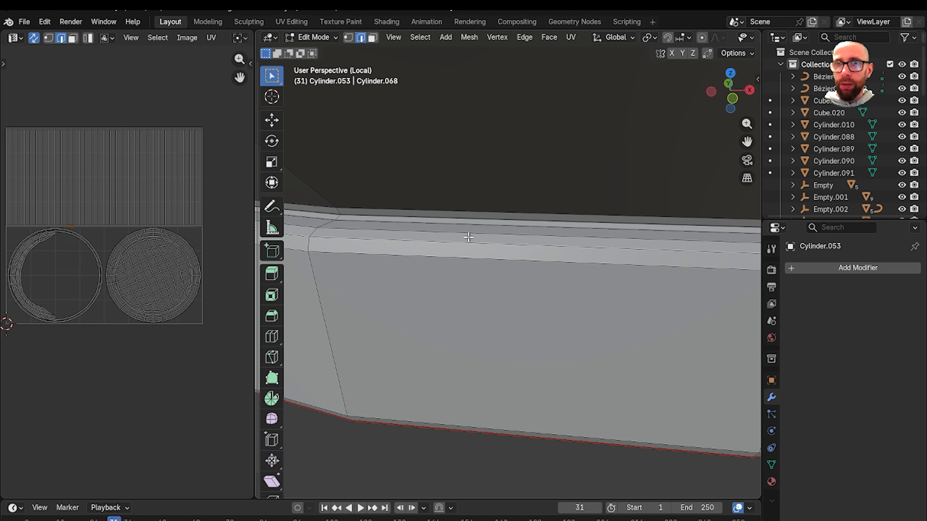
pyautogui.keyDown('alt'); pyautogui.click(441, 240); pyautogui.keyUp('alt')
pyautogui.keyDown('alt'); pyautogui.keyDown('shift'); pyautogui.click(423, 214); pyautogui.keyUp('shift'); pyautogui.keyUp('alt')
pyautogui.scroll(-4, 416, 220)
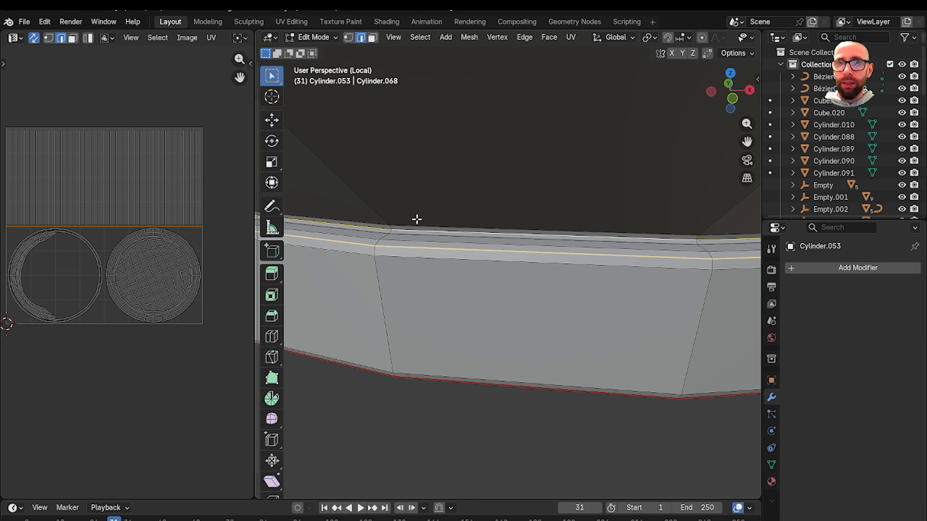
pyautogui.keyDown('shift'); pyautogui.moveTo(416, 237); pyautogui.dragTo(524, 241, button='middle'); pyautogui.keyUp('shift')
pyautogui.rightClick(461, 376)
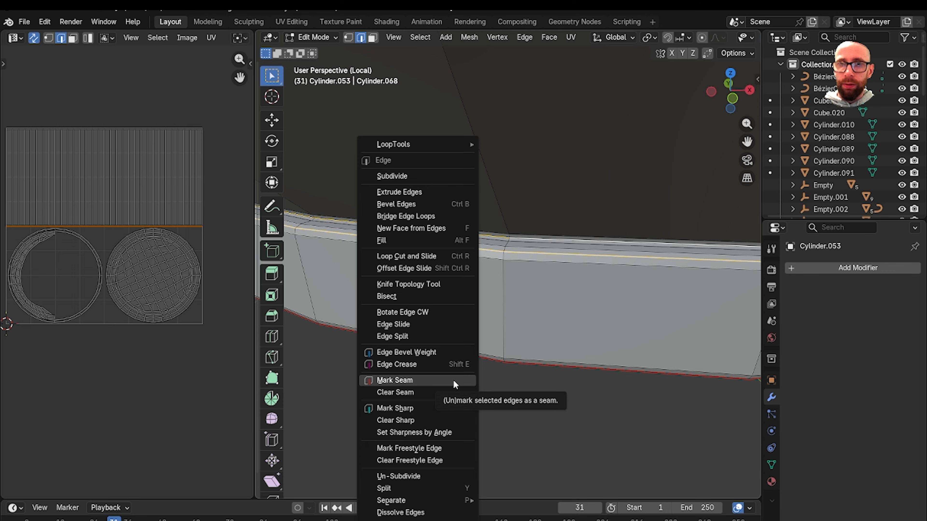
pyautogui.click(425, 380)
# - Try selecting the lengthwise edge loop that runs across the can's underside and through the recessed rim
pyautogui.scroll(-2, 496, 329)
pyautogui.moveTo(497, 325); pyautogui.dragTo(584, 234, button='middle')
pyautogui.scroll(-3, 474, 256)
pyautogui.keyDown('alt'); pyautogui.click(410, 252); pyautogui.keyUp('alt')
pyautogui.moveTo(410, 252); pyautogui.dragTo(496, 281, button='middle')
pyautogui.scroll(3, 497, 281)
pyautogui.scroll(2, 494, 268)
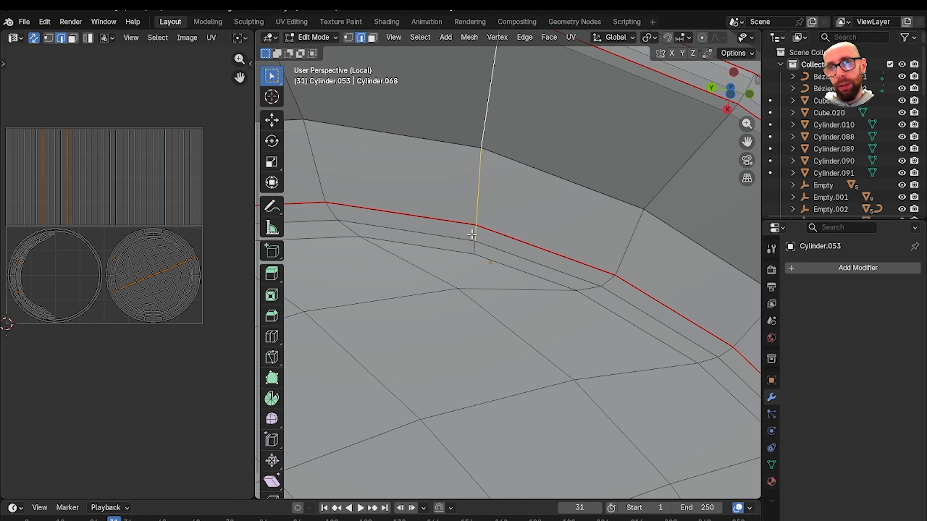
# - Try selecting the edge loops around the can's lower and upper shoulders, where the straight body begins
pyautogui.scroll(-6, 489, 234)
pyautogui.moveTo(503, 164); pyautogui.dragTo(501, 254, button='middle')
pyautogui.scroll(-4, 500, 255)
pyautogui.moveTo(535, 219); pyautogui.dragTo(586, 199, button='middle')
pyautogui.scroll(5, 598, 306)
pyautogui.scroll(-2, 552, 158)
pyautogui.keyDown('shift'); pyautogui.moveTo(553, 157); pyautogui.dragTo(553, 261, button='middle'); pyautogui.keyUp('shift')
pyautogui.scroll(2, 553, 261)
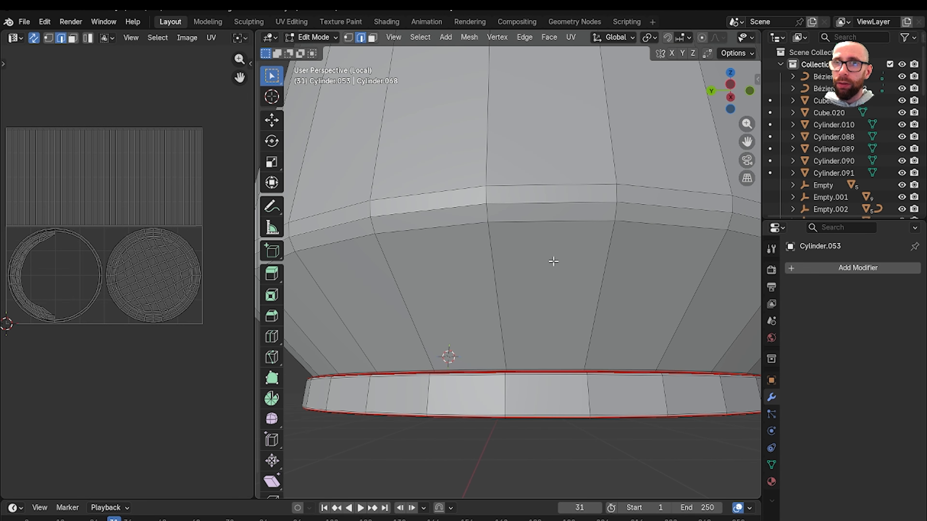
pyautogui.keyDown('alt'); pyautogui.click(517, 209); pyautogui.keyUp('alt')
pyautogui.scroll(-6, 517, 208)
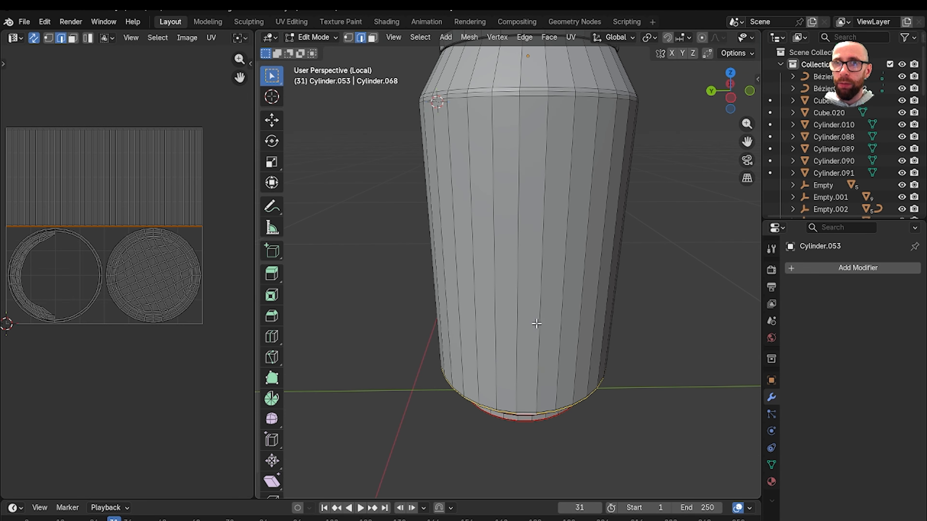
pyautogui.moveTo(537, 324); pyautogui.dragTo(540, 315, button='middle')
pyautogui.scroll(5, 538, 315)
pyautogui.keyDown('alt'); pyautogui.keyDown('shift'); pyautogui.click(533, 263); pyautogui.keyUp('shift'); pyautogui.keyUp('alt')
pyautogui.scroll(2, 532, 264)
pyautogui.moveTo(525, 395); pyautogui.dragTo(510, 271, button='middle')
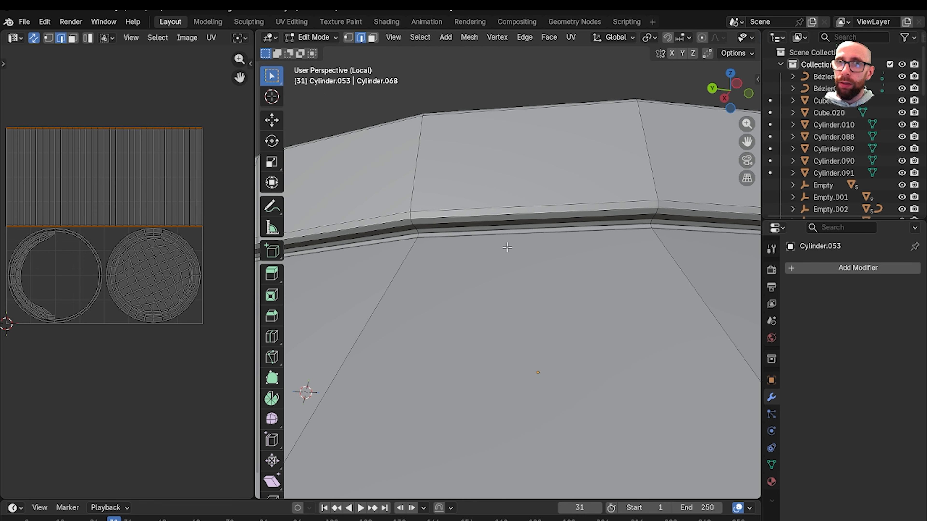
# - Mark the edge loops around the can's top rim and around the teardrop-shaped recess in the lid as seams
pyautogui.keyDown('alt'); pyautogui.click(468, 233); pyautogui.keyUp('alt')
pyautogui.moveTo(468, 233); pyautogui.dragTo(478, 277, button='middle')
pyautogui.keyDown('alt'); pyautogui.keyDown('shift'); pyautogui.click(449, 213); pyautogui.keyUp('shift'); pyautogui.keyUp('alt')
pyautogui.scroll(-4, 452, 206)
pyautogui.scroll(-3, 460, 194)
pyautogui.scroll(3, 478, 285)
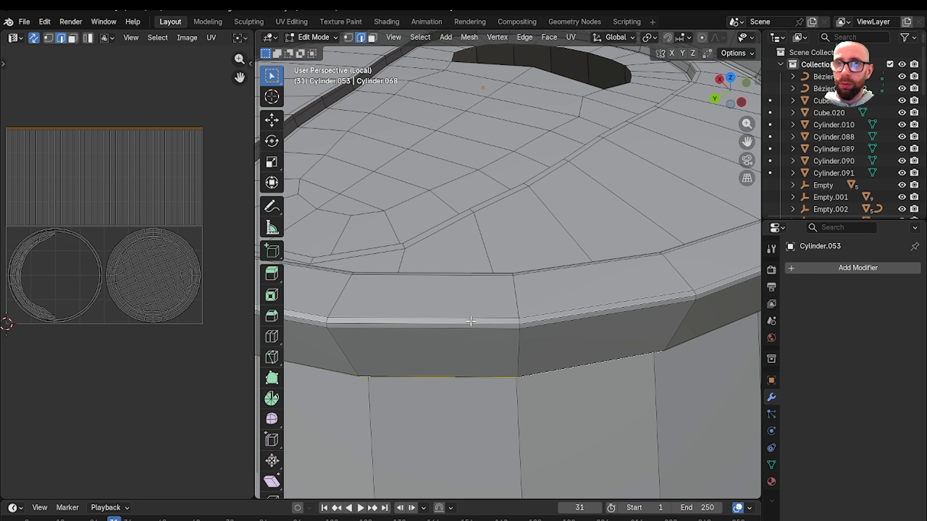
pyautogui.keyDown('alt'); pyautogui.keyDown('shift'); pyautogui.click(461, 326); pyautogui.keyUp('shift'); pyautogui.keyUp('alt')
pyautogui.moveTo(461, 324); pyautogui.dragTo(587, 225, button='middle')
pyautogui.scroll(-5, 692, 287)
pyautogui.hotkey('ctrl', 'e')
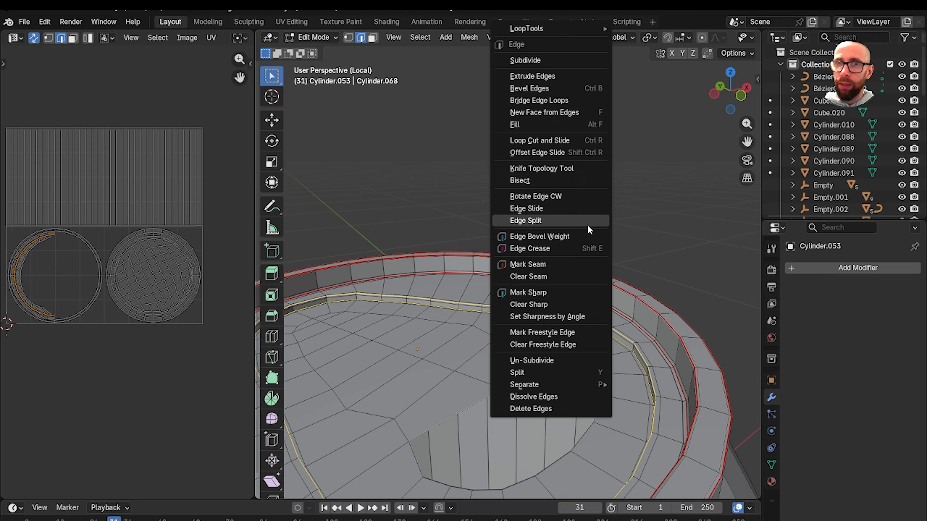
pyautogui.click(584, 265)
# - Select one vertical line of edges running from the can's top rim down through the neck groove and shoulder to the body
pyautogui.keyDown('shift'); pyautogui.moveTo(536, 303); pyautogui.dragTo(525, 208, button='middle'); pyautogui.keyUp('shift')
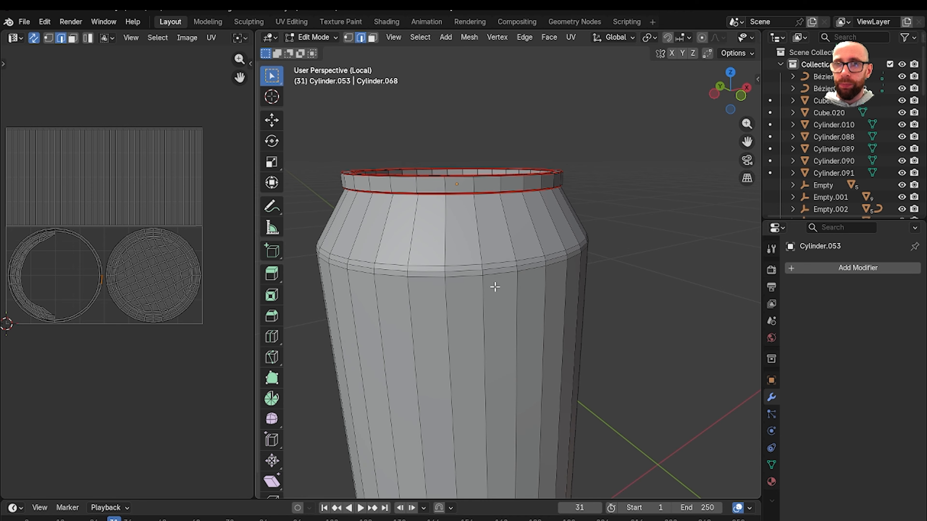
pyautogui.scroll(1, 544, 255)
pyautogui.keyDown('shift'); pyautogui.moveTo(494, 287); pyautogui.dragTo(516, 247, button='middle'); pyautogui.keyUp('shift')
pyautogui.scroll(3, 540, 300)
pyautogui.scroll(2, 524, 349)
pyautogui.scroll(1, 515, 276)
pyautogui.keyDown('shift'); pyautogui.click(517, 247); pyautogui.keyUp('shift')
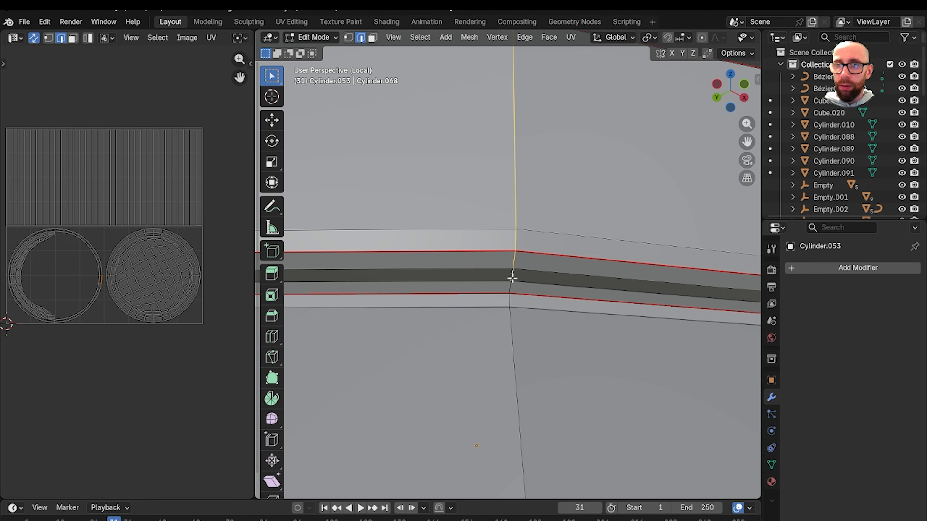
pyautogui.keyDown('shift'); pyautogui.click(508, 320); pyautogui.keyUp('shift')
pyautogui.scroll(-10, 509, 321)
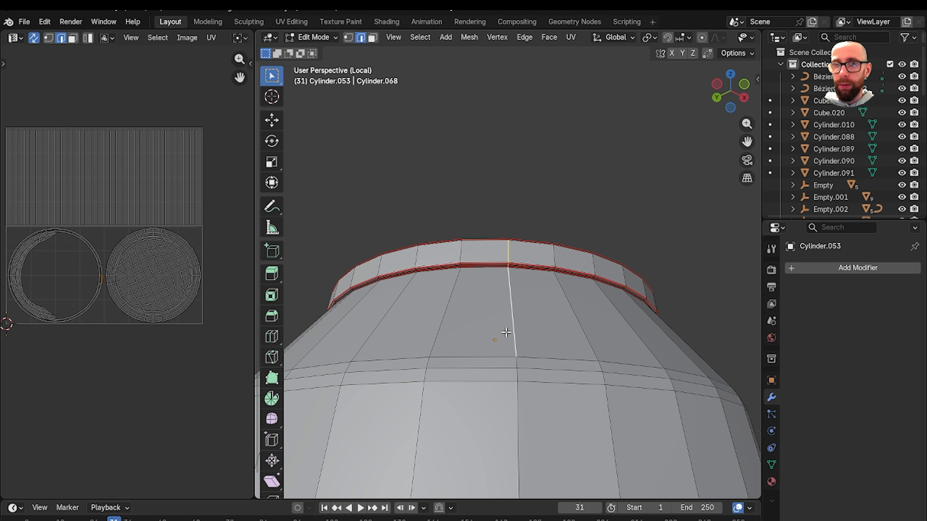
pyautogui.keyDown('shift'); pyautogui.moveTo(503, 334); pyautogui.dragTo(489, 292, button='middle'); pyautogui.keyUp('shift')
pyautogui.scroll(3, 489, 281)
pyautogui.keyDown('shift'); pyautogui.click(472, 292); pyautogui.keyUp('shift')
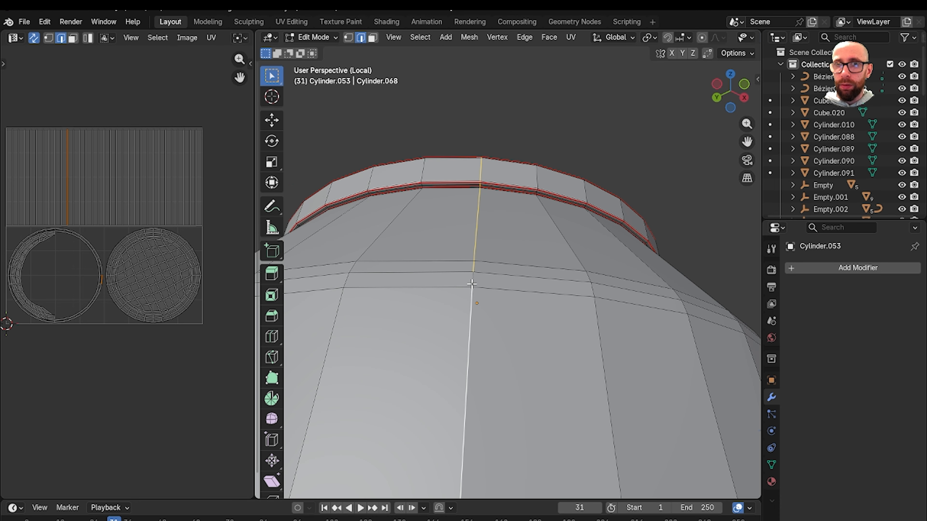
# - Extend the vertical edge selection down through the groove above the base and across the base ring
pyautogui.scroll(-4, 477, 329)
pyautogui.scroll(-2, 478, 329)
pyautogui.keyDown('shift'); pyautogui.moveTo(480, 415); pyautogui.dragTo(502, 197, button='middle'); pyautogui.keyUp('shift')
pyautogui.scroll(4, 483, 291)
pyautogui.scroll(-3, 466, 329)
pyautogui.scroll(5, 497, 248)
pyautogui.scroll(5, 544, 322)
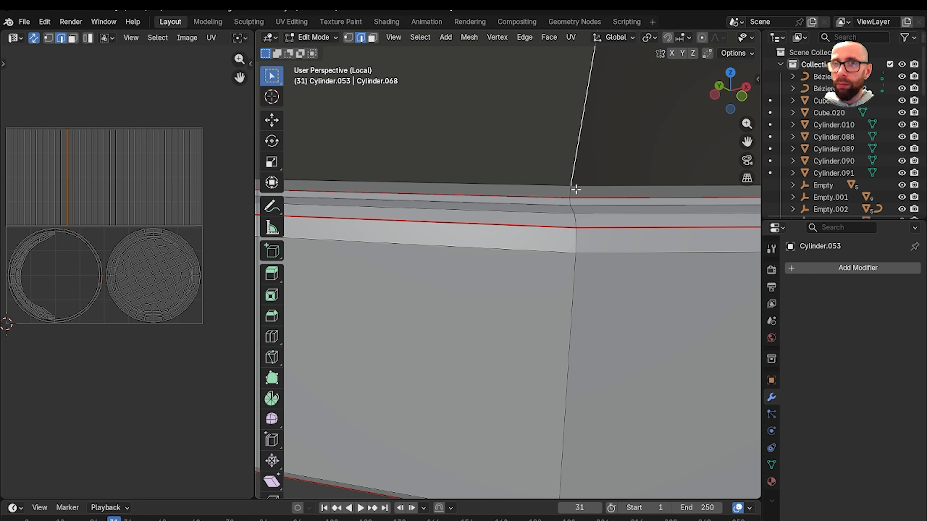
pyautogui.keyDown('shift'); pyautogui.click(571, 191); pyautogui.keyUp('shift')
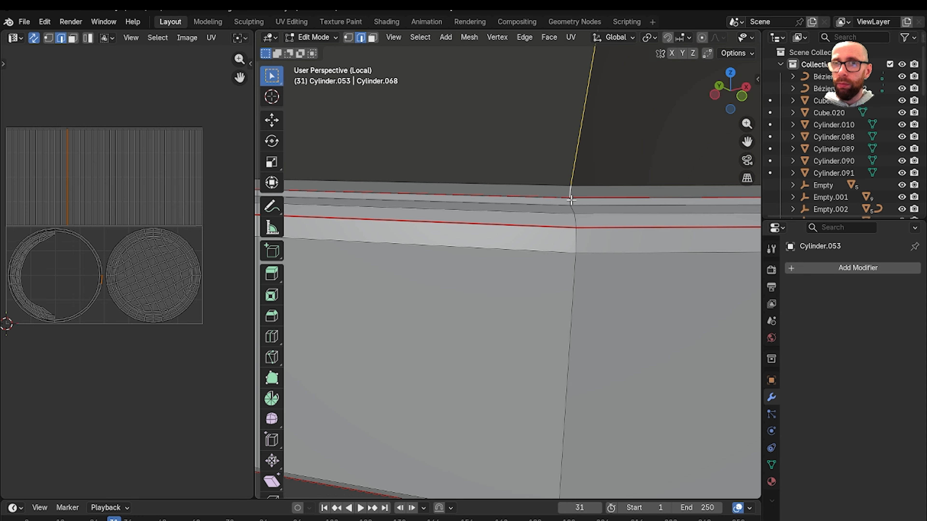
pyautogui.scroll(-1, 580, 242)
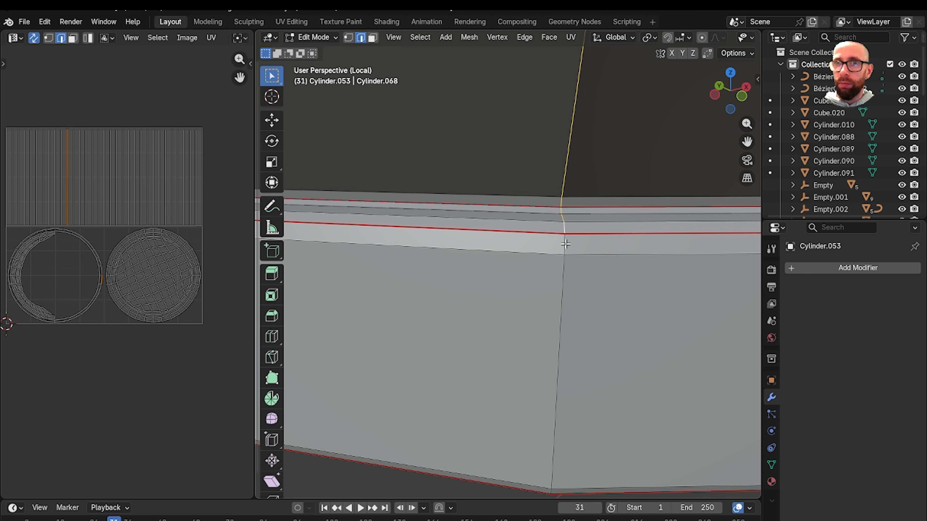
pyautogui.keyDown('shift'); pyautogui.click(565, 244); pyautogui.keyUp('shift')
pyautogui.keyDown('shift'); pyautogui.click(559, 269); pyautogui.keyUp('shift')
# - Continue the edge selection under the base to the inner recess seam and mark the whole vertical line as a seam
pyautogui.scroll(-6, 557, 271)
pyautogui.moveTo(548, 287); pyautogui.dragTo(523, 189, button='middle')
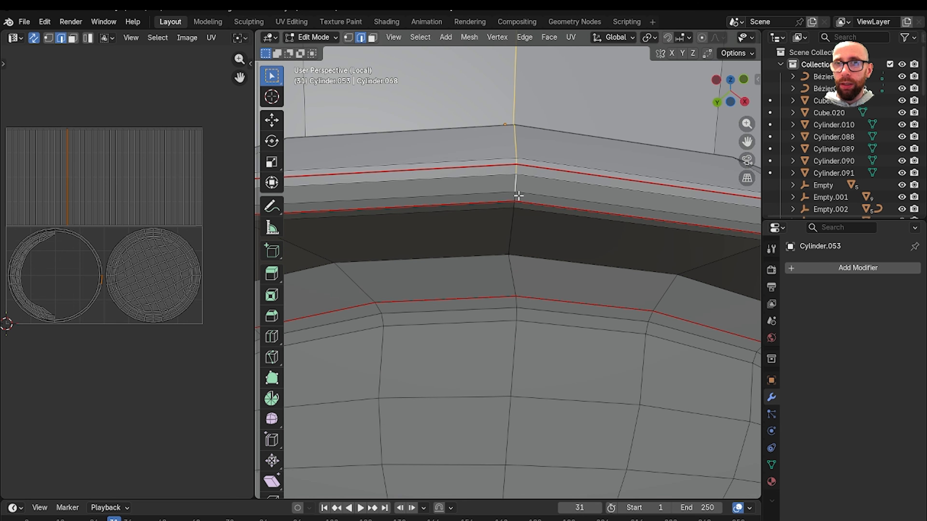
pyautogui.moveTo(524, 230); pyautogui.dragTo(519, 205, button='middle')
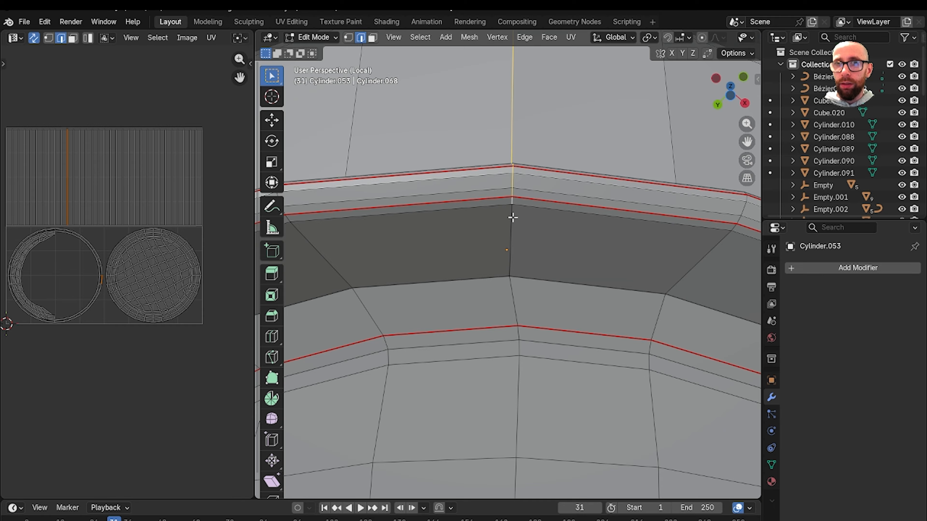
pyautogui.scroll(-3, 520, 271)
pyautogui.moveTo(520, 253); pyautogui.dragTo(519, 210, button='middle')
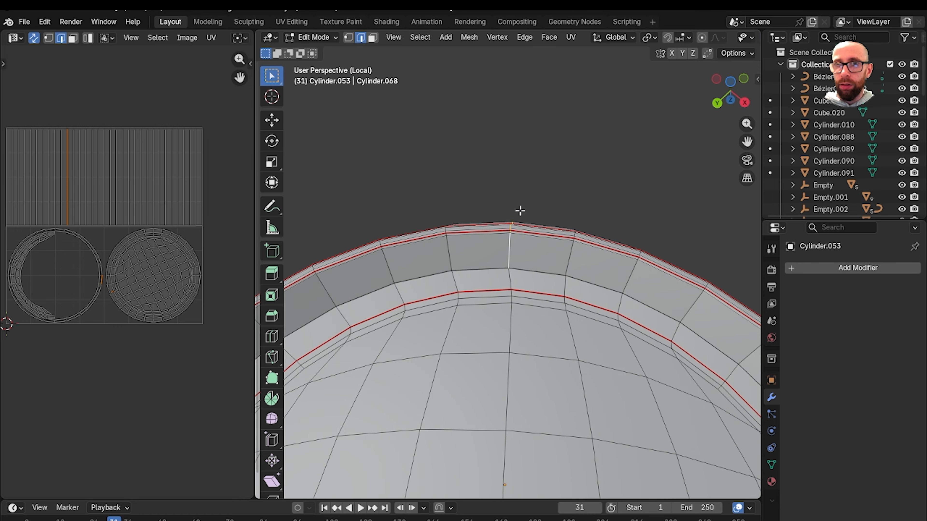
pyautogui.scroll(2, 522, 251)
pyautogui.scroll(-1, 510, 280)
pyautogui.scroll(-3, 511, 280)
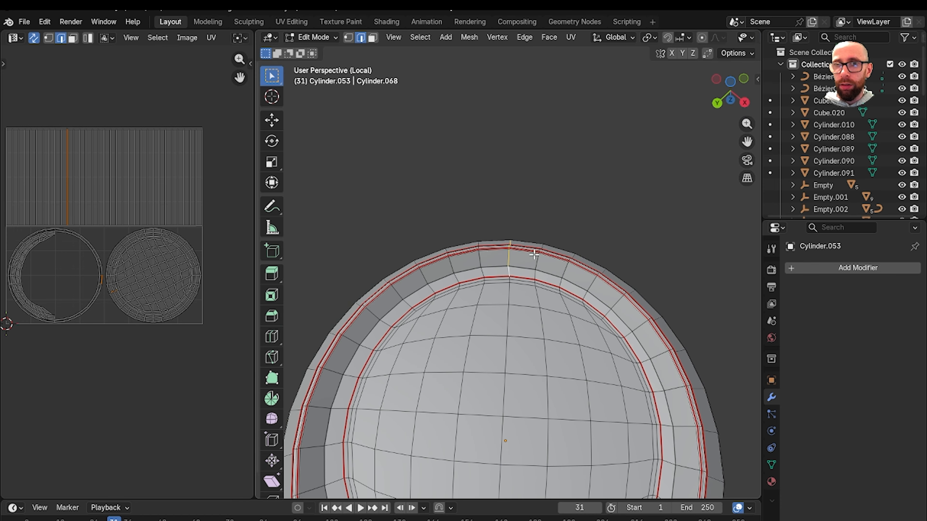
pyautogui.hotkey('ctrl', 'e')
pyautogui.click(551, 264)
# - Select the entire can mesh in Edit Mode and unwrap it with Unwrap Minimum Stretch
pyautogui.press('Tab')
pyautogui.scroll(-2, 568, 197)
pyautogui.moveTo(567, 204); pyautogui.dragTo(542, 280, button='middle')
pyautogui.scroll(-4, 564, 249)
pyautogui.press('Tab')
pyautogui.scroll(3, 541, 311)
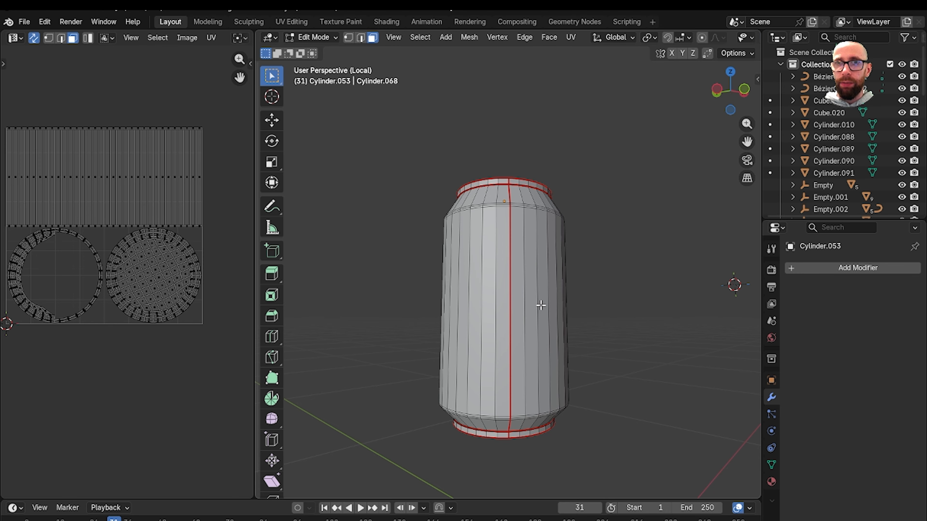
pyautogui.press('a')
pyautogui.press('u')
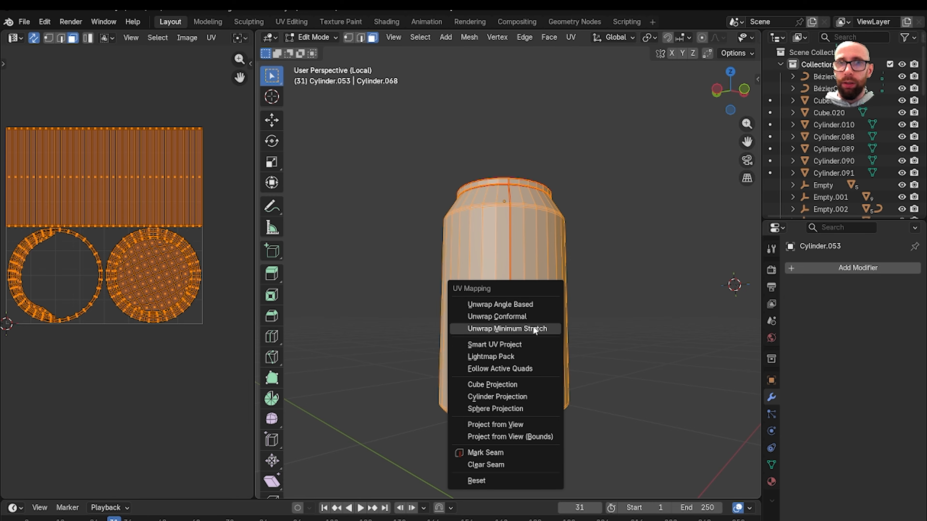
pyautogui.click(539, 330)
pyautogui.scroll(2, 212, 286)
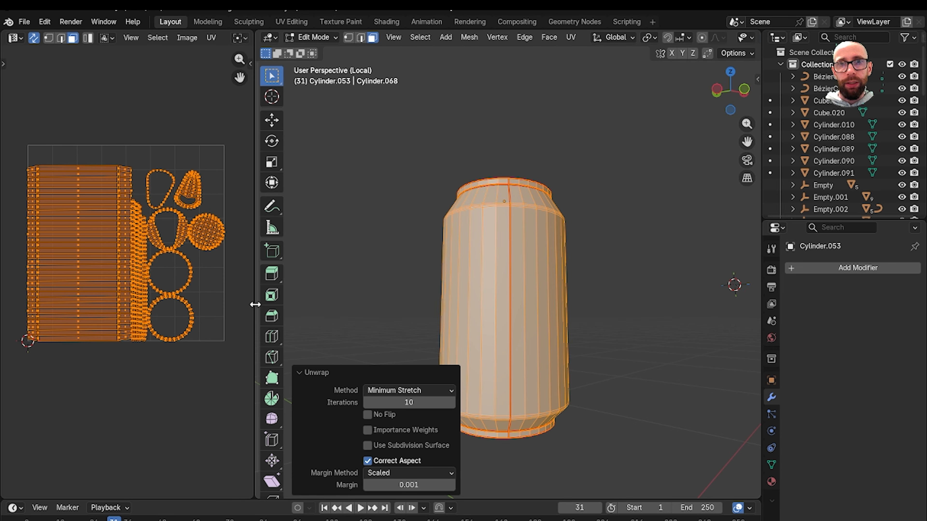
# - Widen the UV editor and examine the can's unwrapped body, rim strips, rings and lid islands
pyautogui.moveTo(254, 306); pyautogui.dragTo(319, 306)
pyautogui.scroll(4, 254, 286)
pyautogui.scroll(-4, 254, 286)
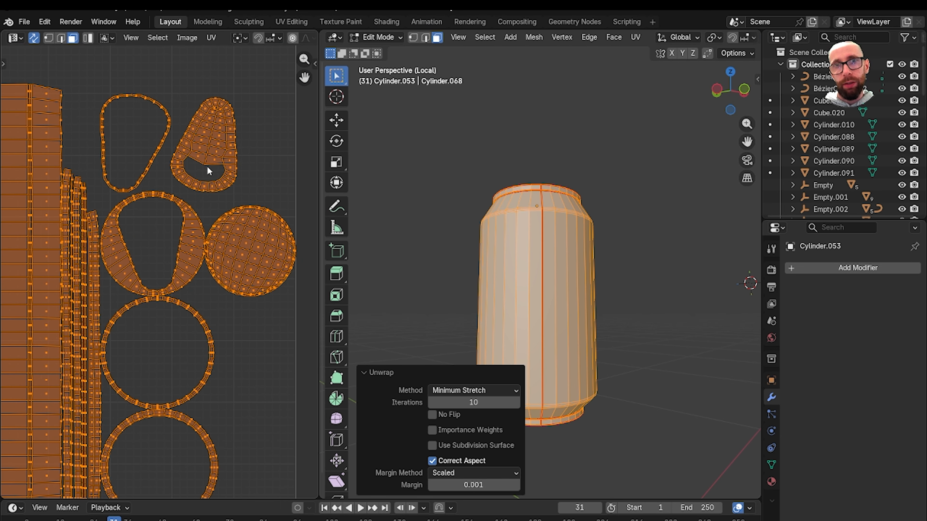
pyautogui.scroll(-4, 135, 263)
pyautogui.scroll(4, 148, 252)
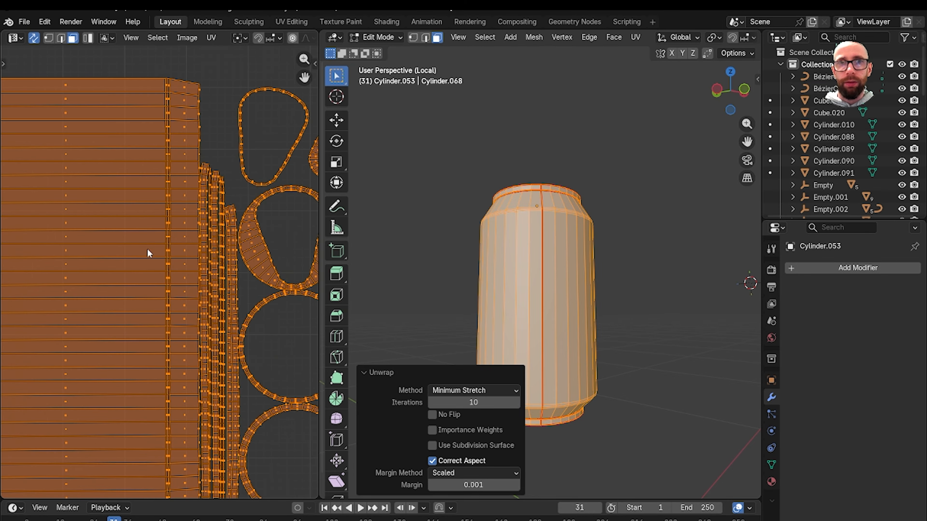
pyautogui.scroll(-4, 149, 253)
pyautogui.click(94, 228)
# - Leave Edit Mode and local view, and show the desk scene in Material Preview shading, framed on the can
pyautogui.press('Tab')
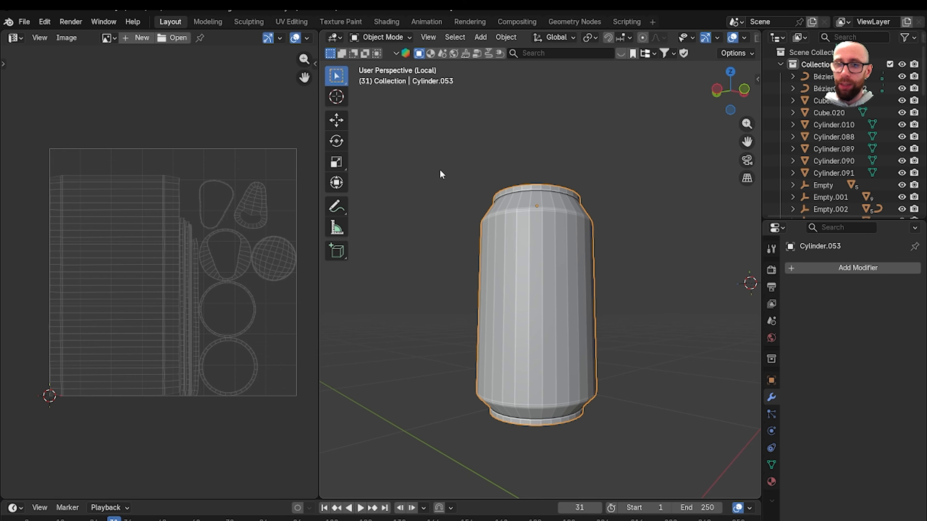
pyautogui.press('KP_Divide')
pyautogui.scroll(-6, 439, 170)
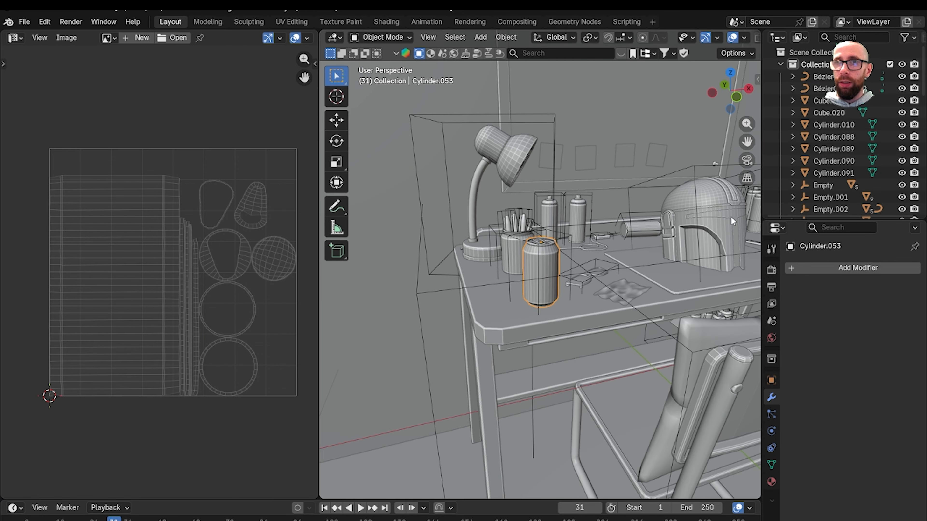
pyautogui.keyDown('shift'); pyautogui.moveTo(732, 75); pyautogui.dragTo(691, 80, button='middle'); pyautogui.keyUp('shift')
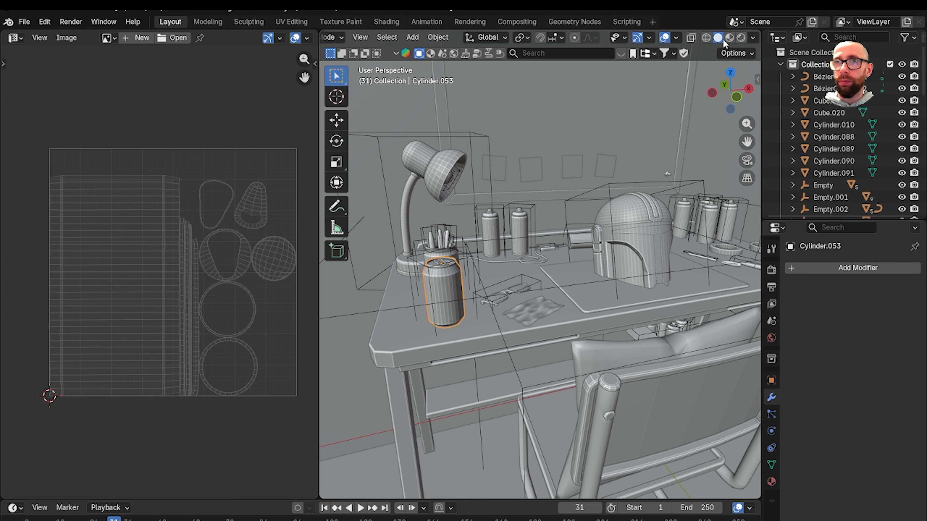
pyautogui.click(729, 38)
pyautogui.press('KP_Decimal')
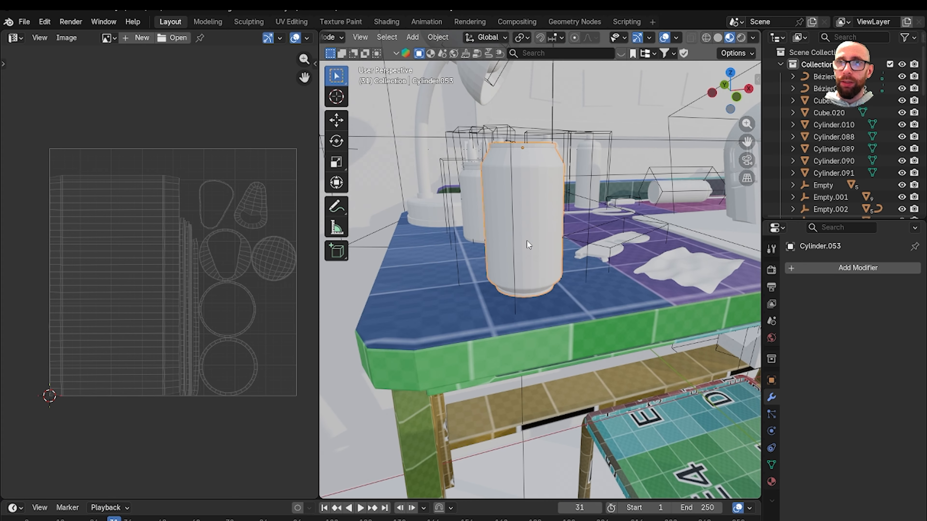
# - Link the tabletop's UV grid material to the can and select only the can again
pyautogui.keyDown('shift'); pyautogui.click(459, 357); pyautogui.keyUp('shift')
pyautogui.hotkey('ctrl', 'l')
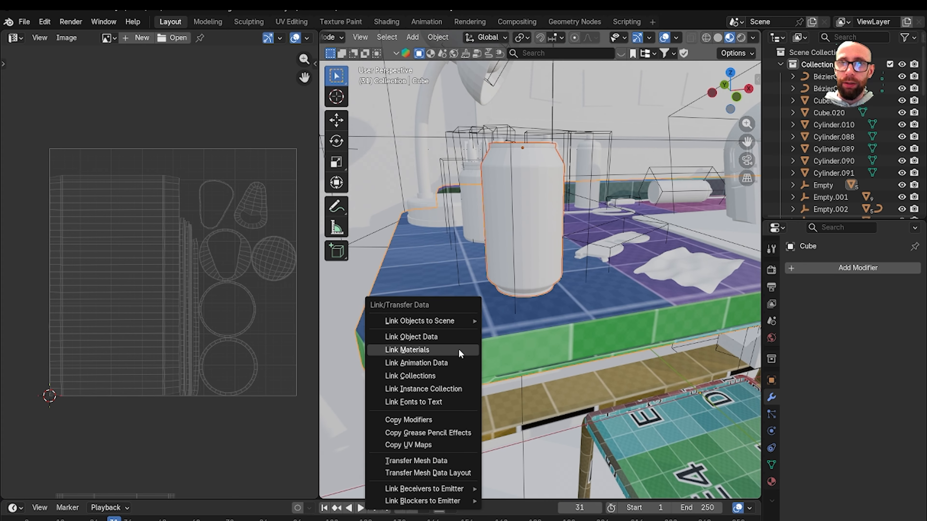
pyautogui.click(459, 353)
pyautogui.scroll(3, 531, 284)
pyautogui.keyDown('shift'); pyautogui.moveTo(516, 258); pyautogui.dragTo(546, 255, button='middle'); pyautogui.keyUp('shift')
pyautogui.scroll(-5, 534, 304)
pyautogui.scroll(5, 533, 307)
pyautogui.scroll(1, 533, 306)
pyautogui.scroll(-2, 527, 252)
pyautogui.click(546, 255)
# - Check the can's material nodes in the Shader Editor and switch that area back to the UV Editor
pyautogui.click(12, 38)
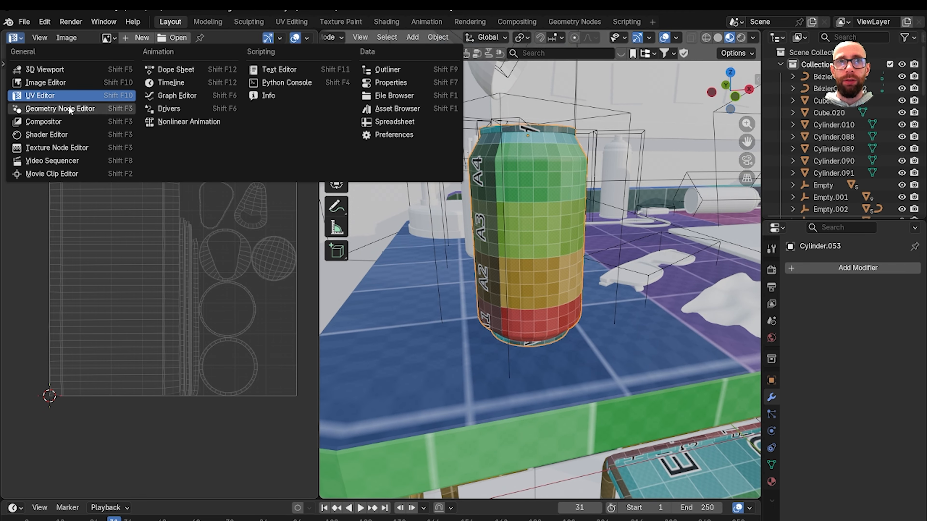
pyautogui.click(57, 137)
pyautogui.click(13, 38)
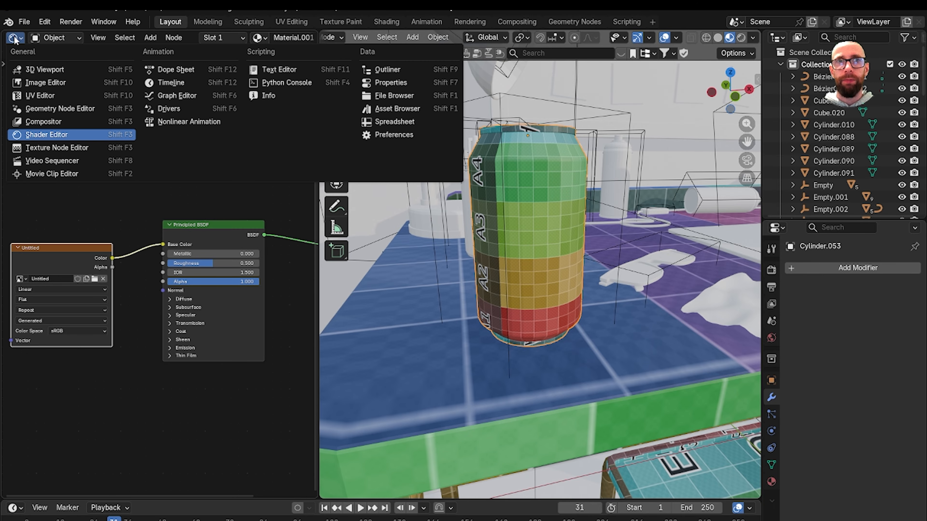
pyautogui.click(42, 95)
# - Select all the can's UVs in Edit Mode and scale the islands down twice, the second time by about 0.58
pyautogui.press('Tab')
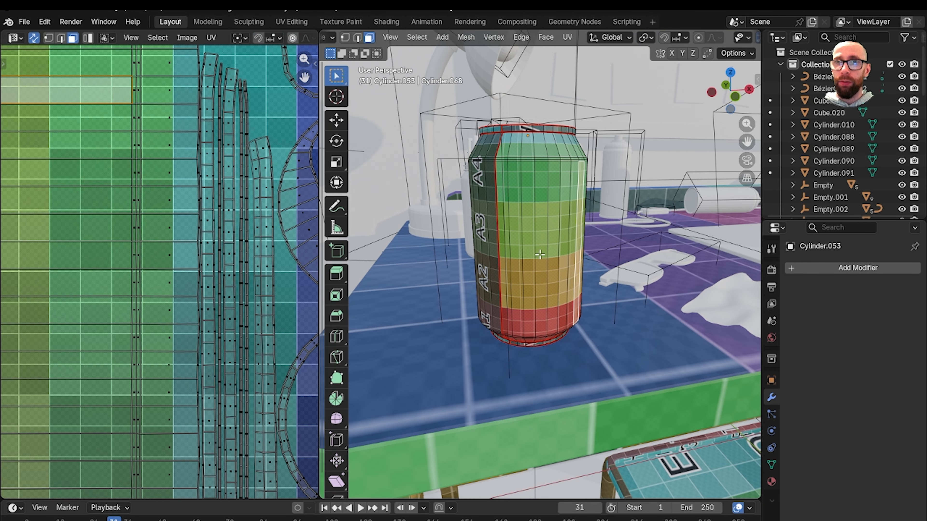
pyautogui.scroll(-3, 540, 255)
pyautogui.scroll(2, 540, 255)
pyautogui.press('a')
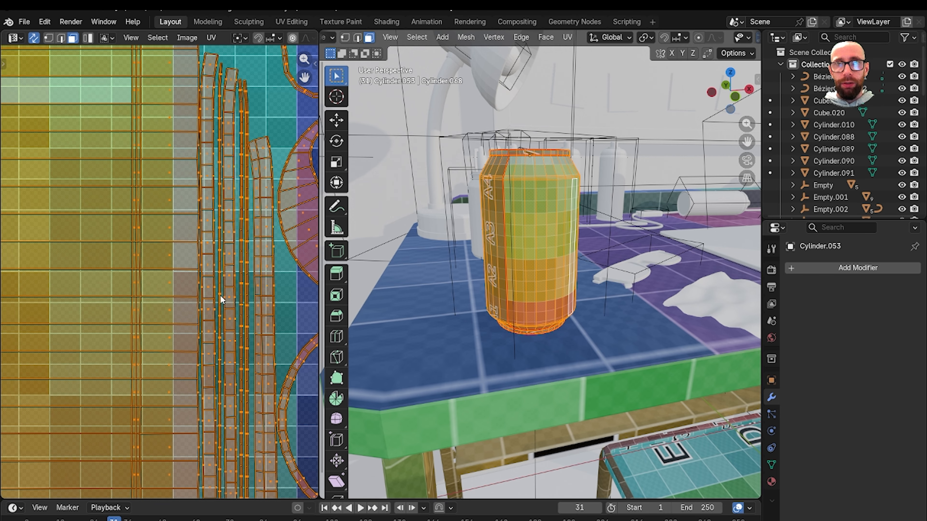
pyautogui.scroll(-4, 529, 256)
pyautogui.scroll(-5, 195, 289)
pyautogui.scroll(6, 194, 288)
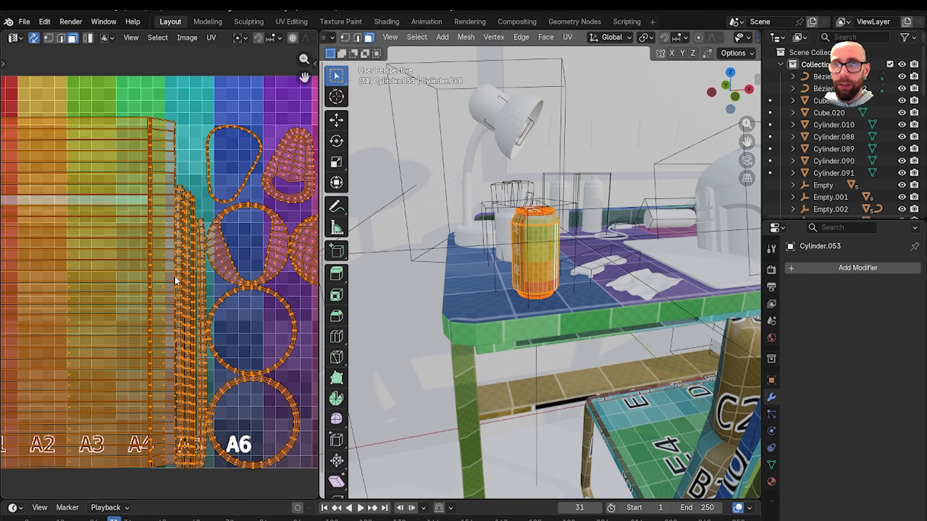
pyautogui.click(192, 311)
pyautogui.scroll(5, 502, 293)
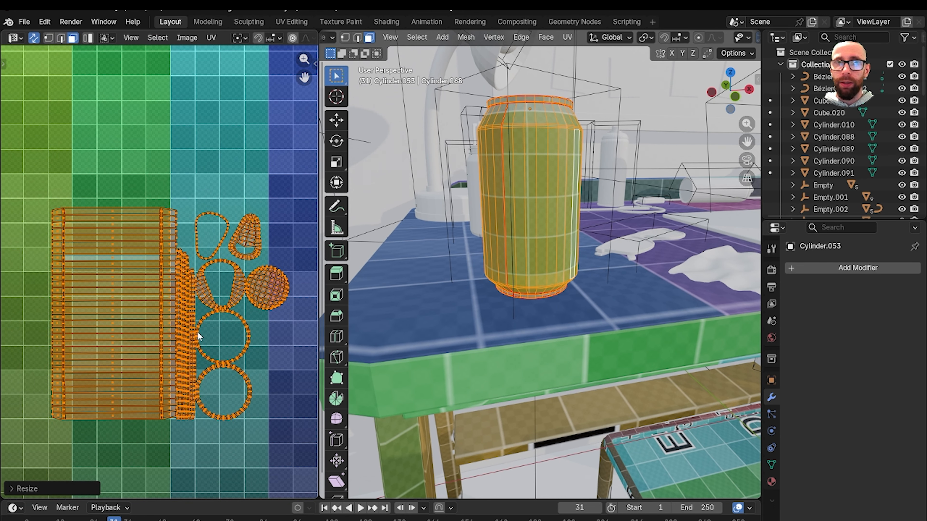
pyautogui.press('s')
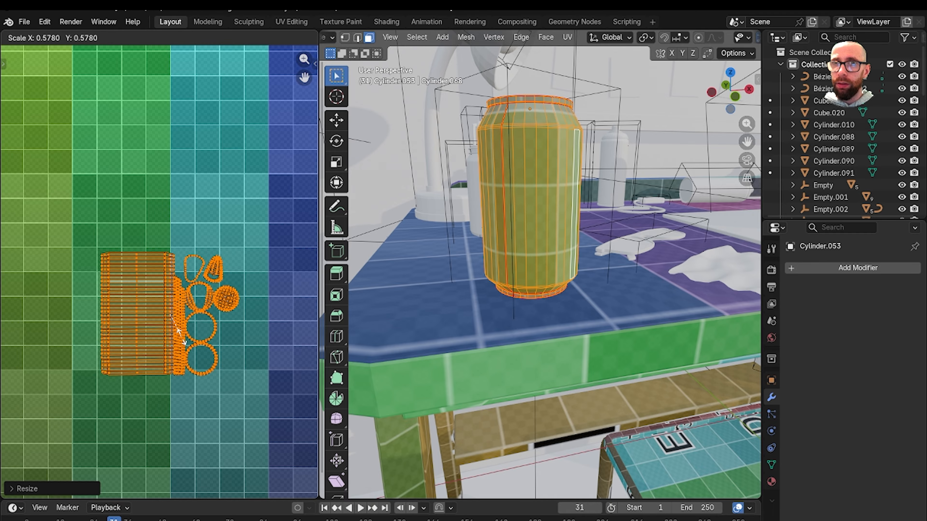
# - Return to Object Mode and examine the grid texture's scale on the can's body and lid against the desk
pyautogui.press('Tab')
pyautogui.scroll(-1, 510, 293)
pyautogui.moveTo(510, 293); pyautogui.dragTo(553, 290, button='middle')
pyautogui.scroll(-3, 538, 290)
pyautogui.scroll(2, 572, 282)
pyautogui.scroll(-2, 561, 277)
pyautogui.scroll(5, 553, 291)
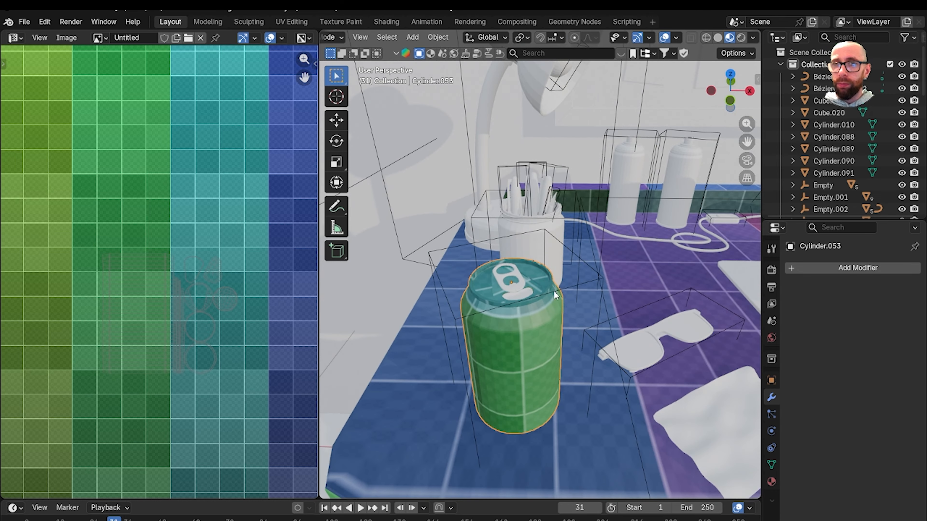
pyautogui.scroll(5, 563, 312)
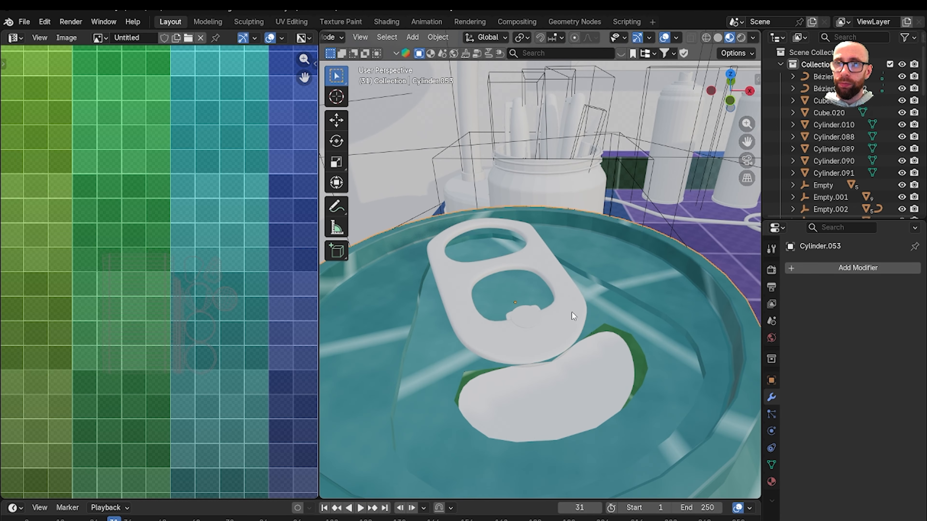
# - Isolate the can's pull tab, remove its Subdivision modifier and open it in Edit Mode with solid shading
pyautogui.click(571, 313)
pyautogui.press('KP_Divide')
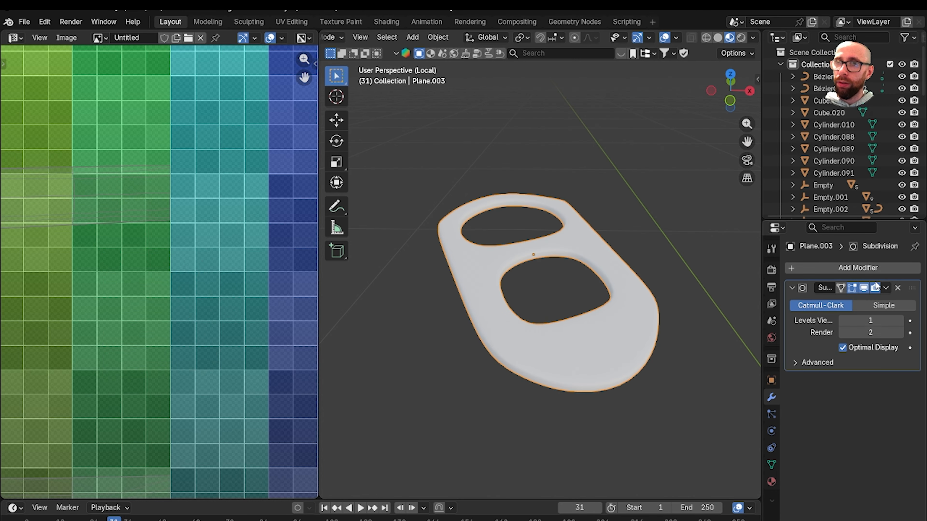
pyautogui.click(897, 288)
pyautogui.click(717, 39)
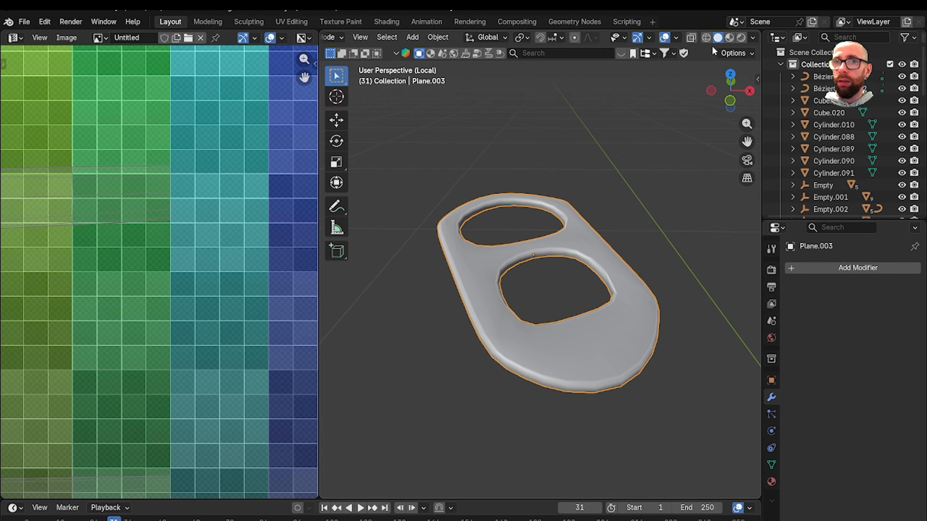
pyautogui.press('Tab')
# - Clear the existing edge selection and select the outer edge loop on the pull tab's underside
pyautogui.moveTo(584, 317); pyautogui.dragTo(653, 274, button='middle')
pyautogui.scroll(2, 553, 299)
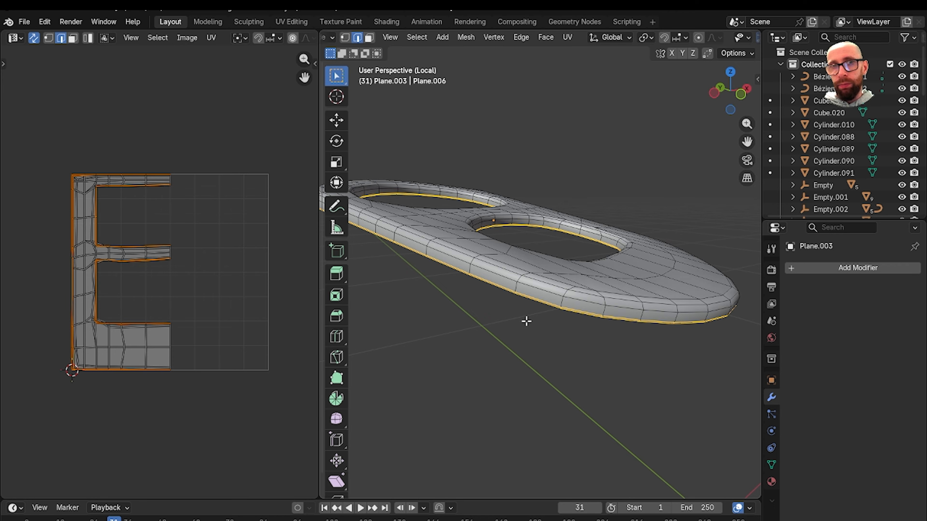
pyautogui.moveTo(527, 321); pyautogui.dragTo(620, 225, button='middle')
pyautogui.click(620, 225)
pyautogui.scroll(3, 600, 287)
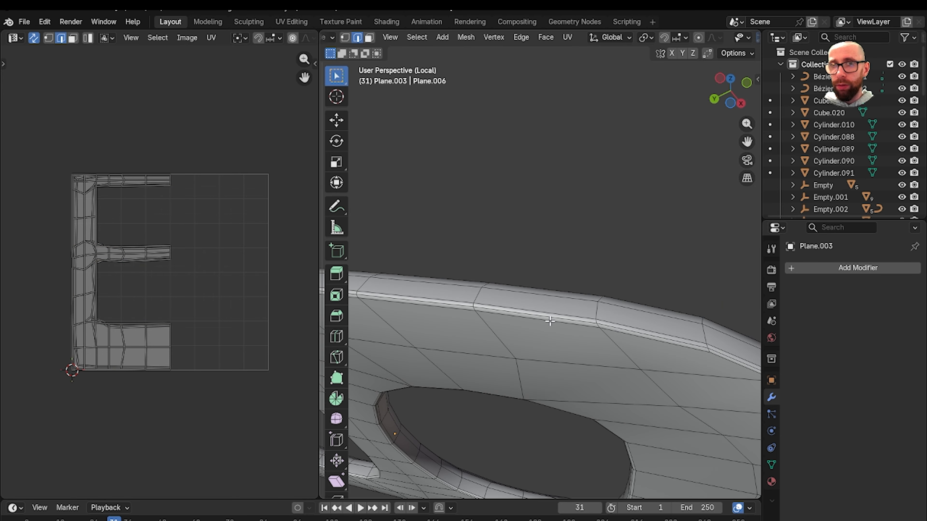
pyautogui.keyDown('alt'); pyautogui.click(550, 321); pyautogui.keyUp('alt')
pyautogui.scroll(-5, 540, 321)
pyautogui.scroll(6, 600, 269)
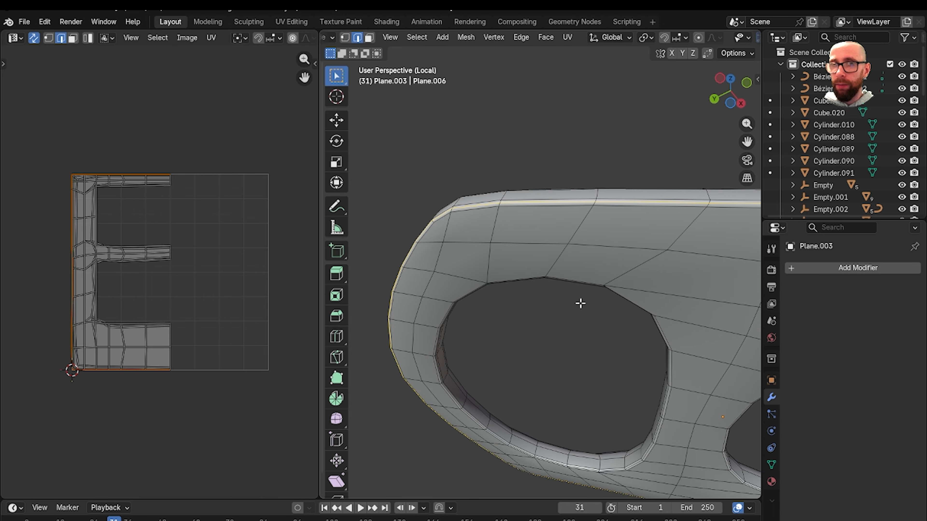
# - Add the upper and lower edge loops around both of the pull tab's holes to the selection
pyautogui.moveTo(580, 304); pyautogui.dragTo(579, 241, button='middle')
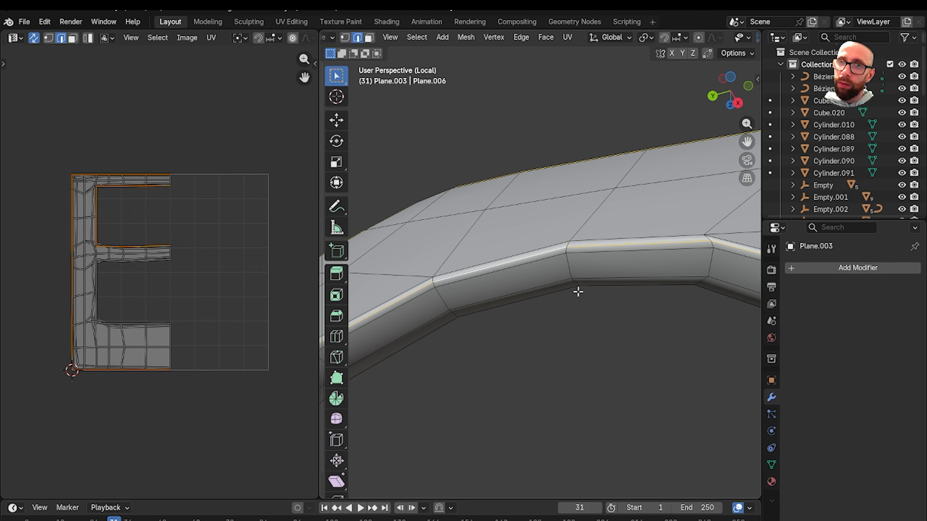
pyautogui.moveTo(578, 292); pyautogui.dragTo(543, 218, button='middle')
pyautogui.keyDown('alt'); pyautogui.keyDown('shift'); pyautogui.click(553, 316); pyautogui.keyUp('shift'); pyautogui.keyUp('alt')
pyautogui.moveTo(552, 316); pyautogui.dragTo(586, 222, button='middle')
pyautogui.scroll(3, 588, 310)
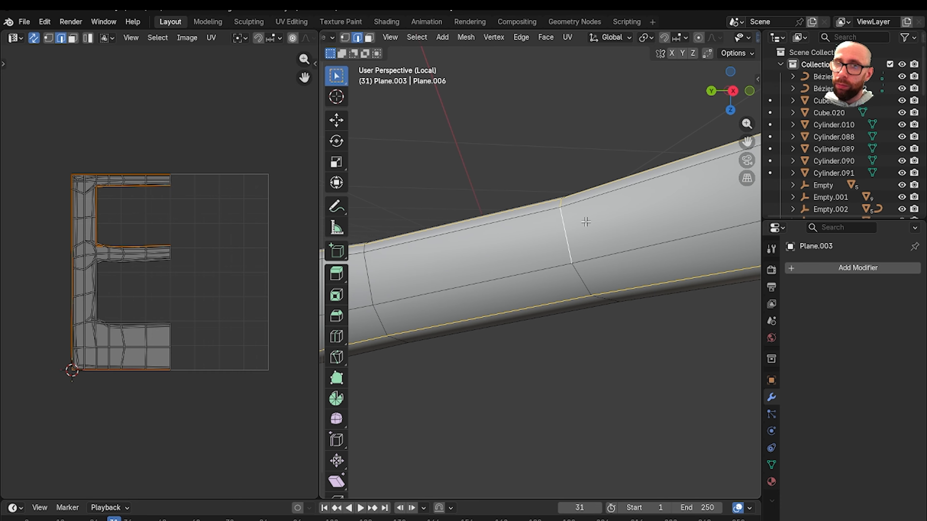
pyautogui.moveTo(572, 277); pyautogui.dragTo(575, 315, button='middle')
pyautogui.scroll(3, 575, 315)
pyautogui.keyDown('shift'); pyautogui.moveTo(626, 157); pyautogui.dragTo(568, 269, button='middle'); pyautogui.keyUp('shift')
pyautogui.scroll(3, 435, 327)
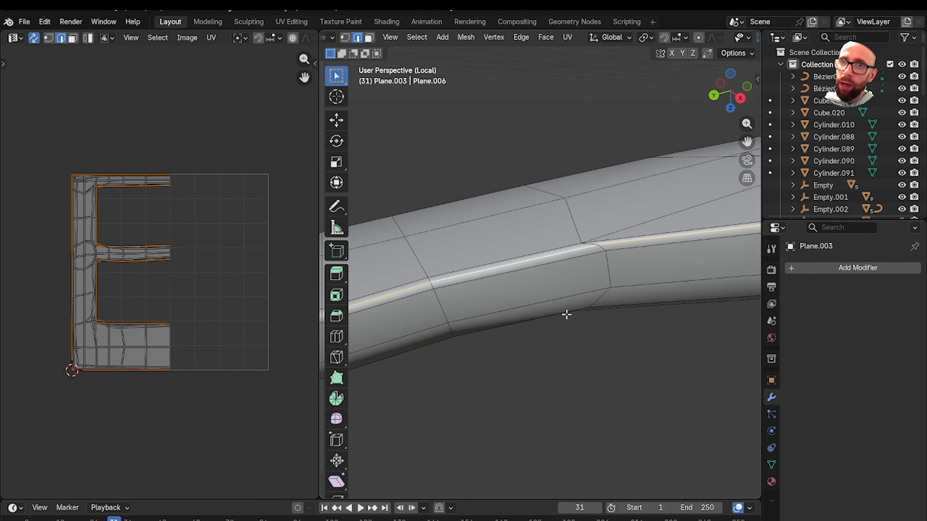
pyautogui.moveTo(528, 201); pyautogui.dragTo(596, 201, button='middle')
pyautogui.scroll(-5, 515, 184)
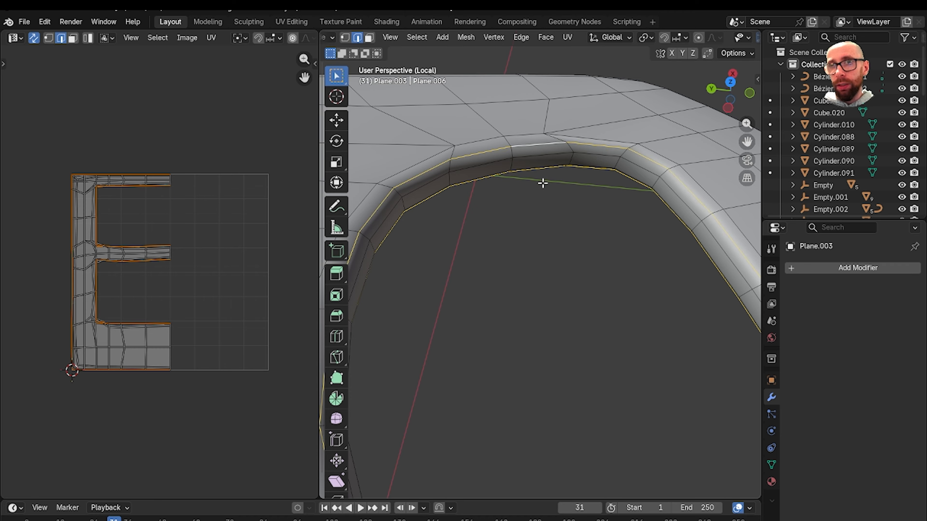
# - Add the outer edge loop on the pull tab's top side to the selection
pyautogui.scroll(-2, 542, 183)
pyautogui.moveTo(541, 185); pyautogui.dragTo(545, 240, button='middle')
pyautogui.scroll(-4, 544, 240)
pyautogui.moveTo(508, 336); pyautogui.dragTo(544, 280, button='middle')
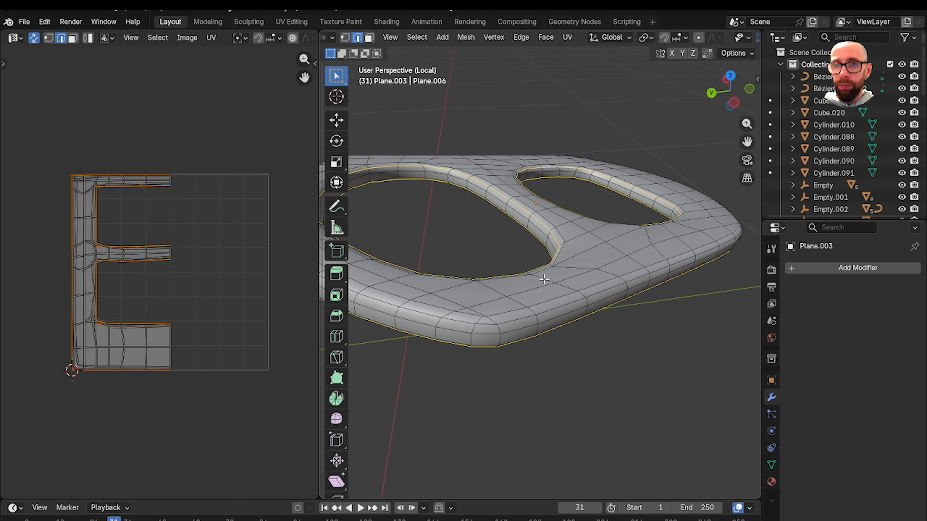
pyautogui.scroll(2, 458, 331)
pyautogui.keyDown('shift'); pyautogui.moveTo(458, 330); pyautogui.dragTo(632, 301, button='middle'); pyautogui.keyUp('shift')
pyautogui.scroll(-3, 610, 304)
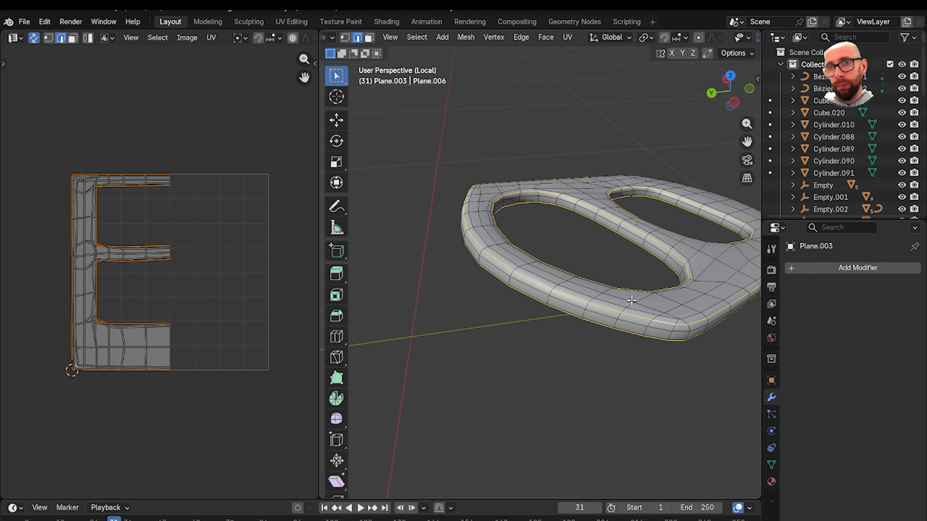
# - Add the edges crossing the pull tab's outer rim to the selection and mark all selected edges as seams
pyautogui.moveTo(554, 279); pyautogui.dragTo(548, 260, button='middle')
pyautogui.scroll(2, 548, 260)
pyautogui.keyDown('shift'); pyautogui.moveTo(547, 277); pyautogui.dragTo(453, 259, button='middle'); pyautogui.keyUp('shift')
pyautogui.scroll(2, 453, 259)
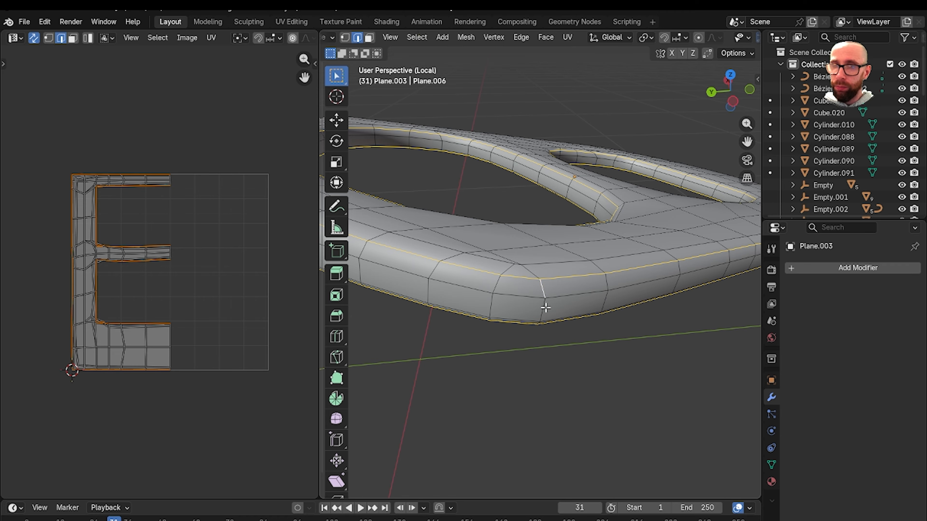
pyautogui.moveTo(545, 308)
pyautogui.mouseDown(button='middle')
pyautogui.moveTo(540, 255)
pyautogui.moveTo(541, 321)
pyautogui.mouseUp(button='middle')
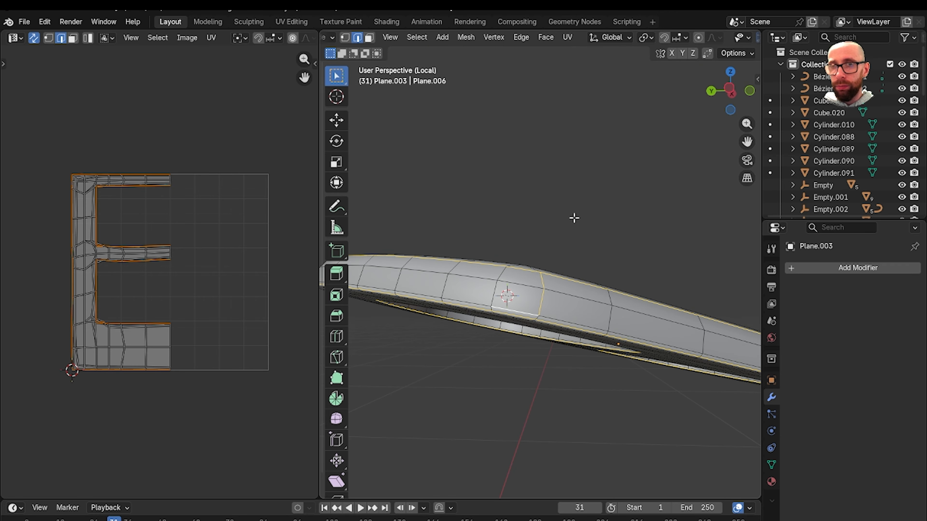
pyautogui.hotkey('ctrl', 'e')
pyautogui.click(553, 393)
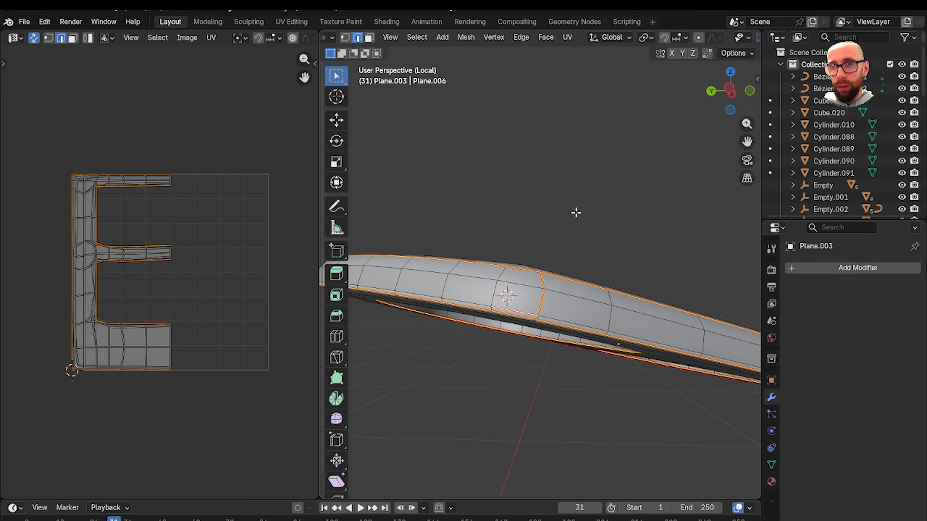
# - Select the short edges crossing the inner wall of the pull tab's hole and mark them as a seam
pyautogui.moveTo(576, 211); pyautogui.dragTo(575, 254, button='middle')
pyautogui.scroll(5, 529, 267)
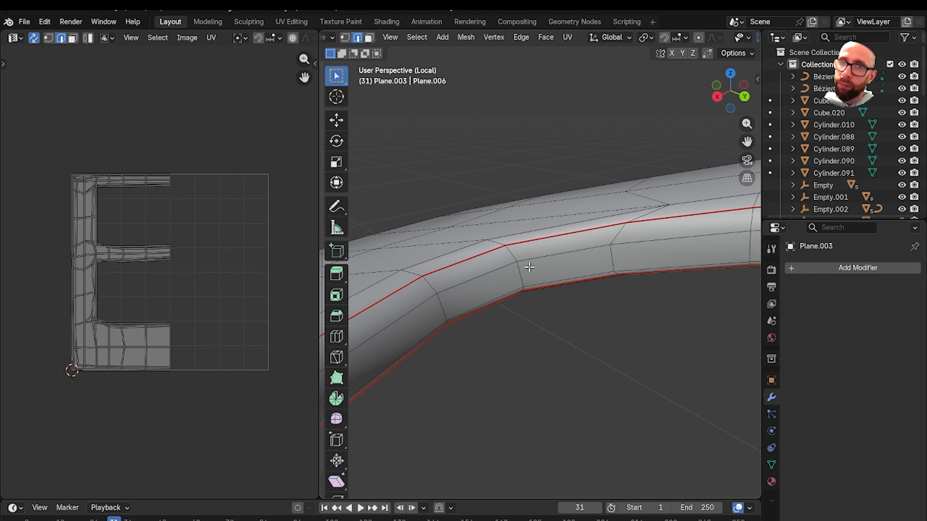
pyautogui.keyDown('shift'); pyautogui.click(519, 270); pyautogui.keyUp('shift')
pyautogui.moveTo(519, 270); pyautogui.dragTo(528, 275, button='middle')
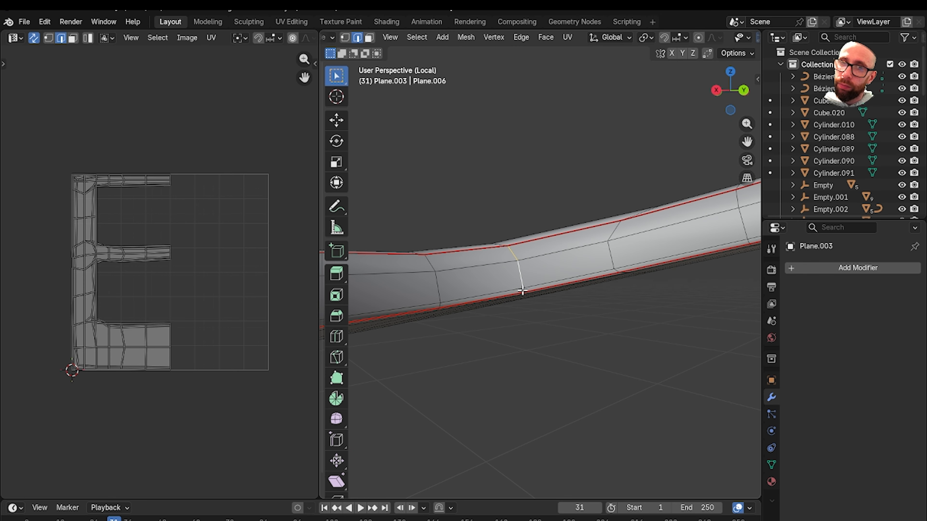
pyautogui.rightClick(545, 198)
pyautogui.click(526, 264)
pyautogui.scroll(-7, 523, 259)
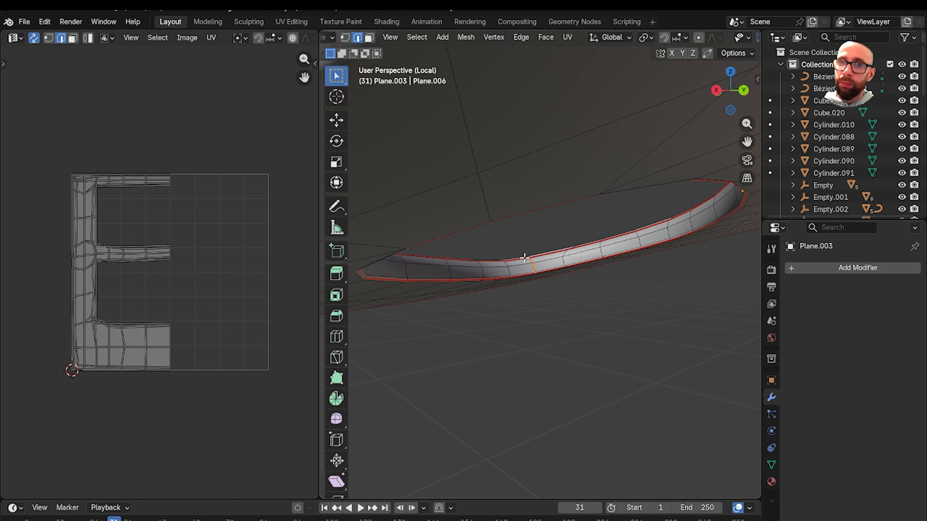
# - Select all of the pull tab's faces and unwrap them with the Minimum Stretch method
pyautogui.moveTo(523, 259); pyautogui.dragTo(599, 296, button='middle')
pyautogui.press('3')
pyautogui.press('a')
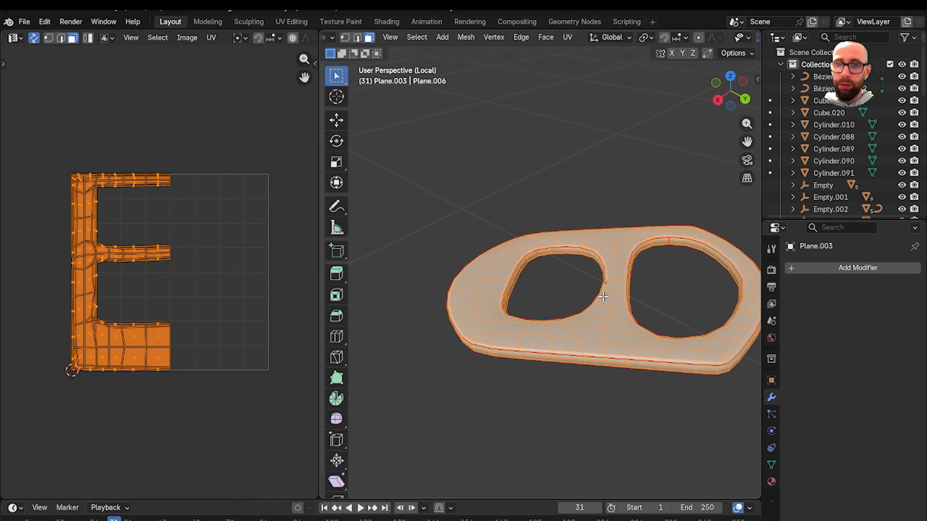
pyautogui.press('u')
pyautogui.click(603, 296)
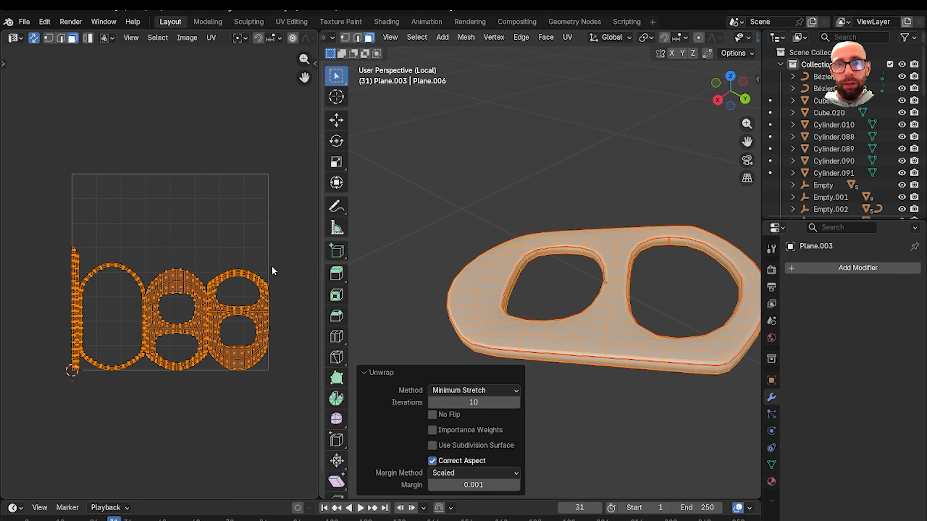
# - Deselect the UVs and examine the layout of the pull tab's unwrapped islands in the UV Editor
pyautogui.scroll(2, 233, 232)
pyautogui.click(233, 230)
pyautogui.scroll(-3, 232, 230)
pyautogui.scroll(4, 232, 230)
pyautogui.scroll(-1, 233, 231)
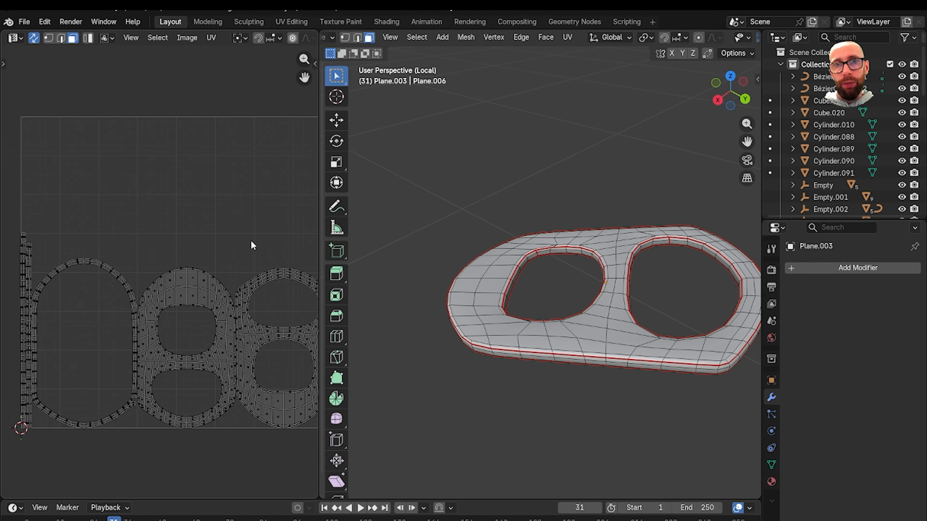
pyautogui.scroll(-3, 251, 242)
pyautogui.scroll(3, 223, 296)
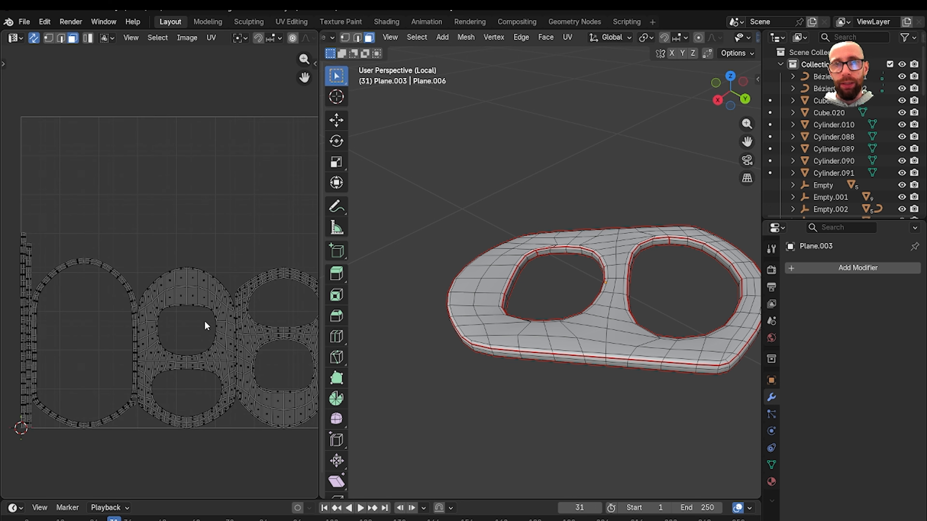
pyautogui.scroll(-3, 236, 314)
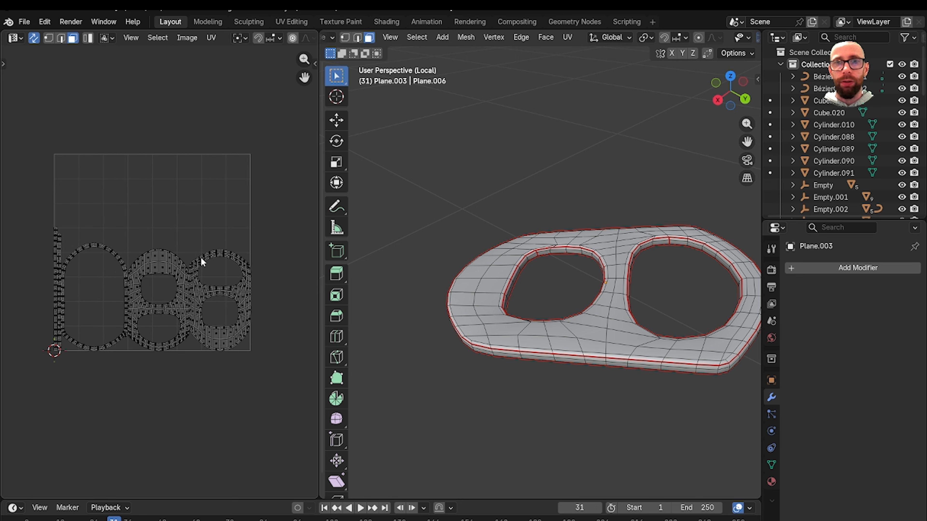
pyautogui.scroll(-2, 600, 357)
# - Return to the full scene, isolate the flap in the can's mouth opening and open it in Edit Mode
pyautogui.press('Tab')
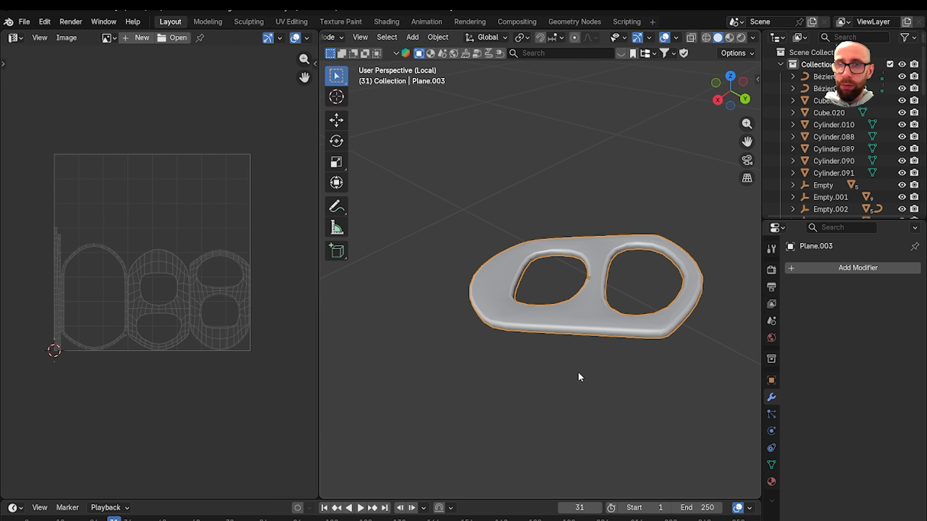
pyautogui.press('KP_Divide')
pyautogui.click(569, 347)
pyautogui.press('KP_Divide')
pyautogui.press('Tab')
# - Select the flap's two rim edge loops plus the edges crossing its side wall and mark them as seams
pyautogui.scroll(5, 547, 338)
pyautogui.keyDown('alt'); pyautogui.click(544, 332); pyautogui.keyUp('alt')
pyautogui.moveTo(544, 337); pyautogui.dragTo(553, 232, button='middle')
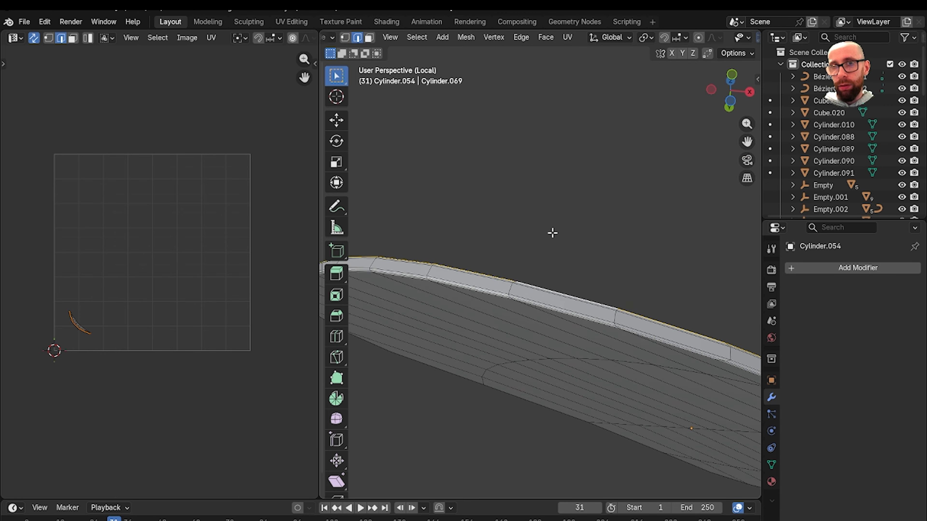
pyautogui.moveTo(542, 305); pyautogui.dragTo(641, 317, button='middle')
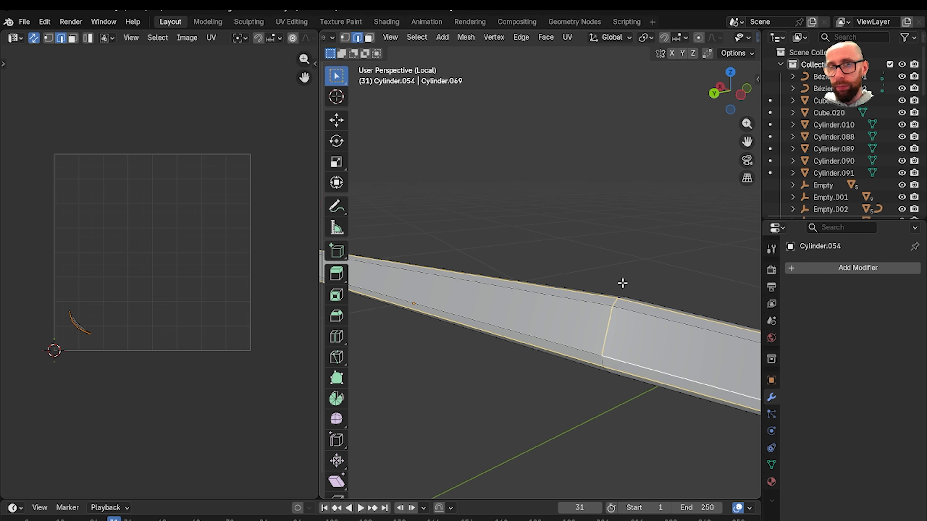
pyautogui.hotkey('ctrl', 'e')
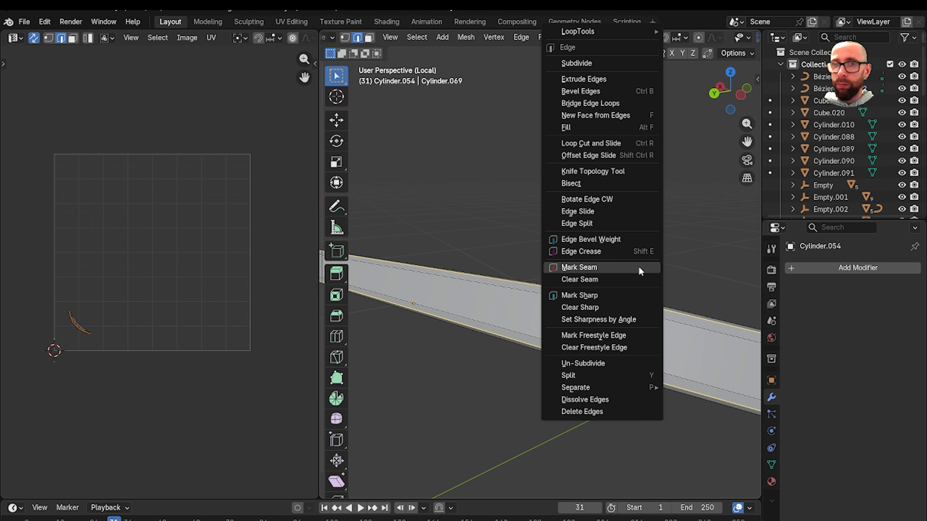
pyautogui.click(639, 269)
# - Select all of the flap's faces, unwrap them with the Minimum Stretch method and clear the selection
pyautogui.moveTo(639, 269); pyautogui.dragTo(594, 297, button='middle')
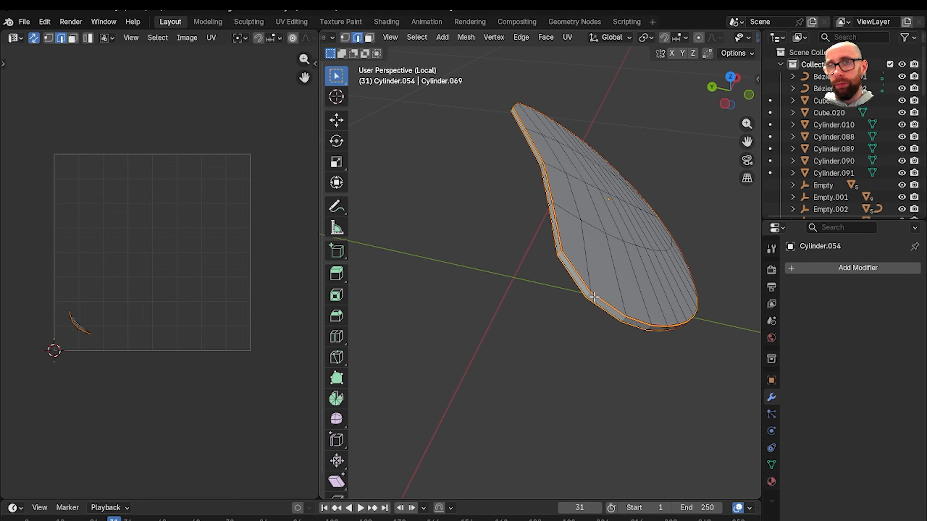
pyautogui.press('a')
pyautogui.press('u')
pyautogui.click(598, 297)
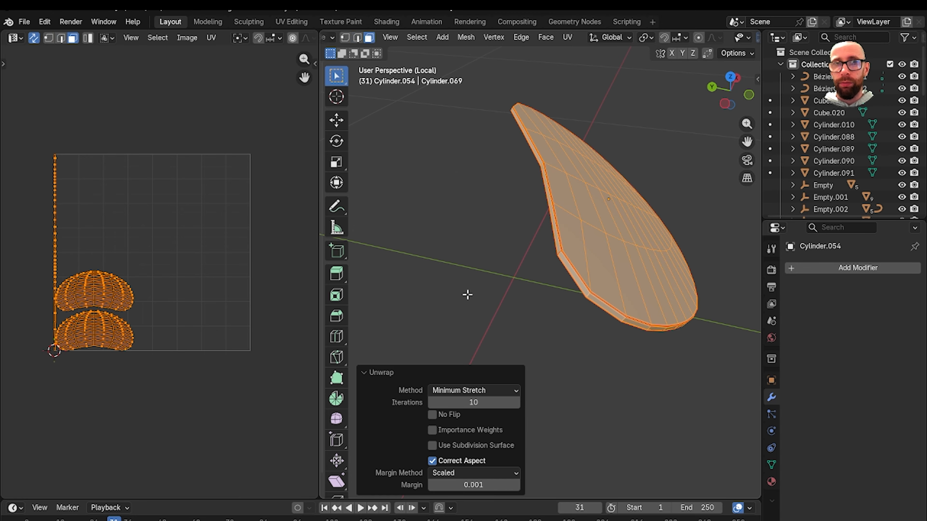
pyautogui.press('Tab')
pyautogui.press('Tab')
pyautogui.click(445, 310)
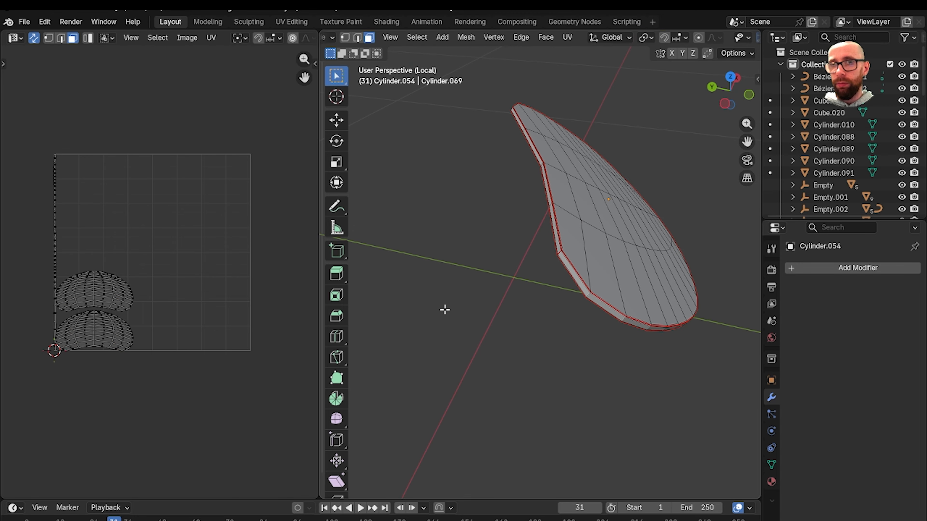
# - Return to the full scene, isolate the round rivet in the pull tab's hole and open it in Edit Mode
pyautogui.moveTo(555, 298); pyautogui.dragTo(496, 286, button='middle')
pyautogui.press('KP_Divide')
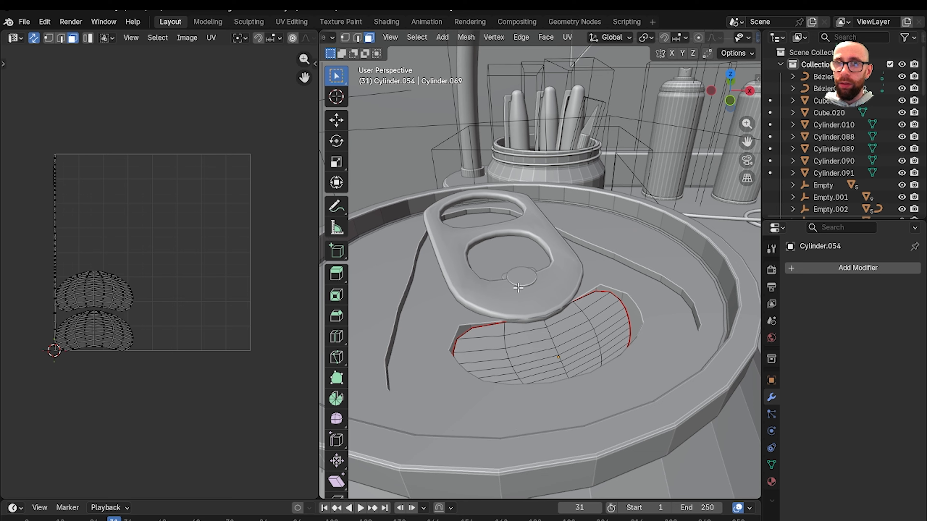
pyautogui.press('Tab')
pyautogui.scroll(3, 551, 326)
pyautogui.moveTo(551, 326); pyautogui.dragTo(610, 277, button='middle')
pyautogui.scroll(2, 613, 286)
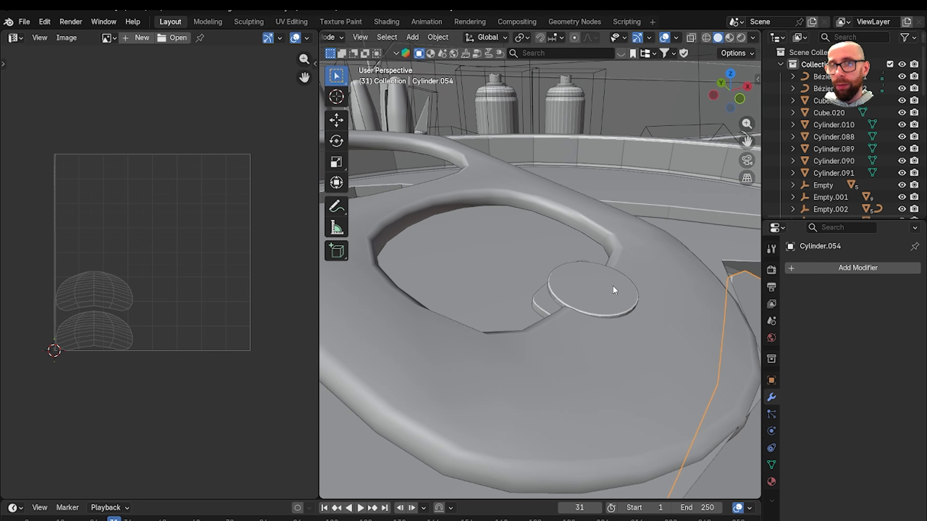
pyautogui.click(616, 290)
pyautogui.press('KP_Divide')
pyautogui.press('Tab')
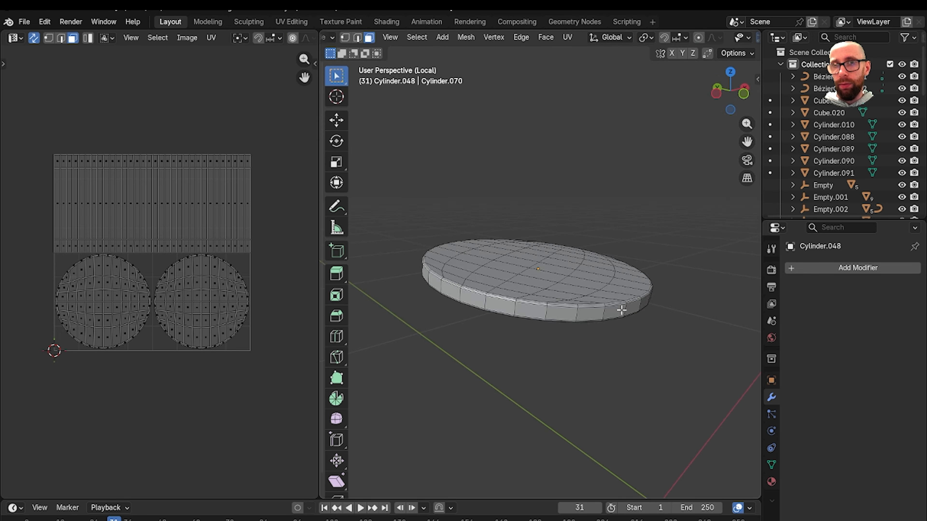
# - Select all the faces covering the rivet's underside and delete them, keeping the top and side wall
pyautogui.moveTo(621, 310); pyautogui.dragTo(572, 277, button='middle')
pyautogui.scroll(4, 570, 270)
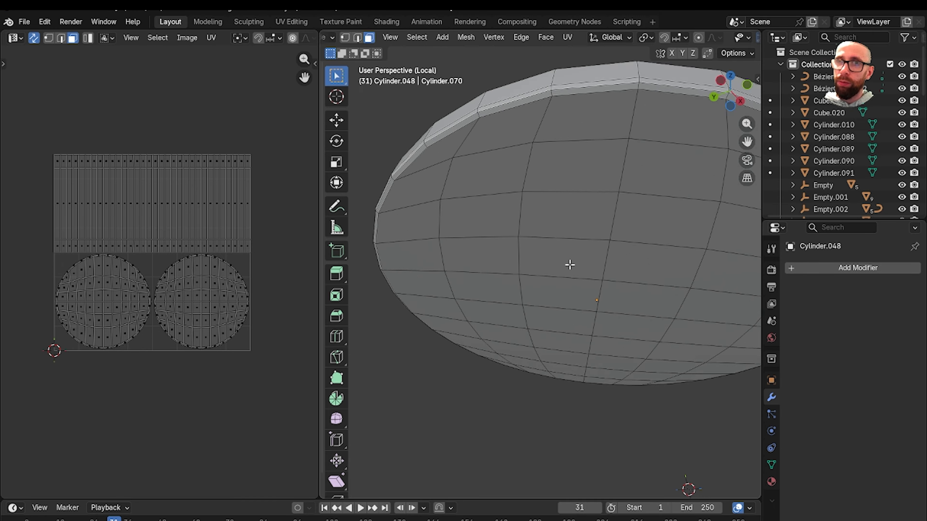
pyautogui.scroll(-4, 569, 265)
pyautogui.moveTo(537, 204); pyautogui.dragTo(559, 221)
pyautogui.scroll(3, 575, 271)
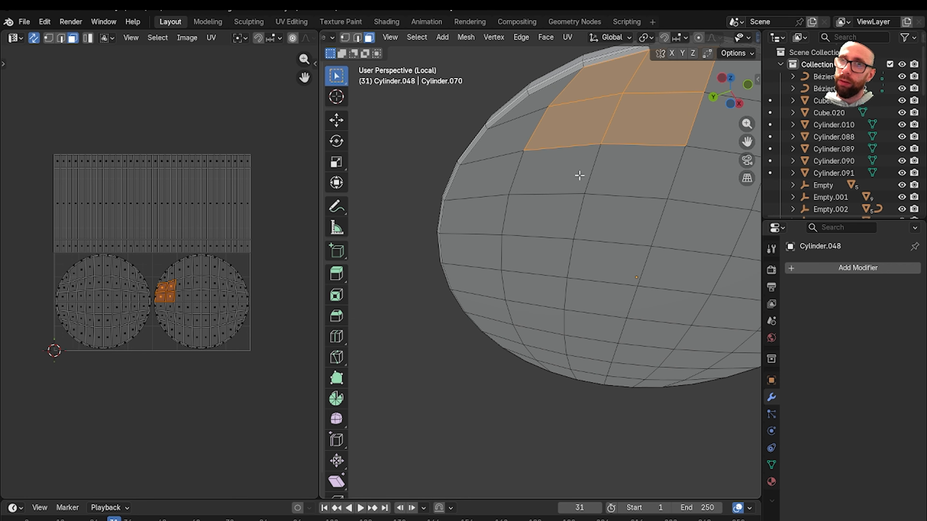
pyautogui.keyDown('shift'); pyautogui.moveTo(528, 110); pyautogui.dragTo(528, 164); pyautogui.keyUp('shift')
pyautogui.keyDown('shift'); pyautogui.moveTo(491, 176); pyautogui.dragTo(554, 283); pyautogui.keyUp('shift')
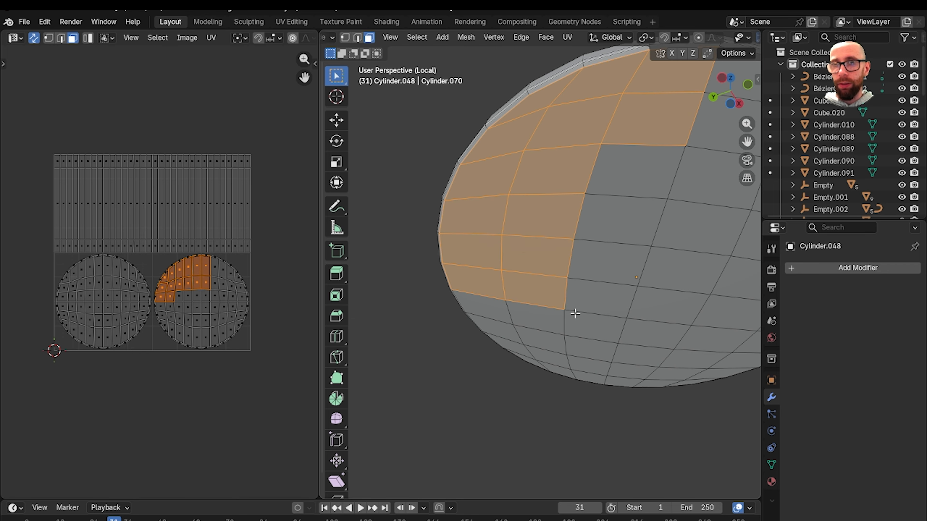
pyautogui.moveTo(575, 313); pyautogui.dragTo(571, 338, button='middle')
pyautogui.keyDown('shift'); pyautogui.moveTo(572, 337); pyautogui.dragTo(505, 230, button='middle'); pyautogui.keyUp('shift')
pyautogui.keyDown('shift'); pyautogui.moveTo(513, 272); pyautogui.dragTo(640, 230); pyautogui.keyUp('shift')
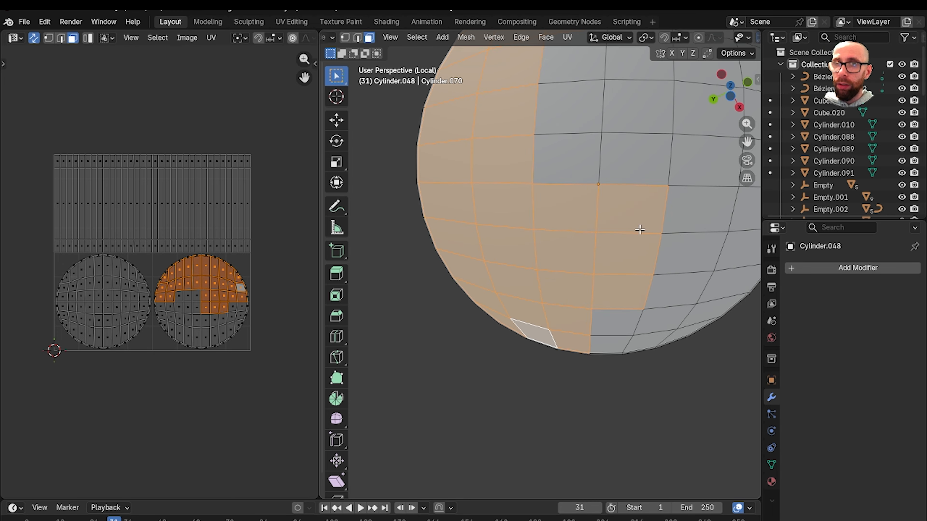
pyautogui.keyDown('shift'); pyautogui.moveTo(620, 193); pyautogui.dragTo(570, 252, button='middle'); pyautogui.keyUp('shift')
pyautogui.keyDown('shift'); pyautogui.moveTo(533, 204); pyautogui.dragTo(569, 124); pyautogui.keyUp('shift')
pyautogui.keyDown('shift'); pyautogui.moveTo(587, 316); pyautogui.dragTo(542, 197, button='middle'); pyautogui.keyUp('shift')
pyautogui.scroll(2, 542, 196)
pyautogui.keyDown('shift'); pyautogui.moveTo(475, 237); pyautogui.dragTo(529, 279); pyautogui.keyUp('shift')
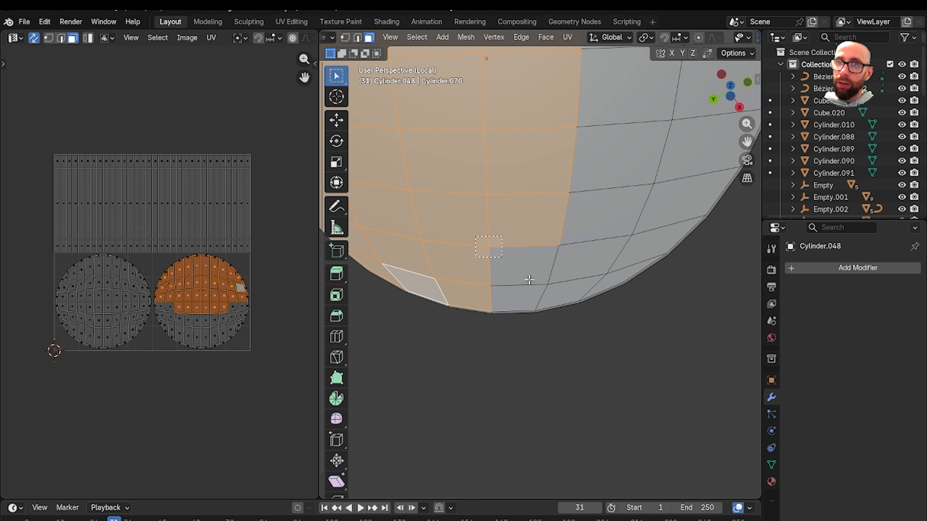
pyautogui.keyDown('shift'); pyautogui.moveTo(591, 277); pyautogui.dragTo(617, 202); pyautogui.keyUp('shift')
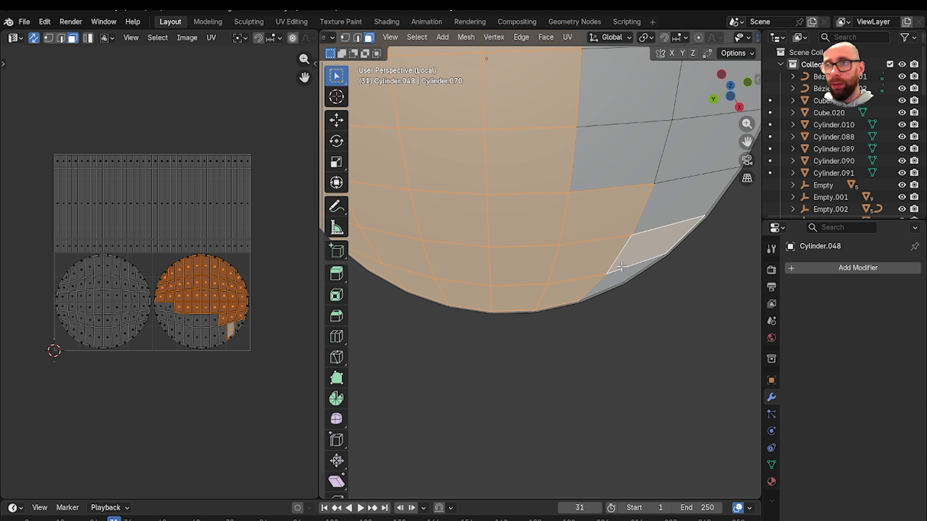
pyautogui.keyDown('shift'); pyautogui.click(614, 269); pyautogui.keyUp('shift')
pyautogui.keyDown('shift'); pyautogui.moveTo(604, 156); pyautogui.dragTo(658, 187); pyautogui.keyUp('shift')
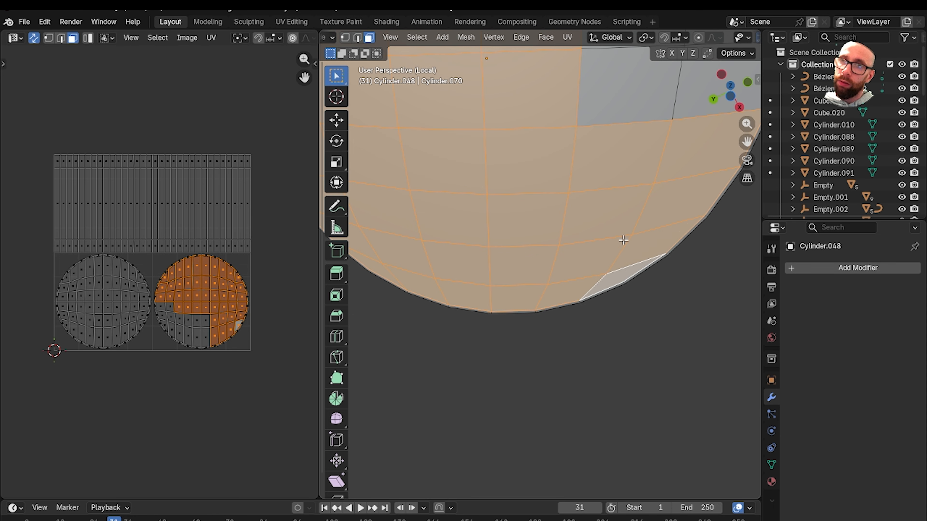
pyautogui.scroll(-2, 620, 236)
pyautogui.keyDown('shift'); pyautogui.moveTo(596, 178); pyautogui.dragTo(559, 243, button='middle'); pyautogui.keyUp('shift')
pyautogui.keyDown('shift'); pyautogui.moveTo(561, 167); pyautogui.dragTo(609, 214); pyautogui.keyUp('shift')
pyautogui.keyDown('shift'); pyautogui.moveTo(573, 121); pyautogui.dragTo(601, 146); pyautogui.keyUp('shift')
pyautogui.keyDown('shift'); pyautogui.moveTo(559, 68); pyautogui.dragTo(574, 171, button='middle'); pyautogui.keyUp('shift')
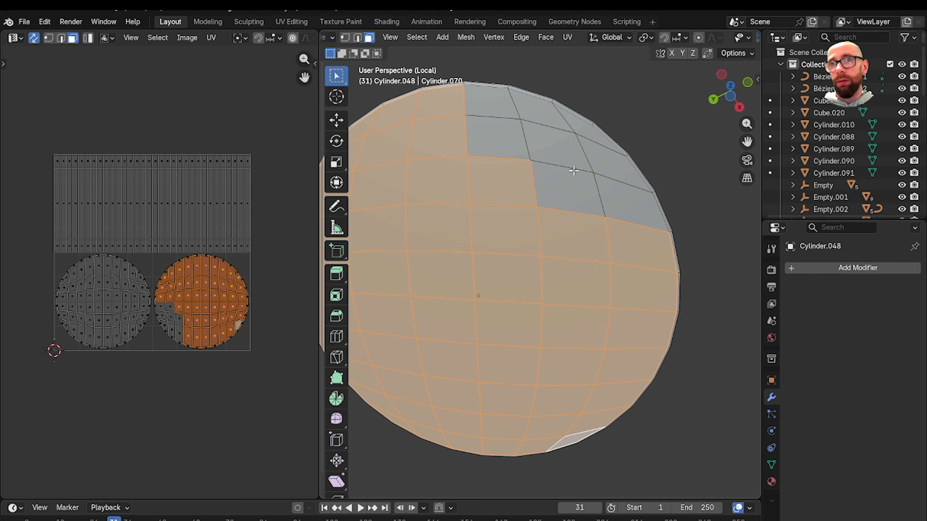
pyautogui.keyDown('shift'); pyautogui.moveTo(559, 154); pyautogui.dragTo(606, 185); pyautogui.keyUp('shift')
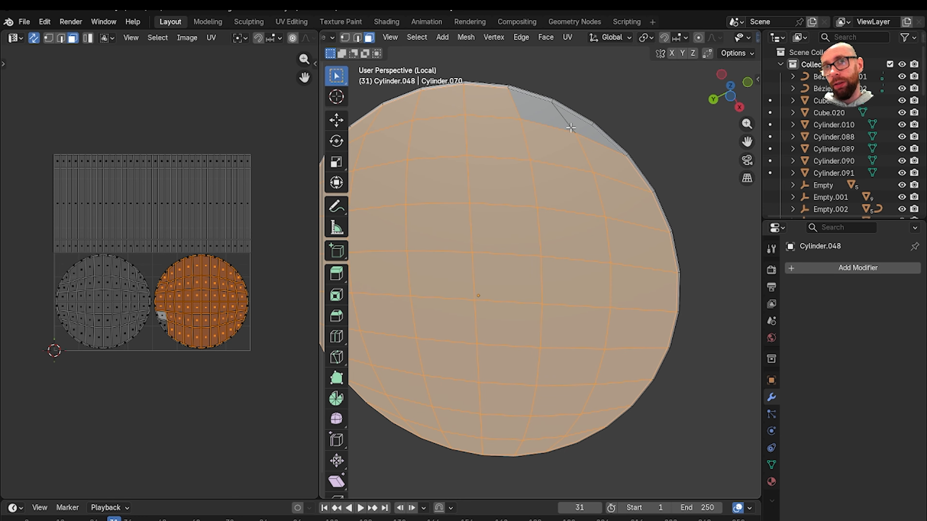
pyautogui.press('x')
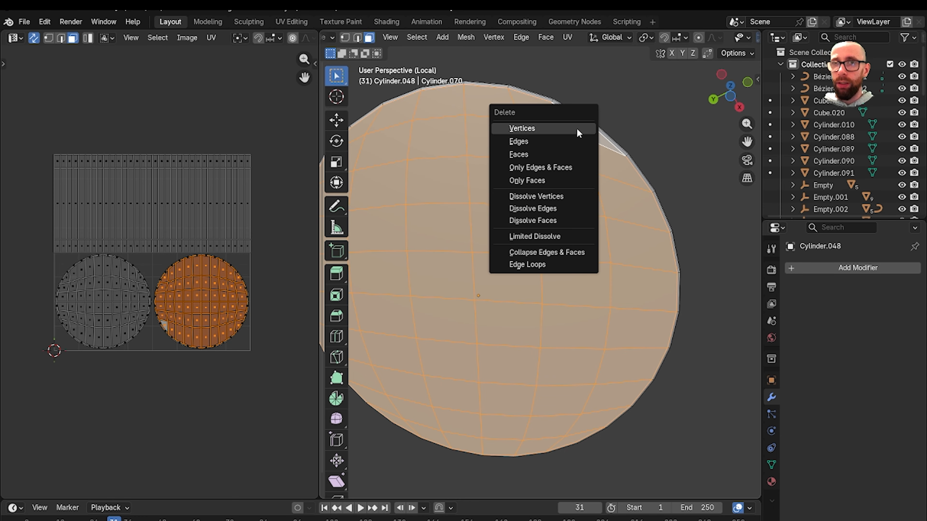
pyautogui.click(562, 150)
# - Select the rivet's upper rim edge loop plus one line of edges down its side wall and mark them as seams
pyautogui.moveTo(562, 150); pyautogui.dragTo(564, 343, button='middle')
pyautogui.scroll(2, 558, 377)
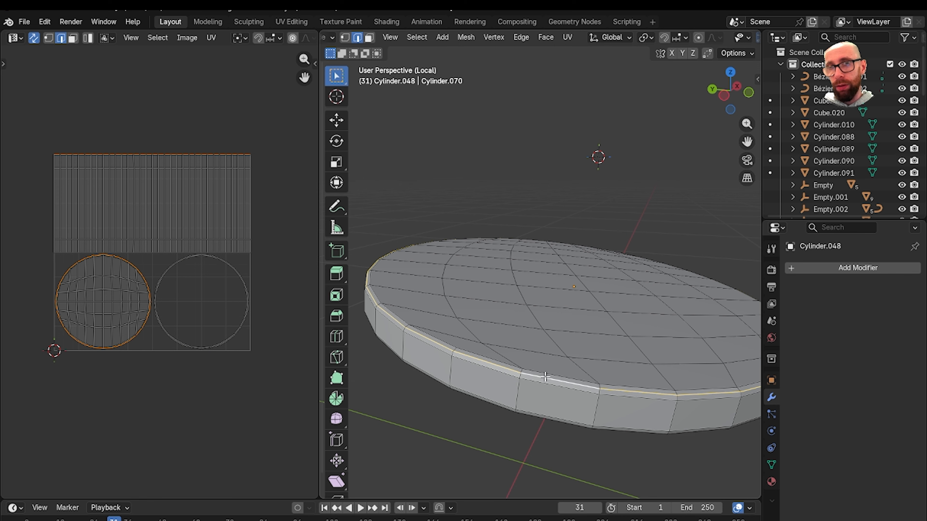
pyautogui.moveTo(540, 393); pyautogui.dragTo(546, 353, button='middle')
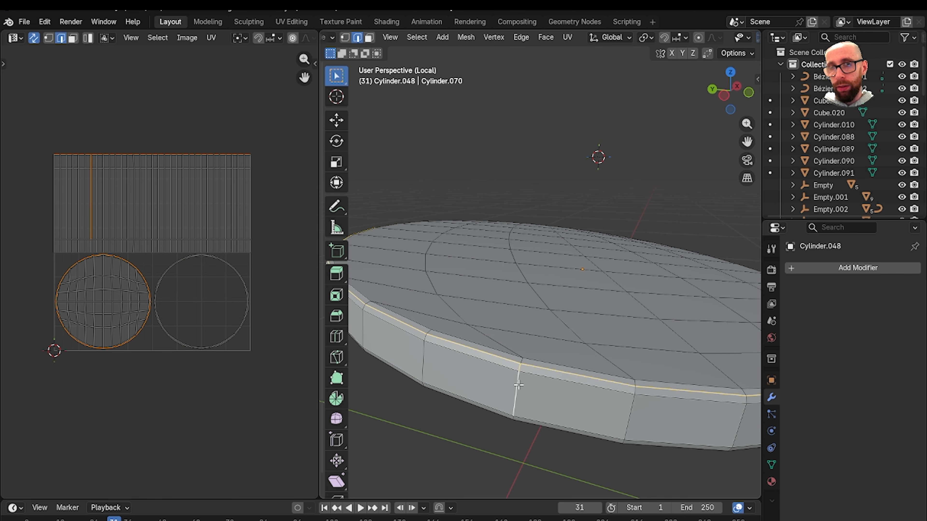
pyautogui.moveTo(519, 385); pyautogui.dragTo(525, 354, button='middle')
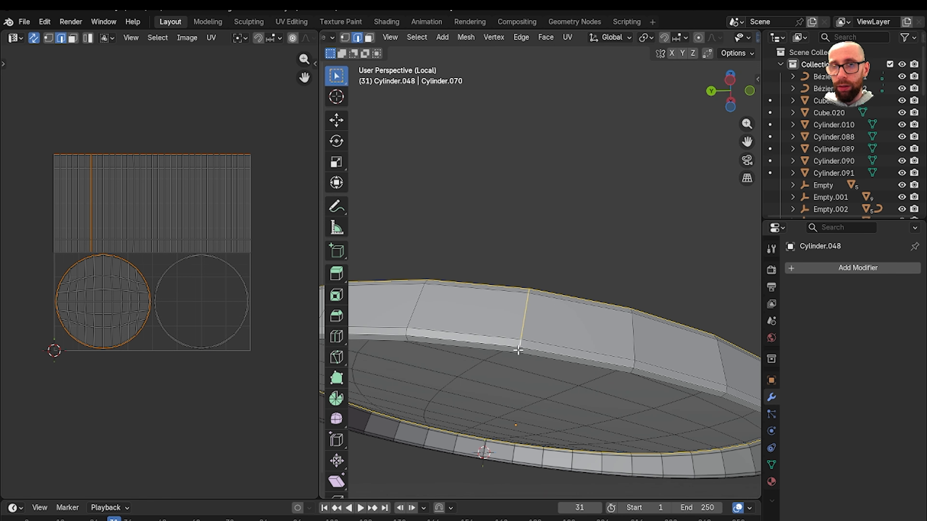
pyautogui.rightClick(578, 266)
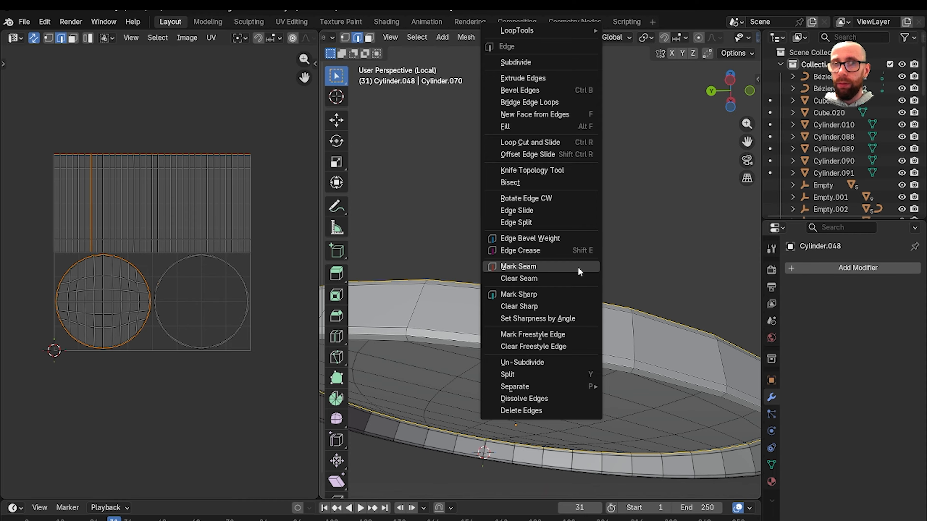
pyautogui.click(578, 266)
# - Select all of the rivet's remaining faces and unwrap them with the Minimum Stretch method
pyautogui.press('a')
pyautogui.press('u')
pyautogui.click(579, 268)
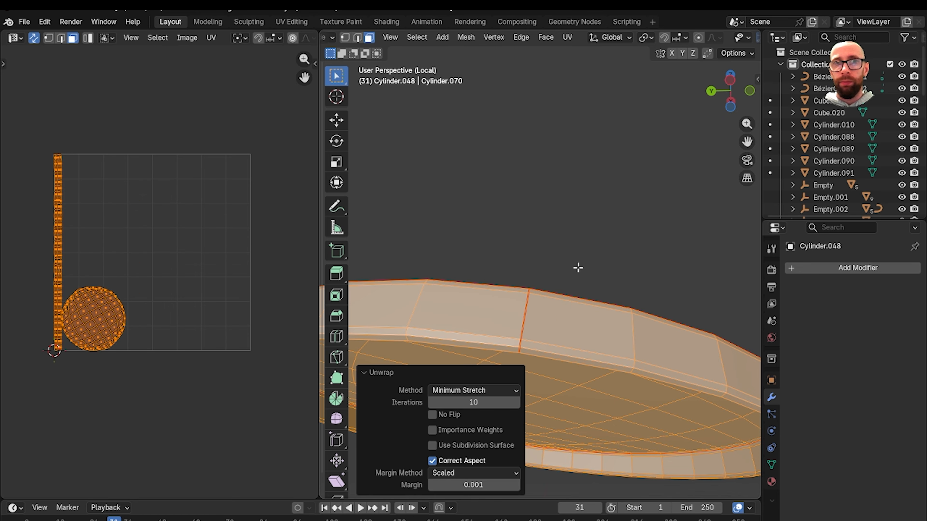
# - Leave Edit Mode, return to the full scene and isolate the small plate with a round hole under the rivet
pyautogui.press('Tab')
pyautogui.scroll(-5, 536, 294)
pyautogui.press('KP_Divide')
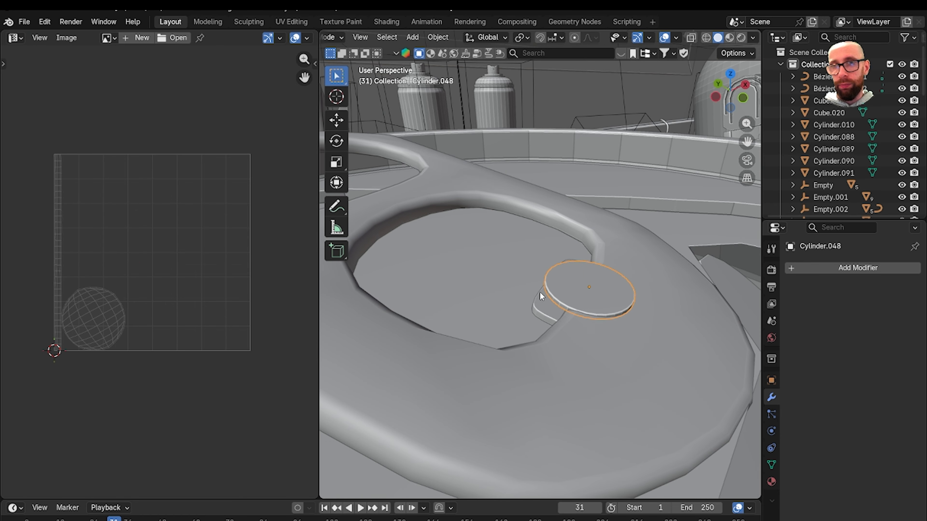
pyautogui.scroll(-4, 565, 332)
pyautogui.scroll(8, 566, 328)
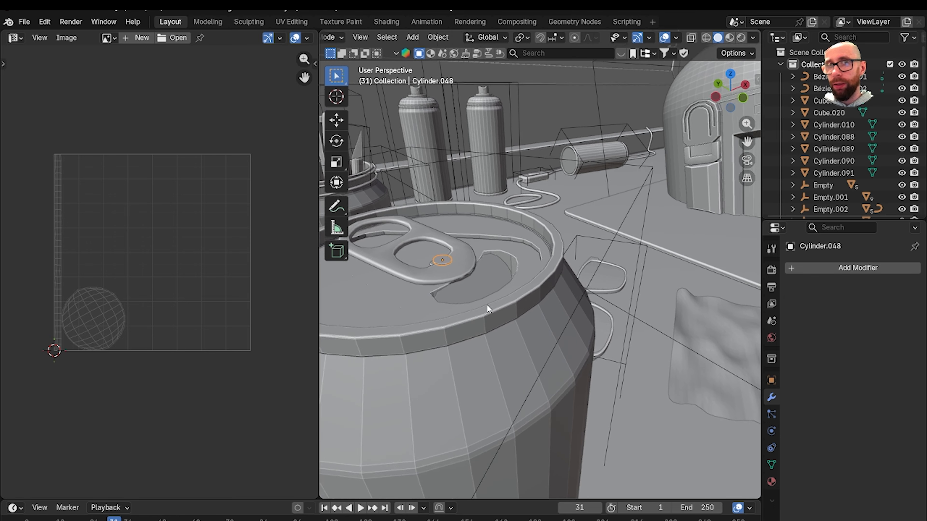
pyautogui.moveTo(557, 300); pyautogui.dragTo(451, 267, button='middle')
pyautogui.click(451, 267)
pyautogui.press('/')
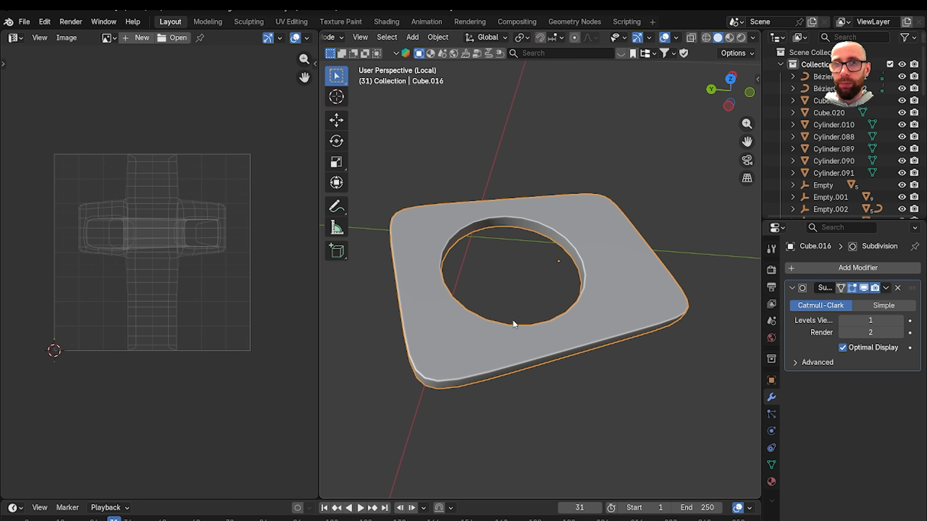
# - Open the holed plate in Edit Mode and remove its Subdivision modifier
pyautogui.press('Tab')
pyautogui.scroll(5, 513, 314)
pyautogui.click(898, 288)
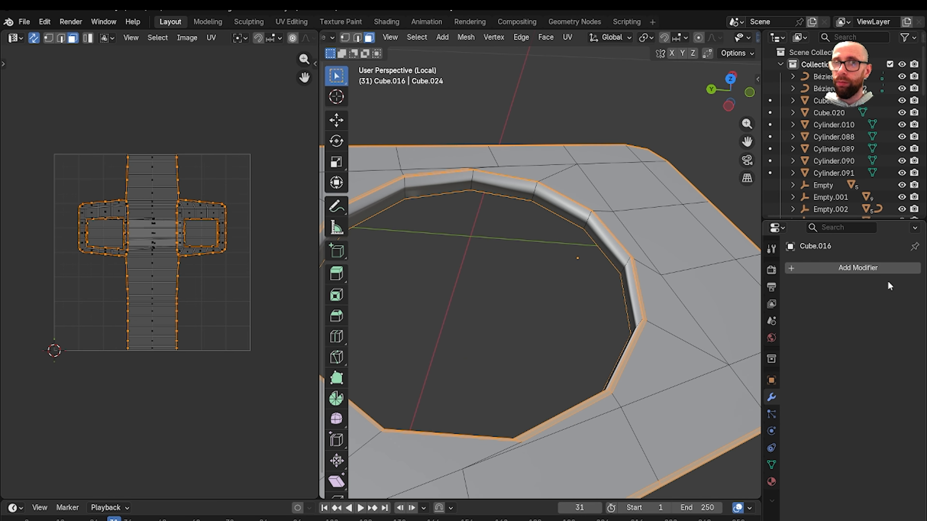
# - Clear the plate's face selection, switch to edge selection and apply Shade Flat to the plate in Object Mode
pyautogui.keyDown('shift'); pyautogui.moveTo(584, 265); pyautogui.dragTo(631, 307, button='middle'); pyautogui.keyUp('shift')
pyautogui.click(534, 296)
pyautogui.press('2')
pyautogui.scroll(3, 532, 252)
pyautogui.moveTo(532, 252); pyautogui.dragTo(543, 175, button='middle')
pyautogui.press('Tab')
pyautogui.rightClick(509, 330)
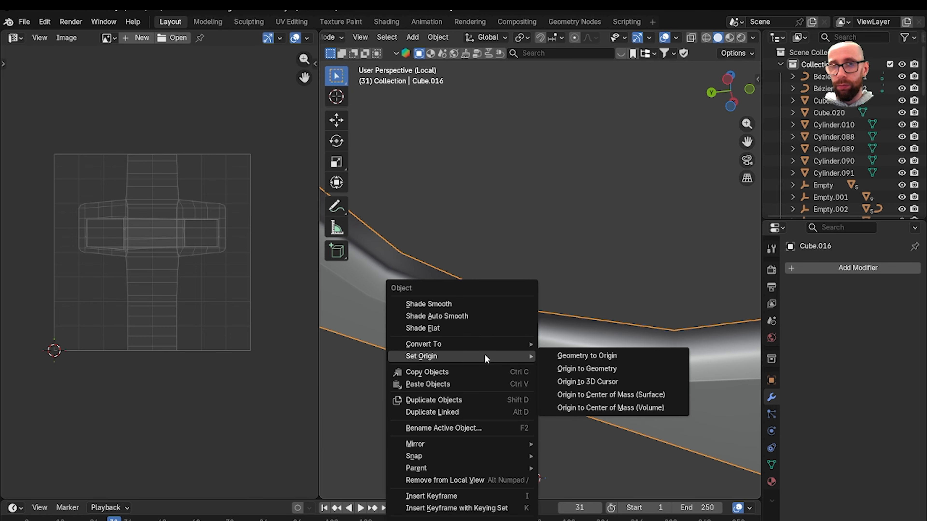
pyautogui.click(465, 330)
# - Select the edge loops around both ends of the plate's hole plus one edge across its inner wall and mark them as seams
pyautogui.moveTo(465, 331); pyautogui.dragTo(484, 399, button='middle')
pyautogui.scroll(1, 523, 366)
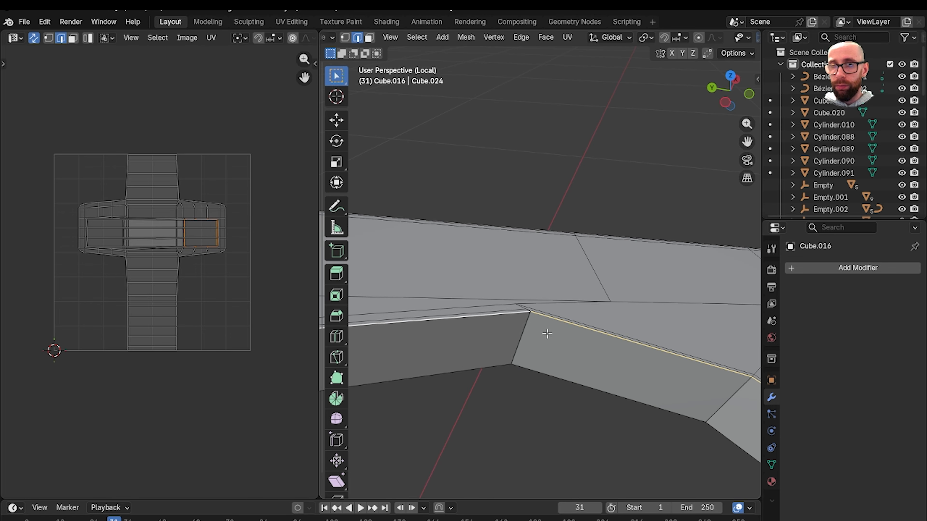
pyautogui.scroll(2, 523, 361)
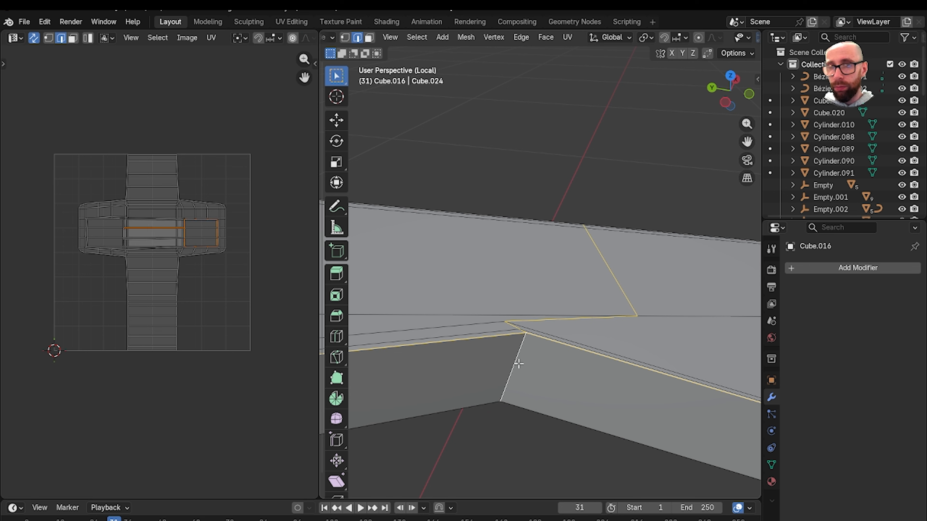
pyautogui.scroll(-6, 500, 379)
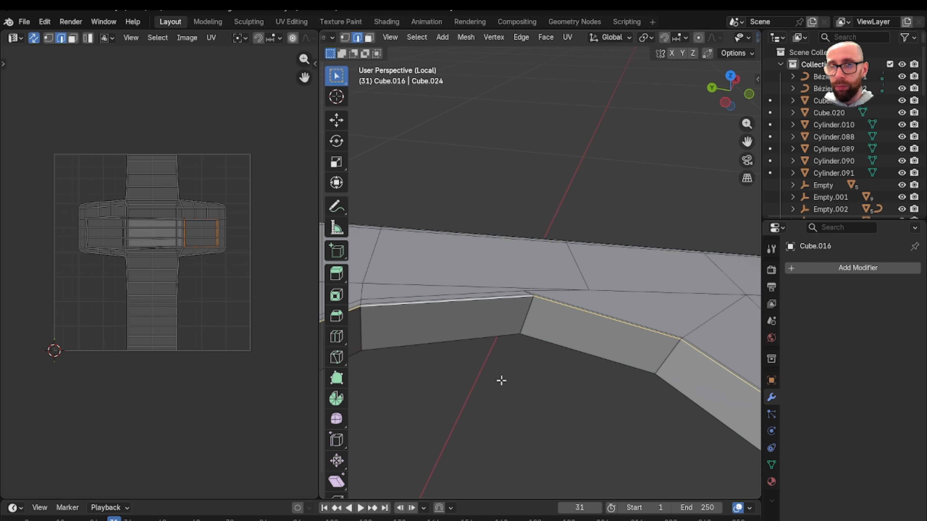
pyautogui.moveTo(515, 371); pyautogui.dragTo(586, 253, button='middle')
pyautogui.scroll(4, 586, 256)
pyautogui.moveTo(569, 325); pyautogui.dragTo(610, 279, button='middle')
pyautogui.scroll(3, 552, 319)
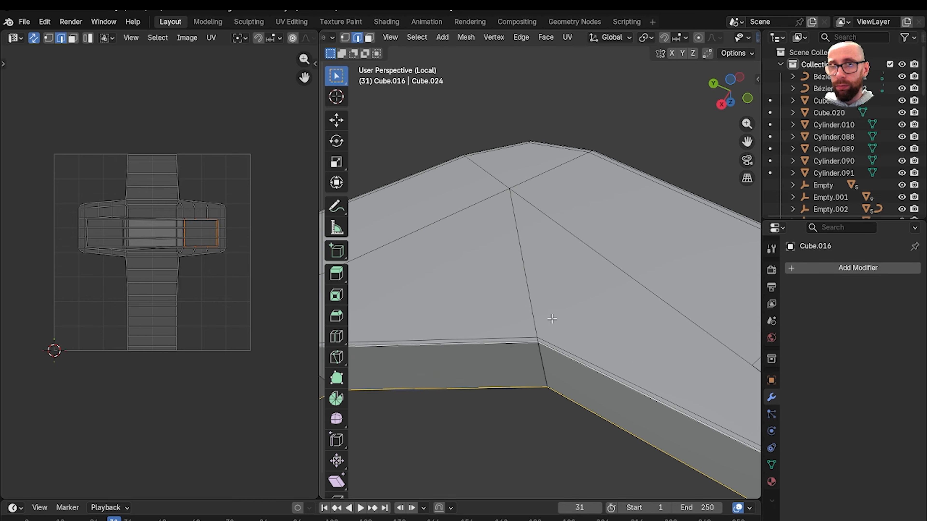
pyautogui.moveTo(520, 343); pyautogui.dragTo(570, 296, button='middle')
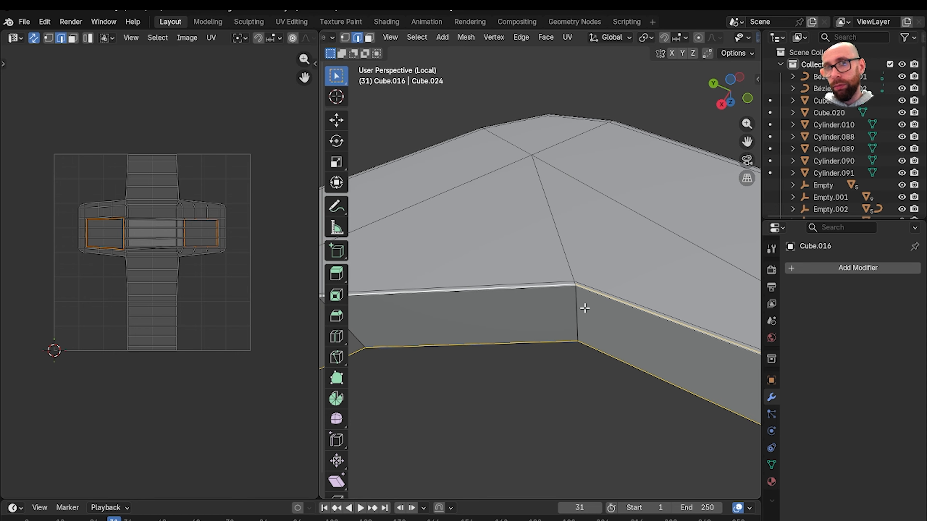
pyautogui.rightClick(569, 384)
pyautogui.click(568, 385)
# - Mark the selected outer rim edges on both faces of the plate and the corner edge across its side wall as seams
pyautogui.moveTo(567, 385); pyautogui.dragTo(611, 347, button='middle')
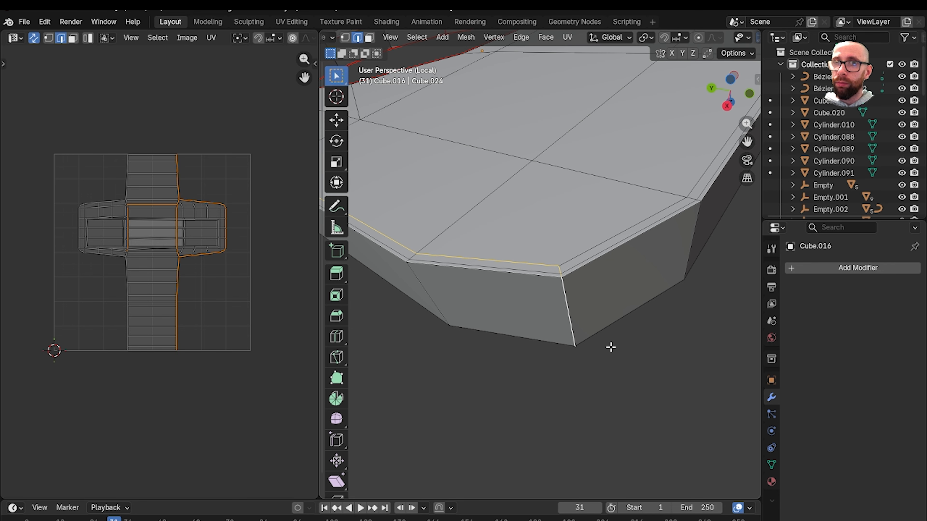
pyautogui.rightClick(657, 364)
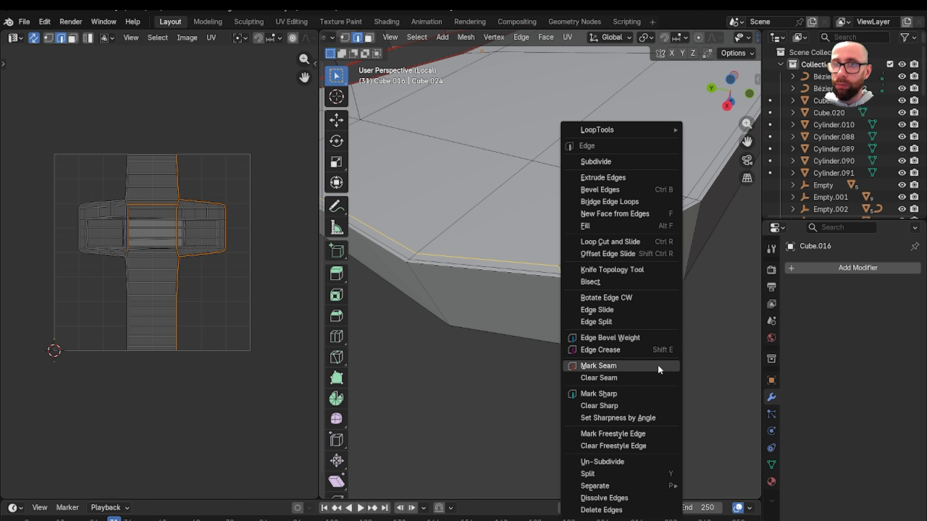
pyautogui.click(658, 365)
pyautogui.click(658, 365)
# - Select the complete outer edge loop around the rim of the plate's underside and mark it as a seam
pyautogui.scroll(-3, 602, 332)
pyautogui.scroll(2, 544, 313)
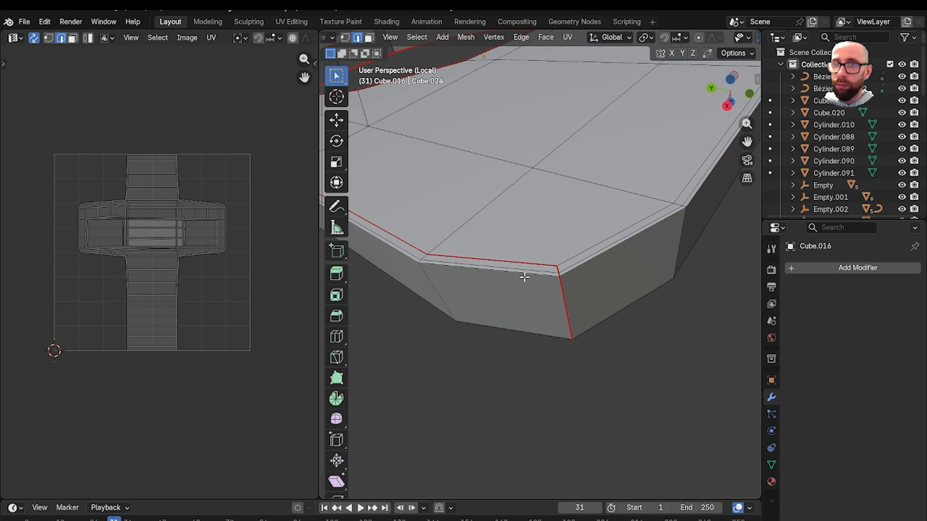
pyautogui.rightClick(678, 348)
pyautogui.click(678, 348)
# - Select the redundant inner seam edges along one side of the plate's underside rim and clear their seam
pyautogui.scroll(-6, 598, 360)
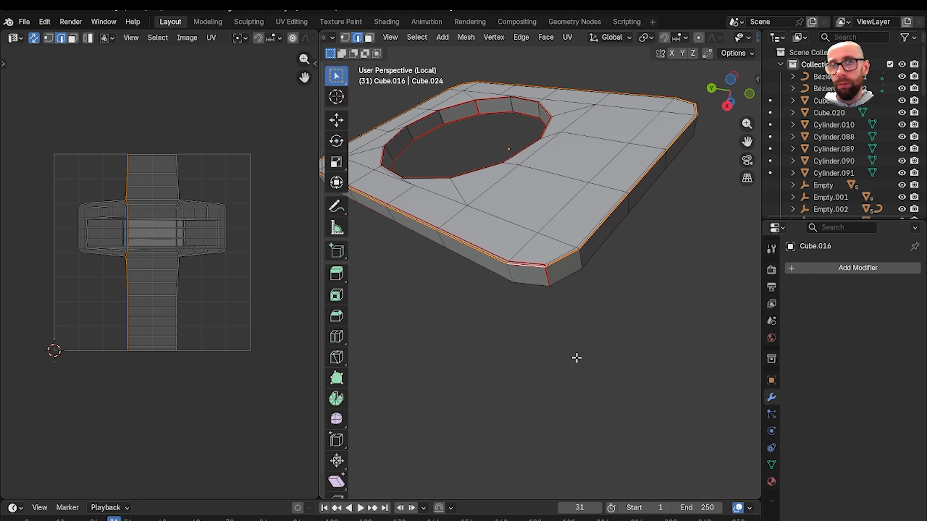
pyautogui.moveTo(577, 358); pyautogui.dragTo(596, 359, button='middle')
pyautogui.scroll(-3, 536, 348)
pyautogui.scroll(8, 674, 336)
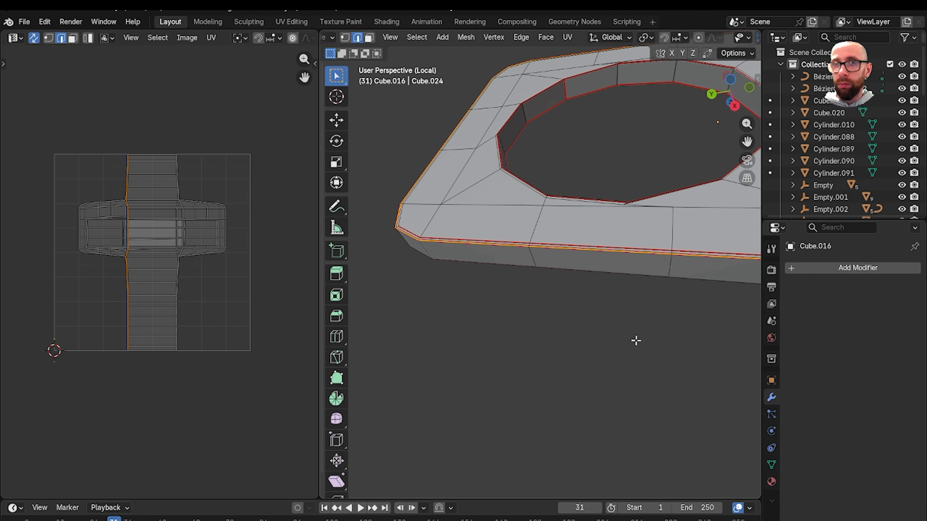
pyautogui.scroll(-4, 522, 270)
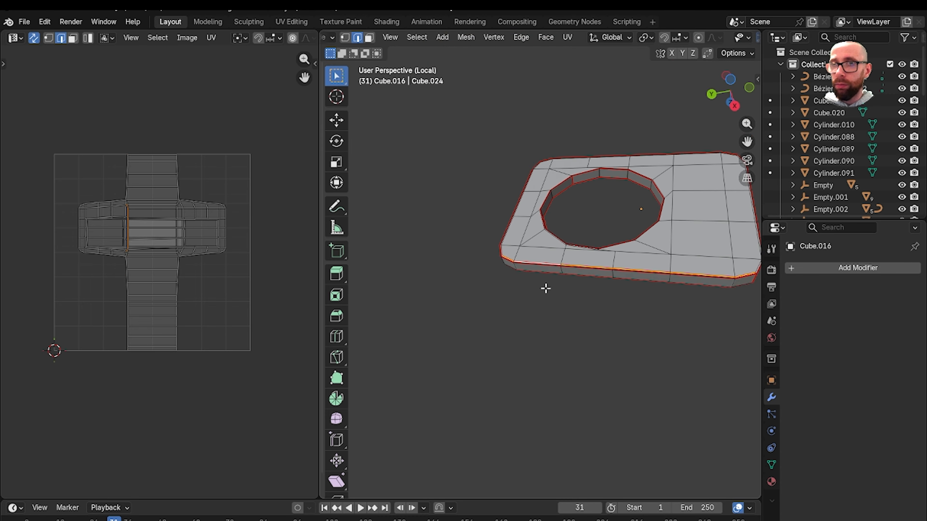
pyautogui.moveTo(544, 288); pyautogui.dragTo(546, 306, button='middle')
pyautogui.rightClick(583, 307)
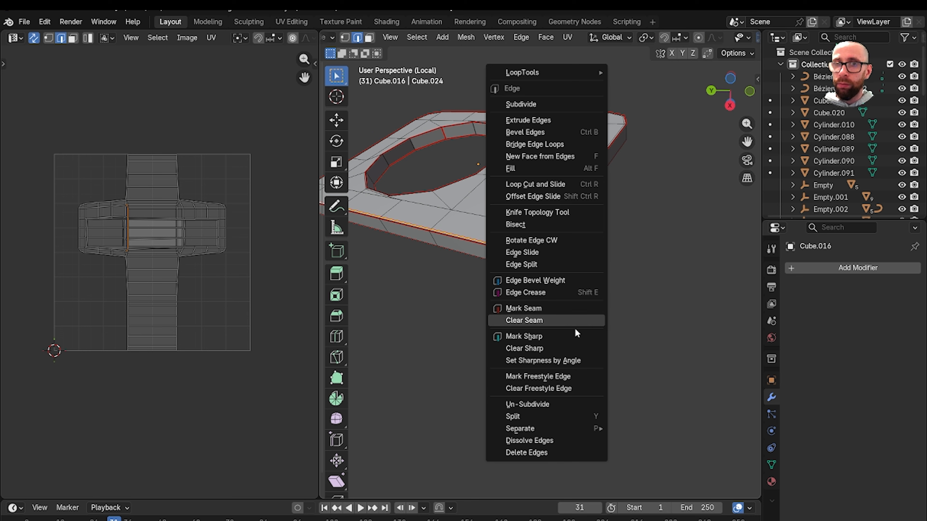
pyautogui.click(562, 318)
# - Select all of the plate's faces and unwrap them with the Minimum Stretch method
pyautogui.scroll(5, 568, 323)
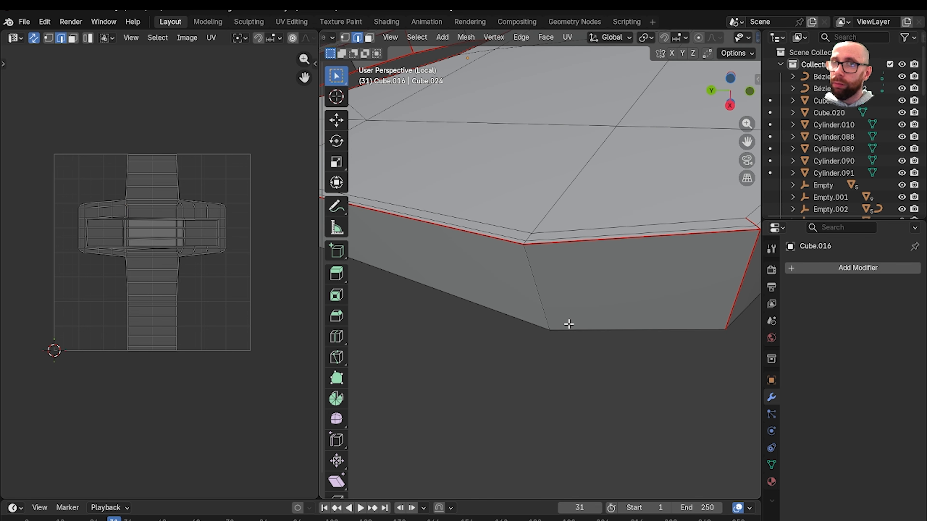
pyautogui.scroll(-2, 569, 324)
pyautogui.scroll(-3, 569, 326)
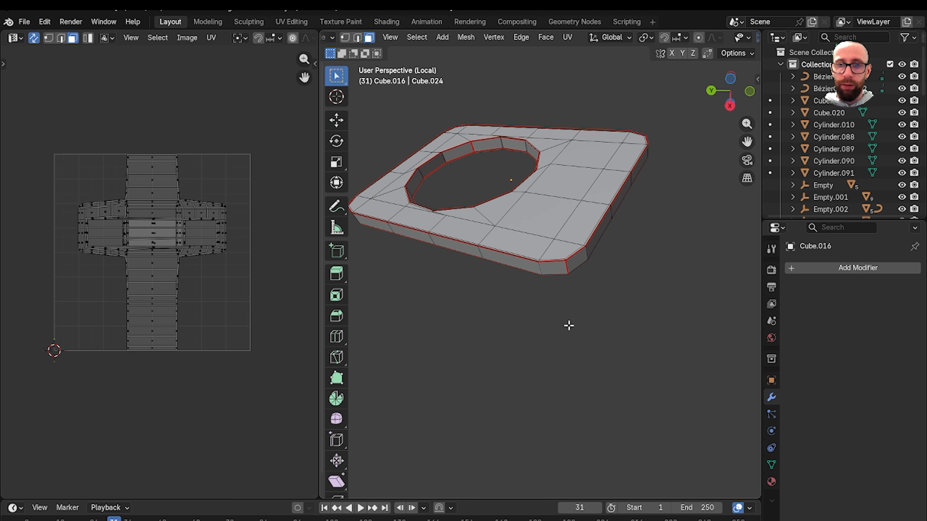
pyautogui.press('a')
pyautogui.press('u')
pyautogui.click(569, 348)
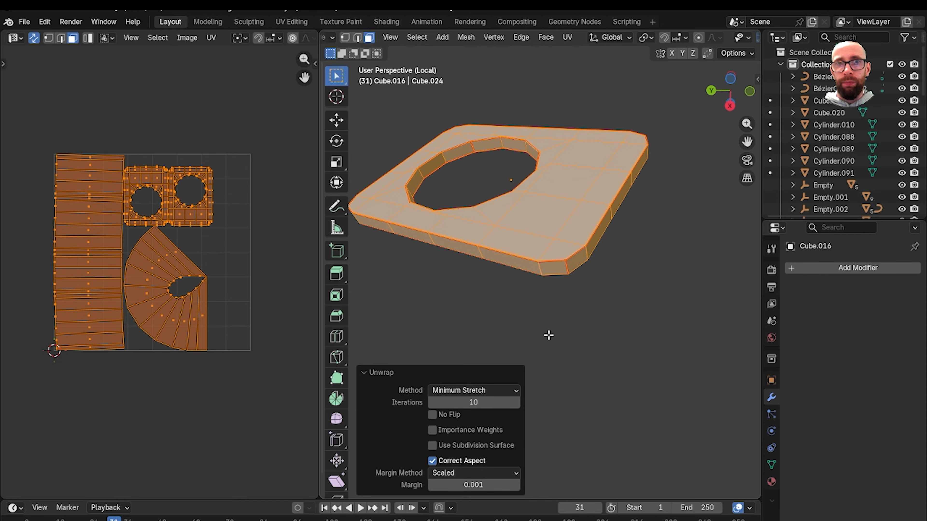
# - Select a face of the fan-shaped UV island to locate its matching face on the plate's hole wall
pyautogui.scroll(6, 215, 299)
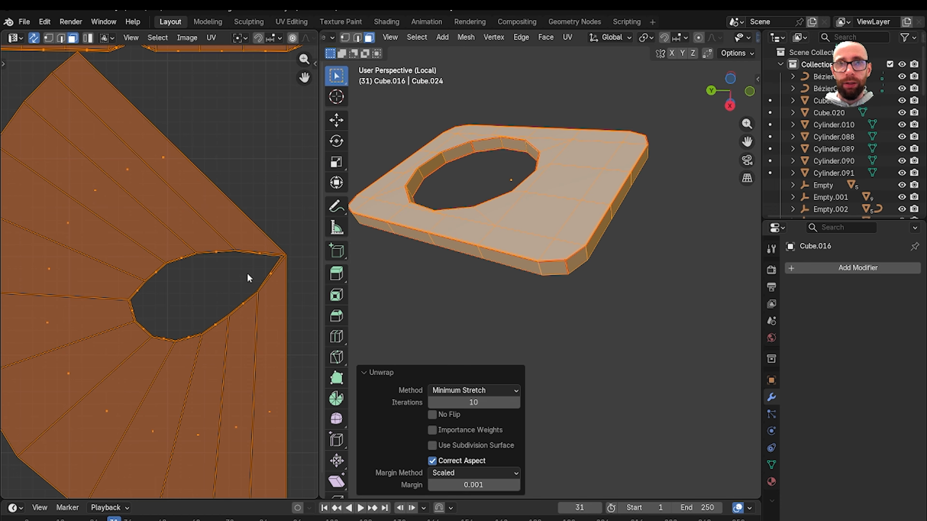
pyautogui.scroll(-3, 248, 285)
pyautogui.click(212, 292)
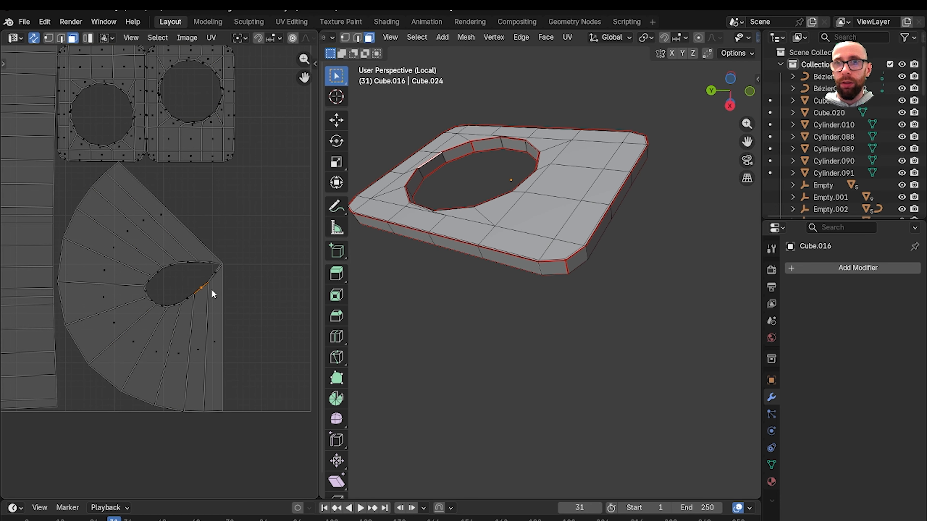
pyautogui.click(203, 331)
pyautogui.keyDown('shift'); pyautogui.moveTo(491, 228); pyautogui.dragTo(507, 246, button='middle'); pyautogui.keyUp('shift')
pyautogui.scroll(5, 508, 246)
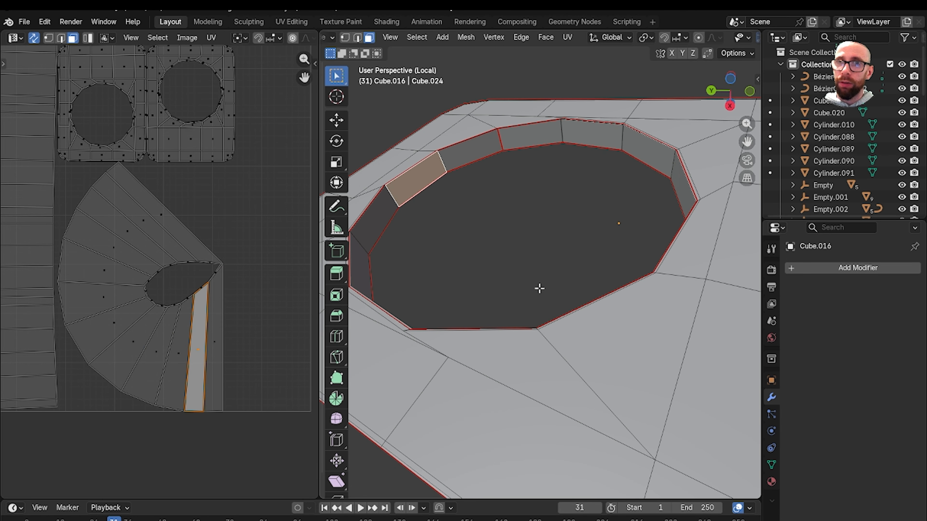
# - Mark the short edge running across the inner wall of the plate's hole as a seam
pyautogui.keyDown('shift'); pyautogui.moveTo(529, 128); pyautogui.dragTo(569, 298, button='middle'); pyautogui.keyUp('shift')
pyautogui.scroll(4, 562, 310)
pyautogui.keyDown('shift'); pyautogui.moveTo(553, 331); pyautogui.dragTo(540, 153, button='middle'); pyautogui.keyUp('shift')
pyautogui.scroll(1, 534, 294)
pyautogui.moveTo(516, 280)
pyautogui.mouseDown(button='middle')
pyautogui.moveTo(515, 267)
pyautogui.moveTo(530, 283)
pyautogui.mouseUp(button='middle')
pyautogui.press('l')
pyautogui.press('2')
pyautogui.keyDown('alt'); pyautogui.click(515, 271); pyautogui.keyUp('alt')
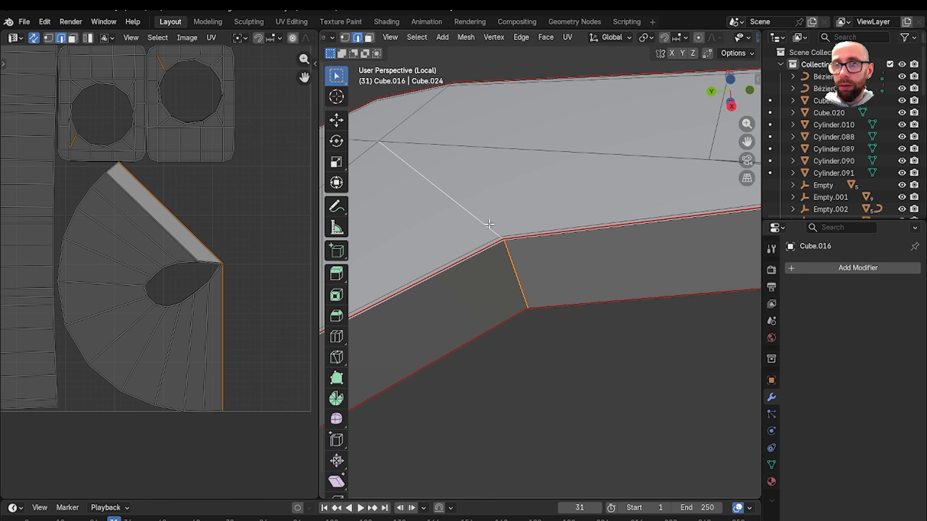
pyautogui.hotkey('ctrl', 'e')
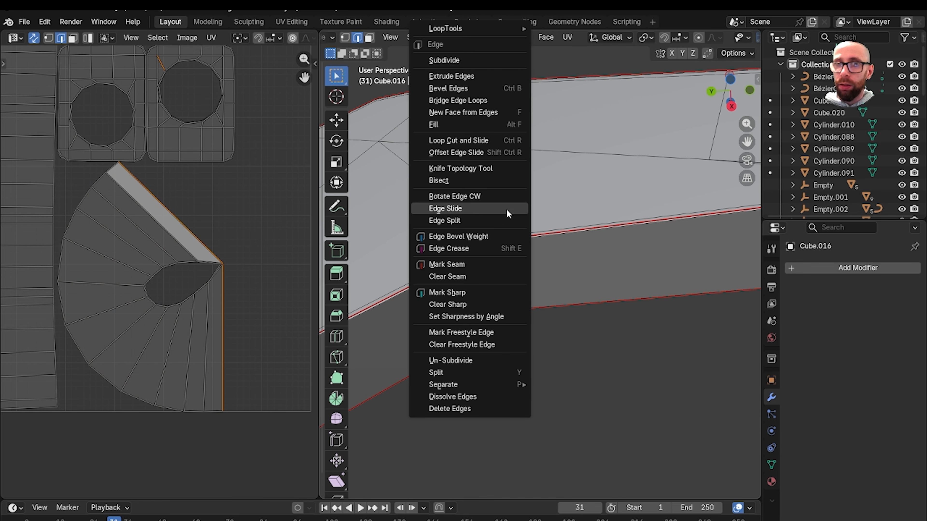
pyautogui.click(489, 281)
pyautogui.hotkey('ctrl', 'e')
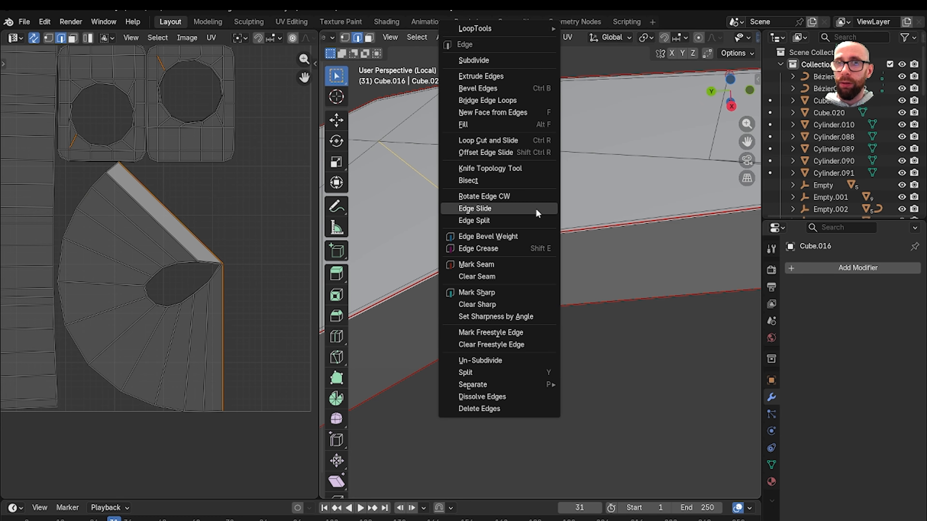
pyautogui.click(519, 267)
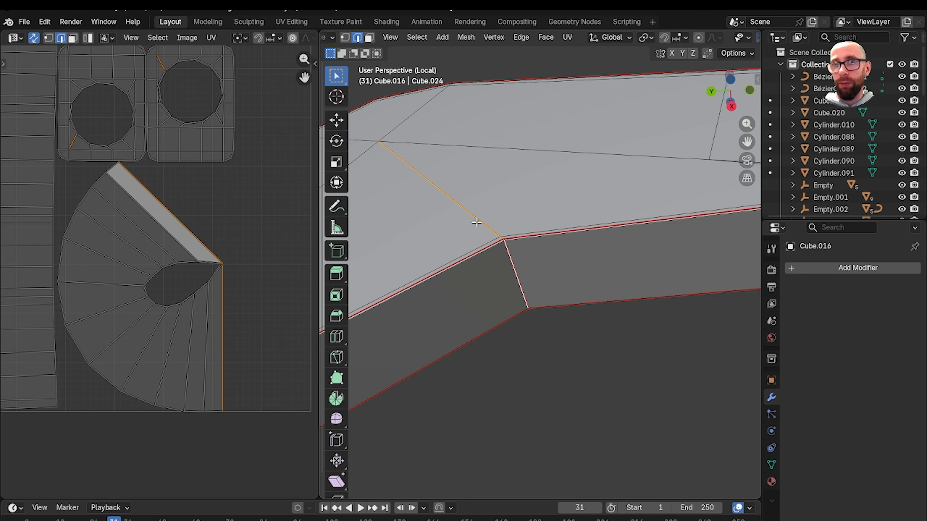
pyautogui.hotkey('ctrl', 'e')
pyautogui.click(501, 252)
pyautogui.scroll(-8, 534, 281)
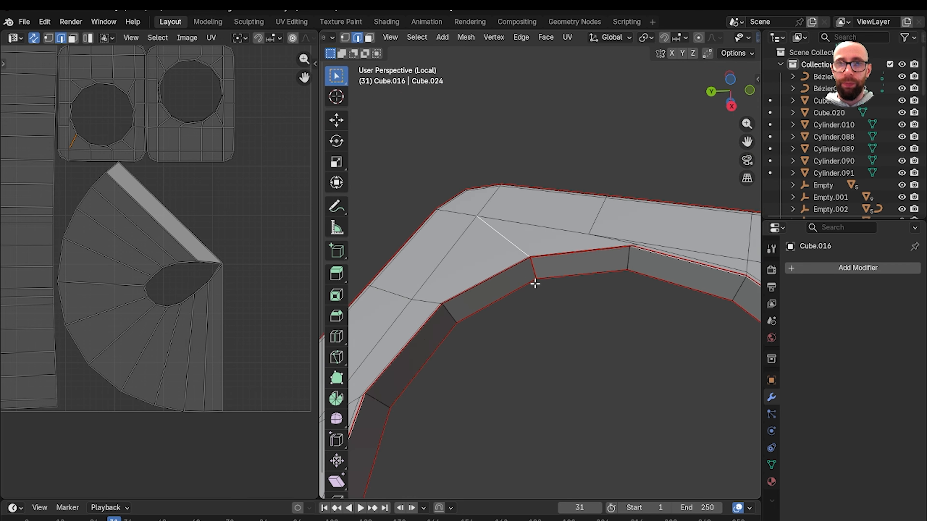
# - Unwrap all of the plate's faces again with Minimum Stretch and clear the selection
pyautogui.press('3')
pyautogui.press('a')
pyautogui.press('u')
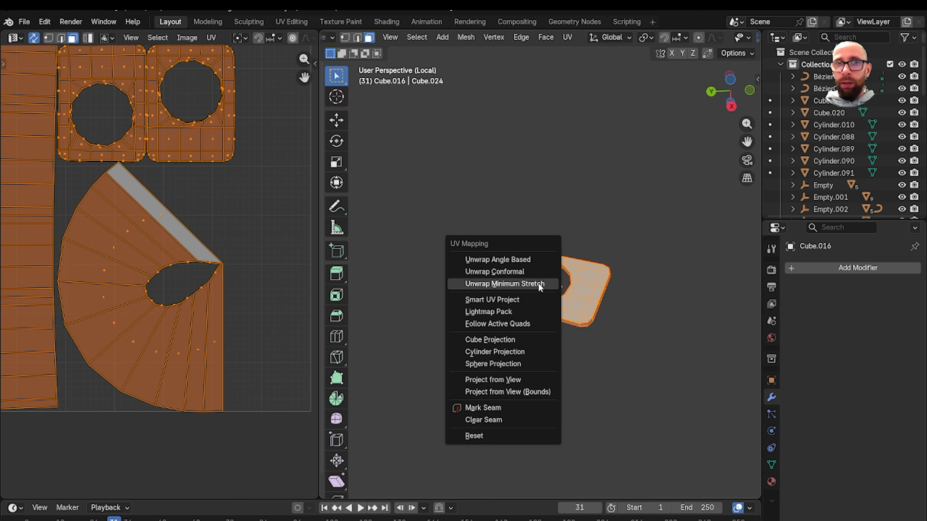
pyautogui.click(538, 283)
pyautogui.hotkey('alt', 'a')
pyautogui.scroll(-3, 277, 280)
pyautogui.scroll(7, 256, 284)
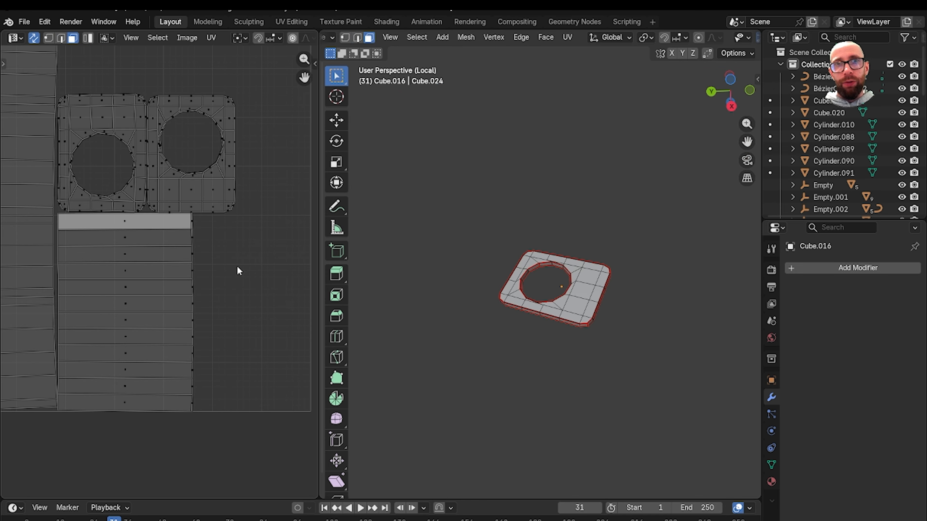
pyautogui.scroll(-6, 244, 283)
# - Leave the plate's isolated editing view and display the full desk scene in Material Preview shading
pyautogui.press('Tab')
pyautogui.press('KP_Divide')
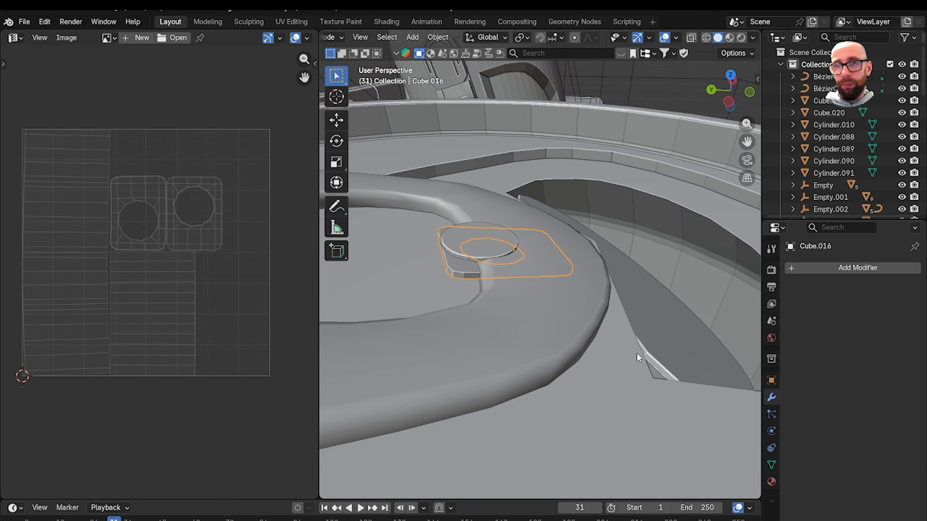
pyautogui.scroll(5, 638, 342)
pyautogui.scroll(-3, 629, 333)
pyautogui.moveTo(628, 334); pyautogui.dragTo(650, 248, button='middle')
pyautogui.moveTo(567, 198)
pyautogui.keyDown('shift'); pyautogui.mouseDown(button='middle')
pyautogui.moveTo(620, 252)
pyautogui.moveTo(558, 172)
pyautogui.mouseUp(button='middle'); pyautogui.keyUp('shift')
pyautogui.scroll(3, 577, 247)
pyautogui.scroll(-2, 577, 248)
pyautogui.click(730, 37)
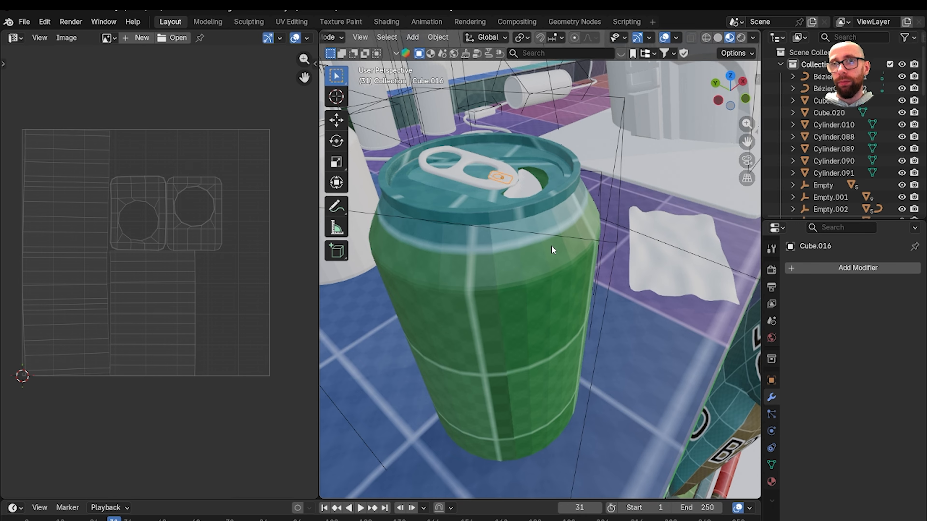
# - Link the can body's material to the pull tab, flap, rivet and holed plate
pyautogui.scroll(3, 551, 245)
pyautogui.click(548, 255)
pyautogui.scroll(4, 548, 255)
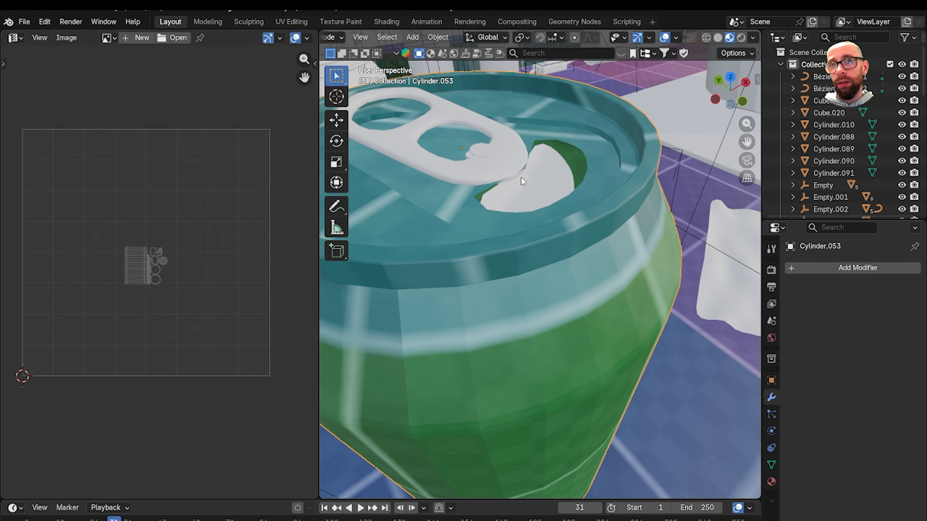
pyautogui.click(517, 171)
pyautogui.keyDown('shift'); pyautogui.click(534, 193); pyautogui.keyUp('shift')
pyautogui.scroll(4, 526, 178)
pyautogui.keyDown('shift'); pyautogui.moveTo(526, 178); pyautogui.dragTo(547, 246, button='middle'); pyautogui.keyUp('shift')
pyautogui.moveTo(487, 192); pyautogui.dragTo(499, 199, button='middle')
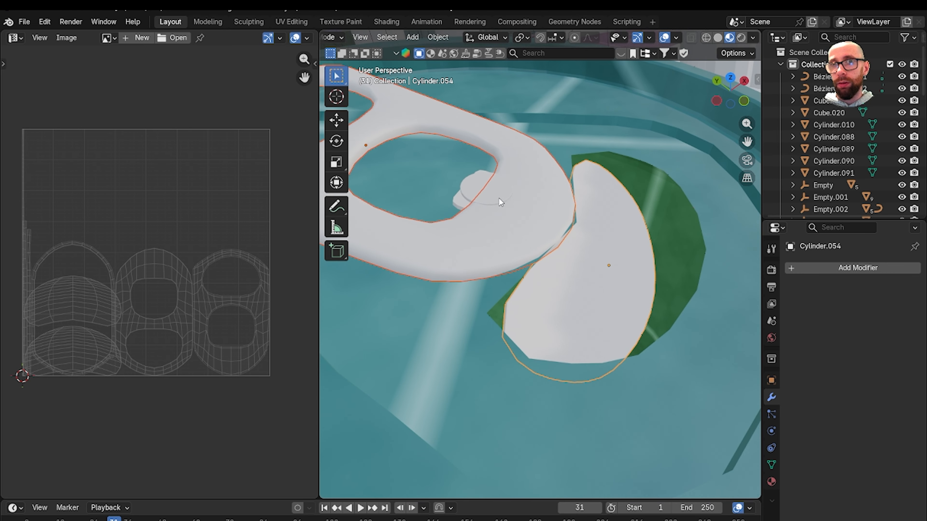
pyautogui.keyDown('shift'); pyautogui.click(471, 192); pyautogui.keyUp('shift')
pyautogui.keyDown('shift'); pyautogui.click(457, 201); pyautogui.keyUp('shift')
pyautogui.scroll(-8, 457, 203)
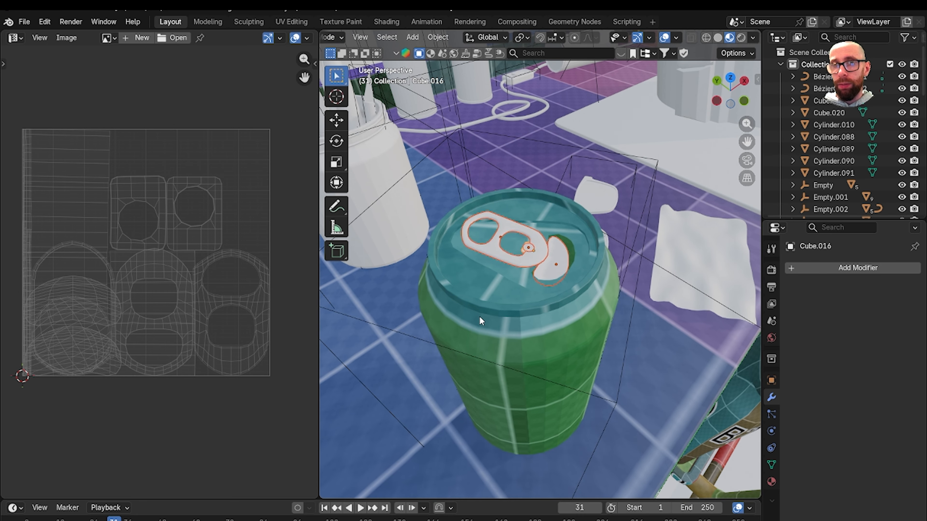
pyautogui.keyDown('shift'); pyautogui.click(480, 310); pyautogui.keyUp('shift')
pyautogui.hotkey('ctrl', 'l')
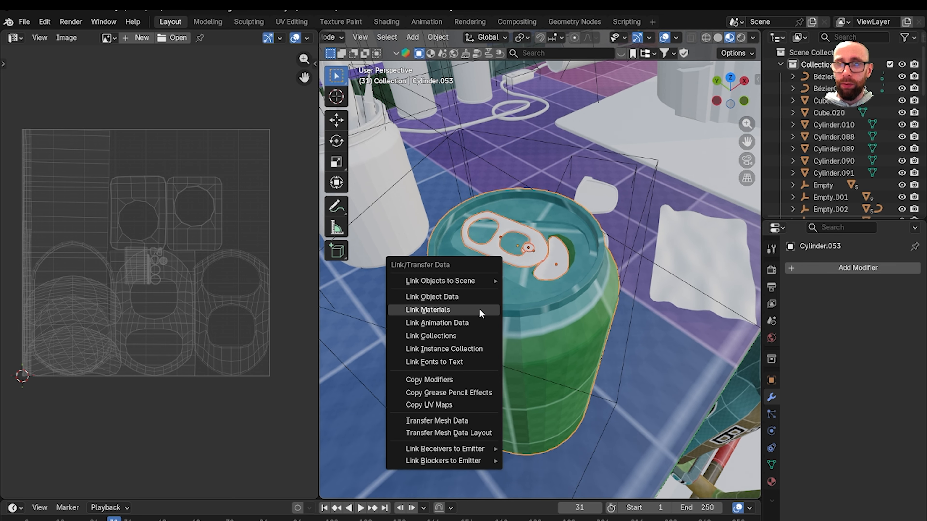
pyautogui.click(479, 308)
pyautogui.moveTo(480, 309); pyautogui.dragTo(488, 303, button='middle')
pyautogui.scroll(10, 478, 292)
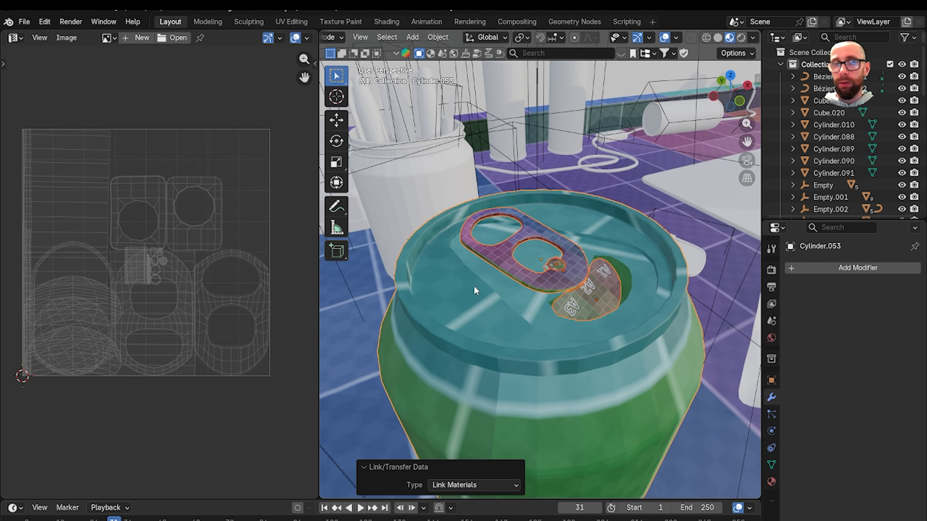
# - Scale the flap's UVs down to about 0.32 to match the grid on the can lid
pyautogui.click(652, 316)
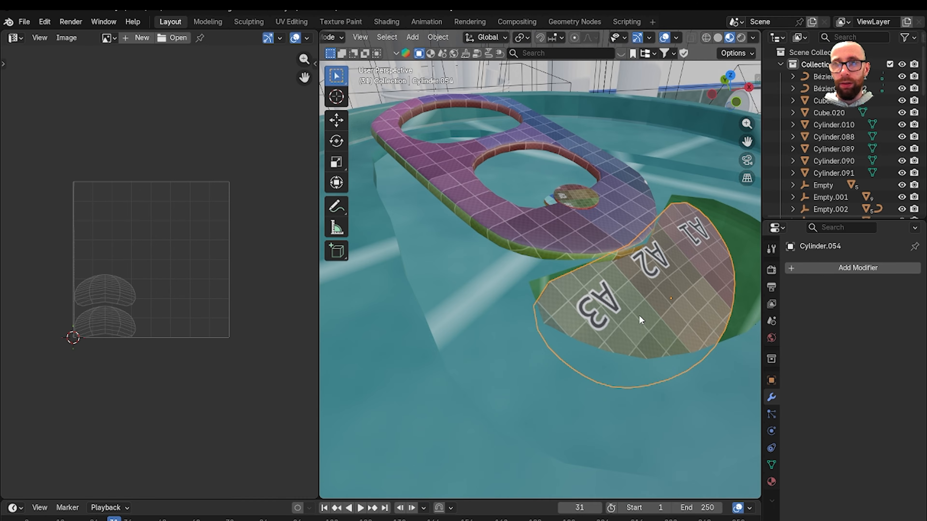
pyautogui.press('Tab')
pyautogui.scroll(5, 236, 300)
pyautogui.scroll(-5, 235, 303)
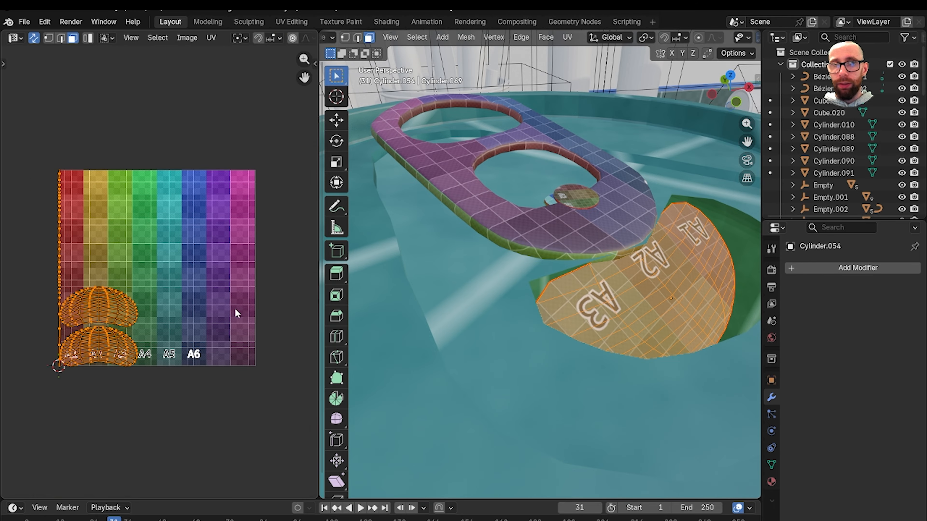
pyautogui.press('s')
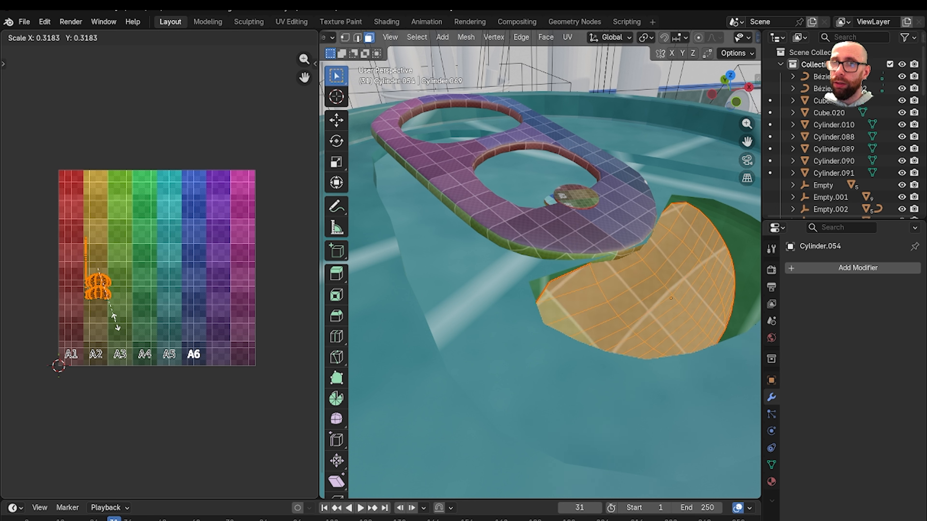
pyautogui.click(108, 325)
pyautogui.press('Tab')
# - Scale all of the pull tab's UVs down to about 0.18 to match the lid's grid
pyautogui.click(538, 239)
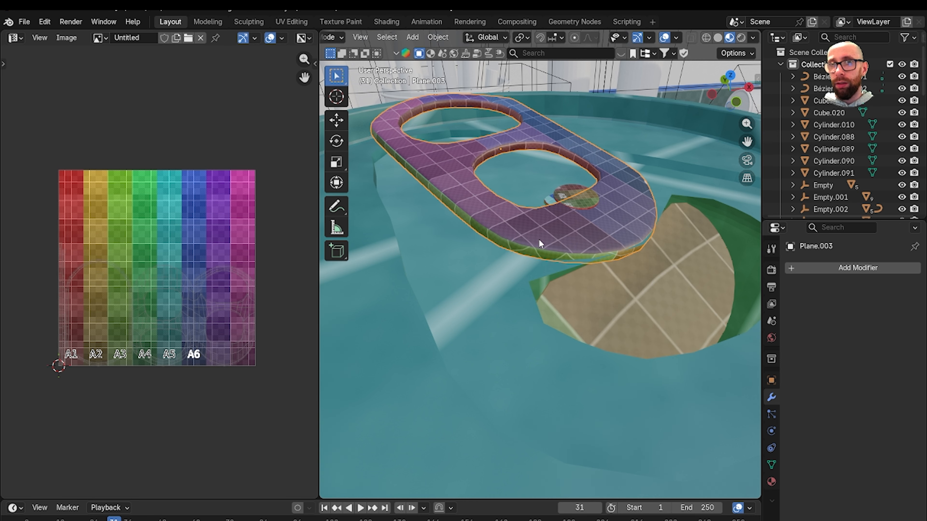
pyautogui.press('Tab')
pyautogui.press('a')
pyautogui.press('s')
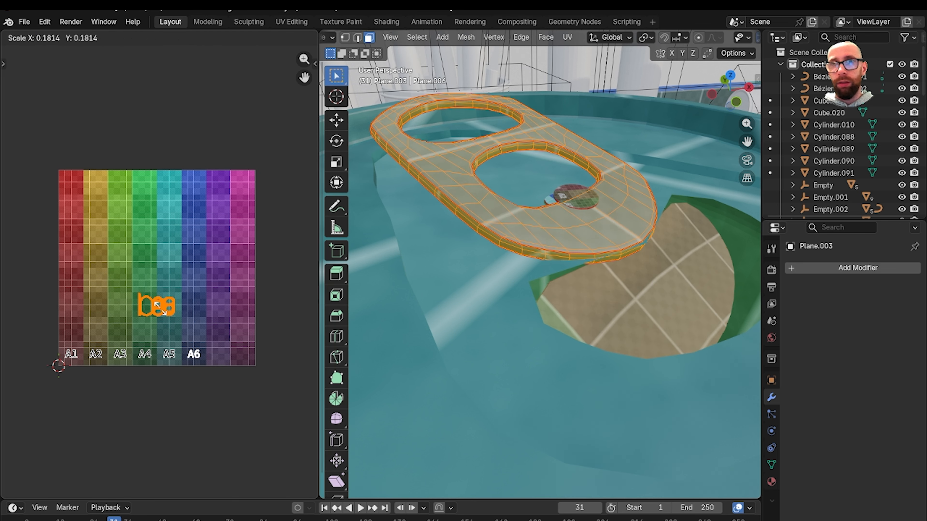
pyautogui.click(159, 310)
pyautogui.moveTo(408, 289); pyautogui.dragTo(274, 301, button='middle')
pyautogui.keyDown('shift'); pyautogui.moveTo(478, 306); pyautogui.dragTo(455, 291, button='middle'); pyautogui.keyUp('shift')
pyautogui.press('Tab')
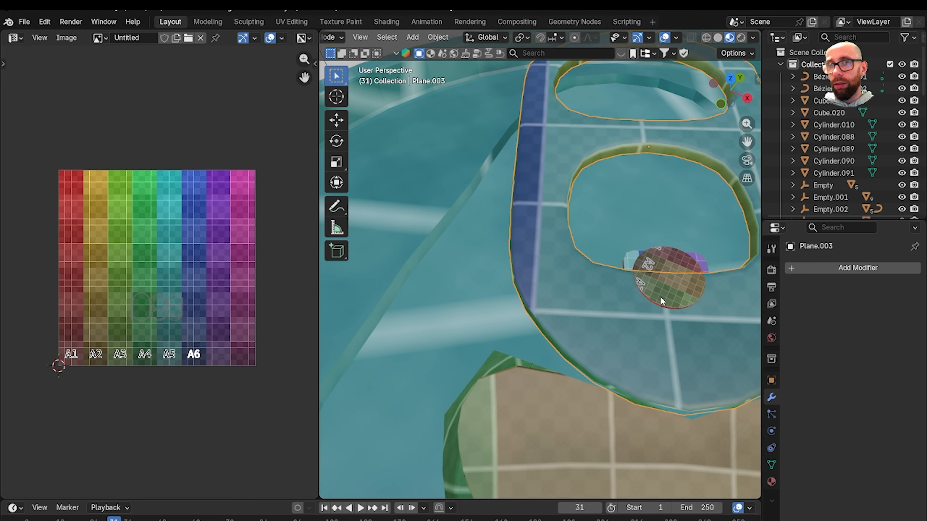
# - Scale the rivet's UVs down and fine-tune their size to match the pull tab's grid
pyautogui.keyDown('shift'); pyautogui.moveTo(662, 301); pyautogui.dragTo(611, 274, button='middle'); pyautogui.keyUp('shift')
pyautogui.click(609, 273)
pyautogui.press('Tab')
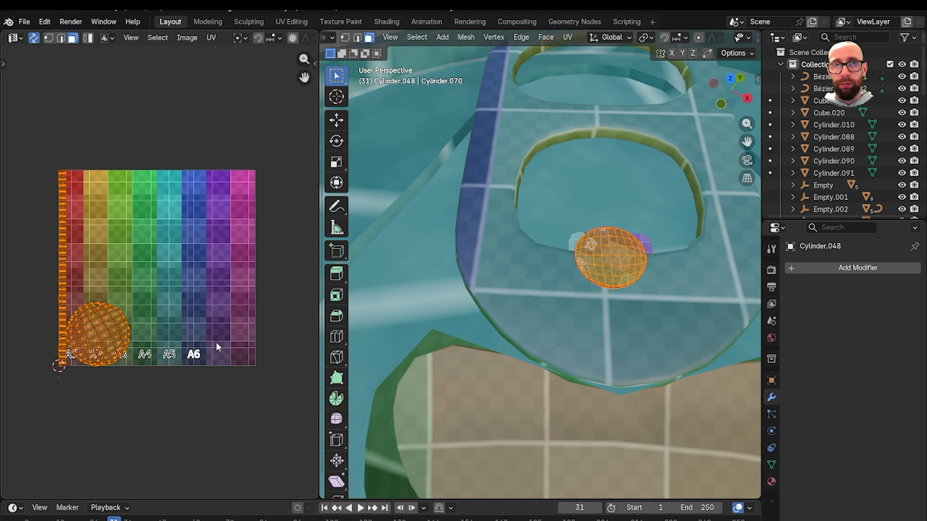
pyautogui.press('s')
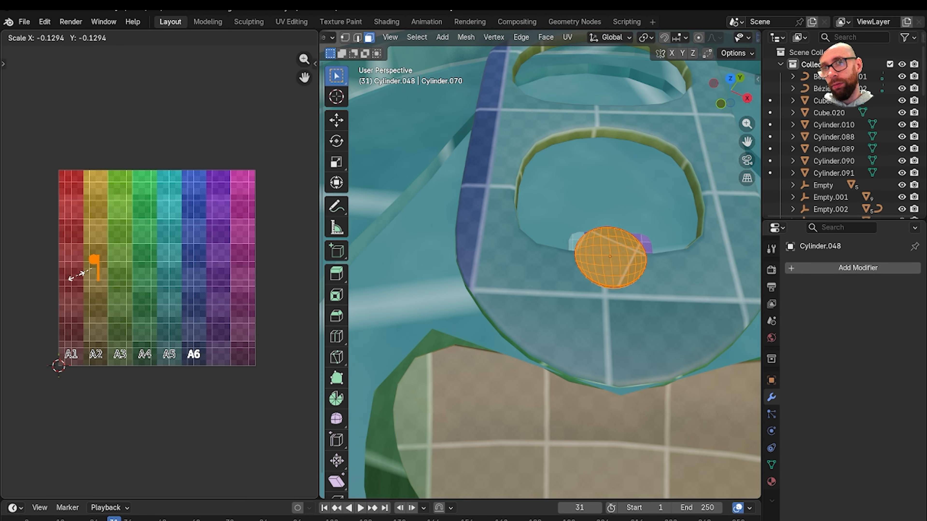
pyautogui.click(64, 273)
pyautogui.press('s')
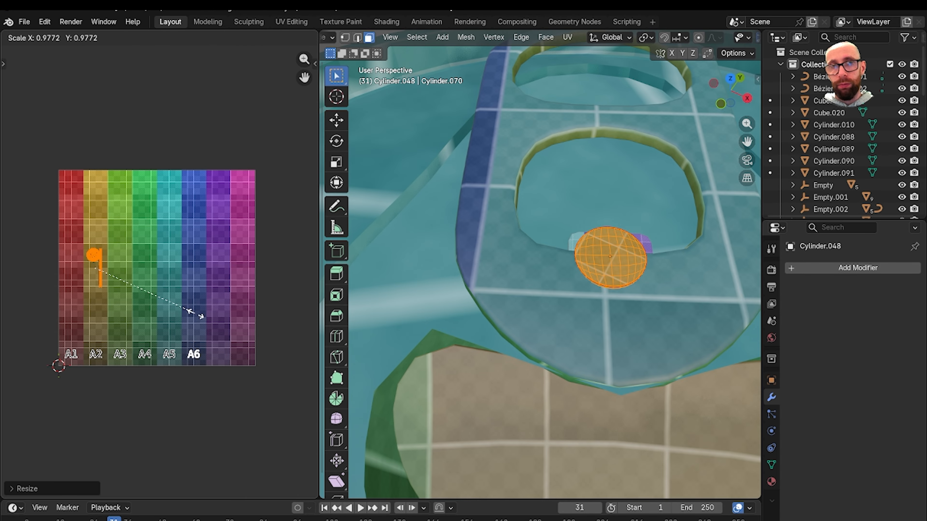
pyautogui.moveTo(543, 211); pyautogui.dragTo(520, 257, button='middle')
# - Scale all of the holed plate's UVs down to match the grid on the neighbouring can parts
pyautogui.click(520, 258)
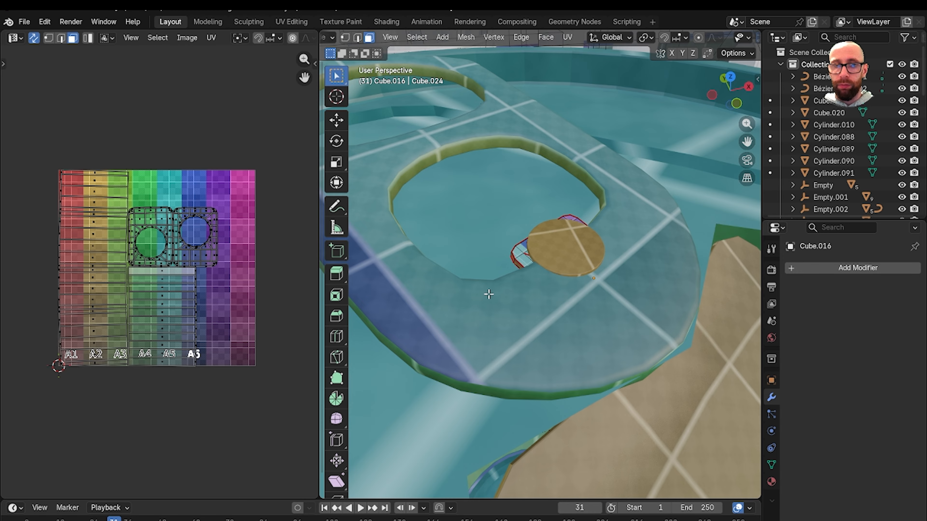
pyautogui.press('a')
pyautogui.press('s')
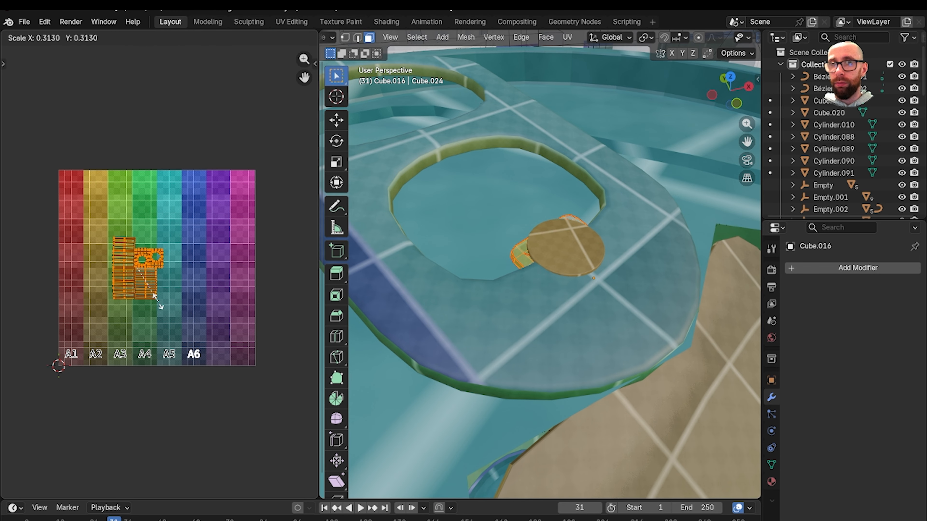
pyautogui.click(137, 298)
pyautogui.scroll(-3, 490, 304)
pyautogui.press('Tab')
# - Unwrap the wavy sheet lying on the desk beside the glasses with the Minimum Stretch method
pyautogui.scroll(-8, 526, 308)
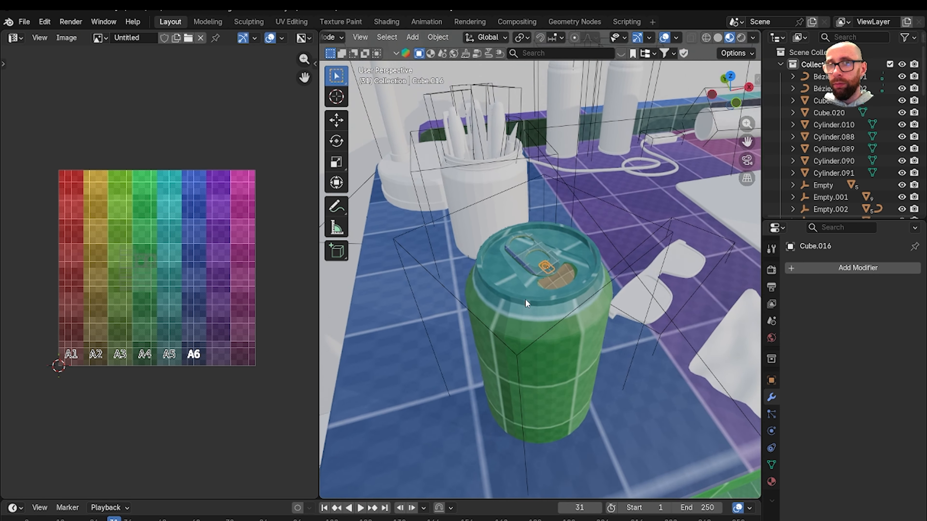
pyautogui.moveTo(525, 300); pyautogui.dragTo(516, 258, button='middle')
pyautogui.scroll(-3, 529, 292)
pyautogui.scroll(-2, 512, 281)
pyautogui.scroll(-2, 444, 245)
pyautogui.scroll(2, 495, 247)
pyautogui.scroll(3, 606, 298)
pyautogui.scroll(3, 515, 258)
pyautogui.click(534, 248)
pyautogui.press('Tab')
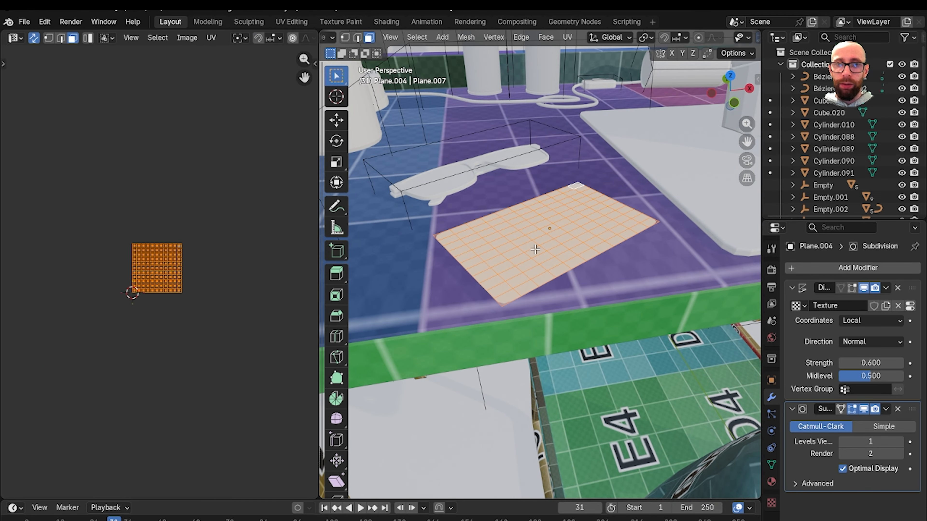
pyautogui.press('u')
pyautogui.click(534, 249)
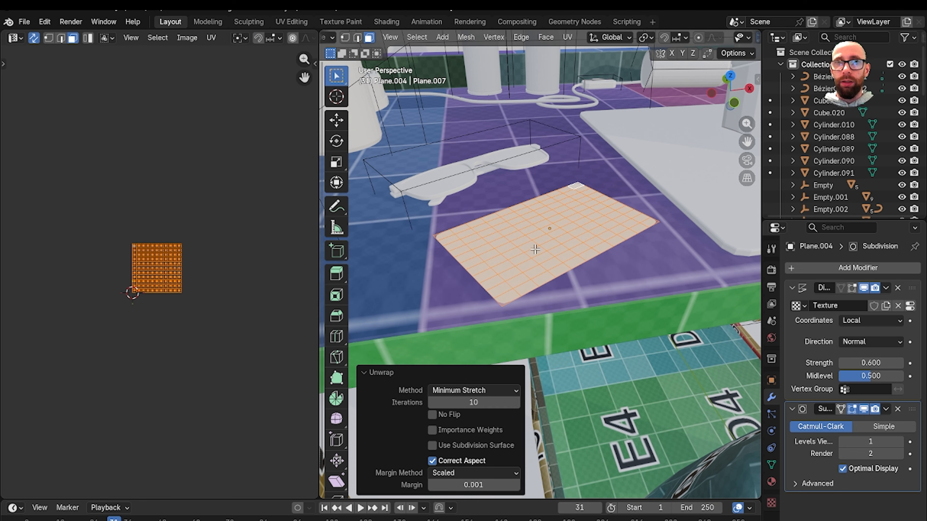
pyautogui.press('Tab')
# - Link the desk's grid material to the wavy sheet
pyautogui.scroll(-6, 540, 264)
pyautogui.keyDown('shift'); pyautogui.moveTo(532, 262); pyautogui.dragTo(575, 259, button='middle'); pyautogui.keyUp('shift')
pyautogui.scroll(3, 575, 258)
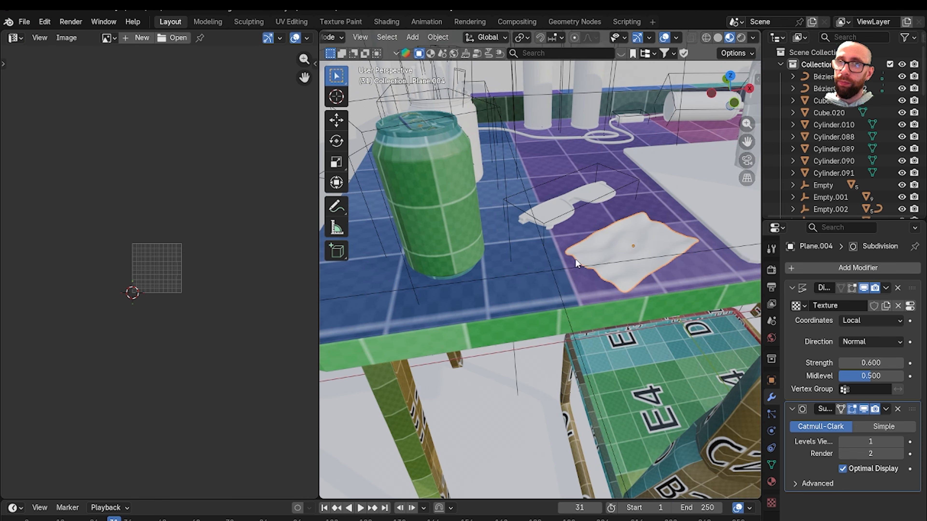
pyautogui.keyDown('shift'); pyautogui.click(550, 294); pyautogui.keyUp('shift')
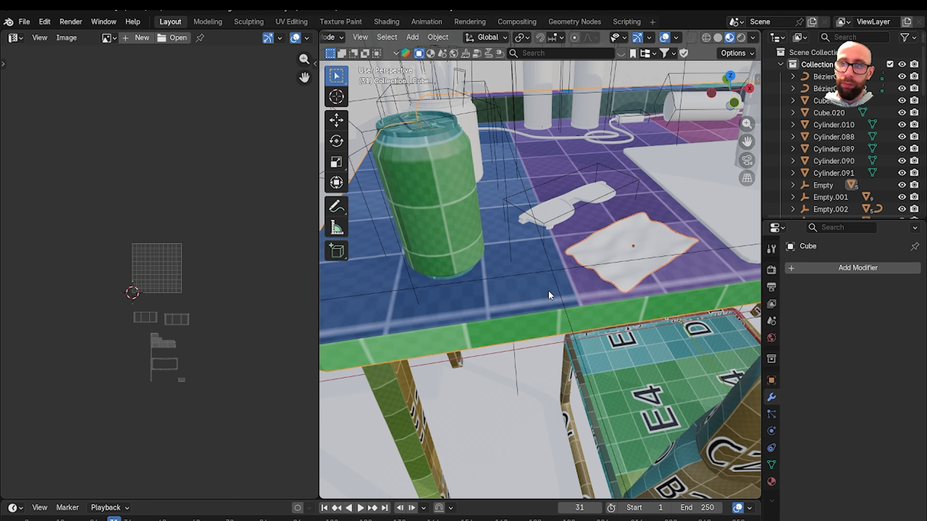
pyautogui.hotkey('ctrl', 'l')
pyautogui.click(549, 292)
# - Scale the wavy sheet's UVs down so its grid matches the desk's grid
pyautogui.click(662, 256)
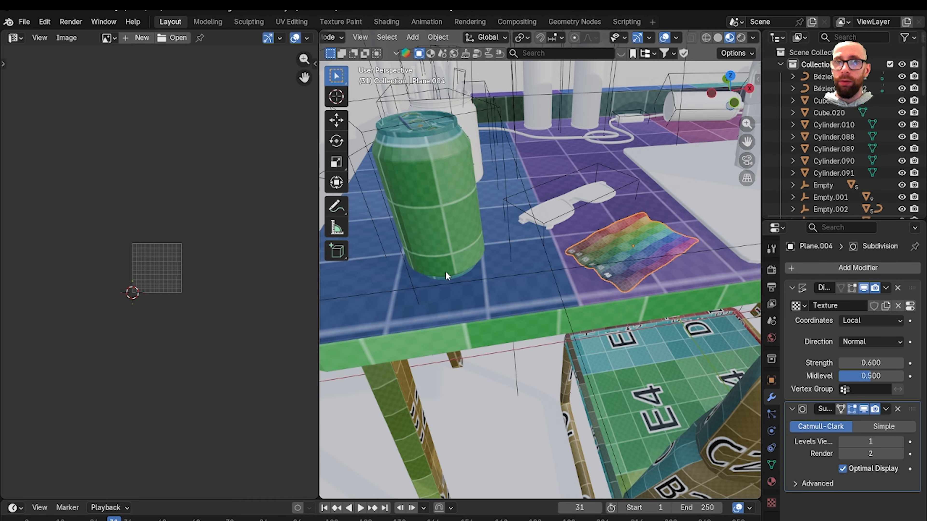
pyautogui.press('Tab')
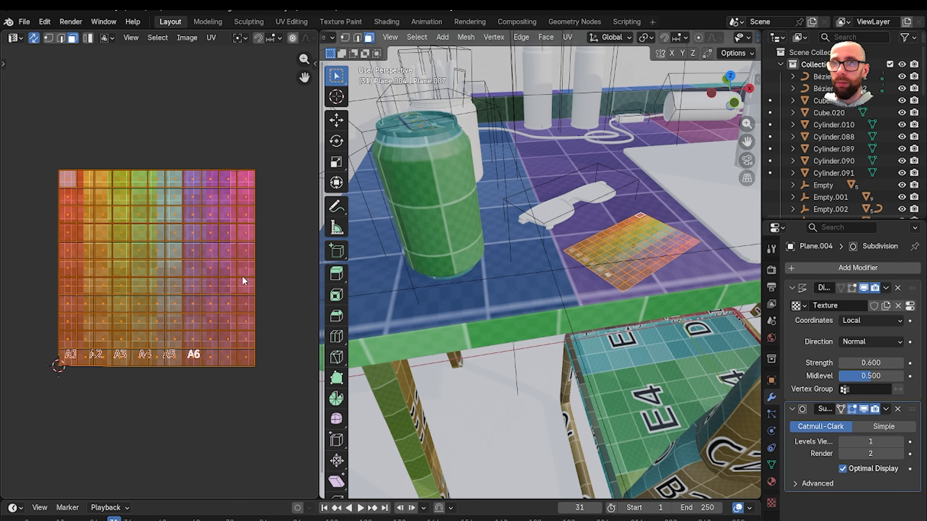
pyautogui.press('s')
pyautogui.click(156, 283)
pyautogui.press('Tab')
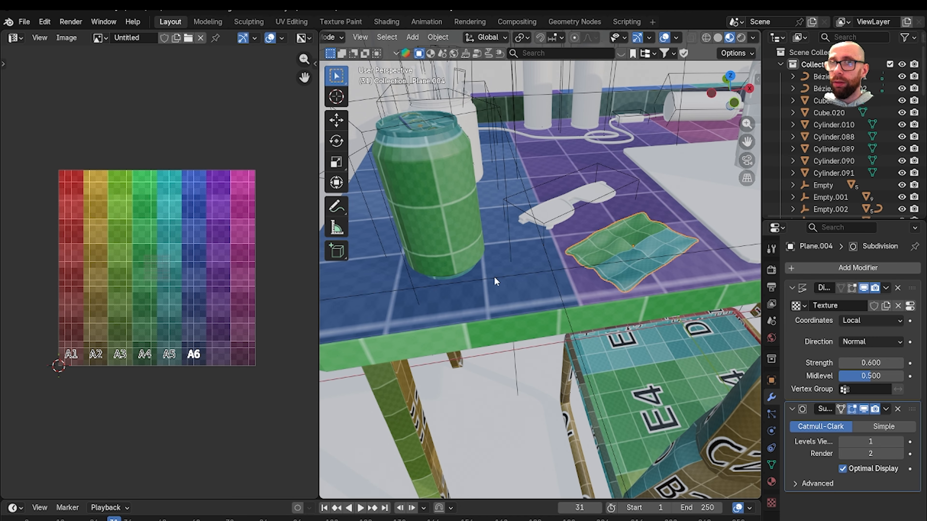
# - Isolate the jar holding the pens in local view and open its mesh for editing
pyautogui.scroll(-3, 495, 277)
pyautogui.moveTo(500, 274); pyautogui.dragTo(576, 265, button='middle')
pyautogui.scroll(-4, 530, 258)
pyautogui.scroll(5, 579, 249)
pyautogui.scroll(3, 594, 282)
pyautogui.click(572, 263)
pyautogui.scroll(5, 547, 292)
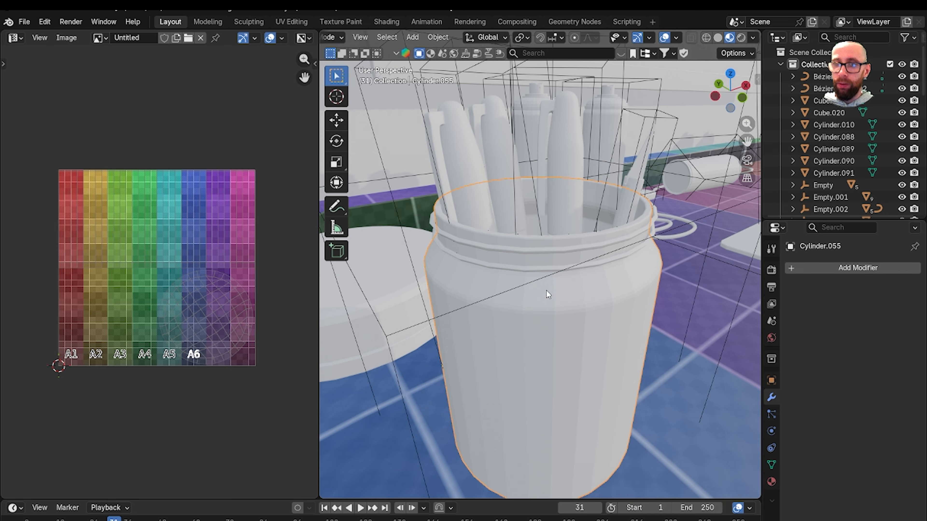
pyautogui.press('KP_Divide')
pyautogui.press('Tab')
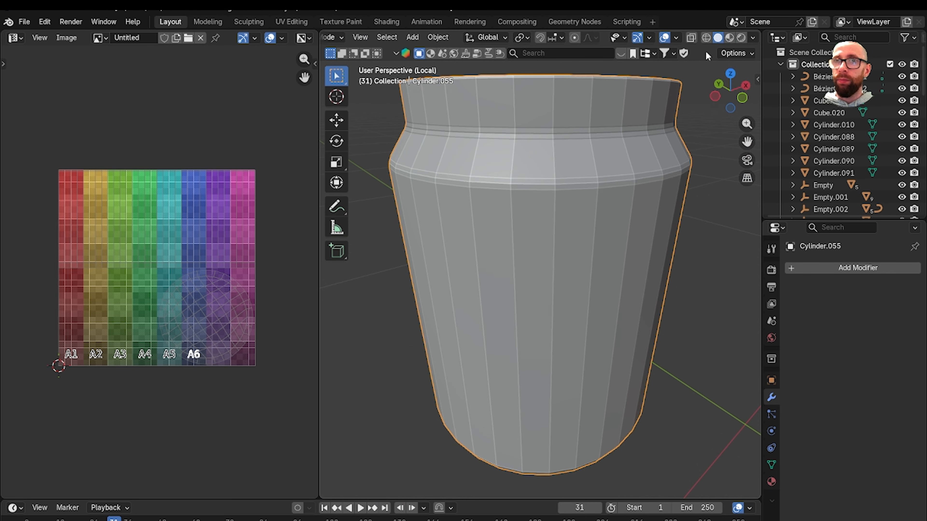
pyautogui.moveTo(554, 207); pyautogui.dragTo(598, 279, button='middle')
pyautogui.scroll(-3, 592, 297)
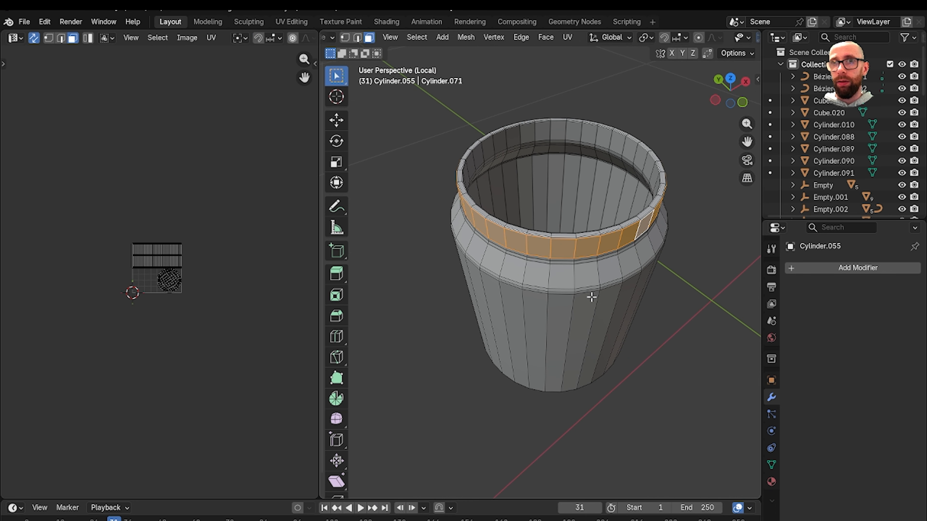
# - Select the edge loop running around the outside of the jar's base
pyautogui.moveTo(600, 337); pyautogui.dragTo(602, 214, button='middle')
pyautogui.keyDown('shift'); pyautogui.moveTo(597, 270); pyautogui.dragTo(590, 137, button='middle'); pyautogui.keyUp('shift')
pyautogui.moveTo(552, 239); pyautogui.dragTo(546, 207, button='middle')
pyautogui.scroll(4, 546, 207)
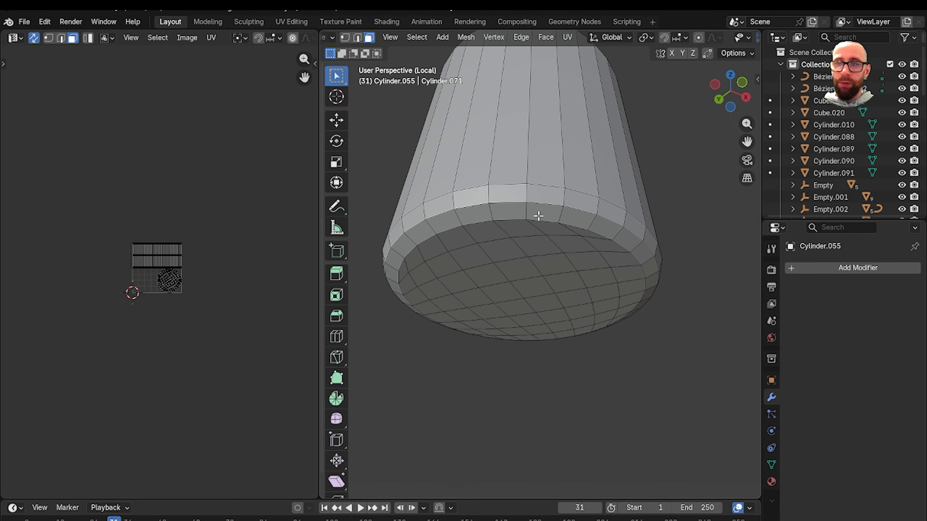
pyautogui.press('2')
pyautogui.scroll(-3, 495, 166)
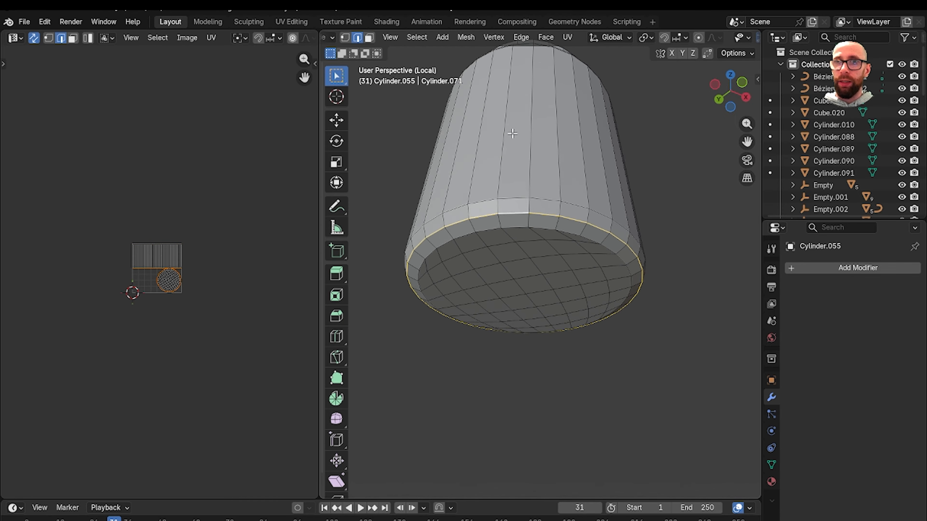
# - Add the edge loops around the jar's outer neck and outer rim to the selection
pyautogui.moveTo(495, 166); pyautogui.dragTo(572, 255, button='middle')
pyautogui.scroll(3, 548, 197)
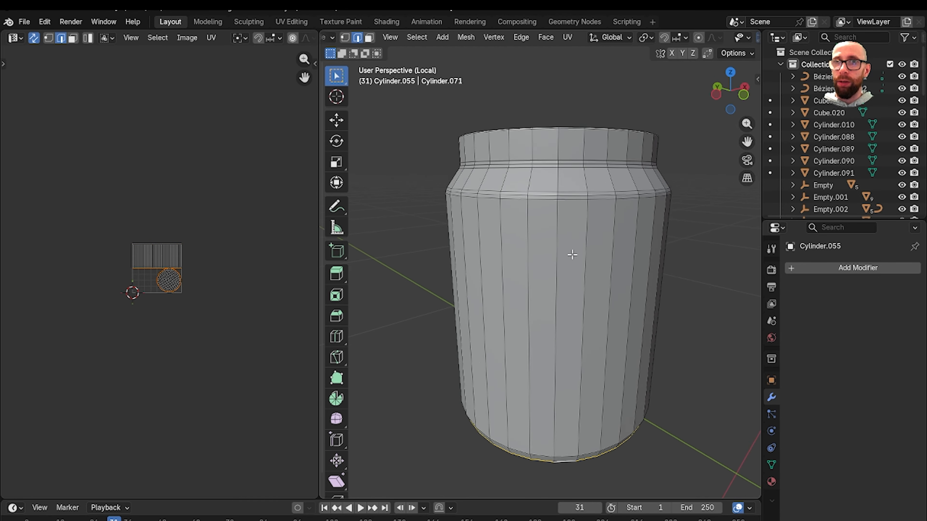
pyautogui.scroll(3, 572, 255)
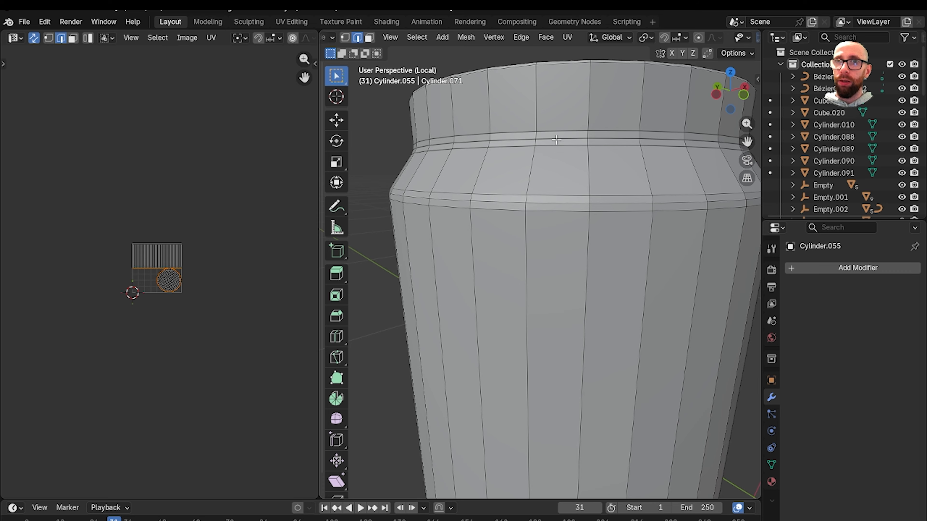
pyautogui.moveTo(555, 107); pyautogui.dragTo(548, 271, button='middle')
pyautogui.scroll(2, 508, 276)
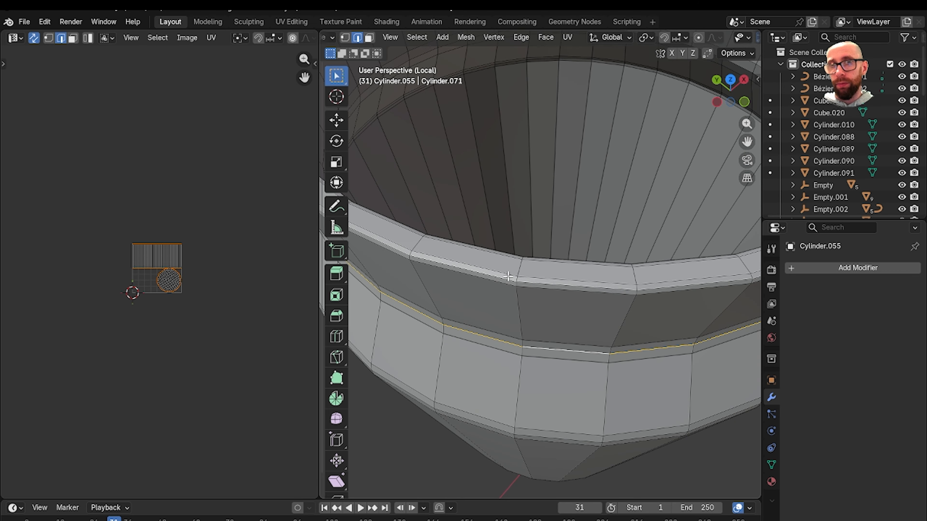
pyautogui.moveTo(567, 227); pyautogui.dragTo(583, 128, button='middle')
pyautogui.scroll(-5, 583, 127)
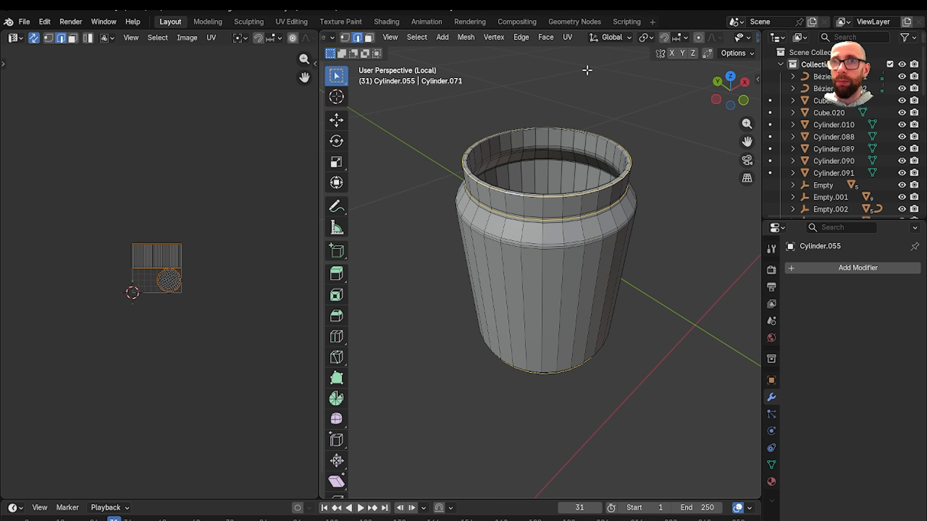
# - Extend the selection with the edge loop around the inside of the jar's neck
pyautogui.moveTo(586, 71); pyautogui.dragTo(569, 157, button='middle')
pyautogui.scroll(5, 558, 230)
pyautogui.scroll(3, 558, 230)
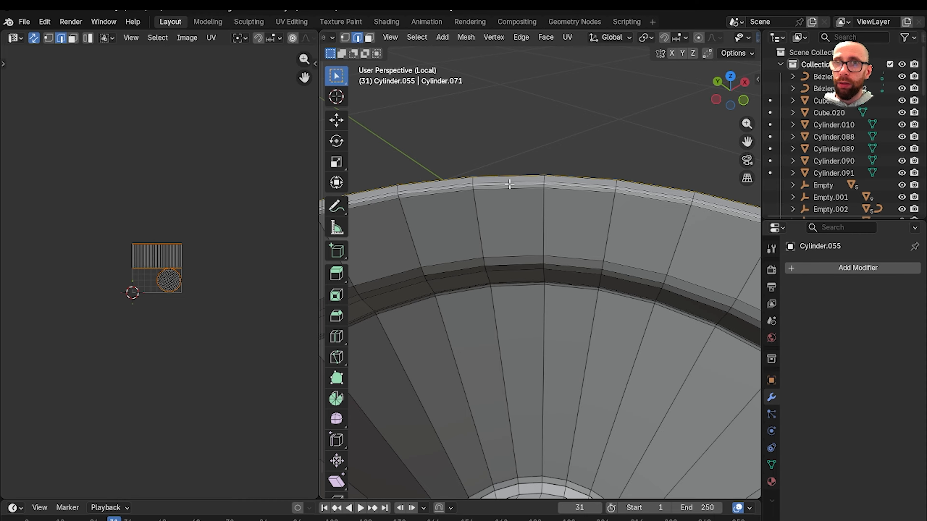
pyautogui.moveTo(510, 184); pyautogui.dragTo(520, 210, button='middle')
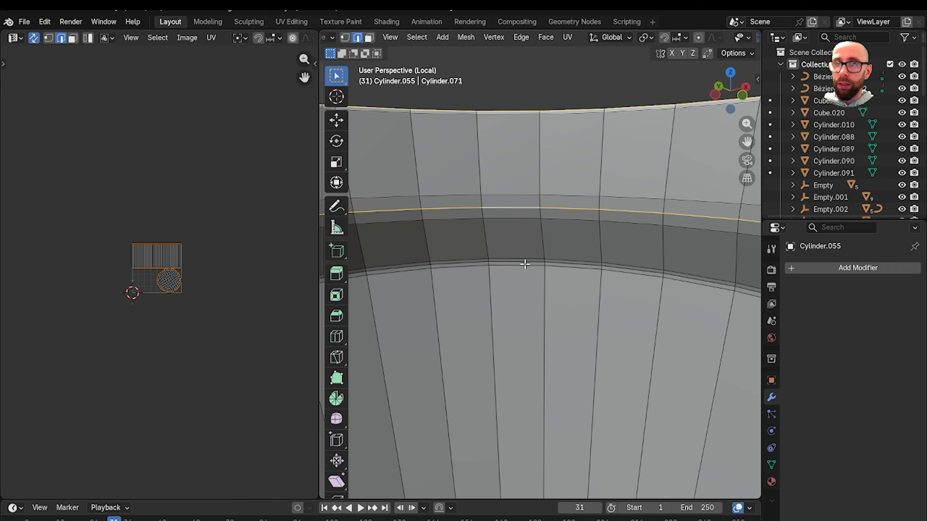
pyautogui.moveTo(525, 264); pyautogui.dragTo(630, 236, button='middle')
pyautogui.scroll(-7, 469, 322)
# - Add a vertical edge line along the jar's wall to the selected loops and mark all of them as seams
pyautogui.scroll(-5, 565, 329)
pyautogui.moveTo(587, 304); pyautogui.dragTo(580, 238, button='middle')
pyautogui.scroll(3, 574, 290)
pyautogui.keyDown('shift'); pyautogui.moveTo(575, 290); pyautogui.dragTo(585, 250, button='middle'); pyautogui.keyUp('shift')
pyautogui.rightClick(685, 237)
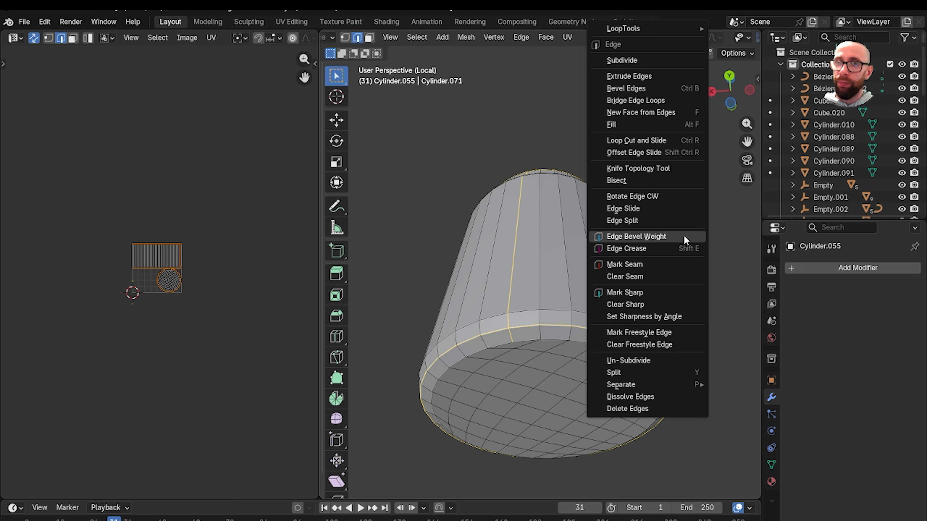
pyautogui.click(674, 265)
pyautogui.moveTo(673, 265); pyautogui.dragTo(620, 279, button='middle')
pyautogui.scroll(-3, 631, 230)
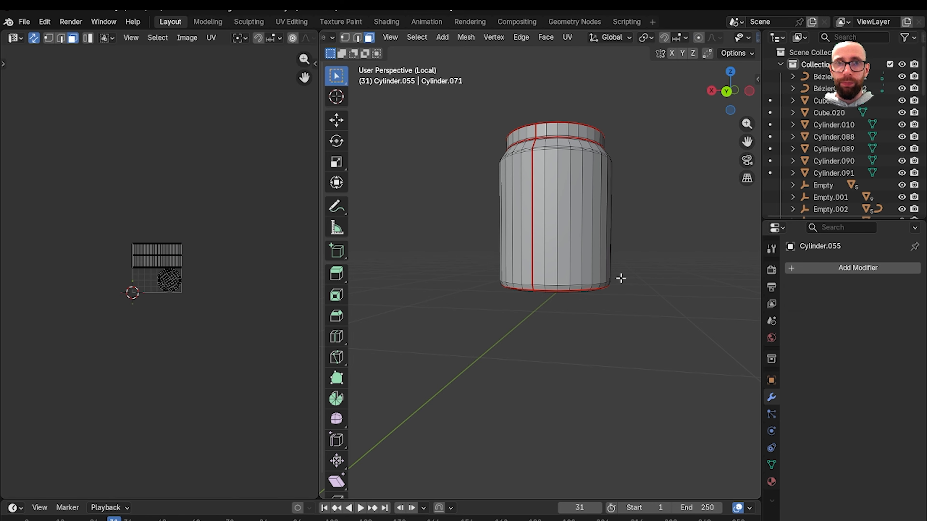
# - Unwrap the whole jar with the Minimum Stretch method and leave mesh editing
pyautogui.press('a')
pyautogui.press('u')
pyautogui.click(621, 278)
pyautogui.scroll(4, 251, 255)
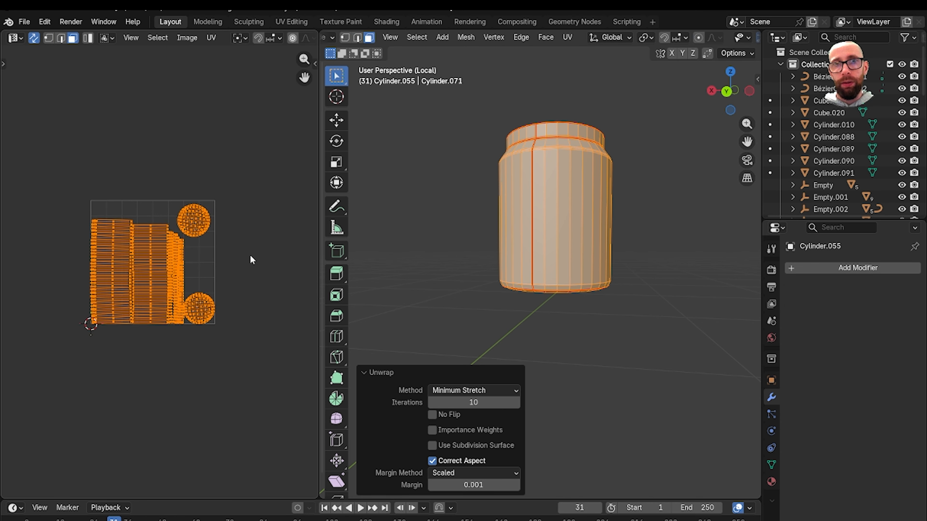
pyautogui.scroll(4, 250, 257)
pyautogui.press('Tab')
pyautogui.scroll(-3, 541, 291)
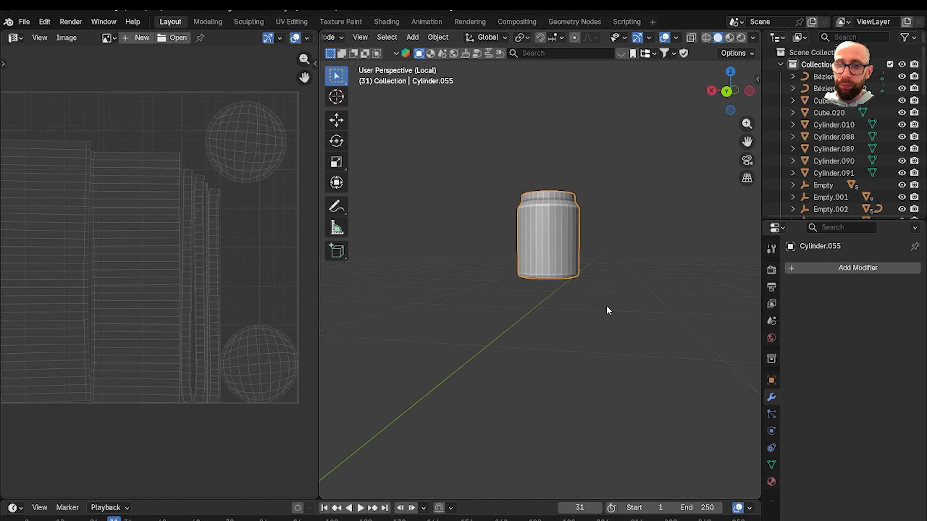
# - Return to the full scene and convert the spiral curve around the jar's neck to a mesh
pyautogui.press('KP_Divide')
pyautogui.click(520, 249)
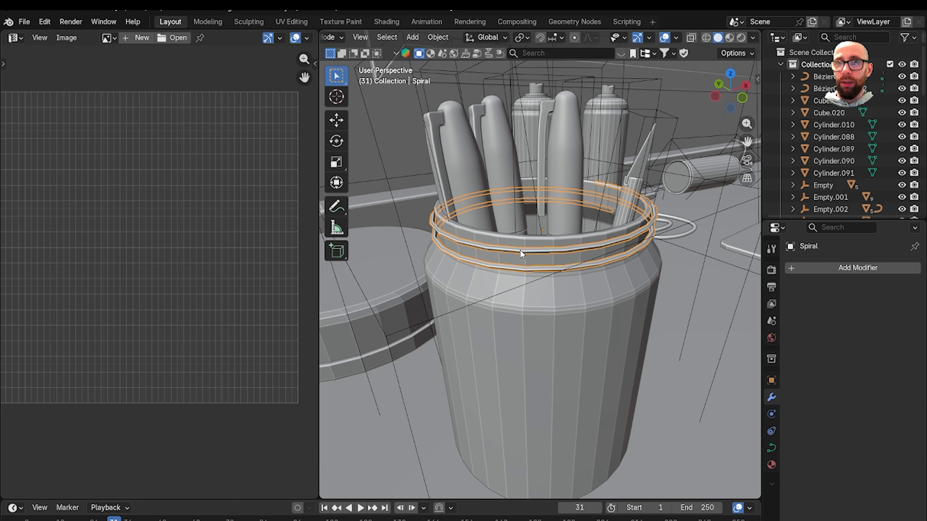
pyautogui.press('Tab')
pyautogui.press('Tab')
pyautogui.press('Tab')
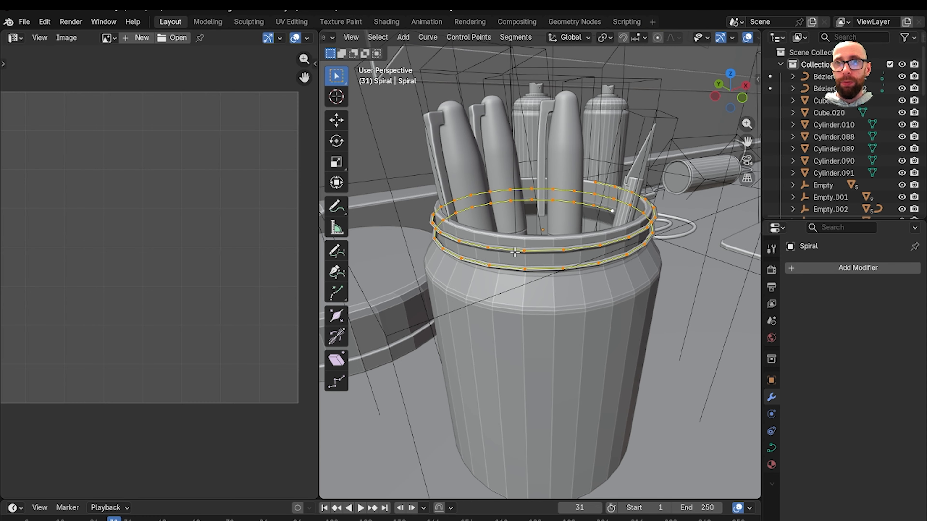
pyautogui.press('Tab')
pyautogui.rightClick(508, 250)
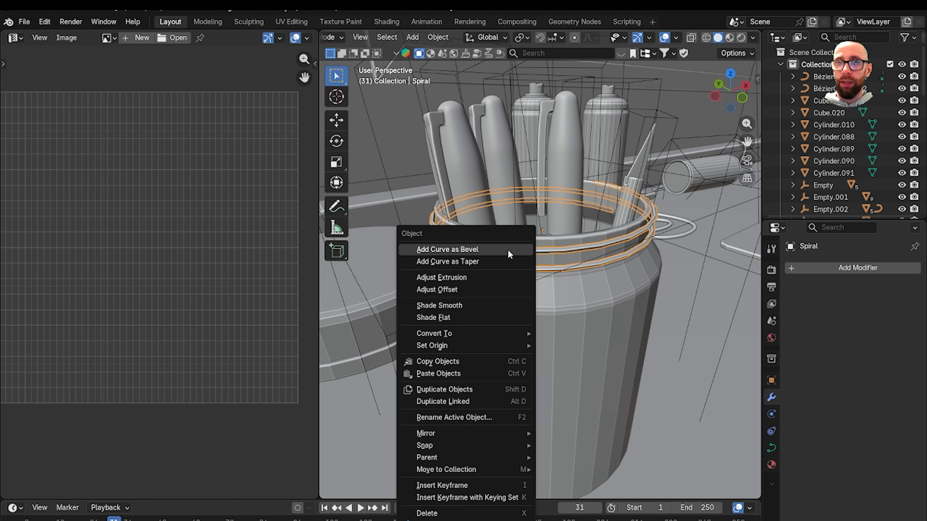
pyautogui.rightClick(552, 250)
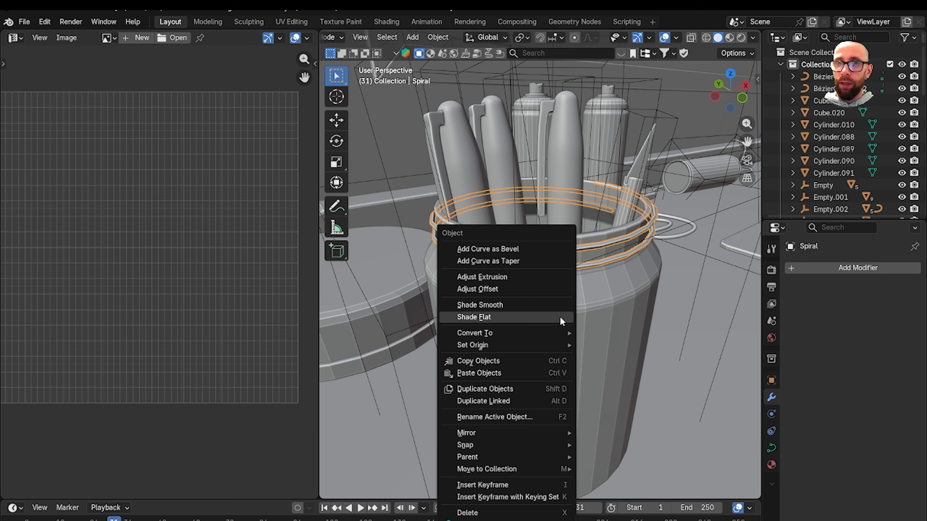
pyautogui.rightClick(545, 272)
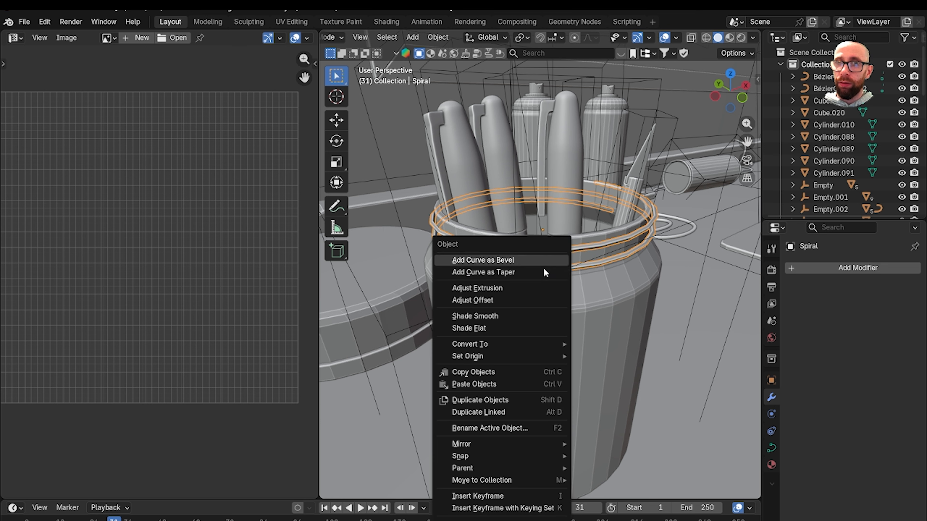
pyautogui.moveTo(481, 347)
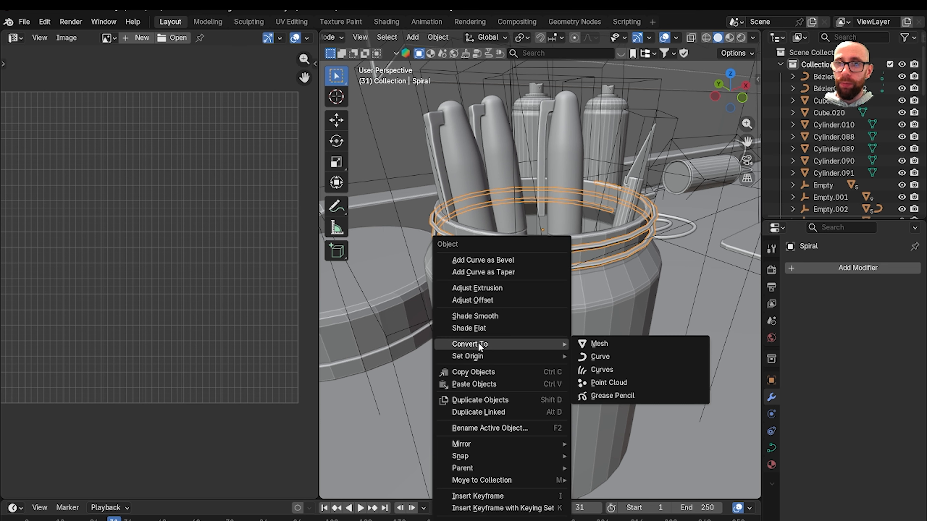
pyautogui.click(600, 344)
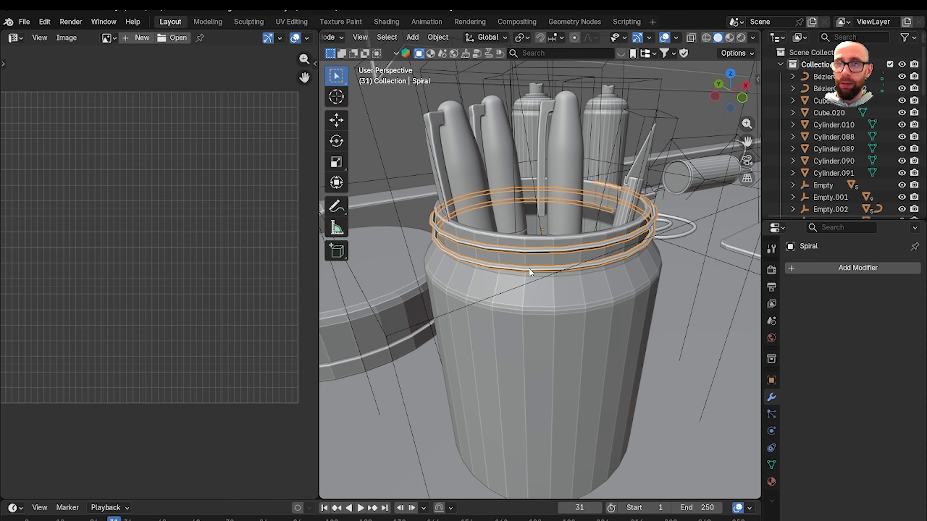
# - Isolate the converted spiral in local view and open its mesh for editing
pyautogui.press('KP_Divide')
pyautogui.press('Tab')
pyautogui.keyDown('shift'); pyautogui.moveTo(502, 322); pyautogui.dragTo(451, 266, button='middle'); pyautogui.keyUp('shift')
pyautogui.scroll(1, 436, 227)
pyautogui.scroll(1, 446, 187)
pyautogui.scroll(1, 496, 238)
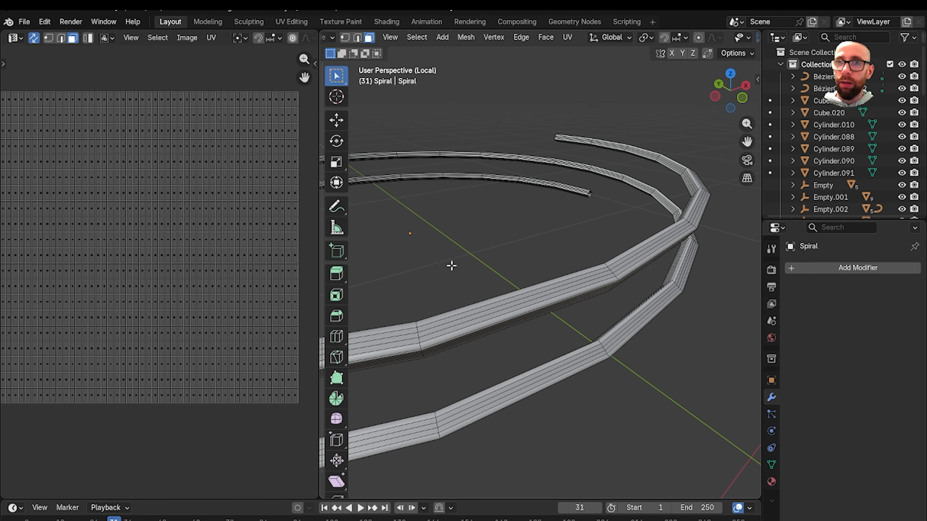
# - Select one lengthwise edge loop along the spiral and mark it as a seam
pyautogui.moveTo(511, 236); pyautogui.dragTo(493, 260, button='middle')
pyautogui.keyDown('alt'); pyautogui.click(472, 343); pyautogui.keyUp('alt')
pyautogui.scroll(-2, 501, 311)
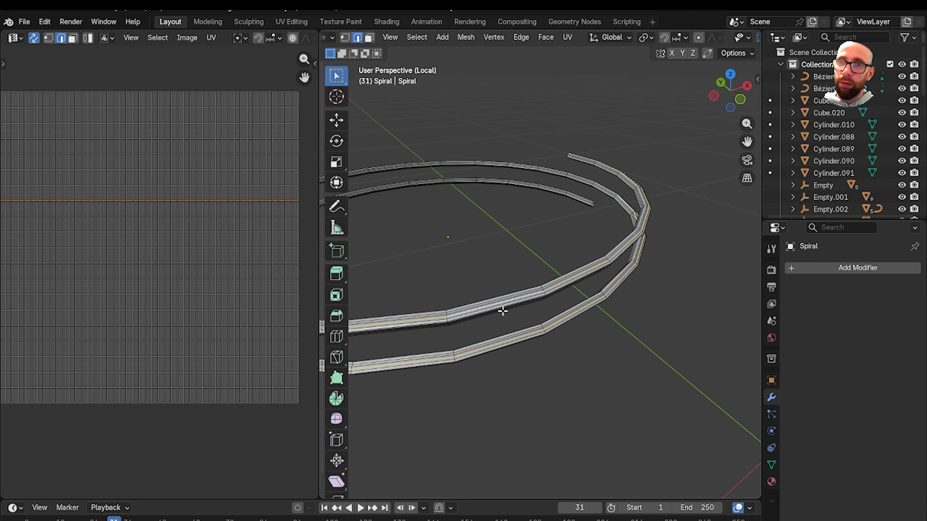
pyautogui.moveTo(557, 273); pyautogui.dragTo(434, 267, button='middle')
pyautogui.scroll(-1, 435, 267)
pyautogui.keyDown('shift'); pyautogui.moveTo(598, 298); pyautogui.dragTo(439, 268, button='middle'); pyautogui.keyUp('shift')
pyautogui.moveTo(547, 280); pyautogui.dragTo(529, 286, button='middle')
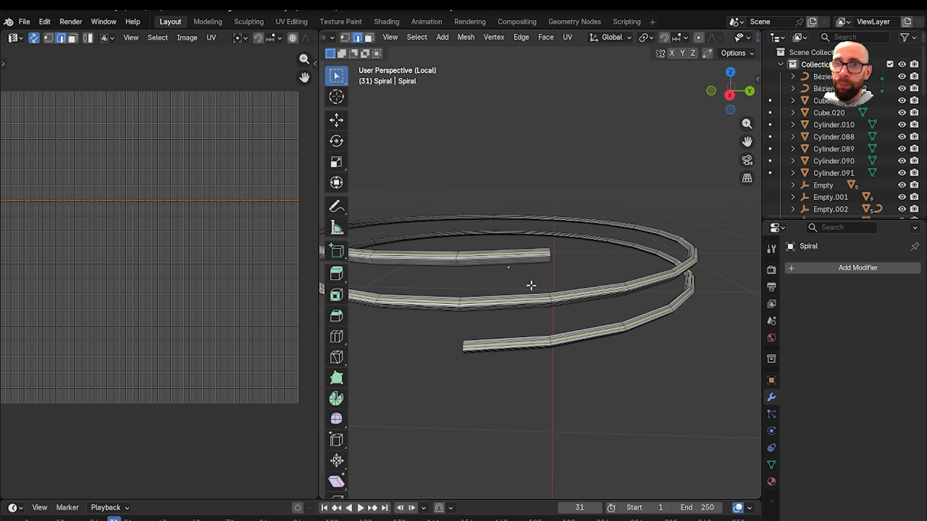
pyautogui.hotkey('ctrl', 'e')
pyautogui.click(562, 392)
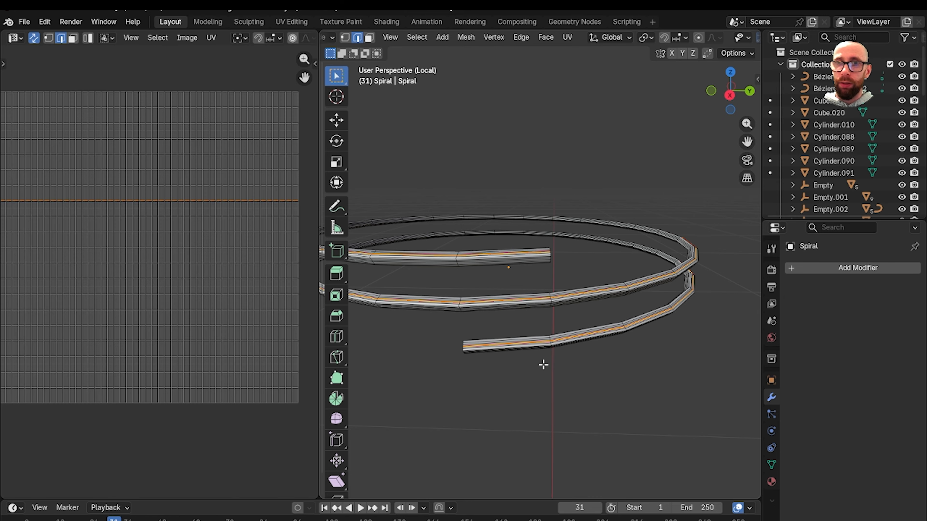
# - Unwrap all of the spiral's faces with the Minimum Stretch method and leave mesh editing
pyautogui.press('3')
pyautogui.press('a')
pyautogui.press('u')
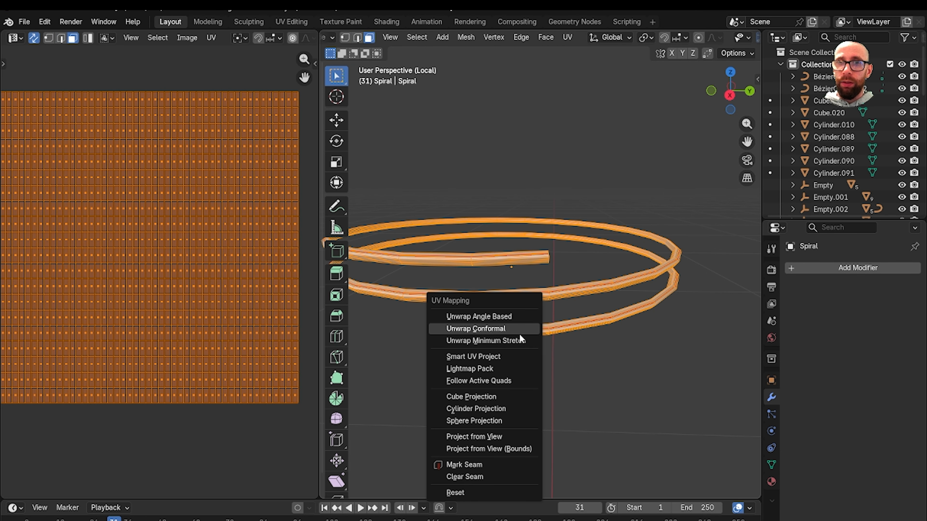
pyautogui.click(511, 341)
pyautogui.scroll(3, 145, 307)
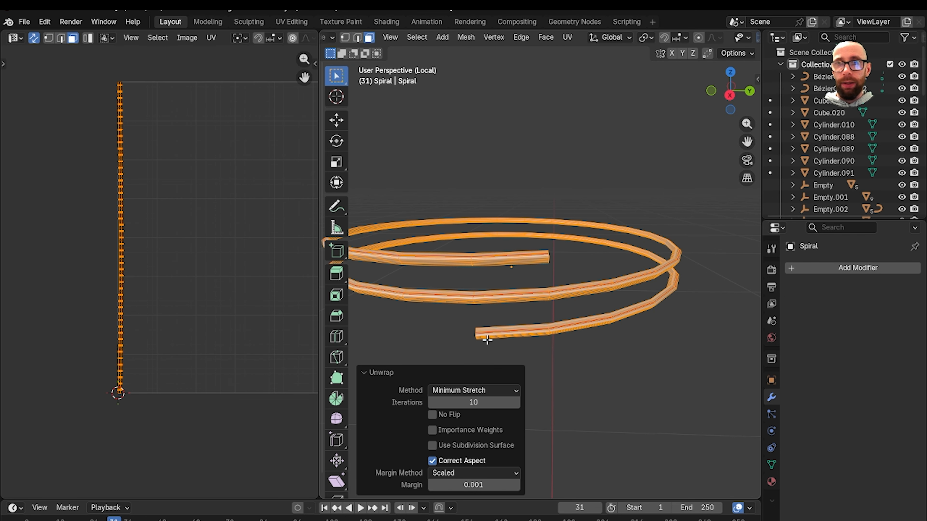
pyautogui.press('Tab')
pyautogui.moveTo(515, 361); pyautogui.dragTo(574, 368, button='middle')
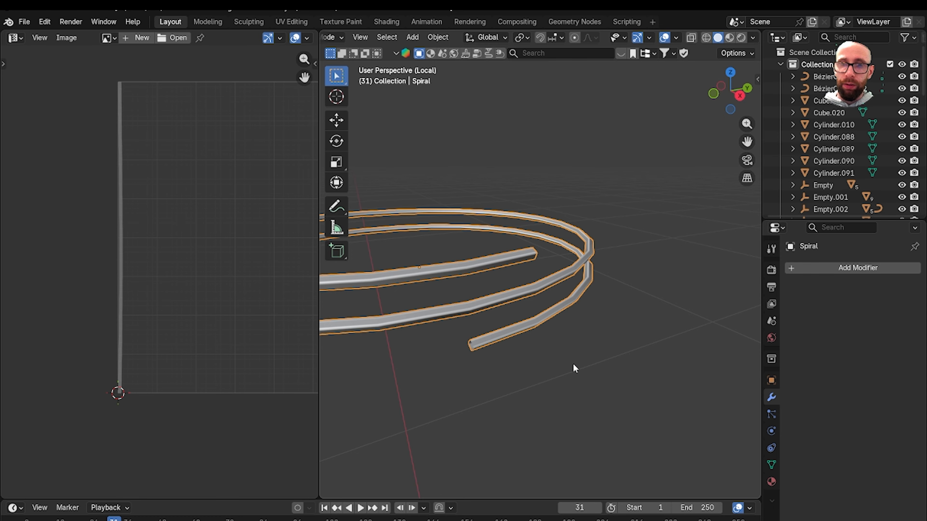
# - Return to the full scene in material preview shading and select the jar body
pyautogui.press('KP_Divide')
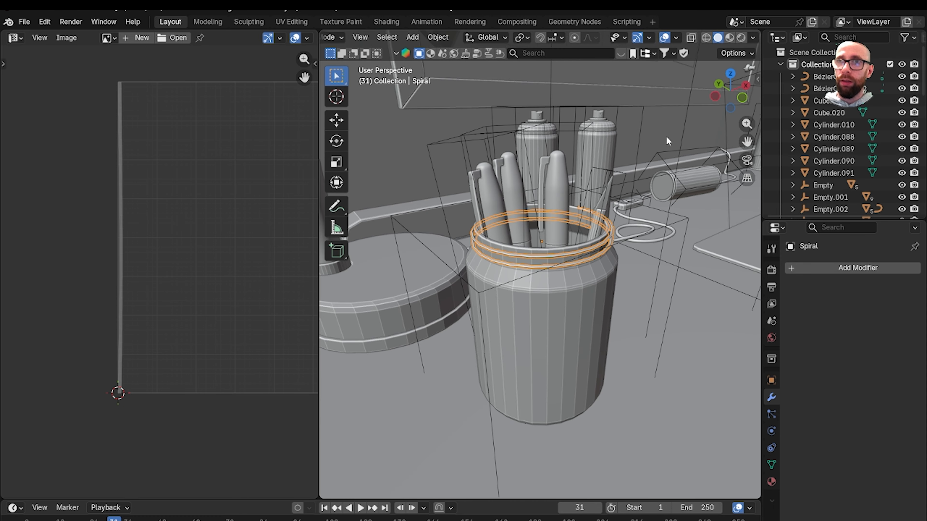
pyautogui.click(729, 38)
pyautogui.scroll(-3, 554, 330)
pyautogui.scroll(5, 563, 301)
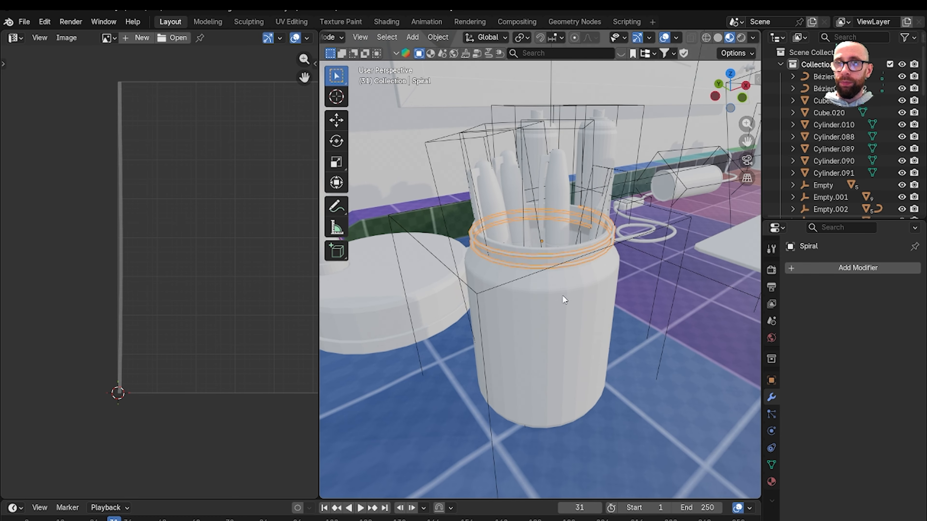
pyautogui.click(570, 332)
pyautogui.scroll(3, 568, 320)
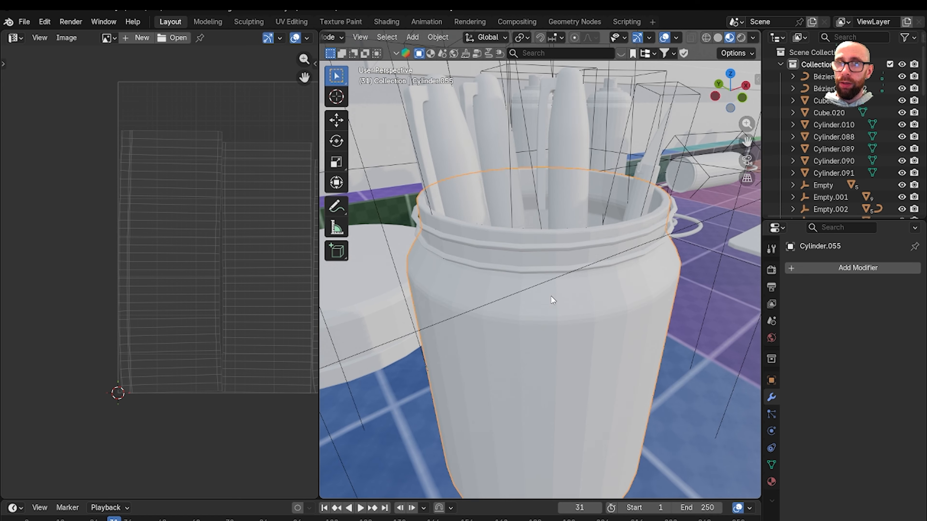
# - Add the spiral thread and the desk to the jar selection and link the desk's grid material to the jar and thread
pyautogui.keyDown('shift'); pyautogui.click(534, 272); pyautogui.keyUp('shift')
pyautogui.scroll(-3, 647, 386)
pyautogui.keyDown('shift'); pyautogui.click(648, 387); pyautogui.keyUp('shift')
pyautogui.hotkey('ctrl', 'l')
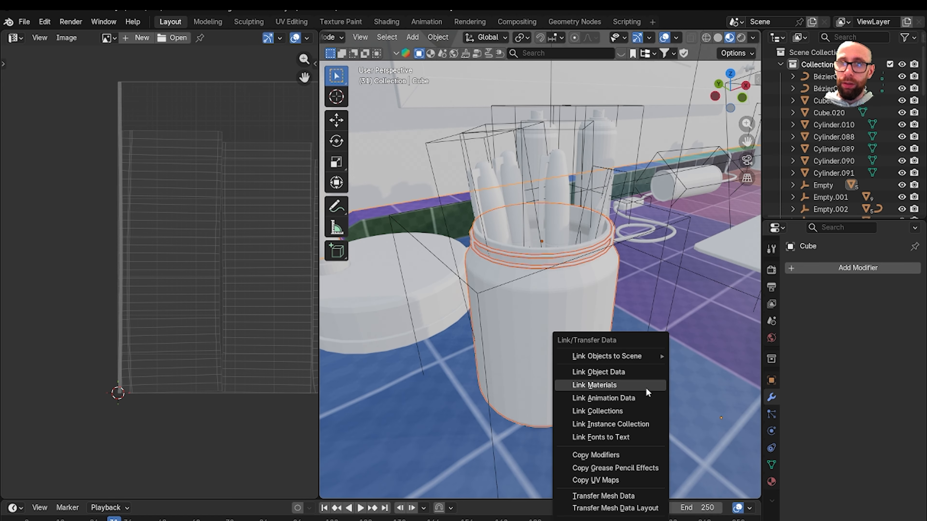
pyautogui.click(646, 387)
pyautogui.scroll(2, 582, 356)
# - Scale all of the jar body's UV islands down to roughly 0.4 times their size, leaving mesh editing when done
pyautogui.click(588, 374)
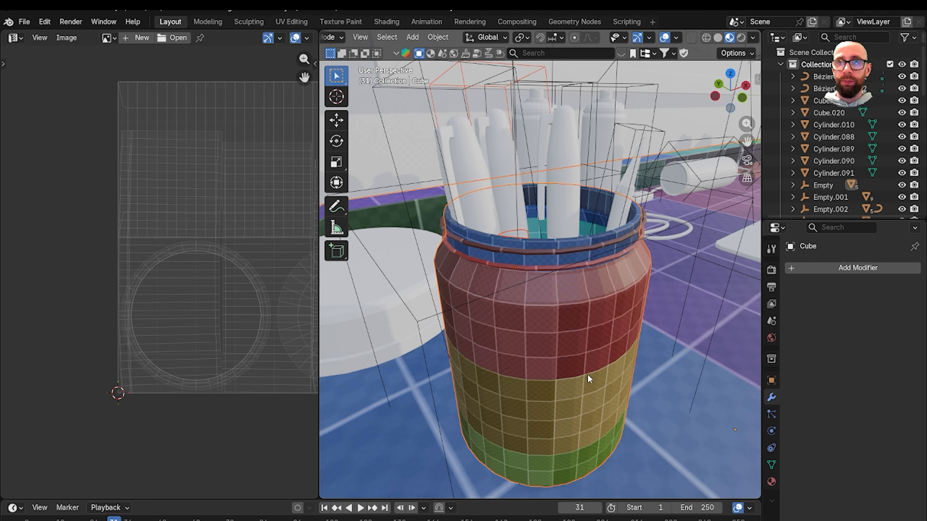
pyautogui.press('Tab')
pyautogui.scroll(-5, 210, 333)
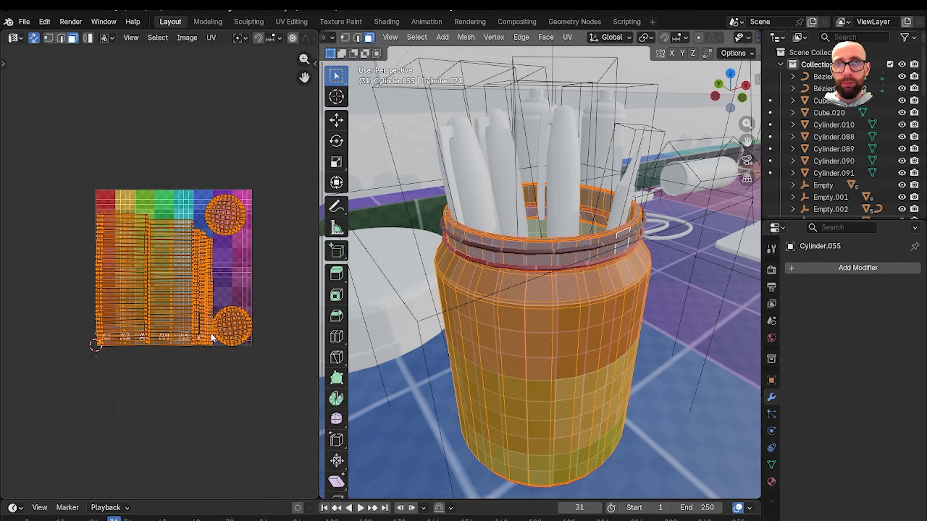
pyautogui.scroll(5, 224, 333)
pyautogui.scroll(2, 241, 336)
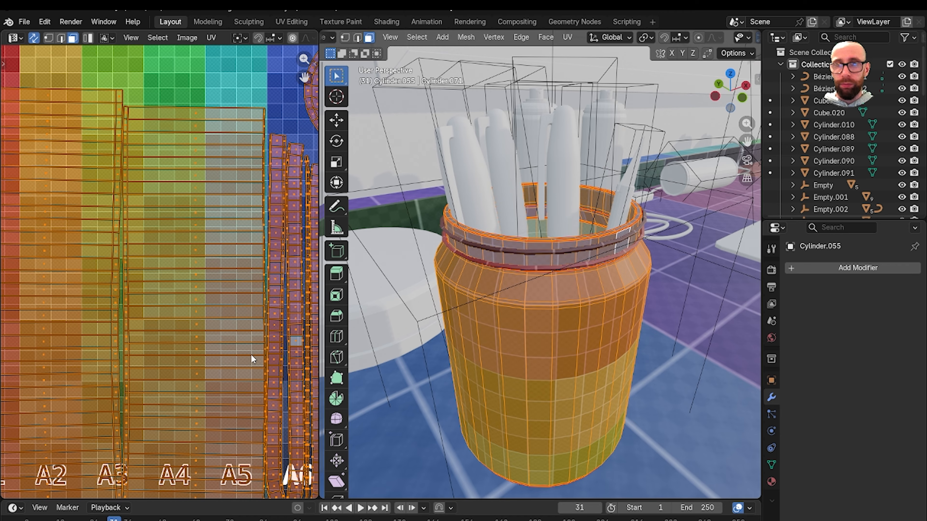
pyautogui.press('s')
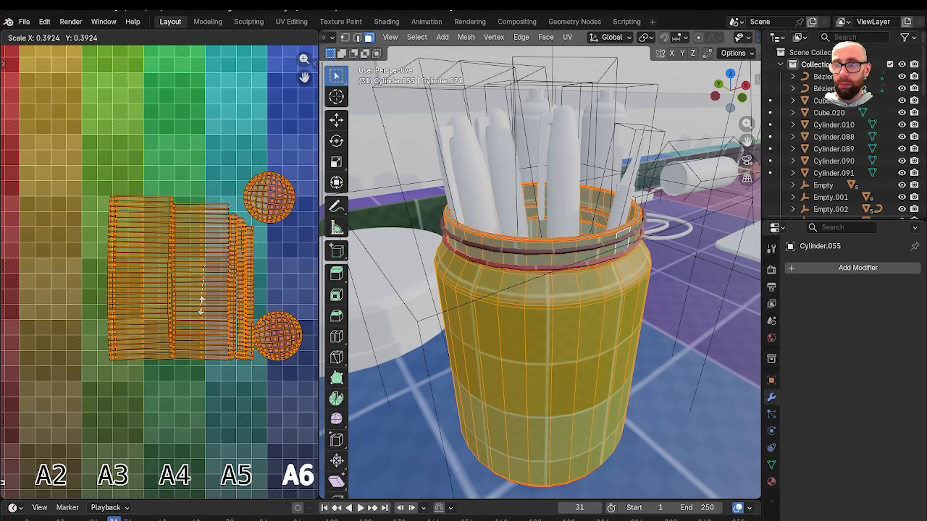
pyautogui.scroll(3, 459, 257)
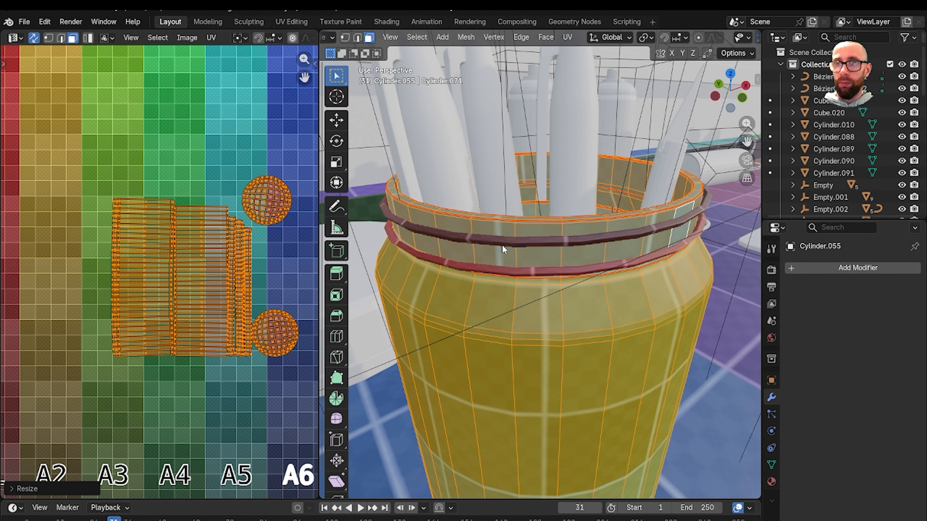
pyautogui.press('Tab')
# - Reselect the jar body and shrink its UV islands again by about 0.57 to match the desk's grid scale
pyautogui.scroll(-9, 493, 251)
pyautogui.moveTo(490, 271); pyautogui.dragTo(553, 298, button='middle')
pyautogui.click(553, 298)
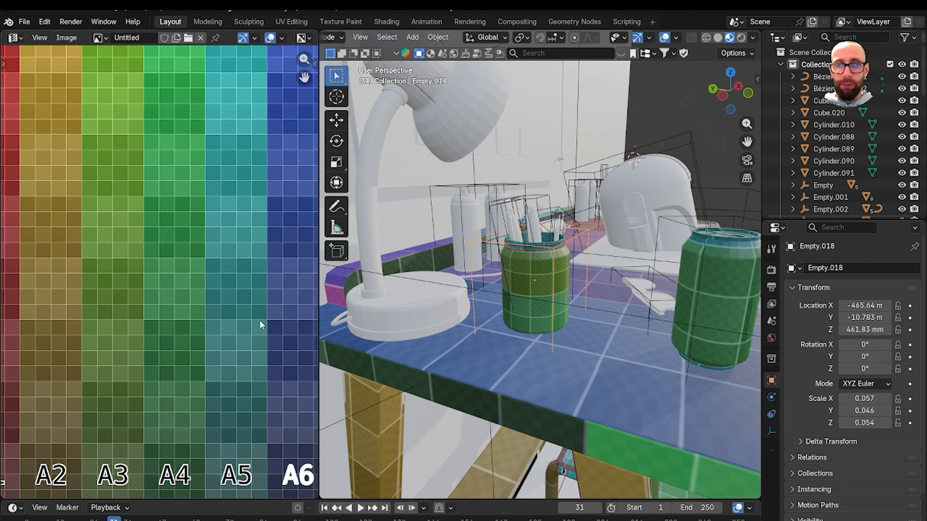
pyautogui.press('Home')
pyautogui.click(539, 305)
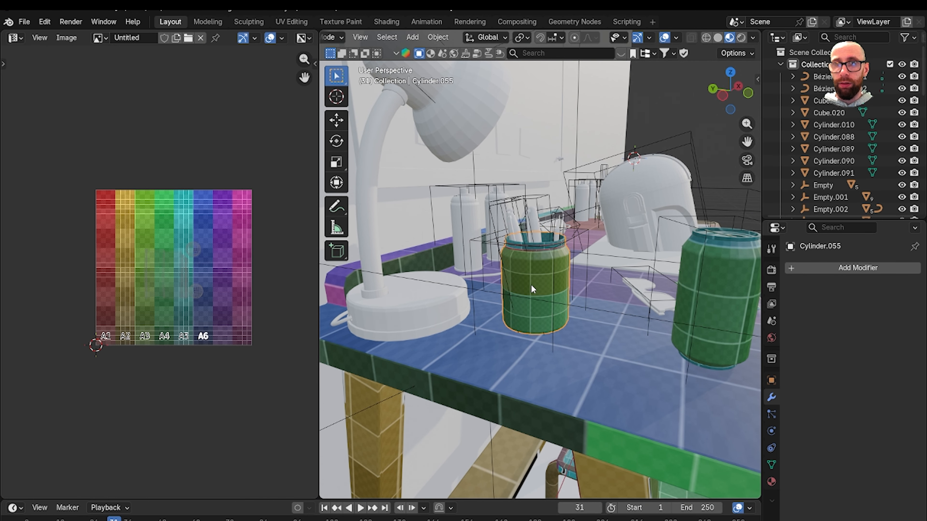
pyautogui.press('Tab')
pyautogui.scroll(2, 278, 325)
pyautogui.press('s')
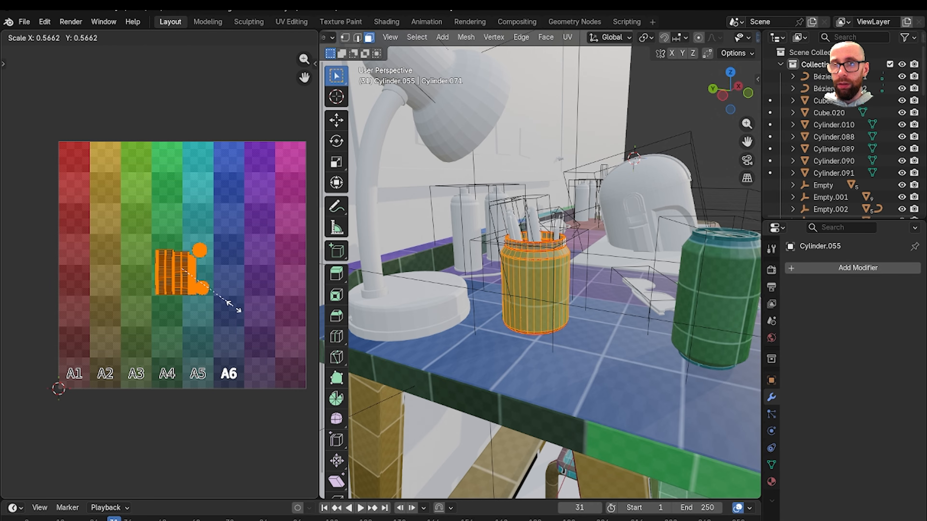
pyautogui.scroll(-4, 447, 312)
pyautogui.press('Tab')
# - Examine the desk scene from the front, comparing the jar's grid scale with the can and tabletop
pyautogui.moveTo(458, 304); pyautogui.dragTo(440, 288, button='middle')
pyautogui.scroll(-3, 480, 295)
pyautogui.scroll(-3, 480, 295)
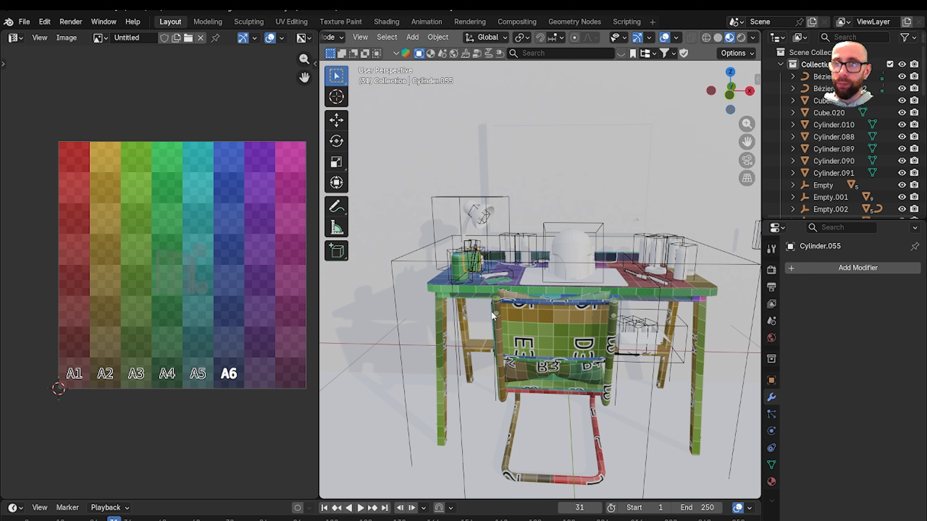
pyautogui.keyDown('shift'); pyautogui.moveTo(491, 312); pyautogui.dragTo(530, 318, button='middle'); pyautogui.keyUp('shift')
pyautogui.scroll(1, 443, 293)
pyautogui.scroll(5, 533, 344)
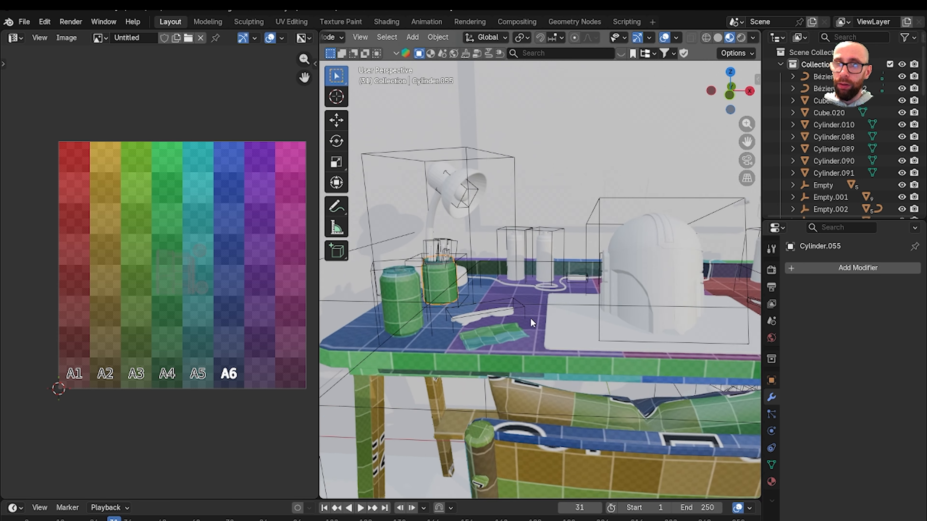
# - Isolate the flat mat under the helmet in local view with solid shading and enter Edit Mode
pyautogui.scroll(3, 531, 318)
pyautogui.keyDown('shift'); pyautogui.moveTo(599, 368); pyautogui.dragTo(573, 355, button='middle'); pyautogui.keyUp('shift')
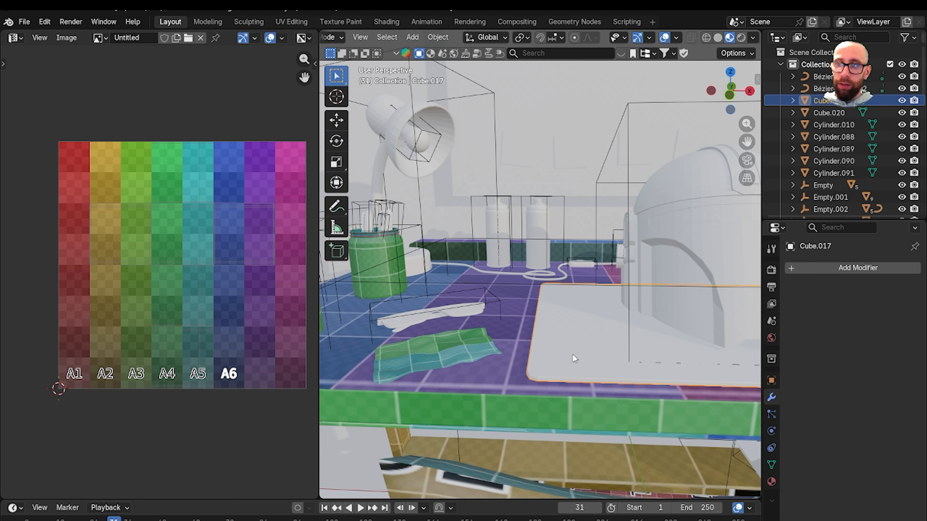
pyautogui.press('KP_Divide')
pyautogui.click(741, 38)
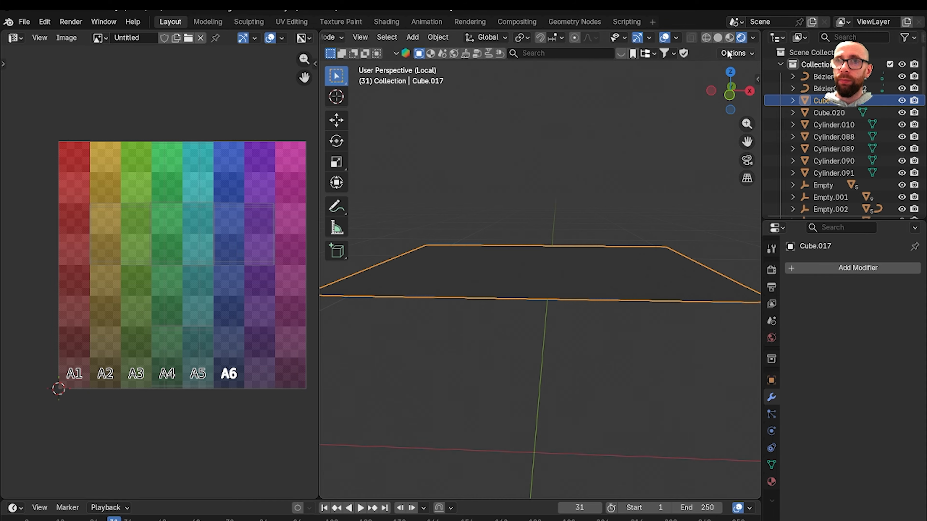
pyautogui.click(718, 39)
pyautogui.keyDown('shift'); pyautogui.moveTo(536, 248); pyautogui.dragTo(610, 238, button='middle'); pyautogui.keyUp('shift')
pyautogui.scroll(1, 591, 248)
pyautogui.press('Tab')
pyautogui.keyDown('shift'); pyautogui.moveTo(526, 312); pyautogui.dragTo(577, 309, button='middle'); pyautogui.keyUp('shift')
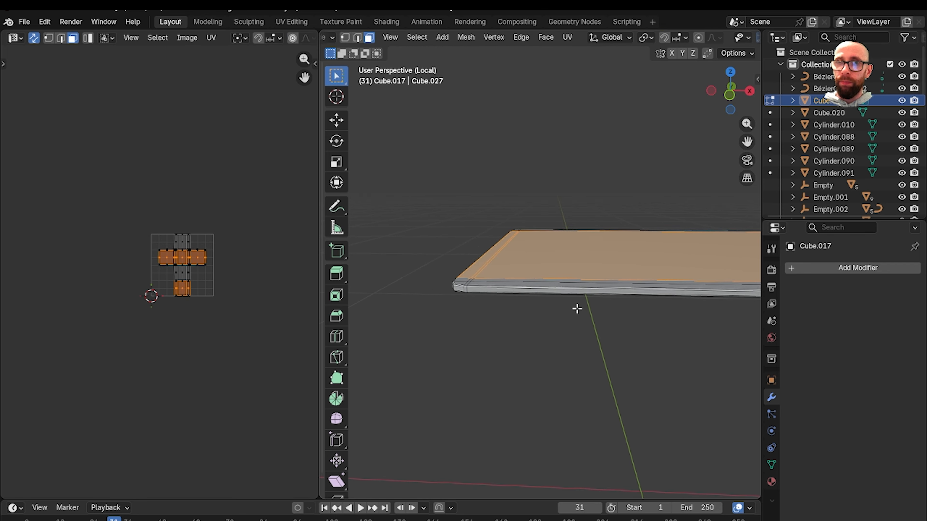
# - Select the mat's outer perimeter edge loops along its upper and lower rims
pyautogui.scroll(2, 557, 313)
pyautogui.moveTo(515, 333); pyautogui.dragTo(521, 357, button='middle')
pyautogui.scroll(2, 622, 313)
pyautogui.press('2')
pyautogui.click(541, 313)
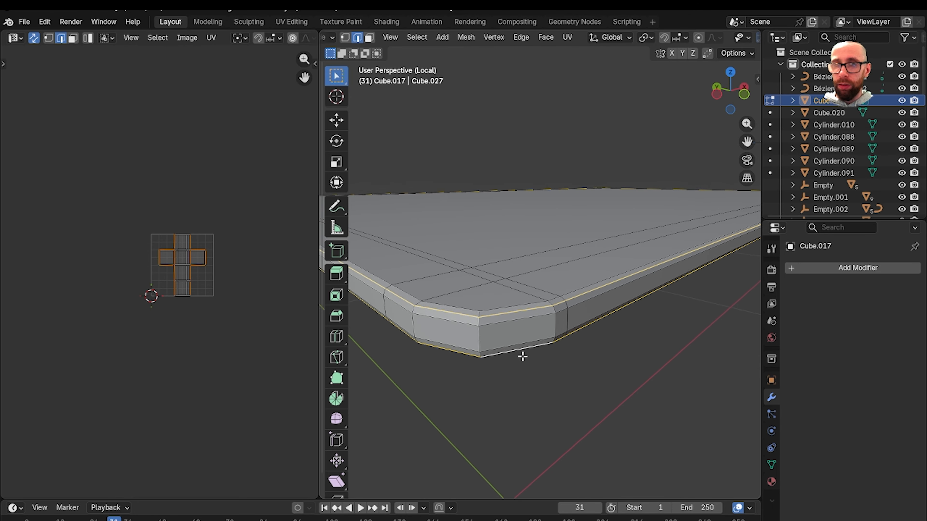
pyautogui.scroll(-3, 511, 345)
pyautogui.moveTo(484, 325); pyautogui.dragTo(621, 256, button='middle')
pyautogui.scroll(3, 595, 329)
pyautogui.scroll(2, 617, 270)
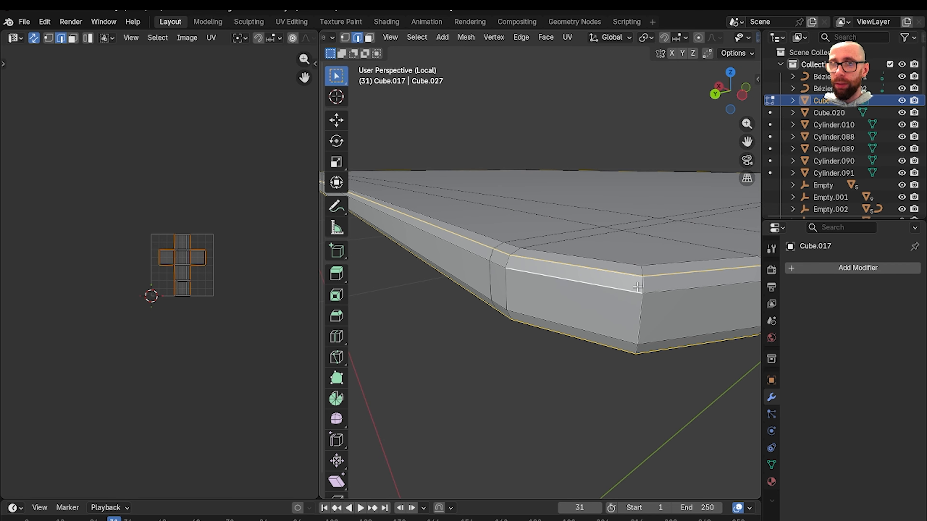
pyautogui.moveTo(637, 326)
pyautogui.mouseDown(button='middle')
pyautogui.moveTo(640, 349)
pyautogui.moveTo(625, 335)
pyautogui.mouseUp(button='middle')
pyautogui.scroll(-4, 625, 336)
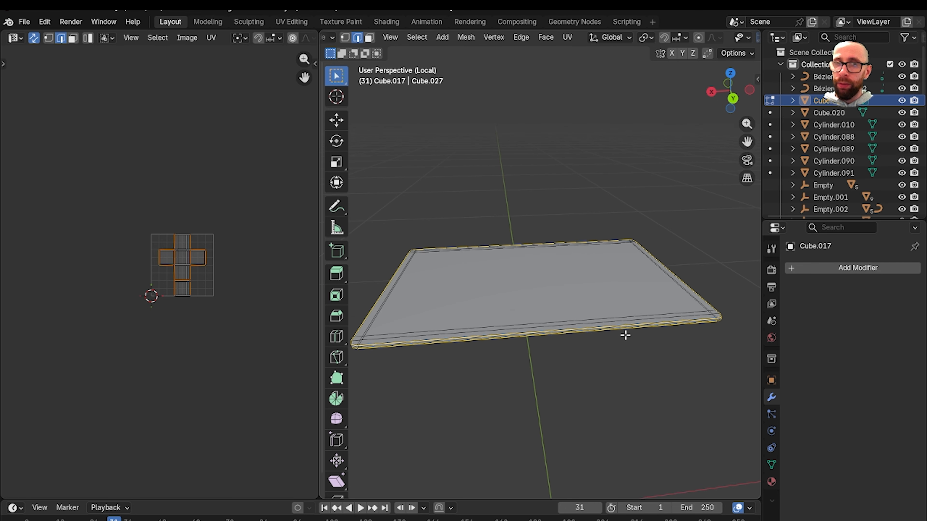
# - Add the vertical edges at one corner of the mat to the selection and mark all selected edges as seams
pyautogui.scroll(2, 597, 342)
pyautogui.keyDown('shift'); pyautogui.moveTo(493, 345); pyautogui.dragTo(609, 325, button='middle'); pyautogui.keyUp('shift')
pyautogui.keyDown('shift'); pyautogui.moveTo(503, 319); pyautogui.dragTo(595, 274, button='middle'); pyautogui.keyUp('shift')
pyautogui.scroll(2, 620, 306)
pyautogui.scroll(4, 595, 273)
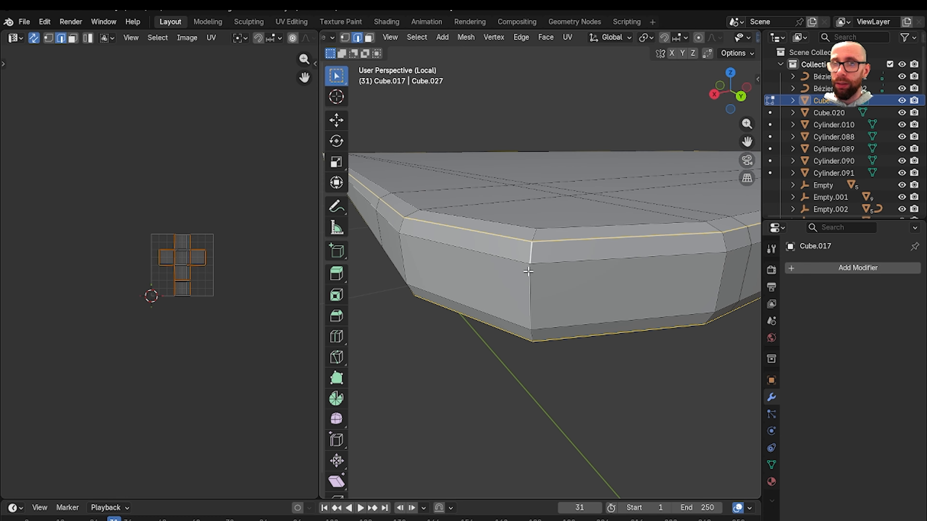
pyautogui.moveTo(528, 272); pyautogui.dragTo(550, 291, button='middle')
pyautogui.rightClick(583, 351)
pyautogui.click(585, 351)
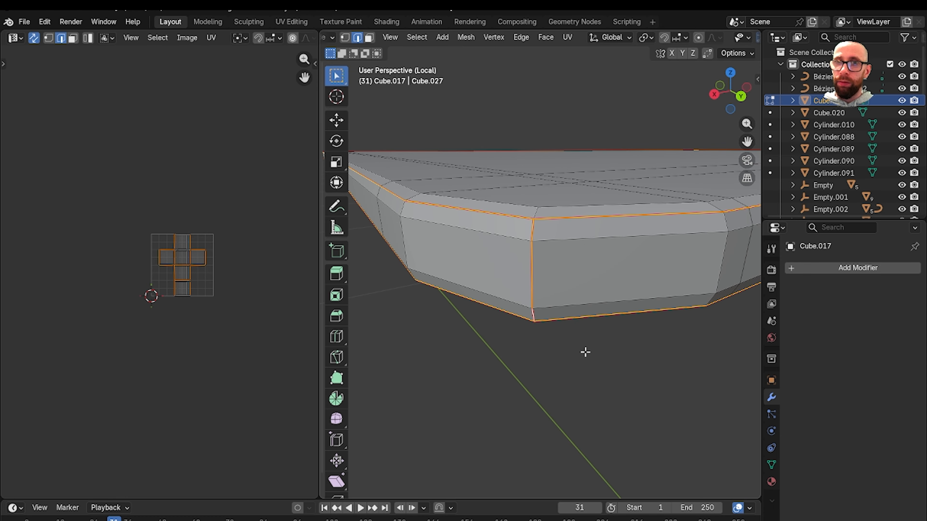
# - Unwrap all of the mat's faces with the Minimum Stretch method
pyautogui.press('3')
pyautogui.press('a')
pyautogui.press('u')
pyautogui.click(585, 351)
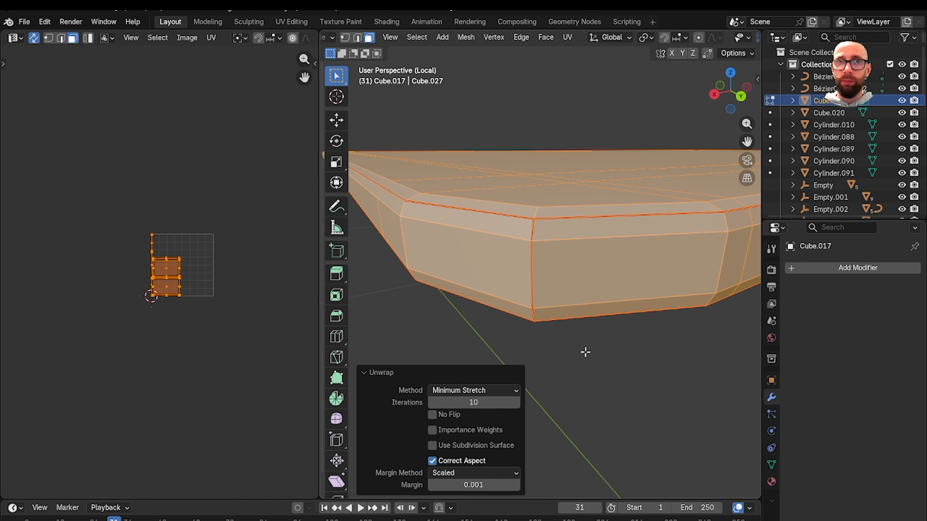
pyautogui.scroll(4, 240, 289)
pyautogui.scroll(3, 239, 285)
# - Return to the full scene in material preview and link the desk's checker material to the mat
pyautogui.press('Tab')
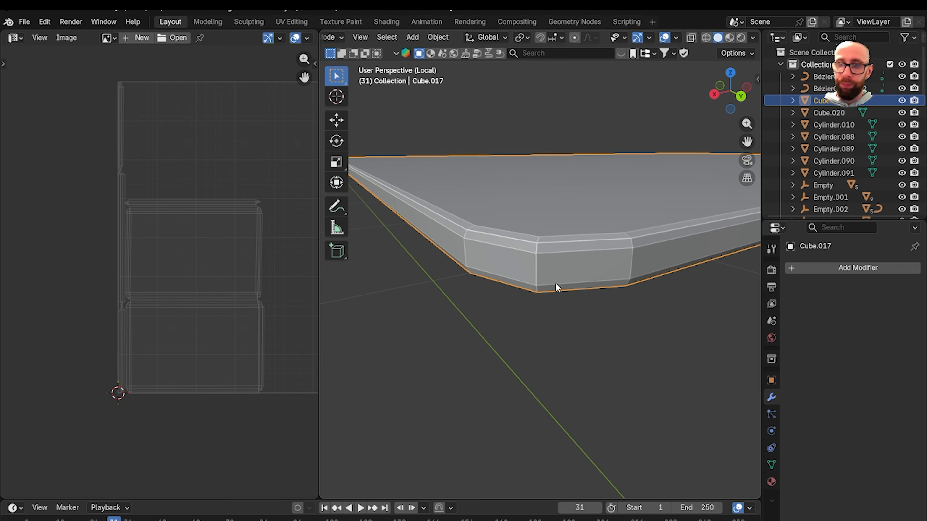
pyautogui.press('KP_Divide')
pyautogui.scroll(-4, 562, 282)
pyautogui.click(730, 37)
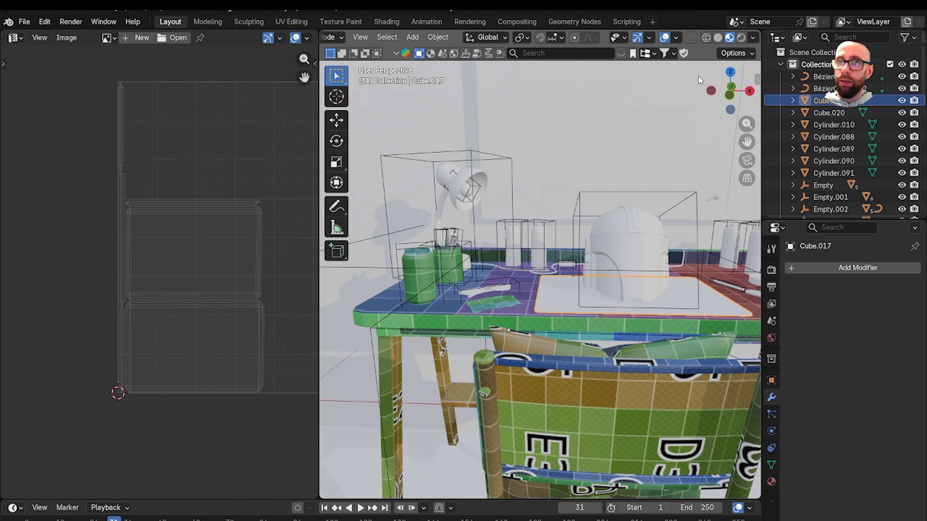
pyautogui.scroll(5, 587, 285)
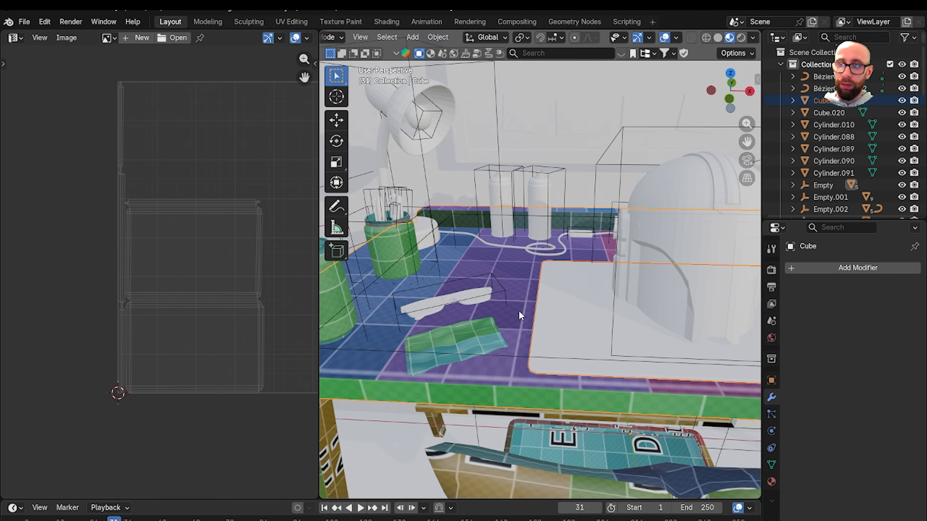
pyautogui.hotkey('ctrl', 'l')
pyautogui.click(520, 312)
pyautogui.click(565, 336)
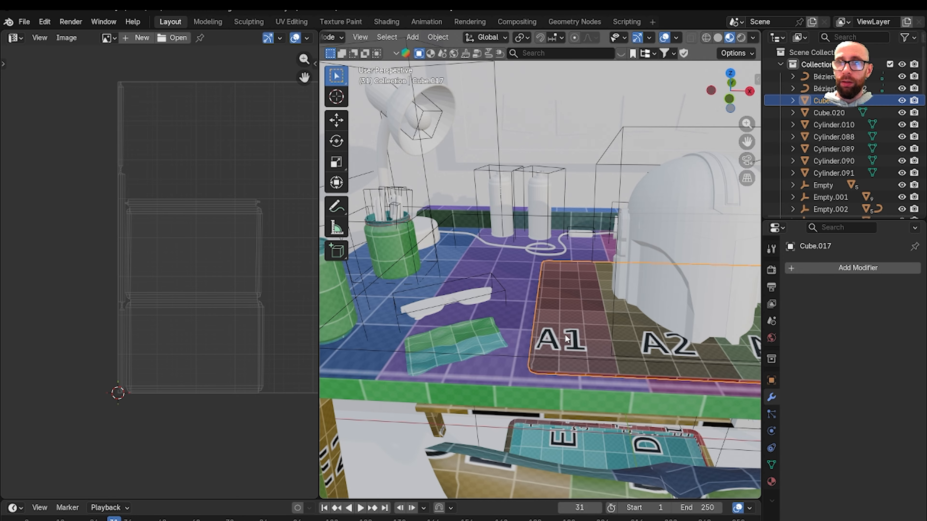
# - Scale down the mat's UV islands until its checker squares match the size of those on the desk
pyautogui.press('Tab')
pyautogui.scroll(3, 224, 280)
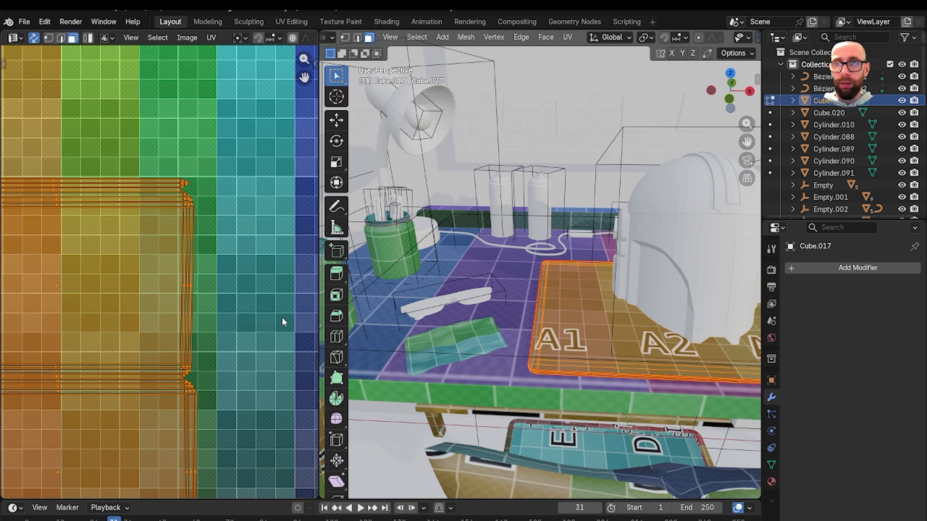
pyautogui.press('s')
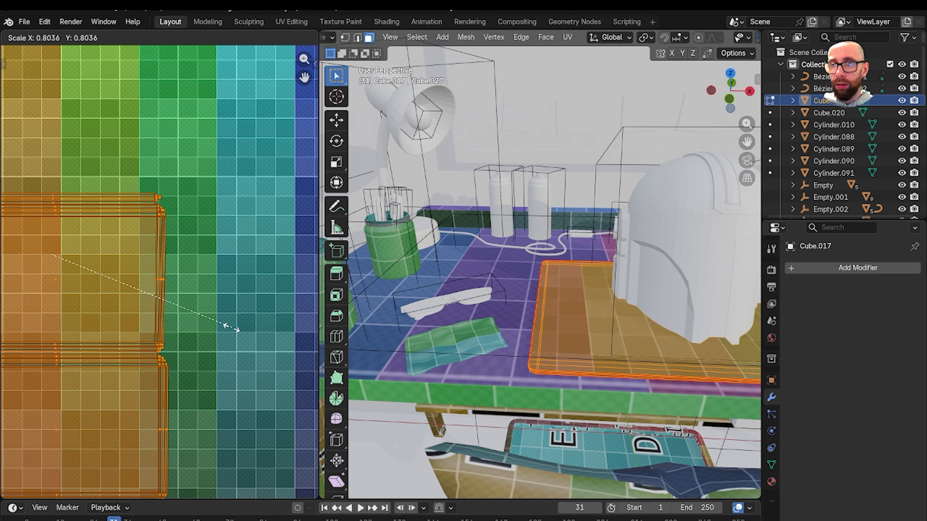
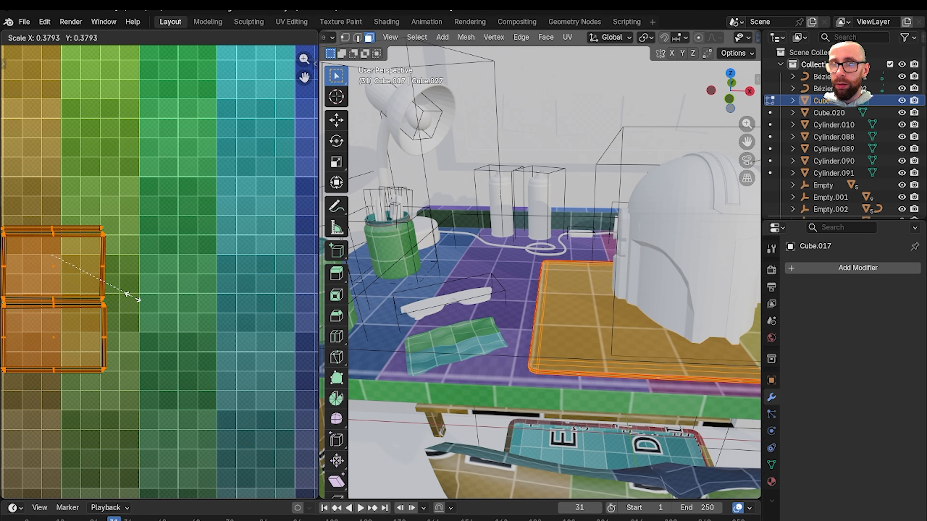
pyautogui.click(152, 319)
pyautogui.scroll(-4, 523, 335)
pyautogui.press('Tab')
# - Examine the can, pencil jar, glasses and lamp on the desk for parts still lacking the checker material
pyautogui.moveTo(553, 333); pyautogui.dragTo(420, 283, button='middle')
pyautogui.moveTo(373, 242); pyautogui.dragTo(452, 322, button='middle')
pyautogui.scroll(8, 451, 317)
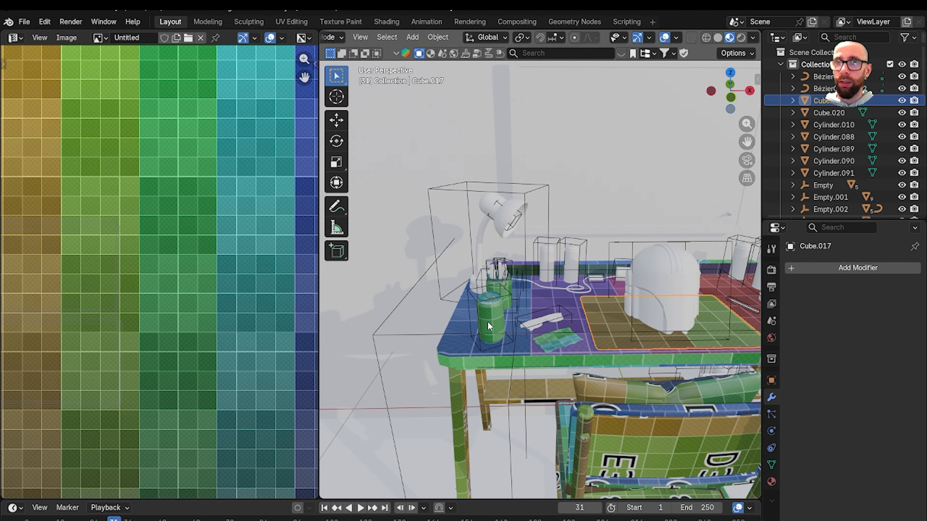
pyautogui.scroll(-8, 513, 302)
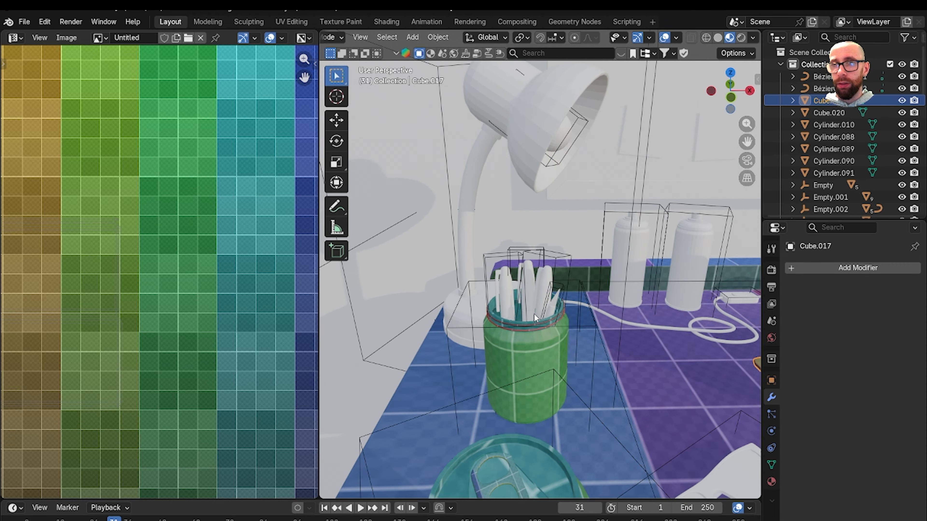
pyautogui.keyDown('shift'); pyautogui.moveTo(532, 311); pyautogui.dragTo(715, 345, button='middle'); pyautogui.keyUp('shift')
pyautogui.scroll(3, 478, 294)
pyautogui.scroll(-4, 573, 315)
pyautogui.scroll(-2, 613, 382)
pyautogui.scroll(5, 539, 326)
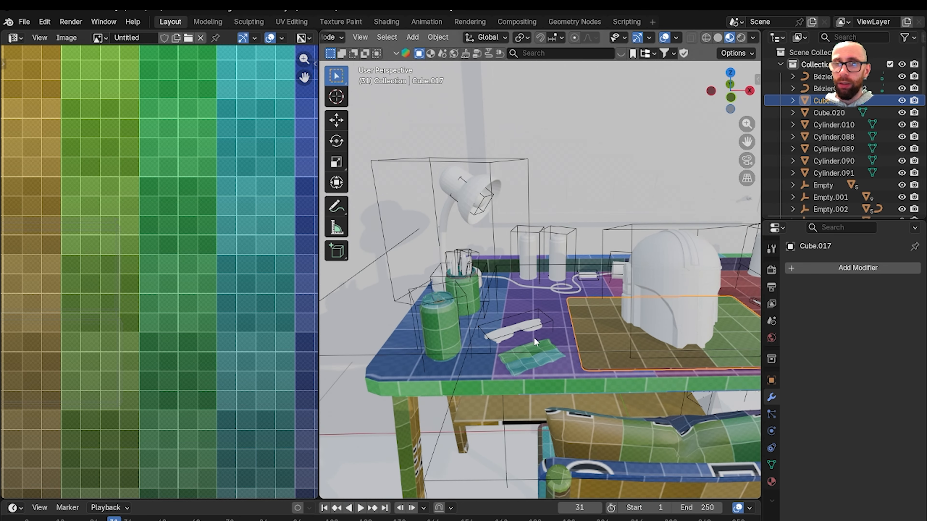
pyautogui.click(24, 22)
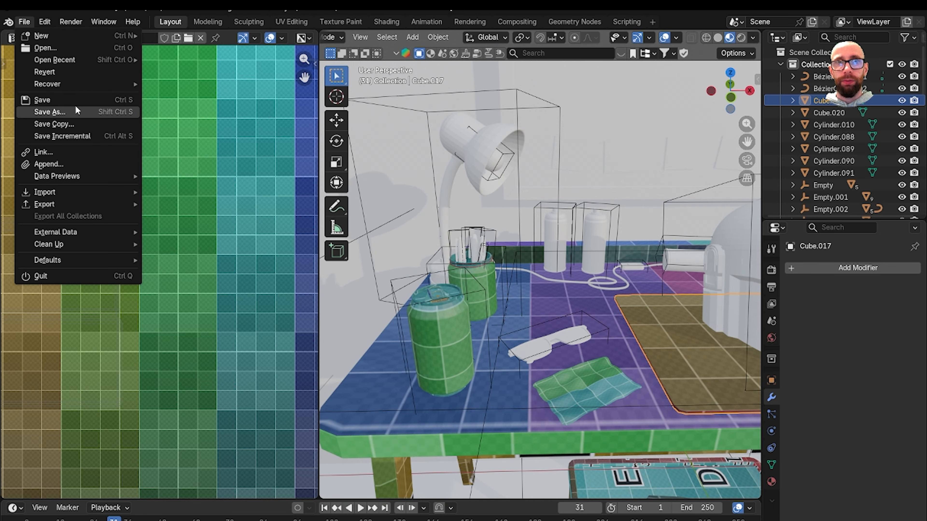
pyautogui.scroll(4, 452, 272)
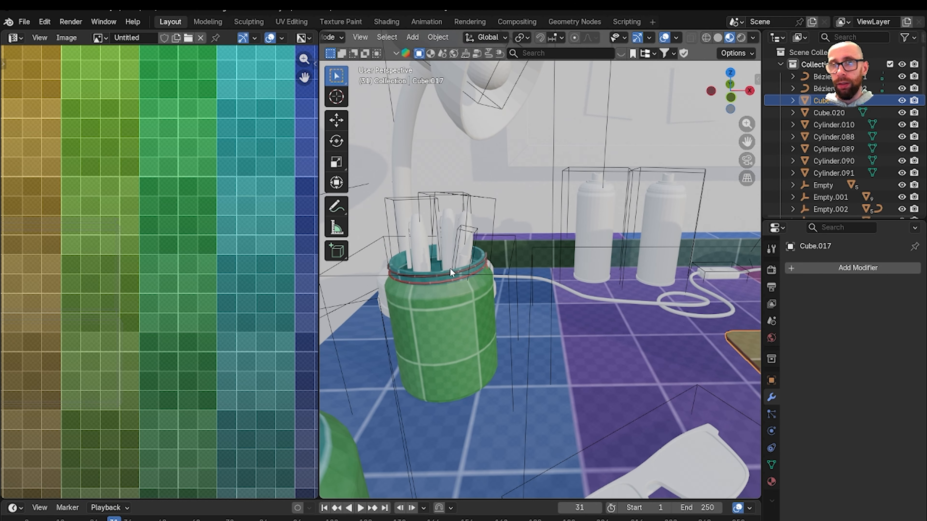
# - Switch to solid shading and remove the Subdivision modifier from the glasses frame
pyautogui.click(717, 38)
pyautogui.scroll(-3, 598, 299)
pyautogui.scroll(5, 582, 285)
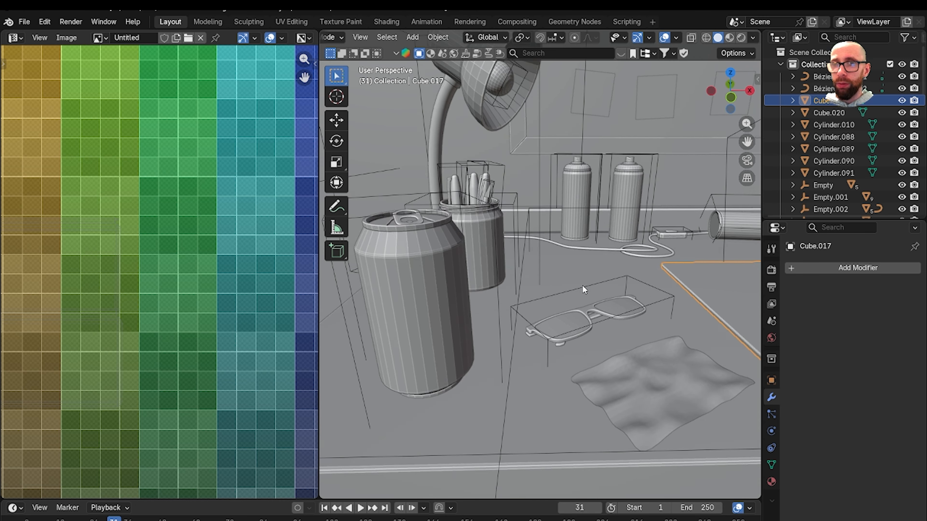
pyautogui.scroll(5, 570, 295)
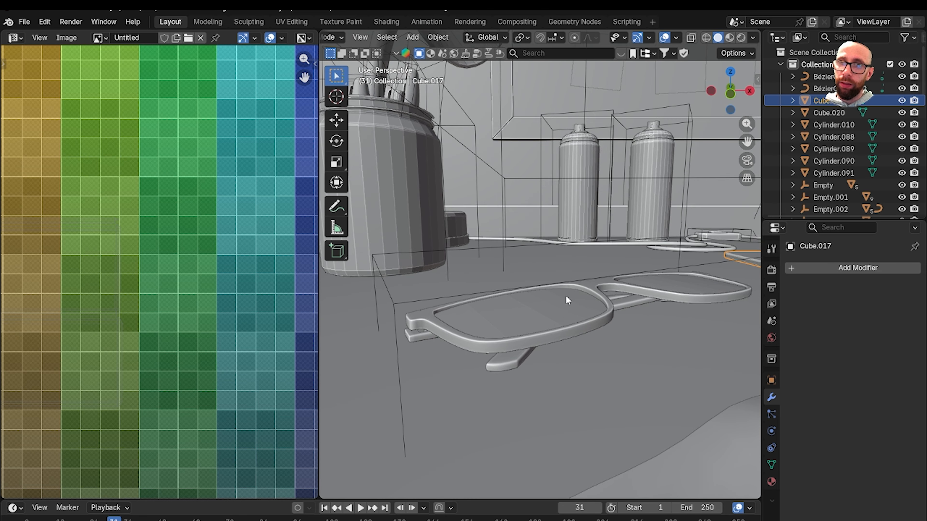
pyautogui.click(542, 342)
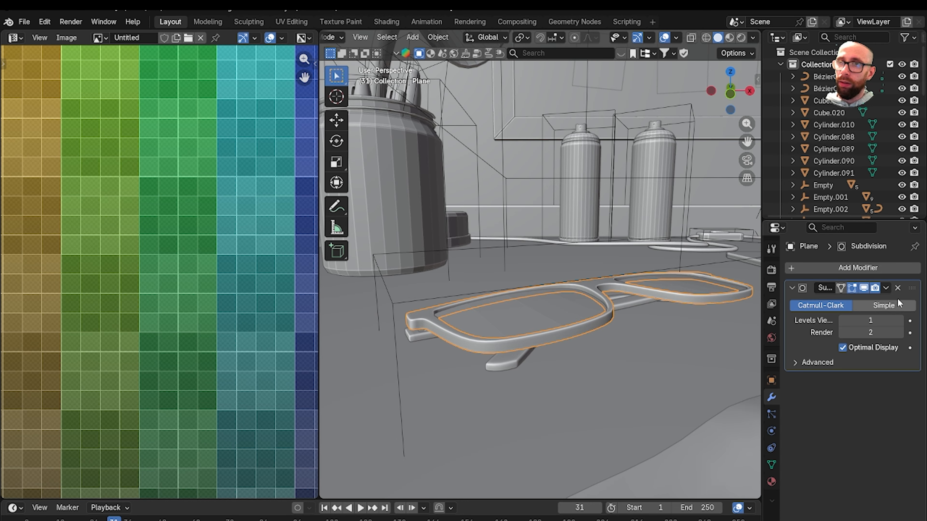
pyautogui.click(899, 288)
pyautogui.rightClick(539, 338)
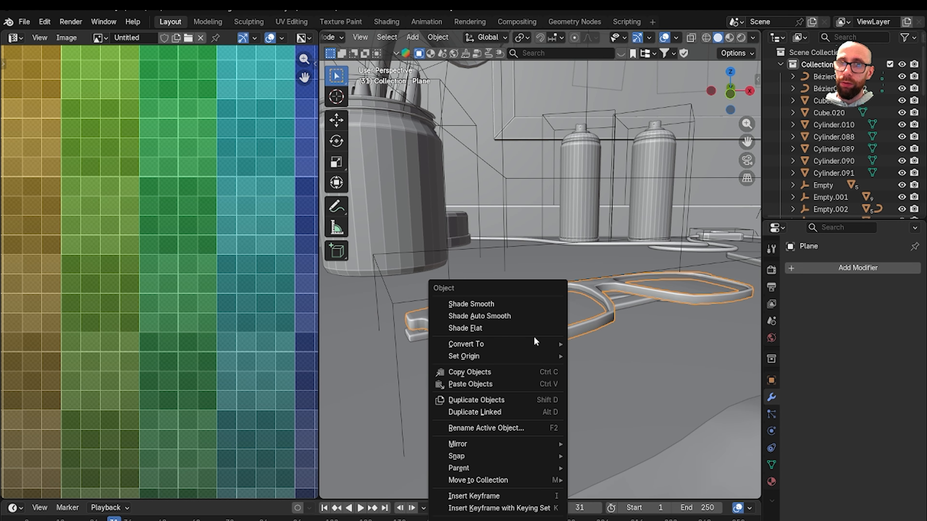
# - Hide the finished desk top, front desk leg, crumpled cloth and mat
pyautogui.scroll(-10, 647, 374)
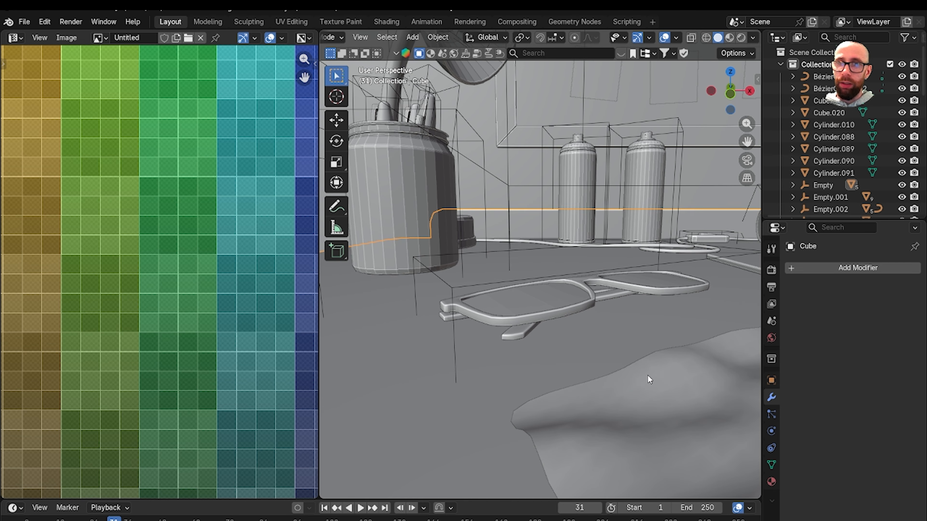
pyautogui.moveTo(592, 332); pyautogui.dragTo(576, 366, button='middle')
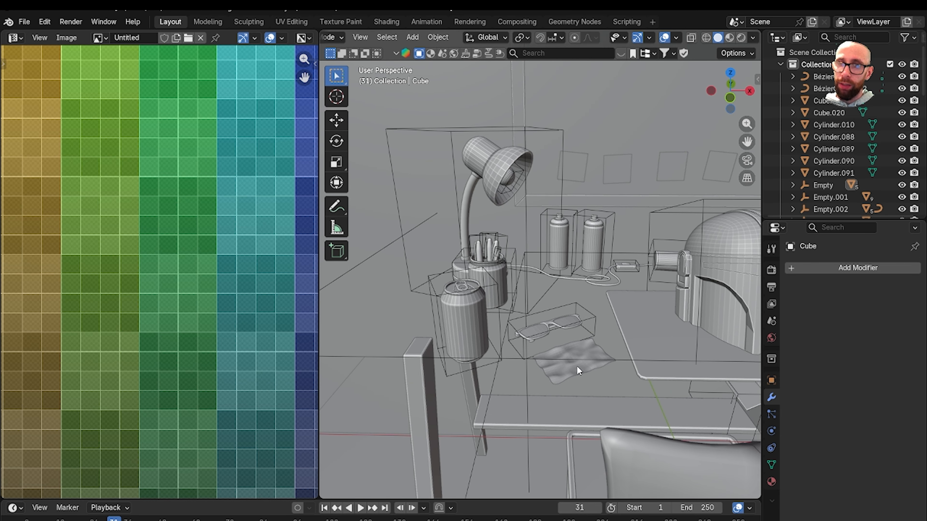
pyautogui.click(576, 365)
pyautogui.press('h')
pyautogui.click(650, 362)
pyautogui.press('h')
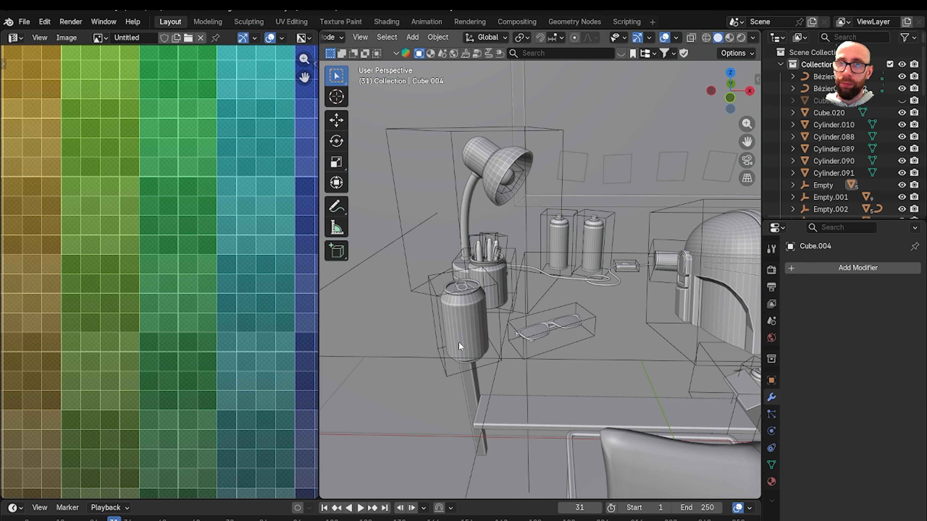
# - Hide the soda can's body and its remaining parts, including the pull tab
pyautogui.scroll(4, 466, 301)
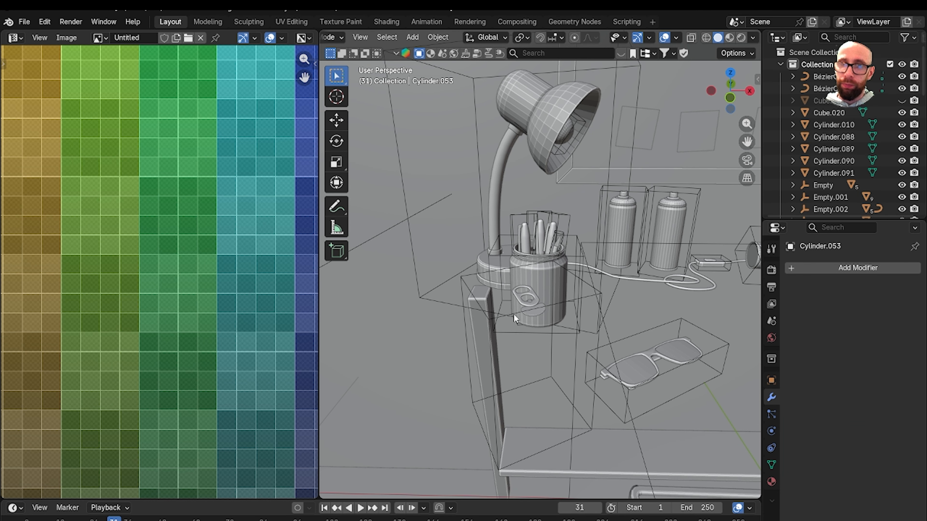
pyautogui.click(515, 315)
pyautogui.press('h')
pyautogui.click(532, 310)
pyautogui.press('h')
pyautogui.click(525, 302)
pyautogui.press('h')
# - Hide the desk leg below the lamp and the glass body of the pencil jar
pyautogui.scroll(3, 563, 327)
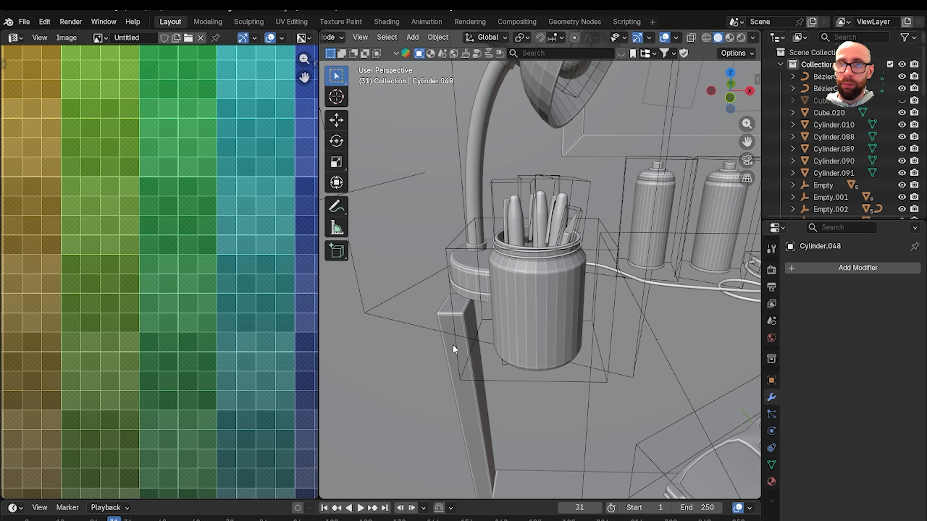
pyautogui.press('h')
pyautogui.scroll(-3, 530, 316)
pyautogui.click(533, 286)
pyautogui.press('h')
pyautogui.scroll(4, 534, 285)
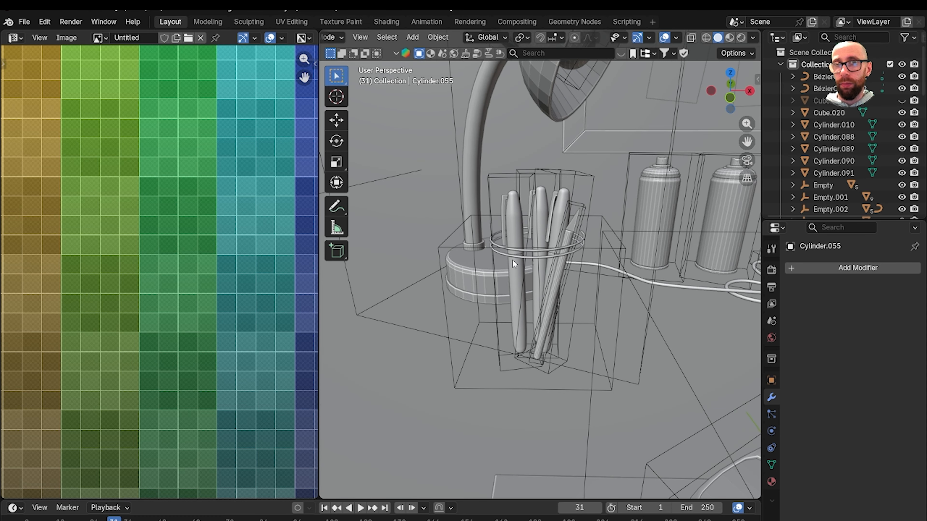
# - Hide the spiral ring around the pencils and the shelf board beneath the desk
pyautogui.click(506, 255)
pyautogui.scroll(-8, 527, 316)
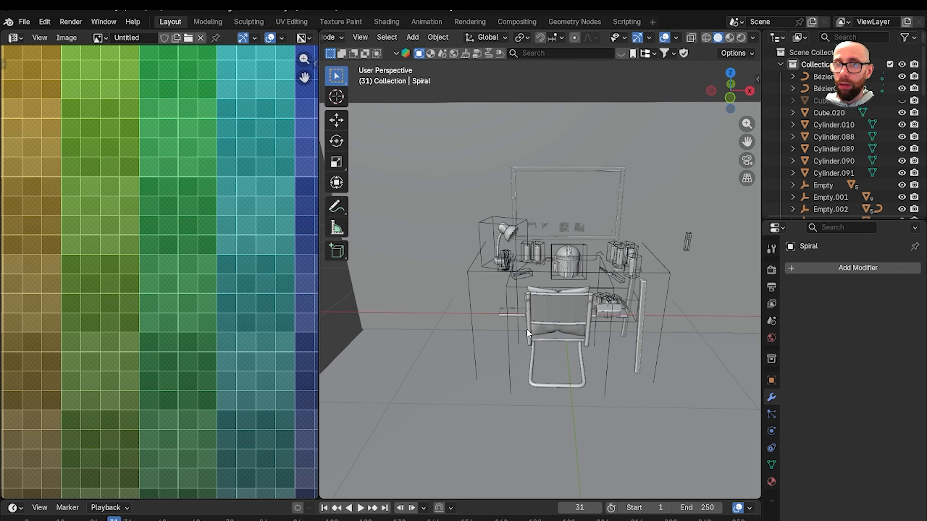
pyautogui.scroll(5, 527, 329)
pyautogui.click(478, 350)
pyautogui.press('h')
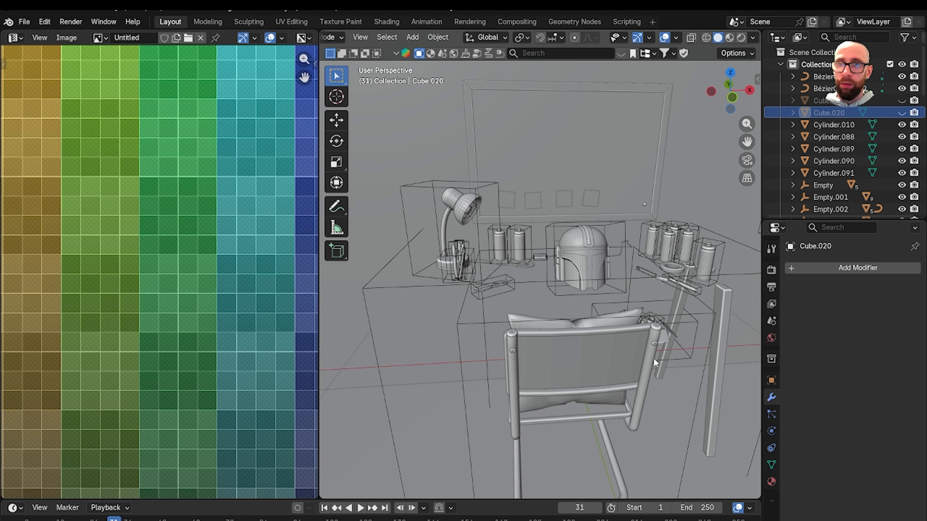
# - Hide the chair's backrest, cushion and tubular frame
pyautogui.moveTo(653, 360); pyautogui.dragTo(625, 356, button='middle')
pyautogui.click(519, 330)
pyautogui.scroll(2, 526, 337)
pyautogui.press('h')
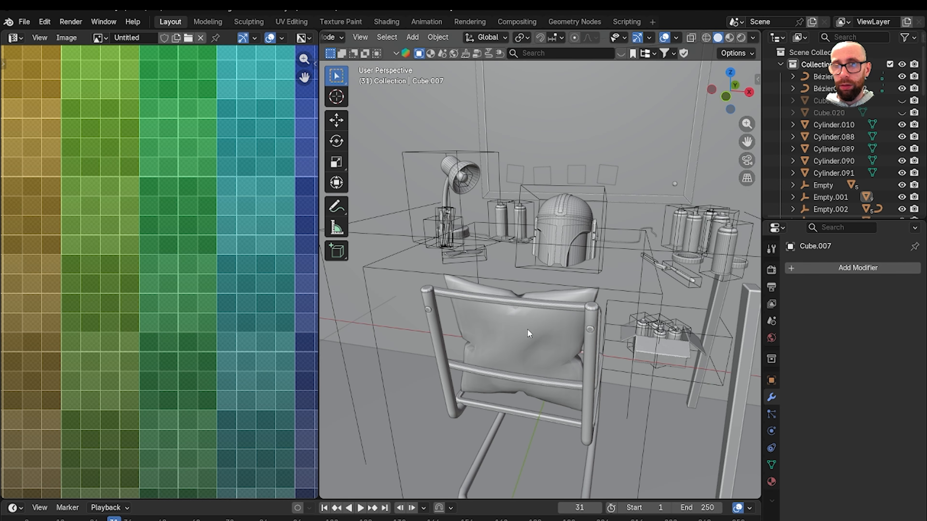
pyautogui.click(593, 328)
pyautogui.press('h')
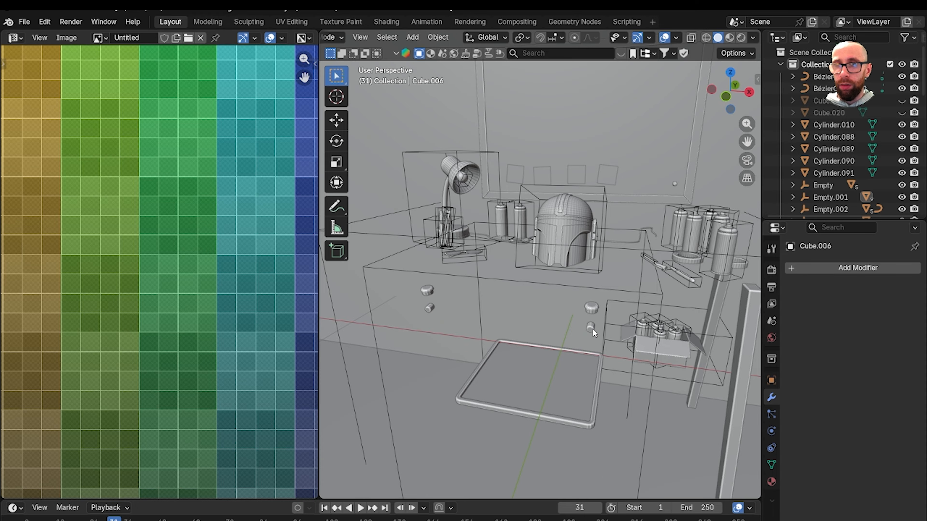
# - Hide the framed panel beneath the desk, the drawer knobs and the remaining desk legs
pyautogui.click(513, 410)
pyautogui.press('h')
pyautogui.click(430, 309)
pyautogui.press('h')
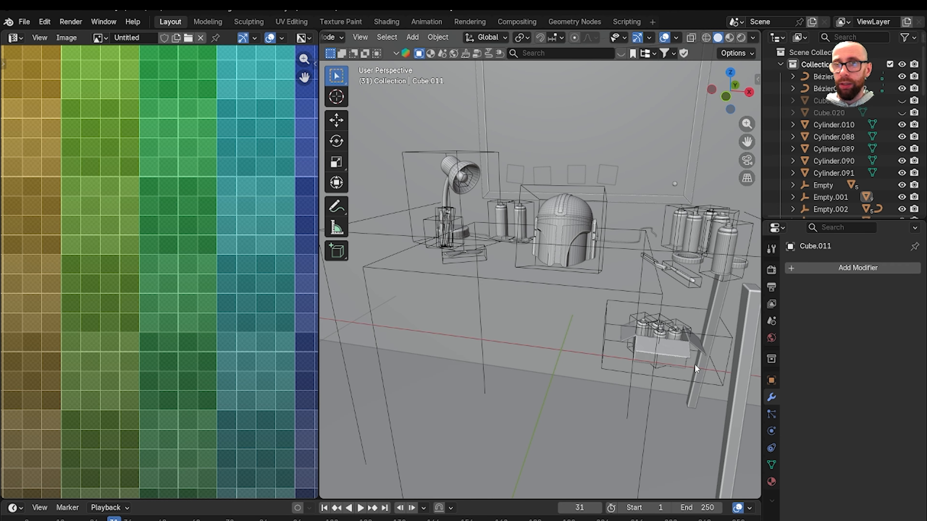
pyautogui.moveTo(694, 364); pyautogui.dragTo(611, 281, button='middle')
pyautogui.click(627, 329)
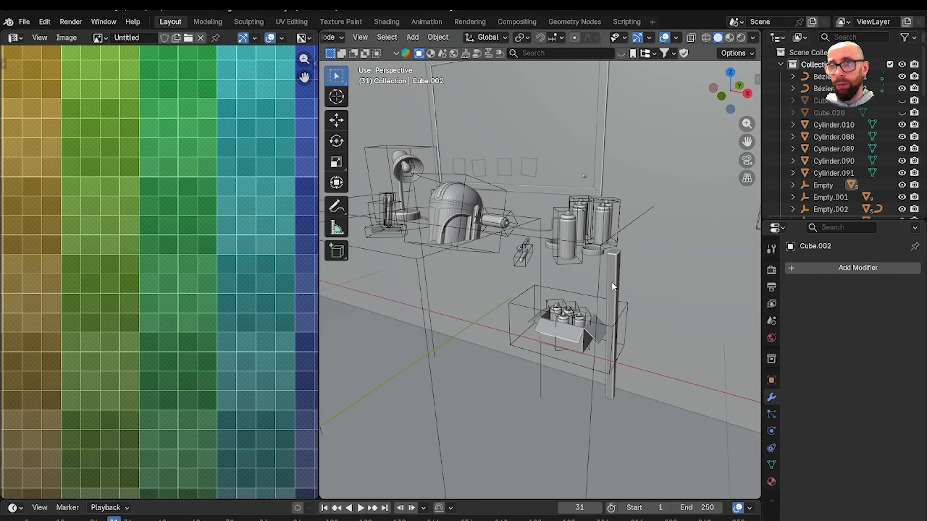
pyautogui.press('h')
# - Isolate the eyeglasses frame in local view and shade it flat
pyautogui.keyDown('shift'); pyautogui.moveTo(526, 293); pyautogui.dragTo(580, 289, button='middle'); pyautogui.keyUp('shift')
pyautogui.scroll(6, 551, 291)
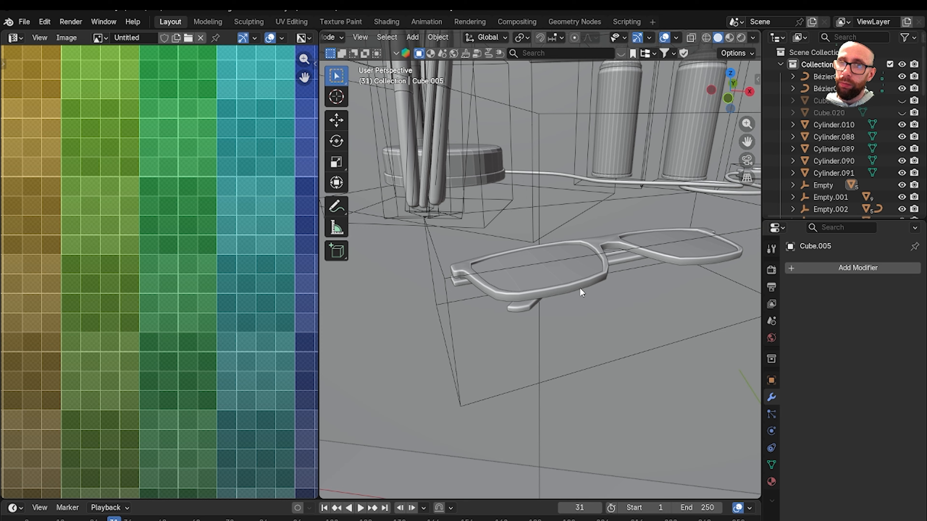
pyautogui.click(568, 291)
pyautogui.scroll(1, 568, 291)
pyautogui.press('KP_Divide')
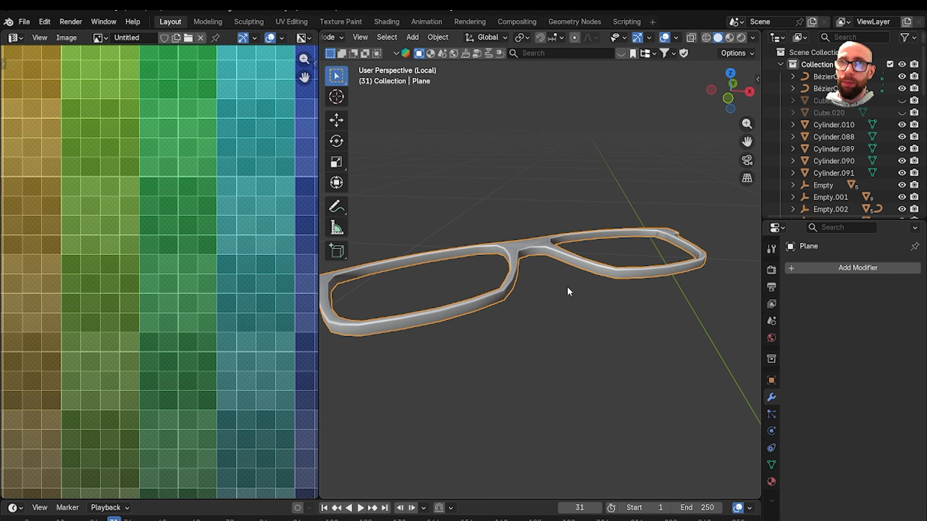
pyautogui.rightClick(534, 244)
pyautogui.click(511, 267)
# - Select the edge loops outlining the front and back of the glasses frame in its mesh
pyautogui.moveTo(511, 266); pyautogui.dragTo(511, 336, button='middle')
pyautogui.press('Tab')
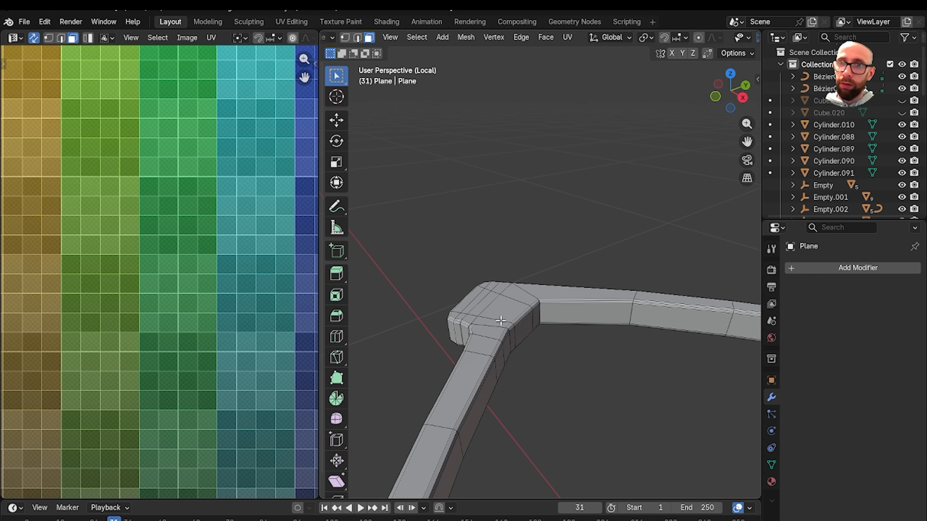
pyautogui.scroll(5, 539, 352)
pyautogui.moveTo(567, 372); pyautogui.dragTo(623, 349, button='middle')
pyautogui.keyDown('alt'); pyautogui.keyDown('shift'); pyautogui.click(515, 328); pyautogui.keyUp('shift'); pyautogui.keyUp('alt')
pyautogui.scroll(-7, 521, 321)
pyautogui.keyDown('shift'); pyautogui.moveTo(623, 349); pyautogui.dragTo(574, 336, button='middle'); pyautogui.keyUp('shift')
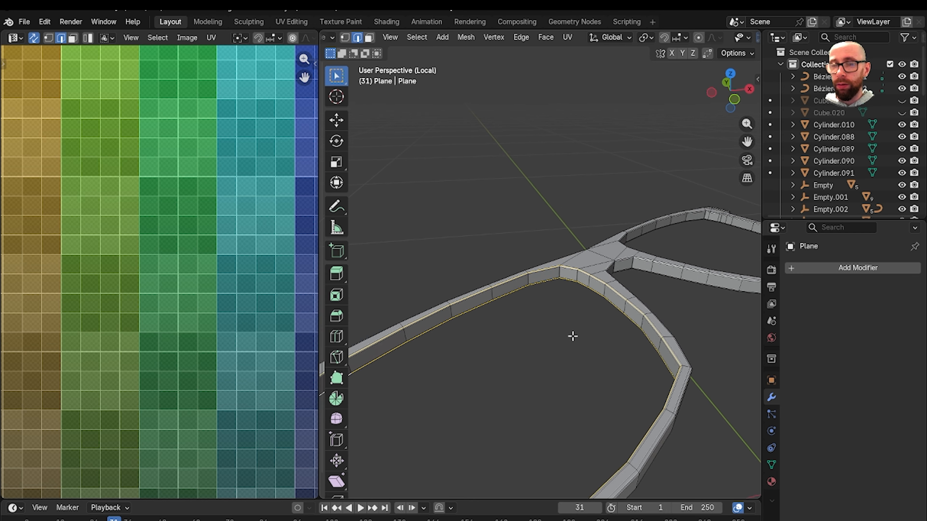
# - Add the short corner edges joining the front and back loops inside the lens opening to the selection
pyautogui.scroll(9, 567, 323)
pyautogui.scroll(2, 587, 316)
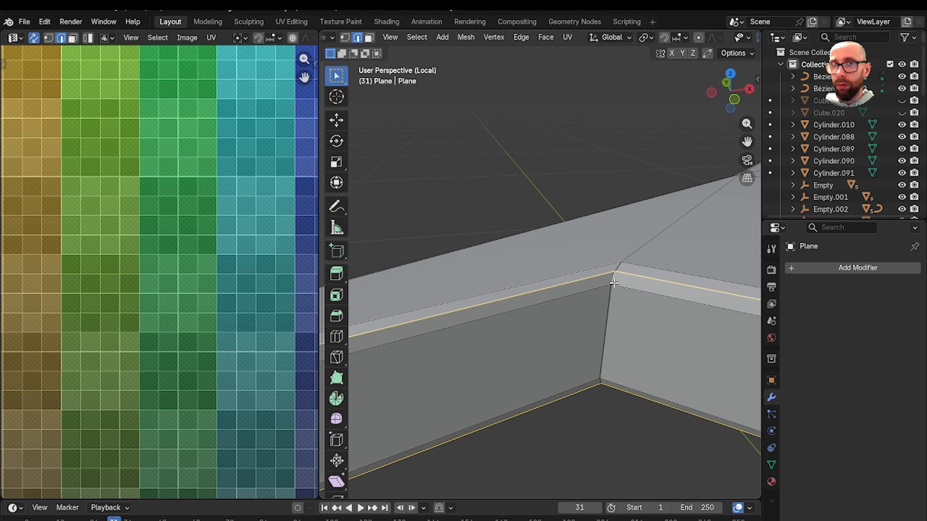
pyautogui.moveTo(625, 356); pyautogui.dragTo(612, 395, button='middle')
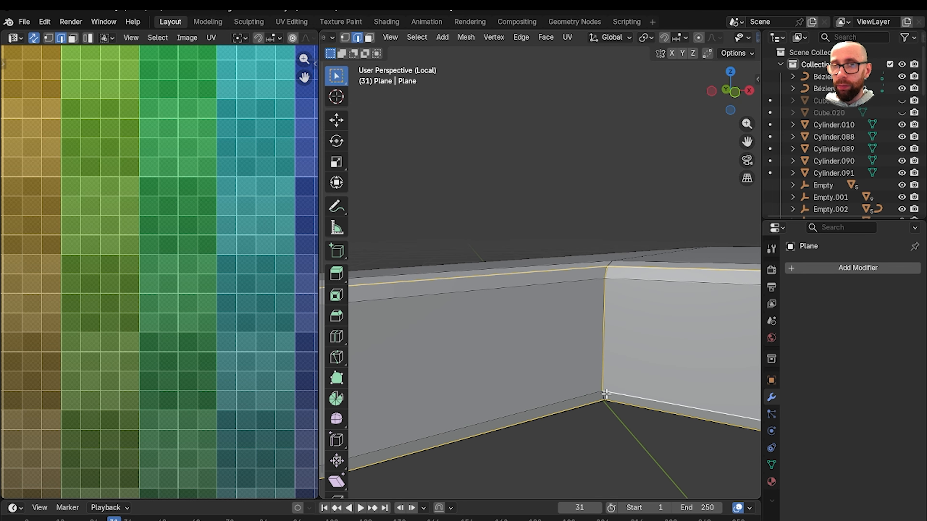
pyautogui.keyDown('shift'); pyautogui.click(603, 396); pyautogui.keyUp('shift')
pyautogui.scroll(-8, 627, 363)
pyautogui.moveTo(627, 357); pyautogui.dragTo(544, 327, button='middle')
pyautogui.scroll(4, 581, 330)
pyautogui.scroll(2, 581, 330)
pyautogui.scroll(2, 488, 412)
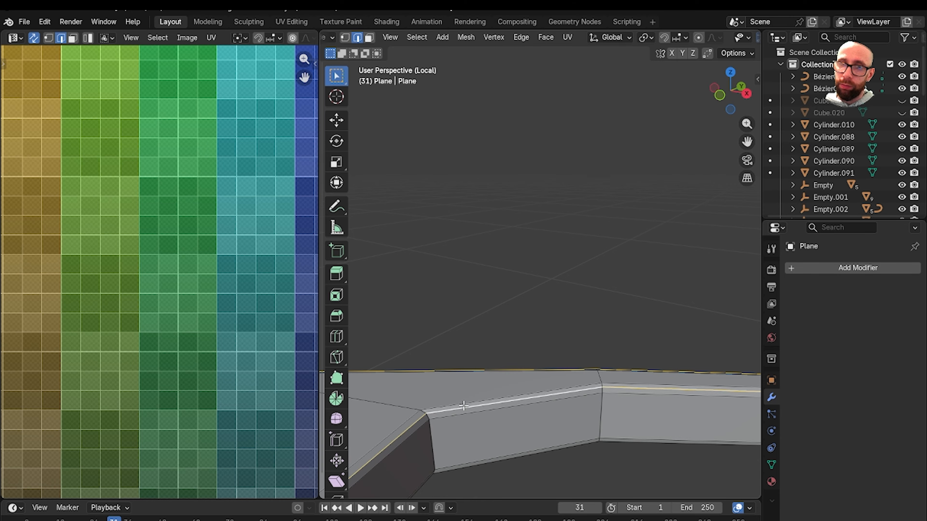
pyautogui.moveTo(515, 436); pyautogui.dragTo(523, 280, button='middle')
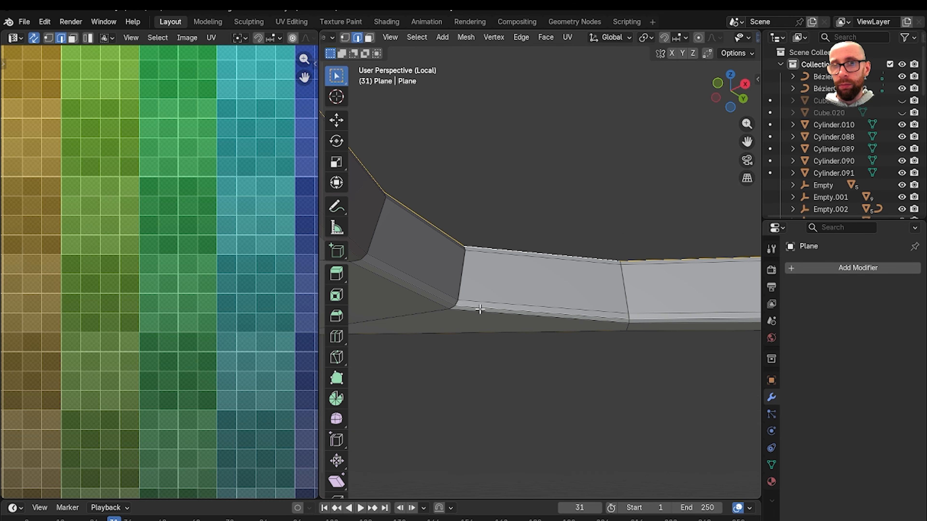
pyautogui.moveTo(480, 310); pyautogui.dragTo(517, 282, button='middle')
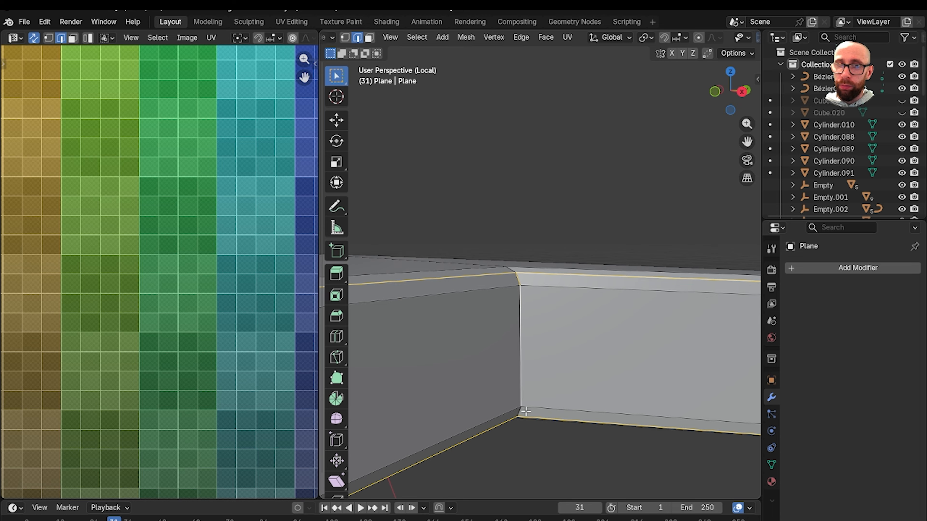
# - Add the joining edge at the frame's outer hinge corner and mark all selected edges as seams
pyautogui.scroll(-6, 552, 379)
pyautogui.moveTo(548, 374); pyautogui.dragTo(477, 280, button='middle')
pyautogui.moveTo(482, 329); pyautogui.dragTo(568, 310, button='middle')
pyautogui.scroll(5, 568, 309)
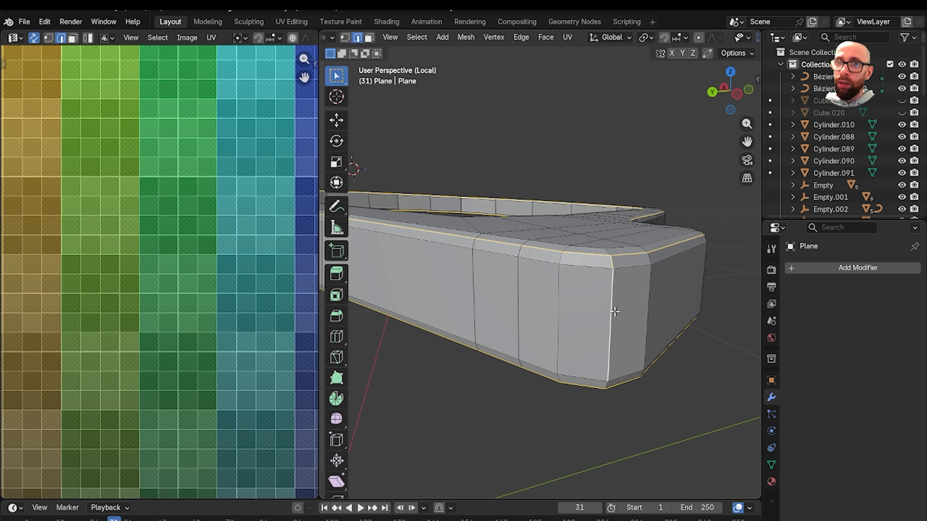
pyautogui.moveTo(614, 312); pyautogui.dragTo(626, 316, button='middle')
pyautogui.scroll(-6, 609, 391)
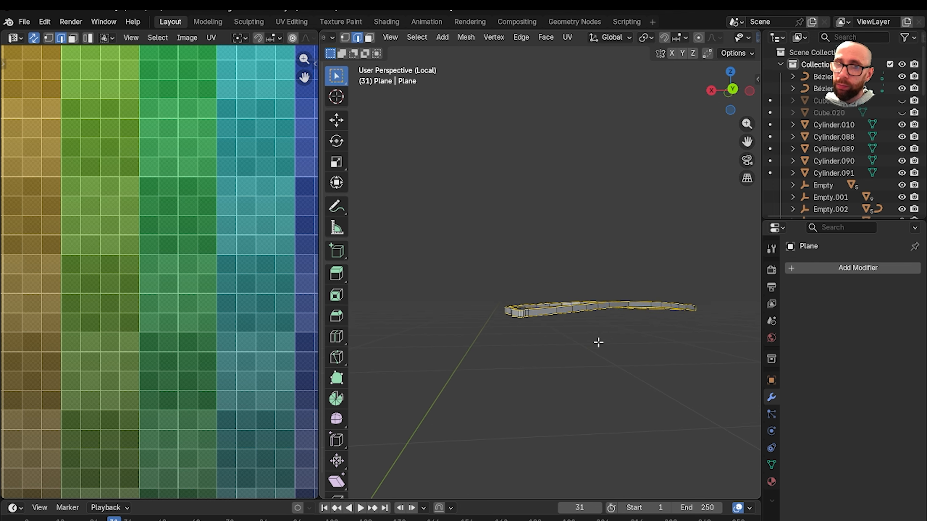
pyautogui.scroll(4, 605, 323)
pyautogui.keyDown('shift'); pyautogui.moveTo(605, 323); pyautogui.dragTo(565, 306, button='middle'); pyautogui.keyUp('shift')
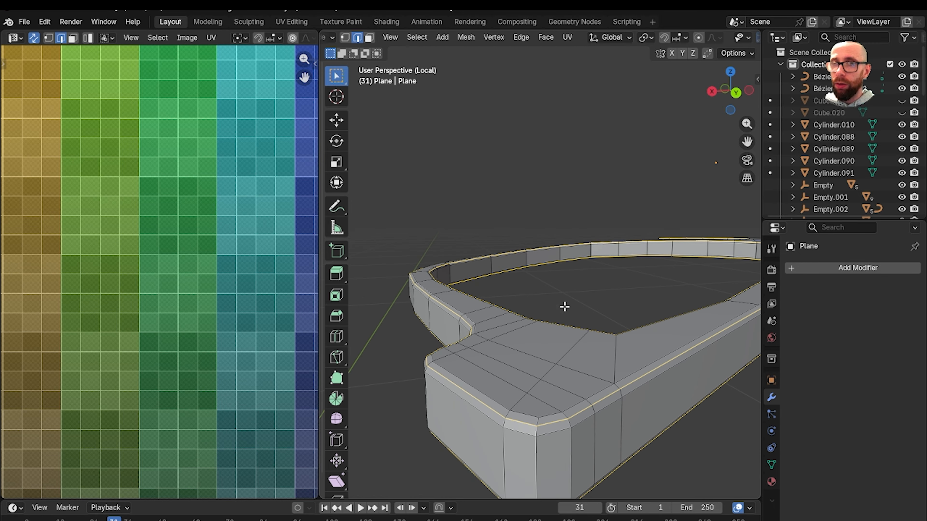
pyautogui.keyDown('shift'); pyautogui.moveTo(595, 362); pyautogui.dragTo(600, 341, button='middle'); pyautogui.keyUp('shift')
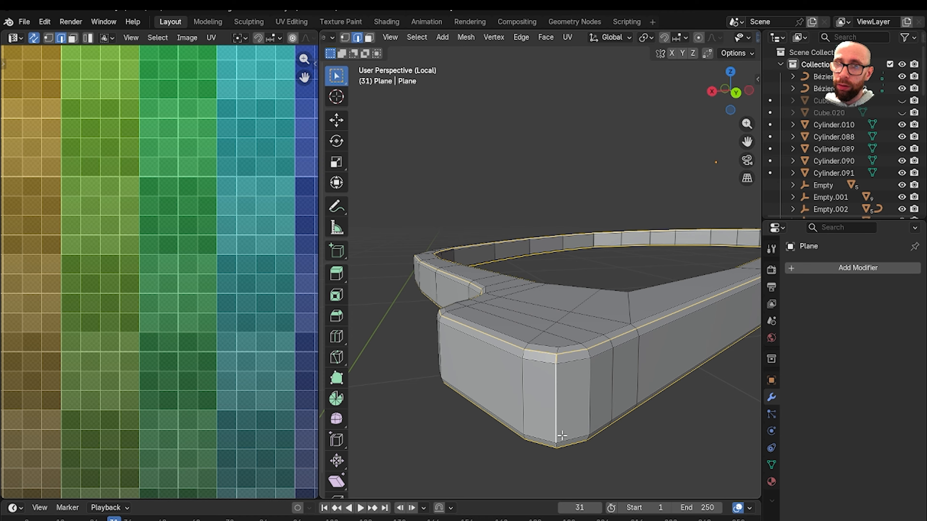
pyautogui.rightClick(499, 220)
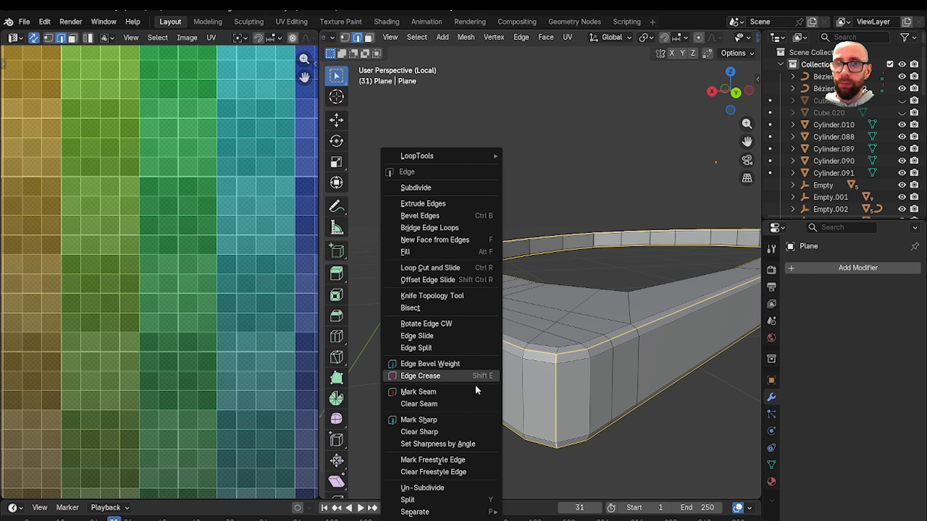
pyautogui.click(467, 392)
pyautogui.hotkey('alt', 'a')
# - Mark the joining edge at a corner inside the other lens opening as a seam
pyautogui.moveTo(492, 147); pyautogui.dragTo(548, 252, button='middle')
pyautogui.scroll(6, 548, 252)
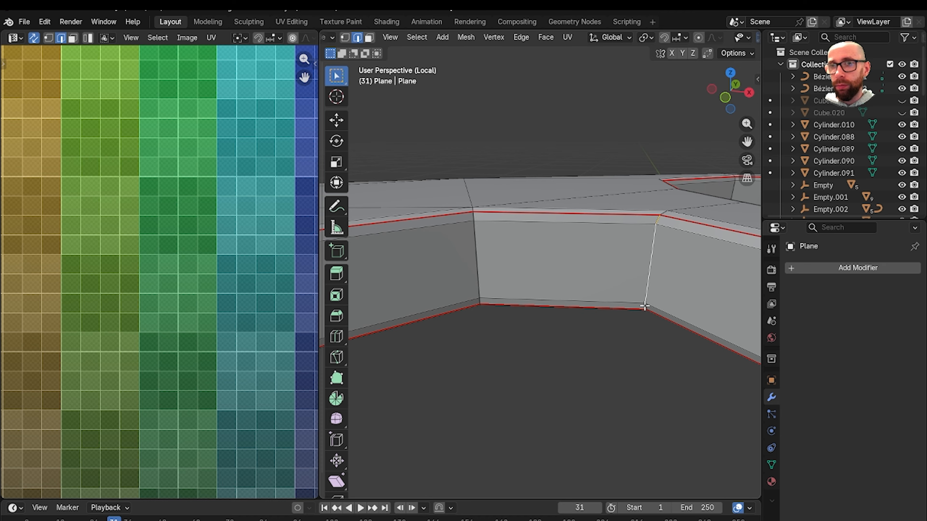
pyautogui.moveTo(645, 307); pyautogui.dragTo(609, 267, button='middle')
pyautogui.click(592, 229)
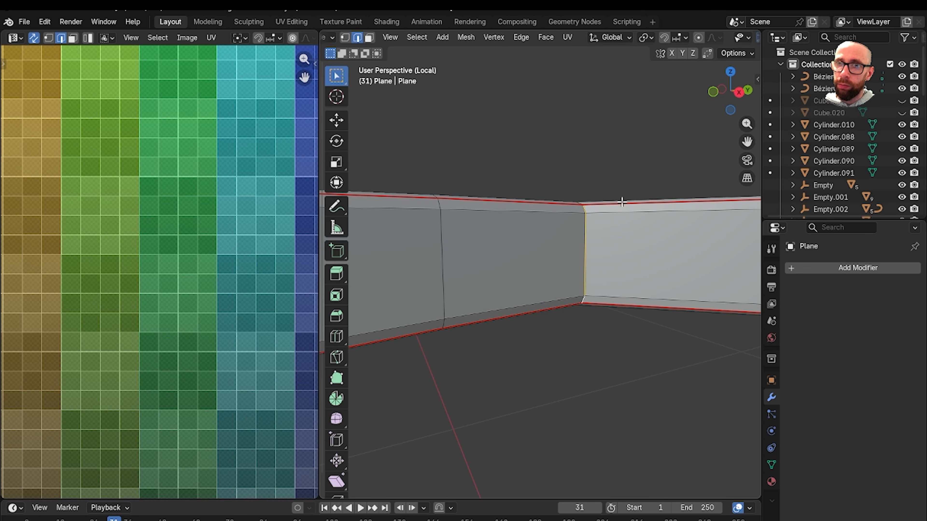
pyautogui.hotkey('ctrl', 'e')
pyautogui.click(571, 265)
# - Unwrap all faces of the glasses frame with the Minimum Stretch method
pyautogui.scroll(-3, 569, 175)
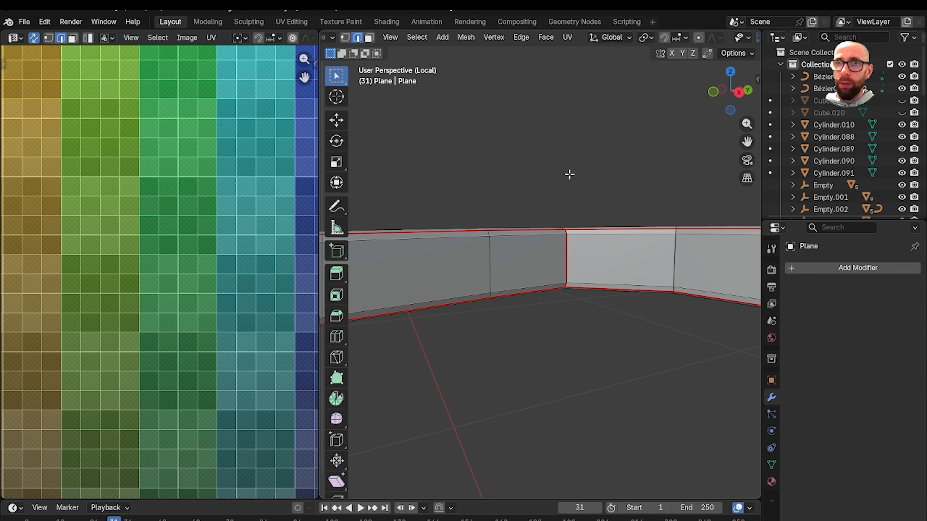
pyautogui.scroll(-5, 596, 222)
pyautogui.moveTo(598, 243); pyautogui.dragTo(631, 278, button='middle')
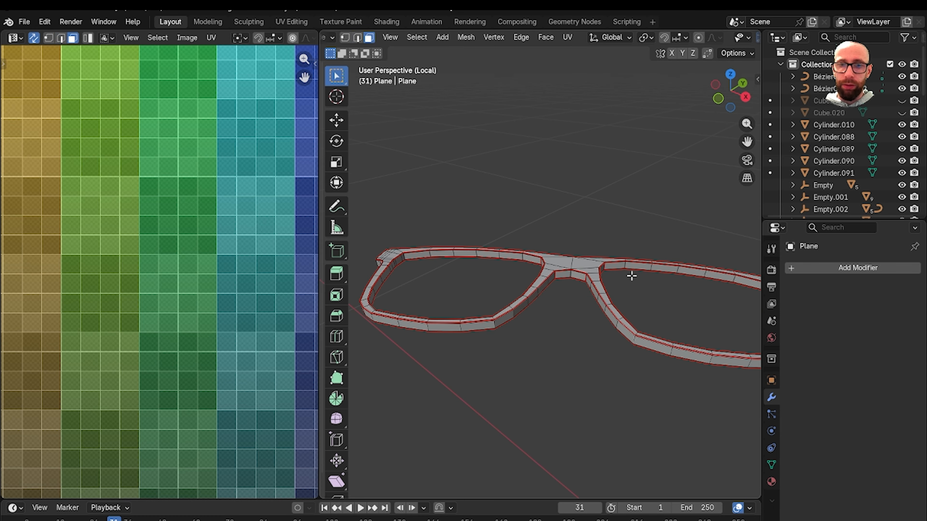
pyautogui.press('a')
pyautogui.press('u')
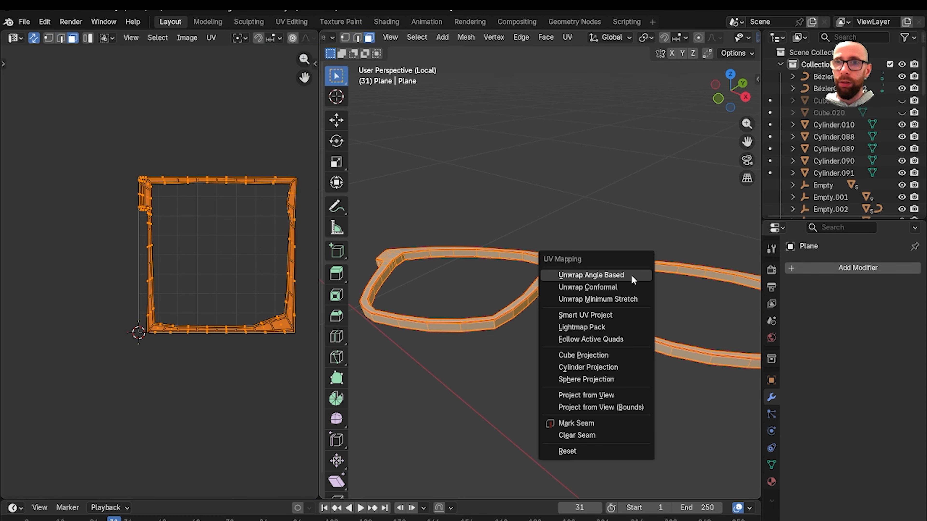
pyautogui.click(613, 299)
pyautogui.hotkey('alt', 'a')
pyautogui.scroll(3, 261, 177)
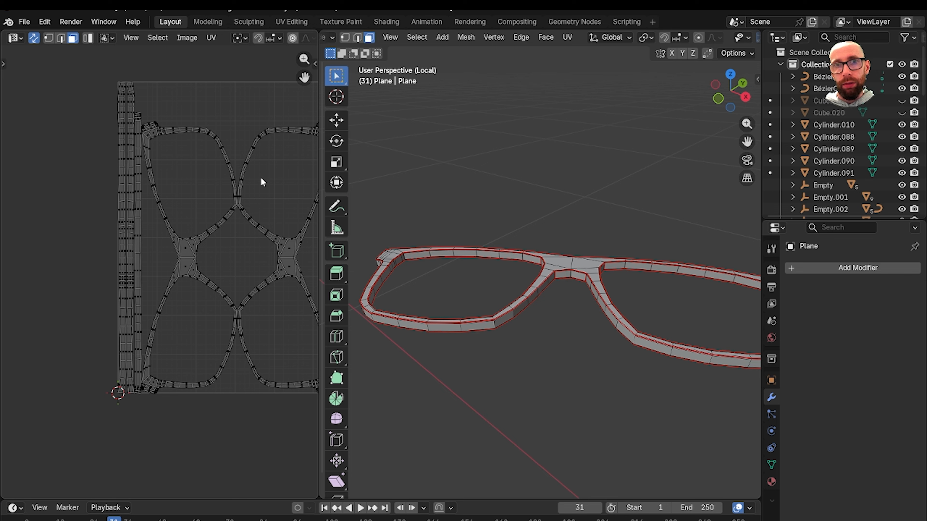
# - Return to the full scene in Object Mode and hide the unwrapped glasses frame
pyautogui.scroll(-3, 580, 243)
pyautogui.press('Tab')
pyautogui.press('KP_Divide')
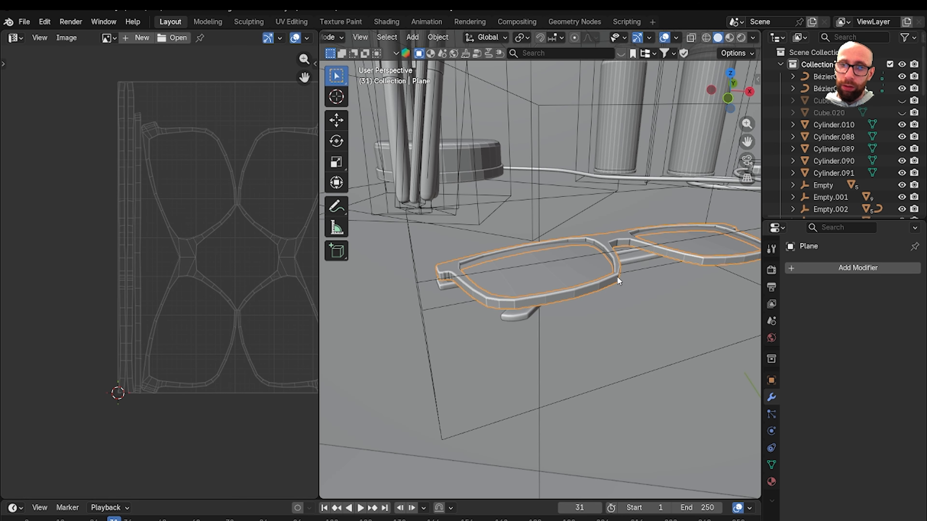
pyautogui.press('h')
# - Isolate the lens nearest the pencils and mark the edge loops around its rim as seams
pyautogui.moveTo(619, 276); pyautogui.dragTo(590, 350, button='middle')
pyautogui.click(561, 279)
pyautogui.press('KP_Divide')
pyautogui.press('Tab')
pyautogui.scroll(4, 544, 390)
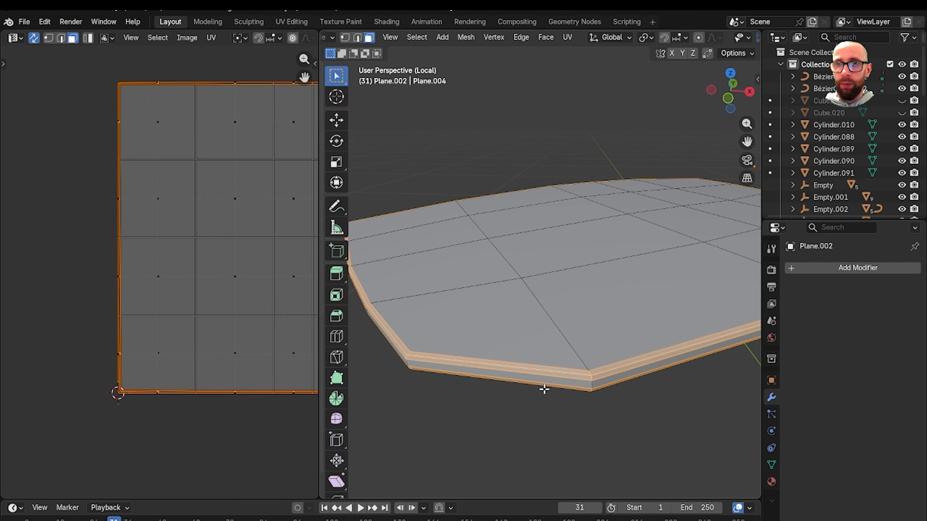
pyautogui.press('2')
pyautogui.keyDown('shift'); pyautogui.moveTo(526, 385); pyautogui.dragTo(541, 275, button='middle'); pyautogui.keyUp('shift')
pyautogui.keyDown('alt'); pyautogui.click(507, 320); pyautogui.keyUp('alt')
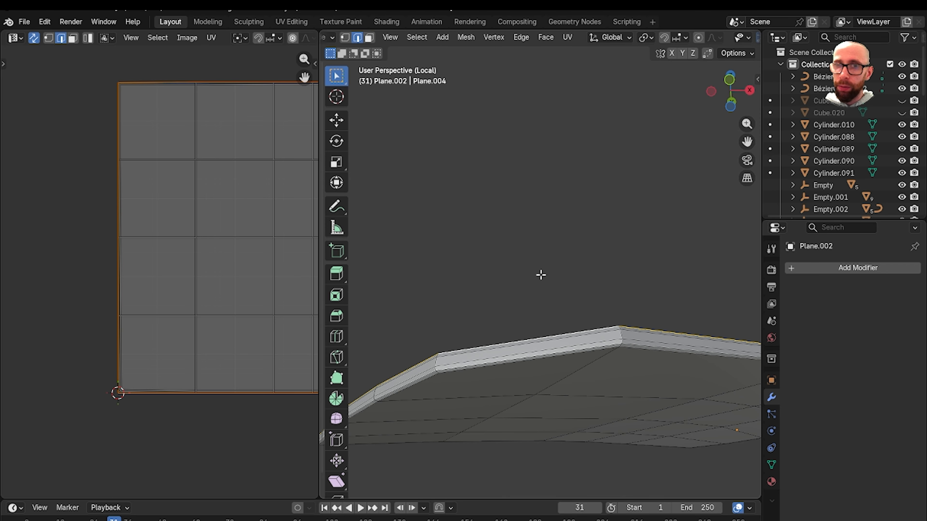
pyautogui.moveTo(560, 356); pyautogui.dragTo(606, 328, button='middle')
pyautogui.hotkey('ctrl', 'e')
pyautogui.click(591, 384)
# - Mark the short edge across the lens rim at its pointed corner as a seam
pyautogui.click(599, 347)
pyautogui.scroll(-3, 584, 272)
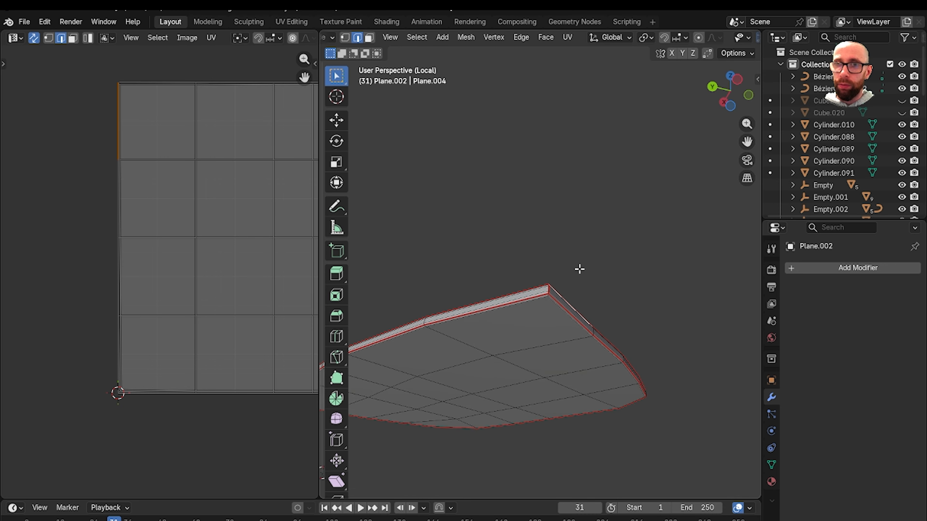
pyautogui.moveTo(580, 269); pyautogui.dragTo(438, 332, button='middle')
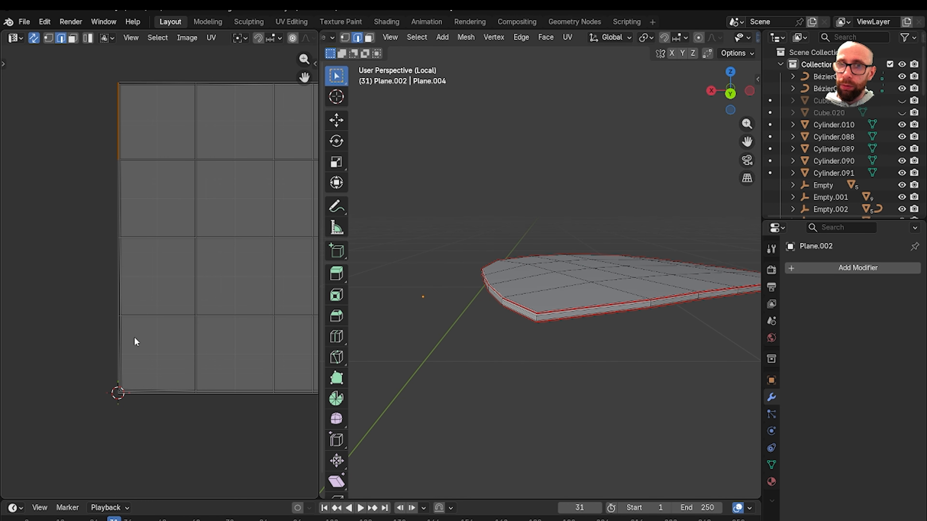
pyautogui.scroll(6, 498, 372)
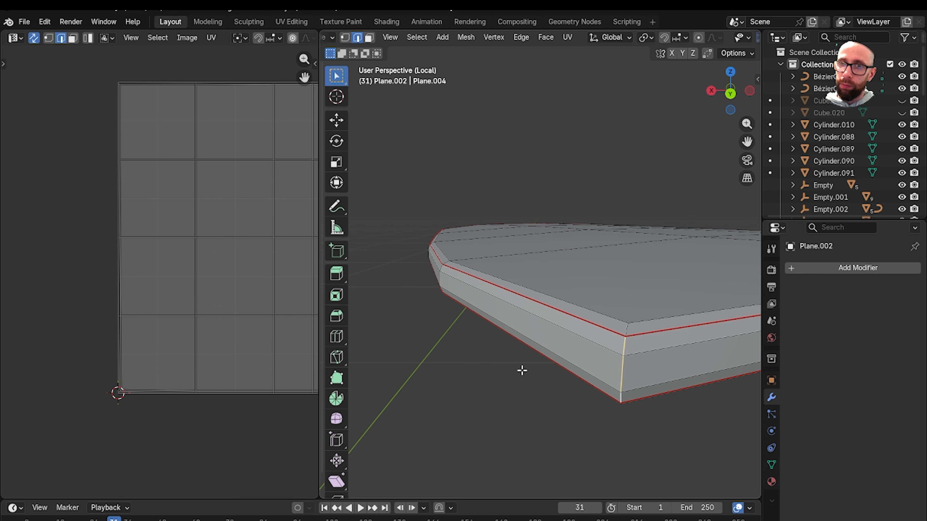
pyautogui.hotkey('ctrl', 'e')
pyautogui.click(463, 388)
# - Unwrap all faces of the lens along the marked seams
pyautogui.moveTo(463, 388); pyautogui.dragTo(498, 381, button='middle')
pyautogui.press('3')
pyautogui.press('a')
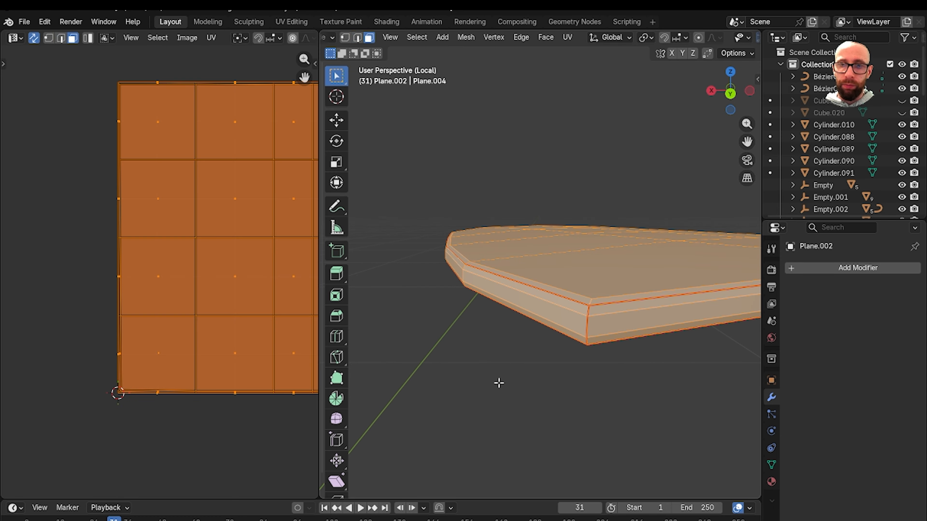
pyautogui.press('u')
pyautogui.click(498, 382)
pyautogui.click(531, 277)
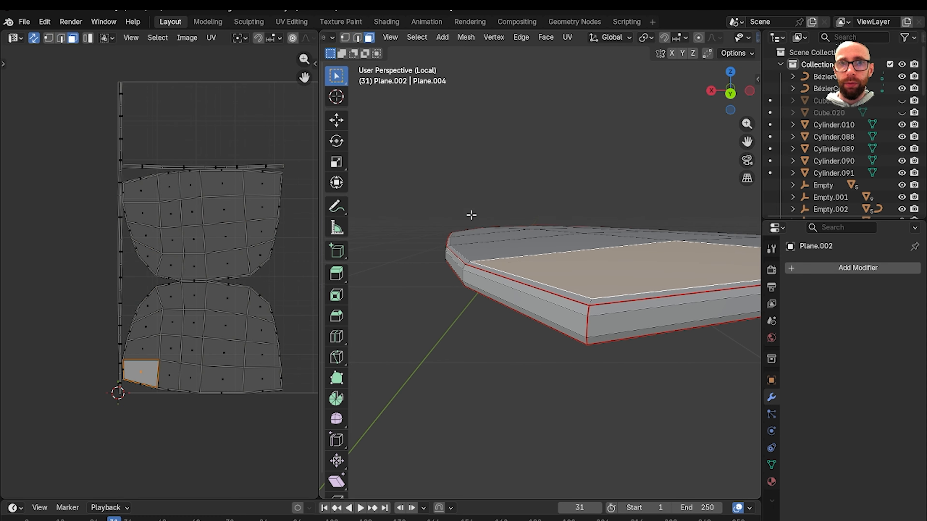
# - Return to the full scene and hide the unwrapped lens
pyautogui.press('Tab')
pyautogui.press('/')
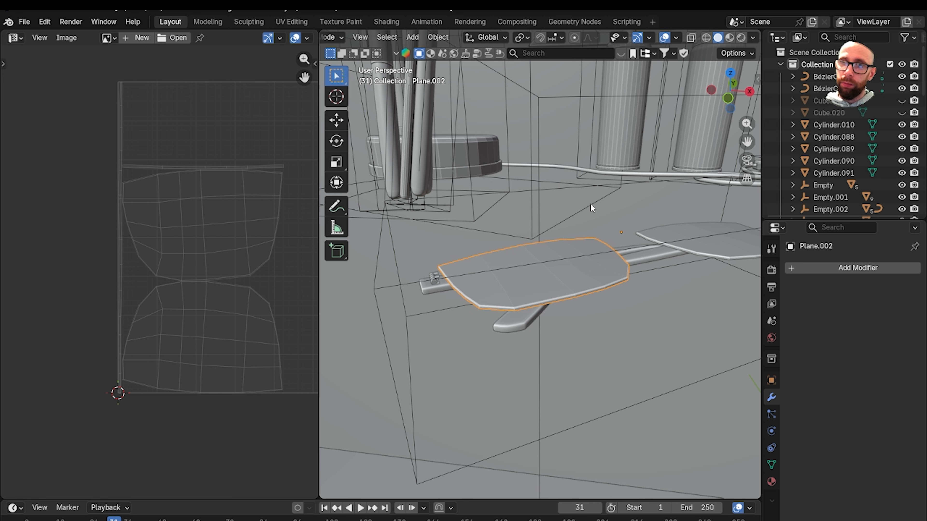
pyautogui.click(554, 258)
pyautogui.click(531, 275)
pyautogui.press('h')
# - Isolate the remaining eyeglass lens and open its mesh for editing
pyautogui.keyDown('shift'); pyautogui.moveTo(531, 275); pyautogui.dragTo(497, 265, button='middle'); pyautogui.keyUp('shift')
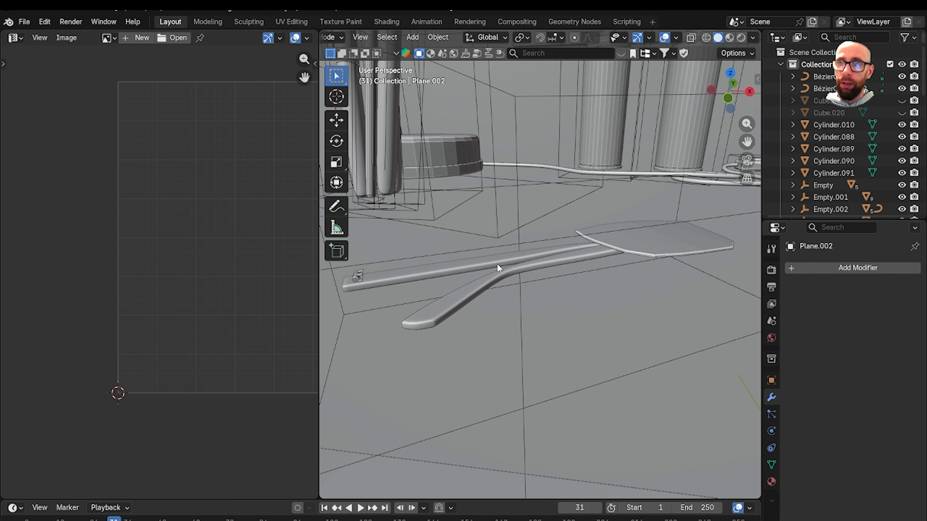
pyautogui.scroll(7, 532, 297)
pyautogui.scroll(-6, 518, 286)
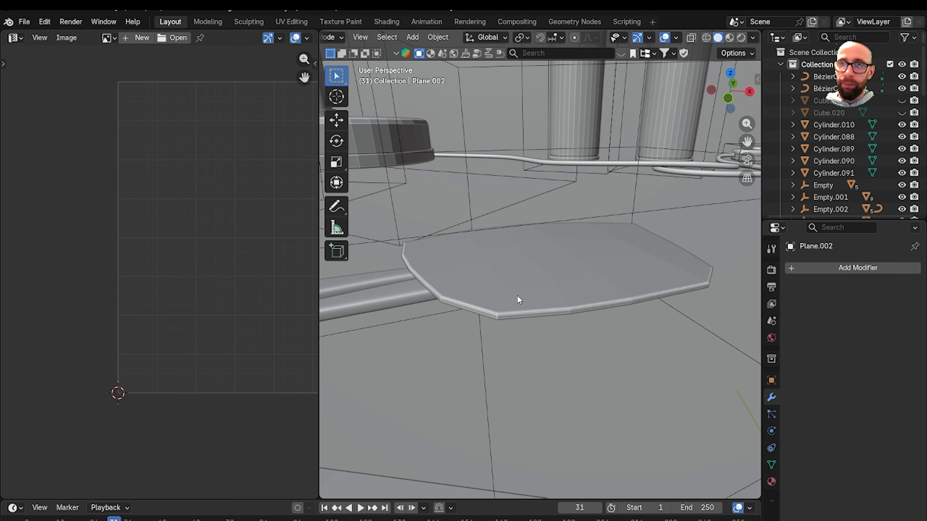
pyautogui.click(517, 295)
pyautogui.press('/')
pyautogui.press('Tab')
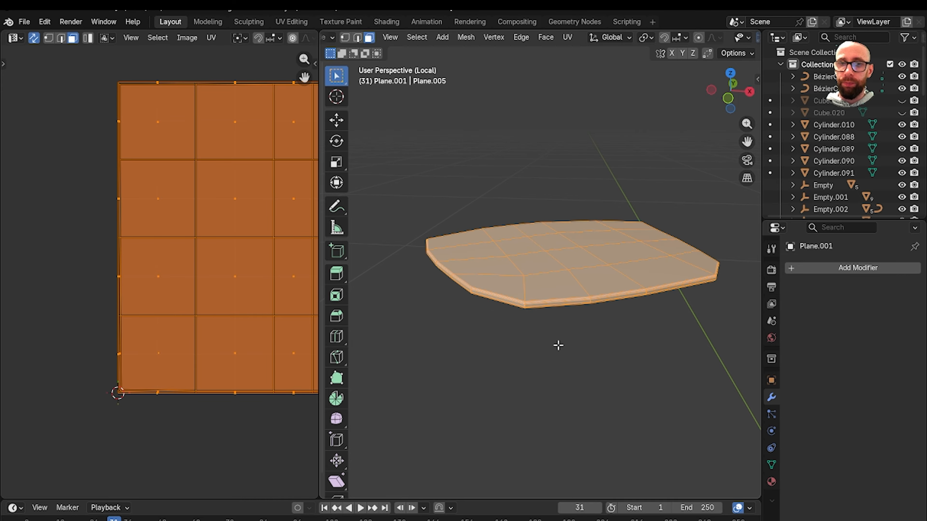
# - Mark the edge loops around the lens rim and the short edges across the rim at its corner as seams
pyautogui.scroll(2, 555, 367)
pyautogui.press('2')
pyautogui.scroll(3, 509, 346)
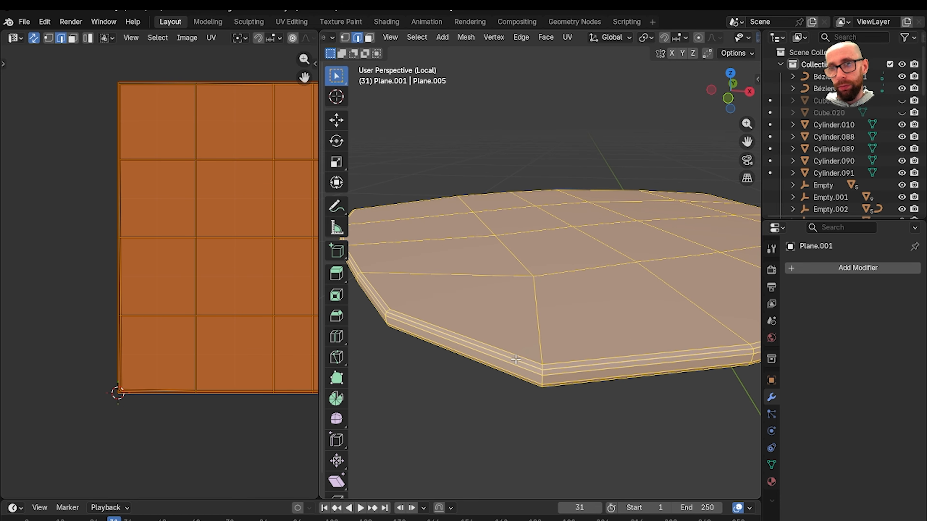
pyautogui.keyDown('alt'); pyautogui.click(516, 360); pyautogui.keyUp('alt')
pyautogui.moveTo(516, 360); pyautogui.dragTo(554, 284, button='middle')
pyautogui.scroll(-4, 522, 390)
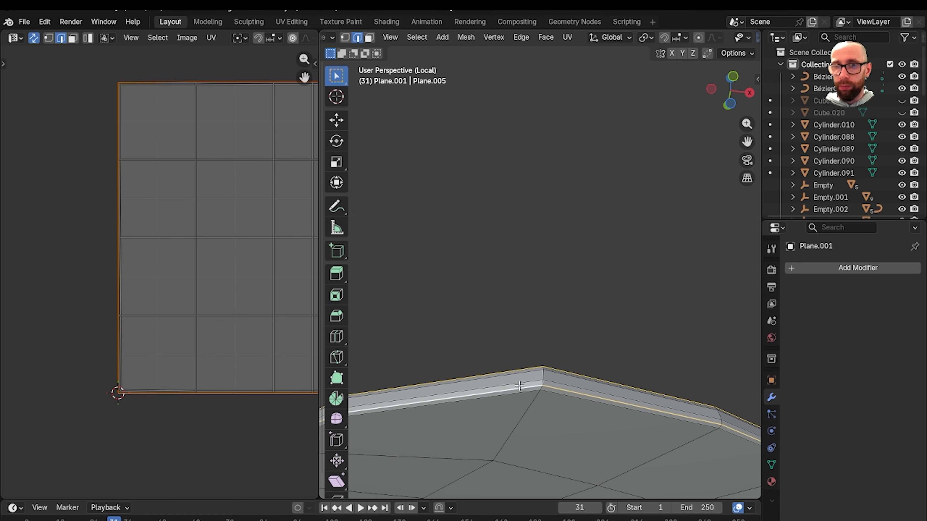
pyautogui.moveTo(455, 368); pyautogui.dragTo(591, 298, button='middle')
pyautogui.scroll(5, 470, 385)
pyautogui.scroll(1, 553, 343)
pyautogui.scroll(4, 592, 307)
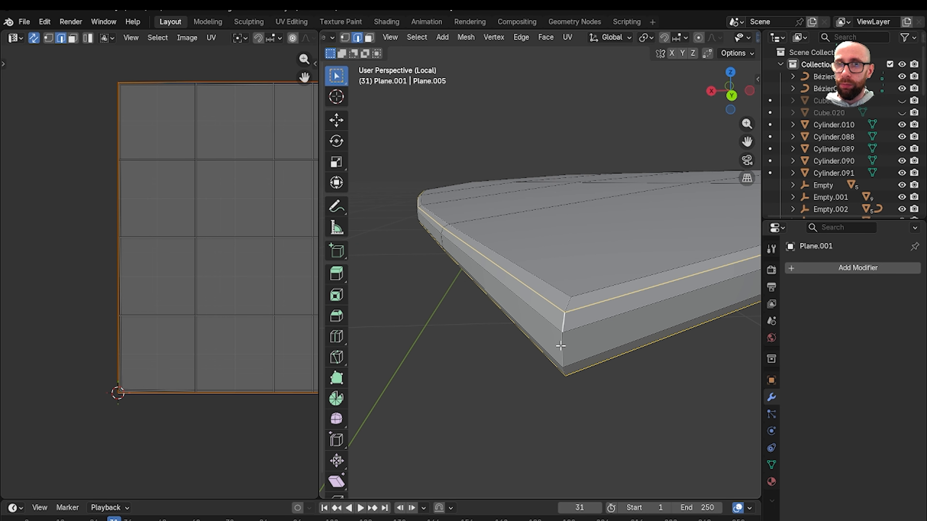
pyautogui.rightClick(441, 331)
pyautogui.click(442, 331)
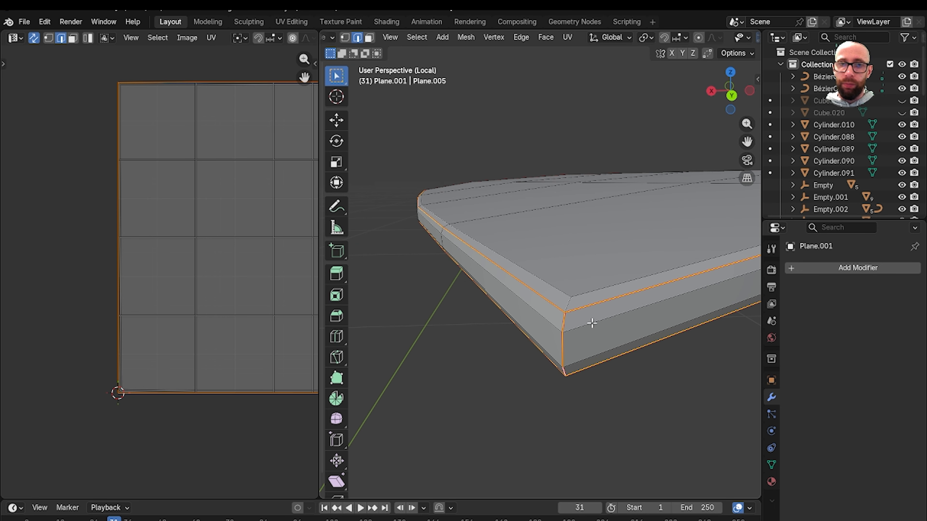
# - Unwrap all faces of this lens along its seams and leave mesh editing
pyautogui.press('3')
pyautogui.press('a')
pyautogui.press('u')
pyautogui.click(588, 322)
pyautogui.press('Tab')
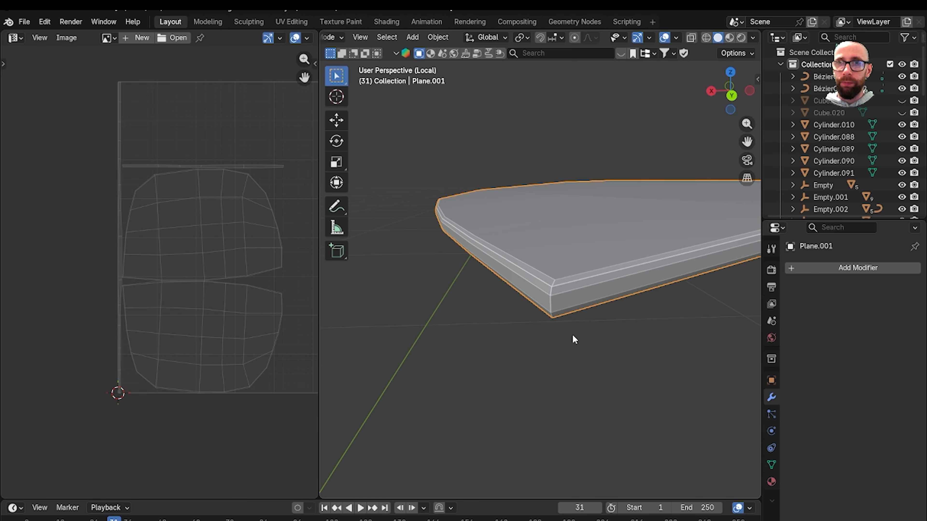
# - Return to the full scene and hide the second unwrapped lens
pyautogui.press('/')
pyautogui.scroll(-2, 623, 351)
pyautogui.click(545, 277)
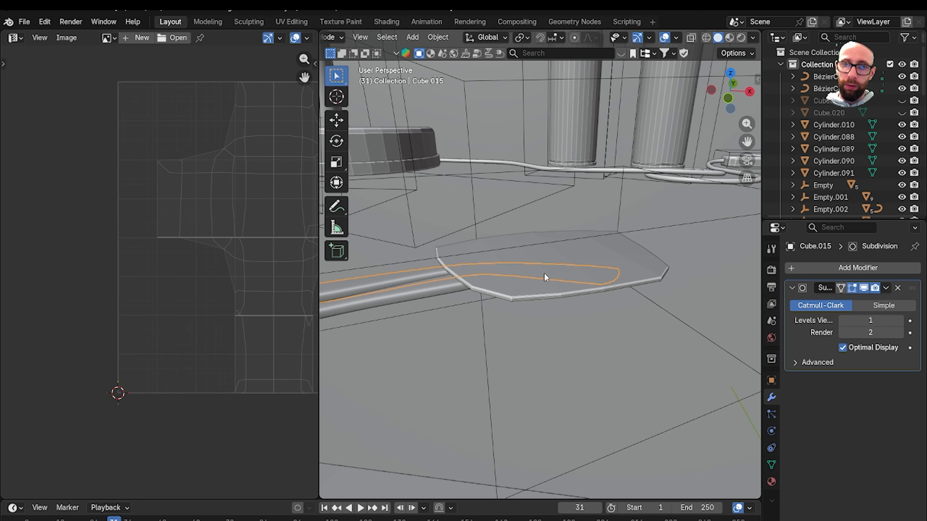
pyautogui.click(583, 248)
pyautogui.press('h')
pyautogui.scroll(-2, 454, 298)
pyautogui.keyDown('shift'); pyautogui.moveTo(454, 298); pyautogui.dragTo(522, 292, button='middle'); pyautogui.keyUp('shift')
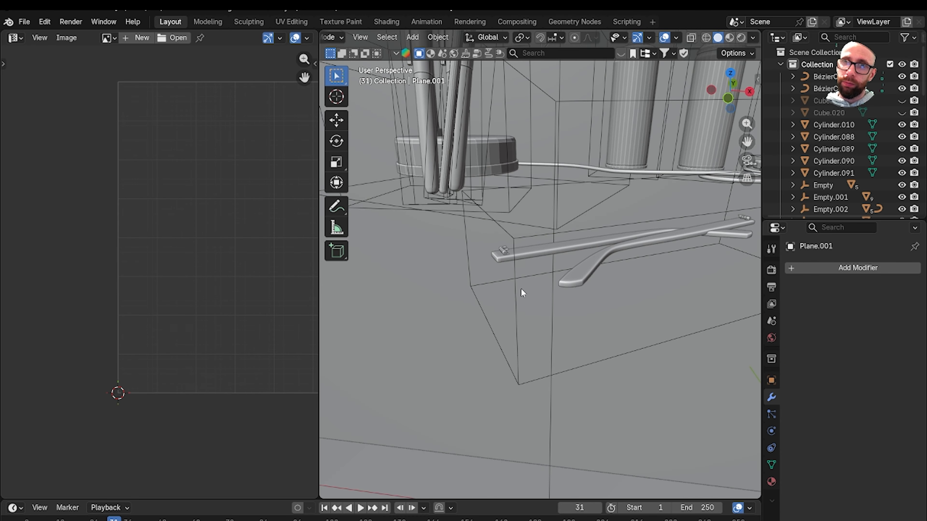
# - Save the Blender file under its current name
pyautogui.keyDown('shift'); pyautogui.moveTo(577, 260); pyautogui.dragTo(464, 319, button='middle'); pyautogui.keyUp('shift')
pyautogui.click(24, 22)
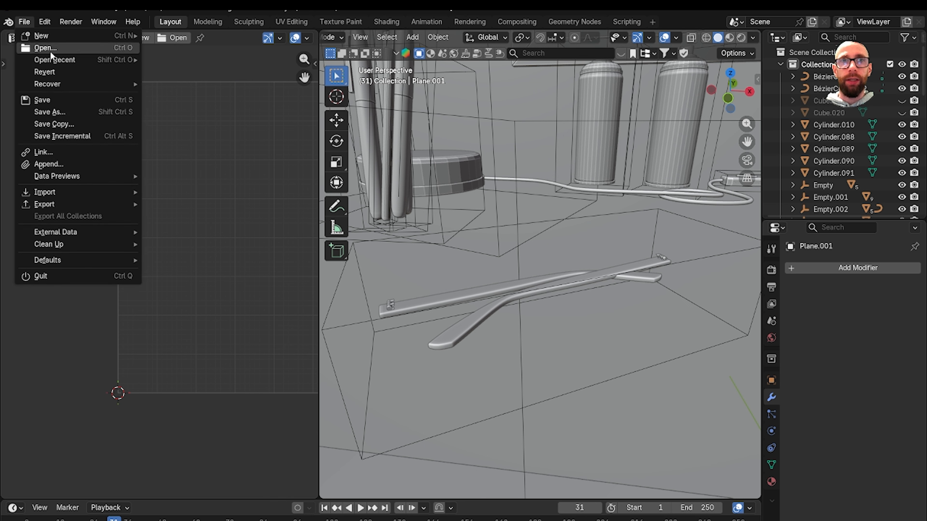
pyautogui.click(69, 98)
# - Isolate the eyeglasses' front temple arm and remove its Subdivision modifier
pyautogui.keyDown('shift'); pyautogui.moveTo(453, 274); pyautogui.dragTo(508, 224, button='middle'); pyautogui.keyUp('shift')
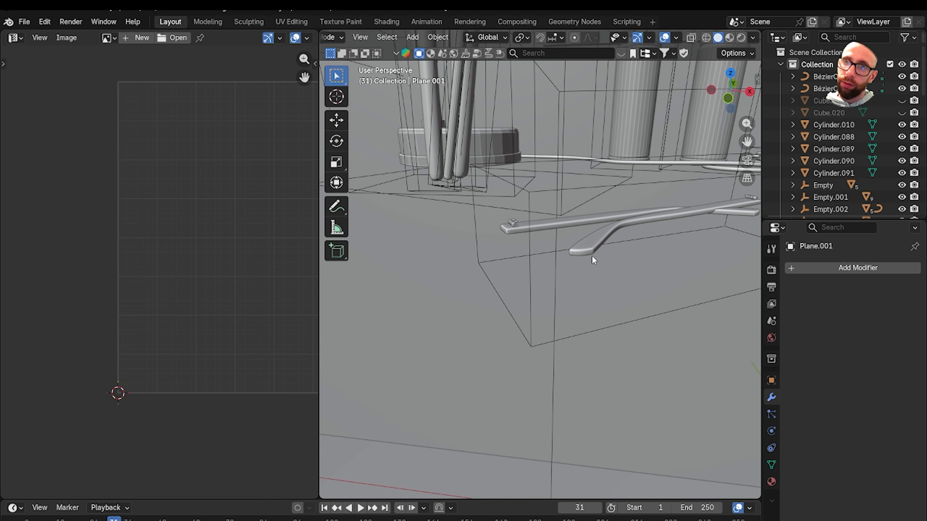
pyautogui.click(592, 245)
pyautogui.press('KP_Divide')
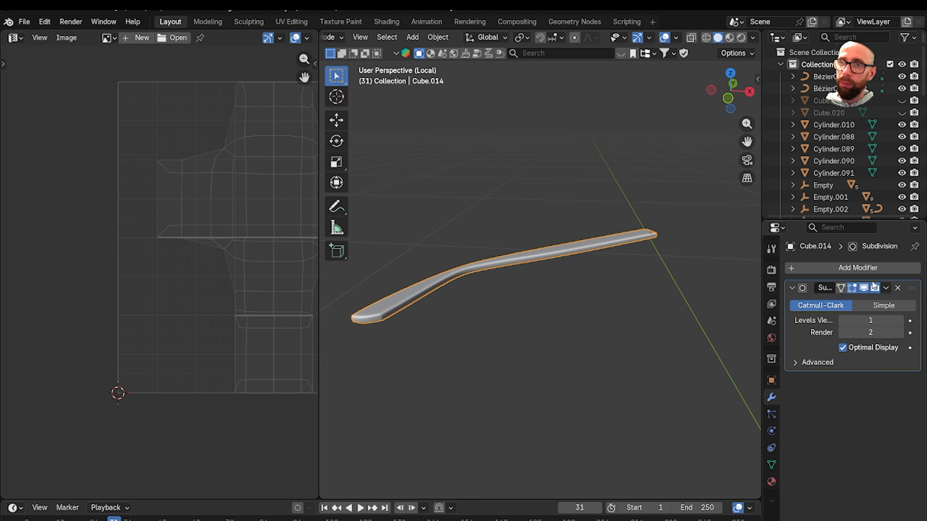
pyautogui.click(898, 288)
# - Shade the isolated temple arm flat
pyautogui.keyDown('shift'); pyautogui.moveTo(424, 323); pyautogui.dragTo(494, 306, button='middle'); pyautogui.keyUp('shift')
pyautogui.scroll(3, 457, 314)
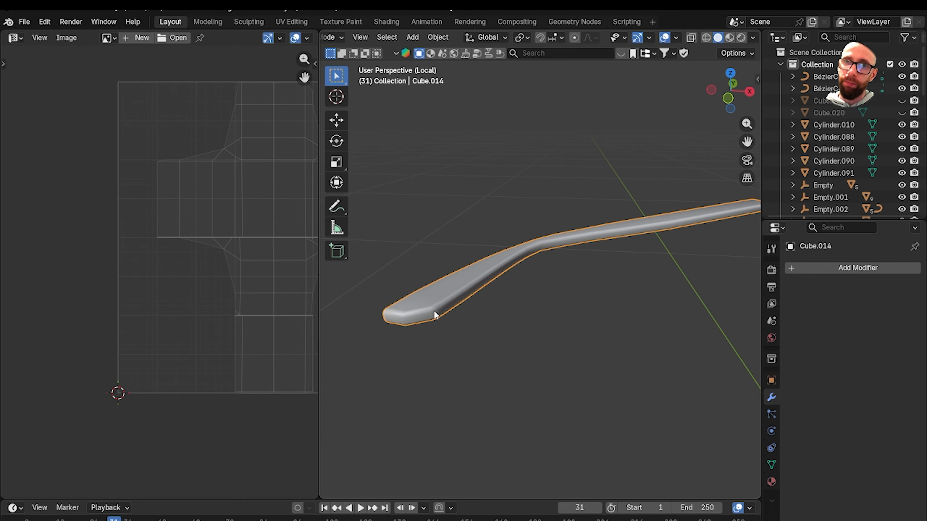
pyautogui.rightClick(424, 323)
pyautogui.click(423, 316)
pyautogui.rightClick(437, 305)
pyautogui.click(425, 320)
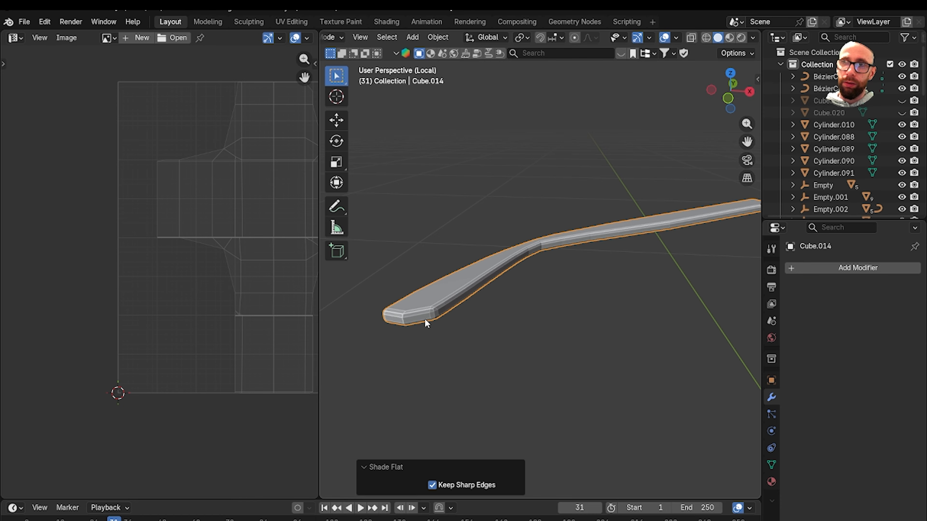
# - Select the edge loops running along the upper and lower borders of the temple arm's mesh
pyautogui.press('Tab')
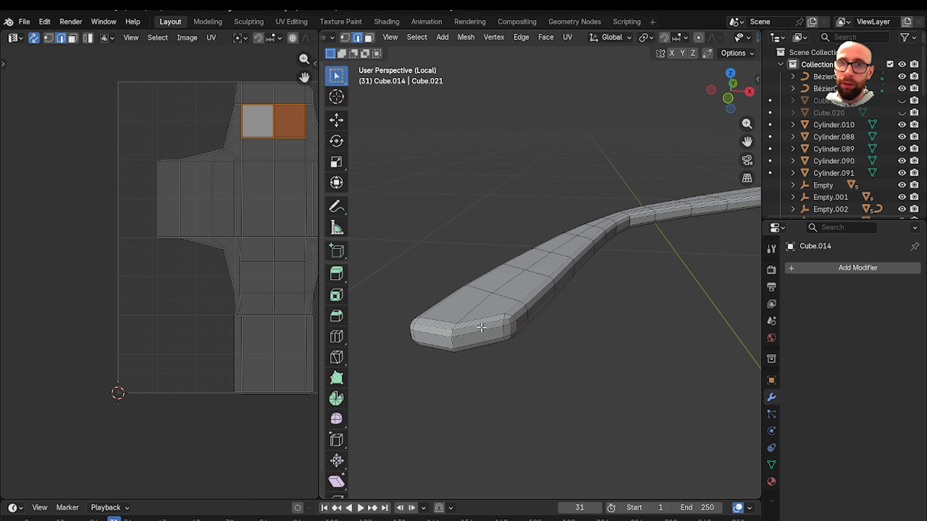
pyautogui.keyDown('alt'); pyautogui.click(482, 328); pyautogui.keyUp('alt')
pyautogui.moveTo(507, 352); pyautogui.dragTo(594, 359, button='middle')
pyautogui.keyDown('alt'); pyautogui.keyDown('shift'); pyautogui.click(532, 295); pyautogui.keyUp('shift'); pyautogui.keyUp('alt')
pyautogui.keyDown('alt'); pyautogui.keyDown('shift'); pyautogui.click(456, 180); pyautogui.keyUp('shift'); pyautogui.keyUp('alt')
pyautogui.keyDown('alt'); pyautogui.keyDown('shift'); pyautogui.click(541, 238); pyautogui.keyUp('shift'); pyautogui.keyUp('alt')
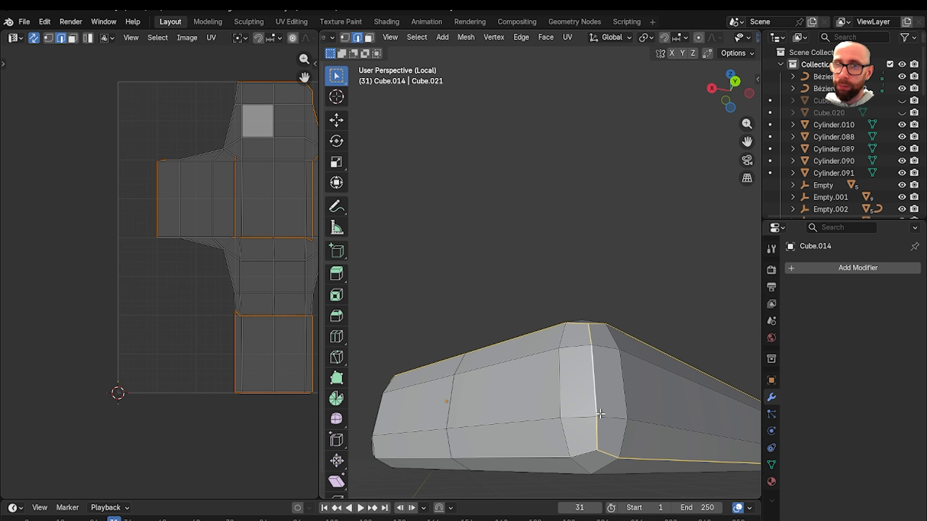
# - Add the remaining border edges and the upright corner edges at the temple arm's end to the selection
pyautogui.keyDown('shift'); pyautogui.moveTo(600, 414); pyautogui.dragTo(602, 357, button='middle'); pyautogui.keyUp('shift')
pyautogui.keyDown('shift'); pyautogui.click(550, 405); pyautogui.keyUp('shift')
pyautogui.scroll(-2, 533, 389)
pyautogui.scroll(2, 638, 385)
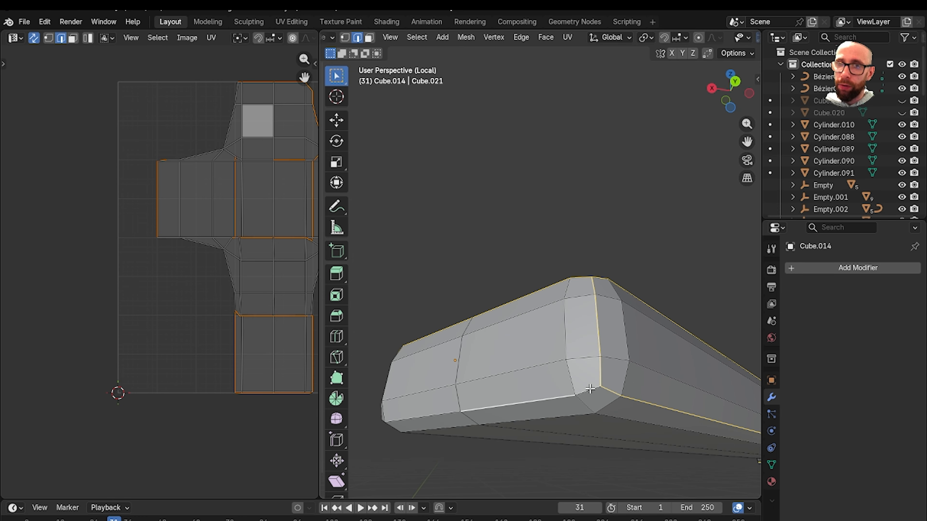
pyautogui.moveTo(561, 327); pyautogui.dragTo(702, 349, button='middle')
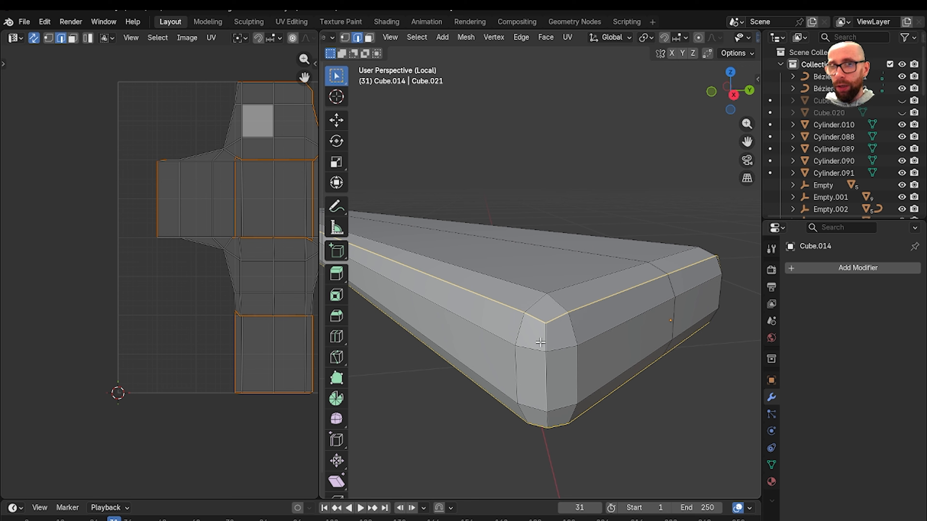
pyautogui.scroll(-6, 557, 353)
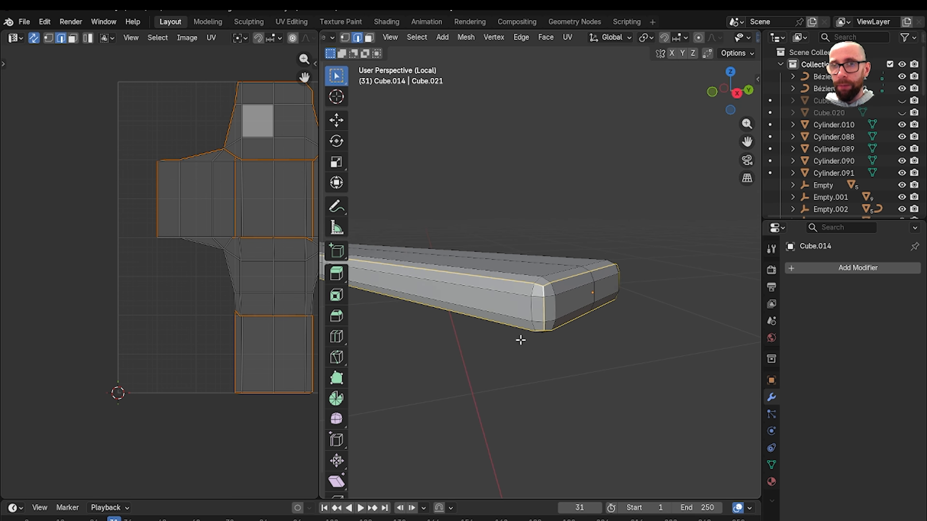
# - Check the selected edges along the whole temple arm and mark them as seams
pyautogui.scroll(-2, 491, 314)
pyautogui.keyDown('shift'); pyautogui.moveTo(489, 313); pyautogui.dragTo(711, 359, button='middle'); pyautogui.keyUp('shift')
pyautogui.keyDown('shift'); pyautogui.moveTo(557, 339); pyautogui.dragTo(677, 346, button='middle'); pyautogui.keyUp('shift')
pyautogui.scroll(3, 638, 336)
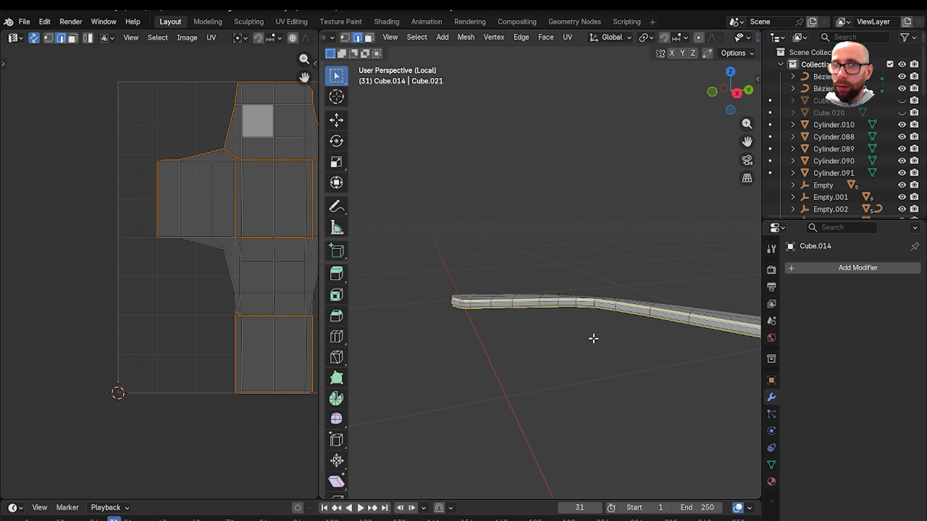
pyautogui.moveTo(565, 339); pyautogui.dragTo(657, 341, button='middle')
pyautogui.scroll(-3, 382, 373)
pyautogui.moveTo(387, 376); pyautogui.dragTo(520, 368, button='middle')
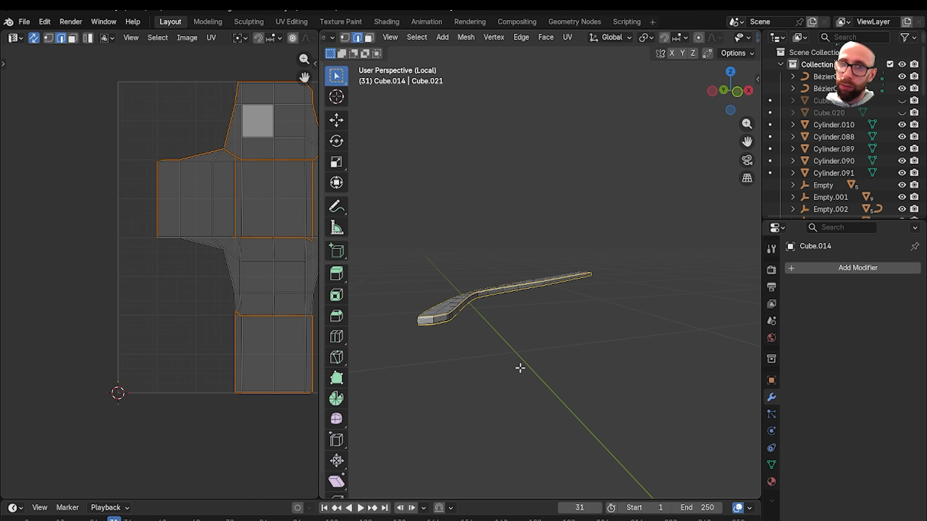
pyautogui.keyDown('shift'); pyautogui.moveTo(434, 368); pyautogui.dragTo(502, 354, button='middle'); pyautogui.keyUp('shift')
pyautogui.scroll(8, 501, 353)
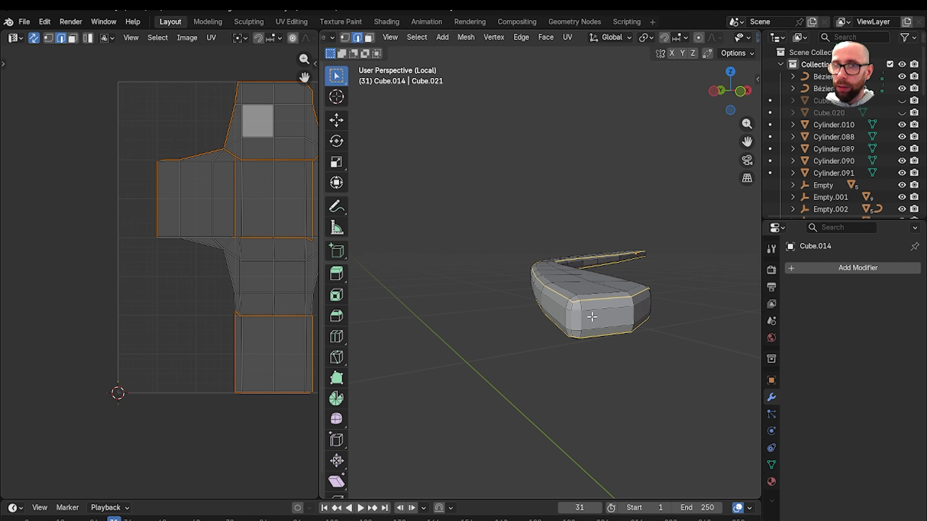
pyautogui.rightClick(508, 342)
pyautogui.click(509, 390)
# - Unwrap all faces of the temple arm along the marked seams and leave mesh editing
pyautogui.press('3')
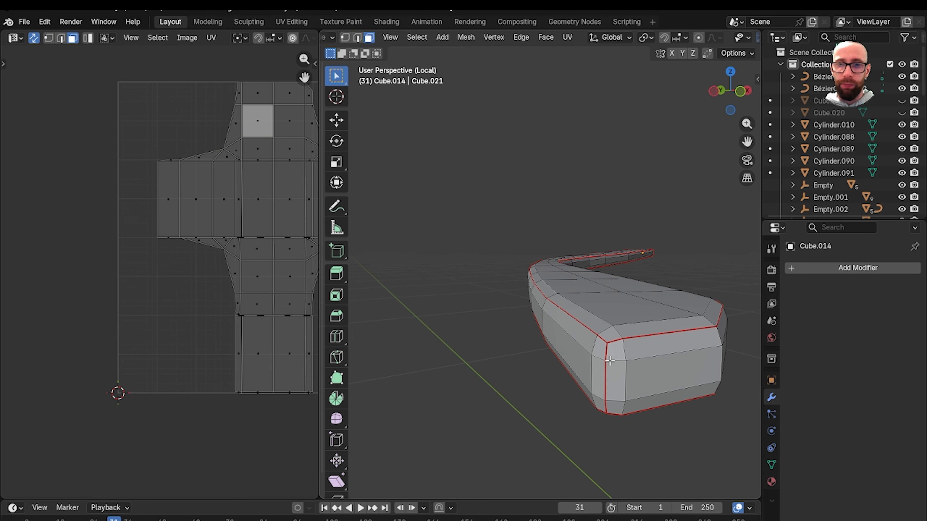
pyautogui.press('a')
pyautogui.press('u')
pyautogui.click(608, 386)
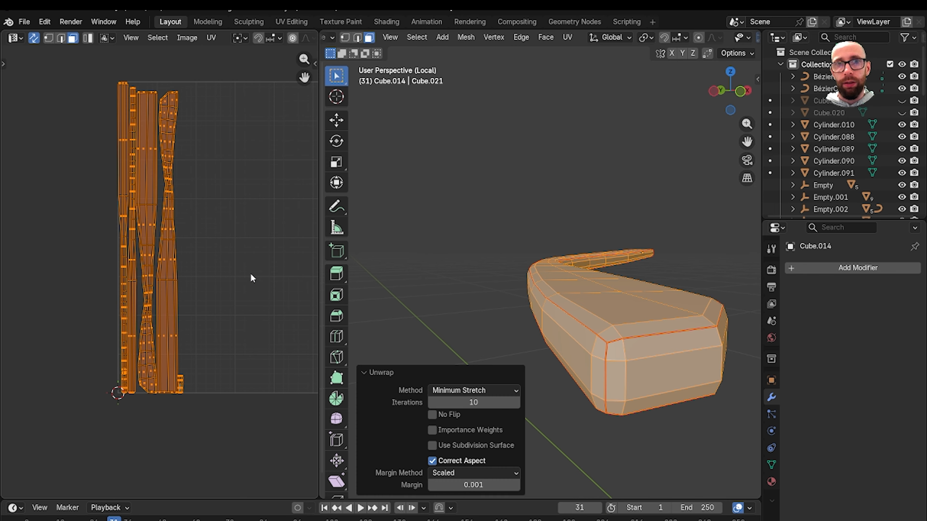
pyautogui.press('Tab')
pyautogui.press('Tab')
pyautogui.press('Tab')
# - Isolate the other temple arm, removing its Subdivision modifier and shading it flat
pyautogui.press('KP_Divide')
pyautogui.click(453, 281)
pyautogui.press('KP_Divide')
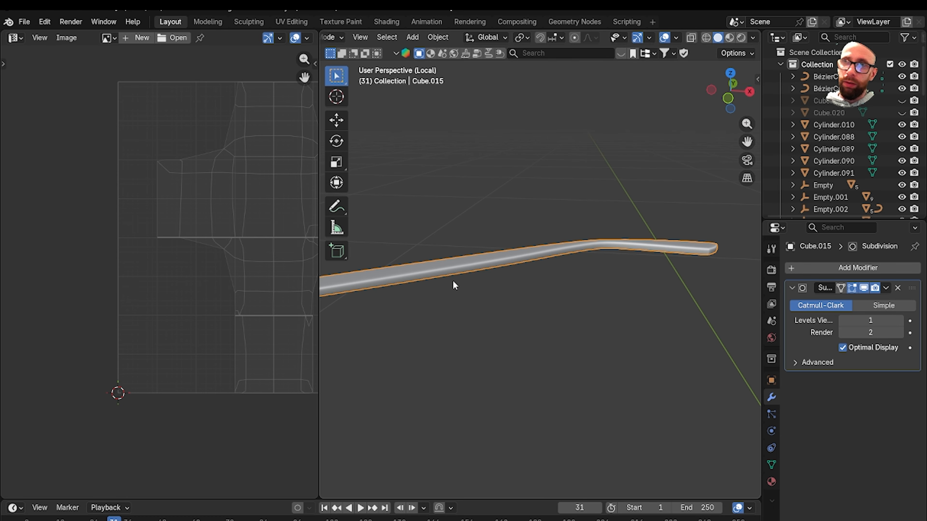
pyautogui.click(898, 288)
pyautogui.rightClick(482, 263)
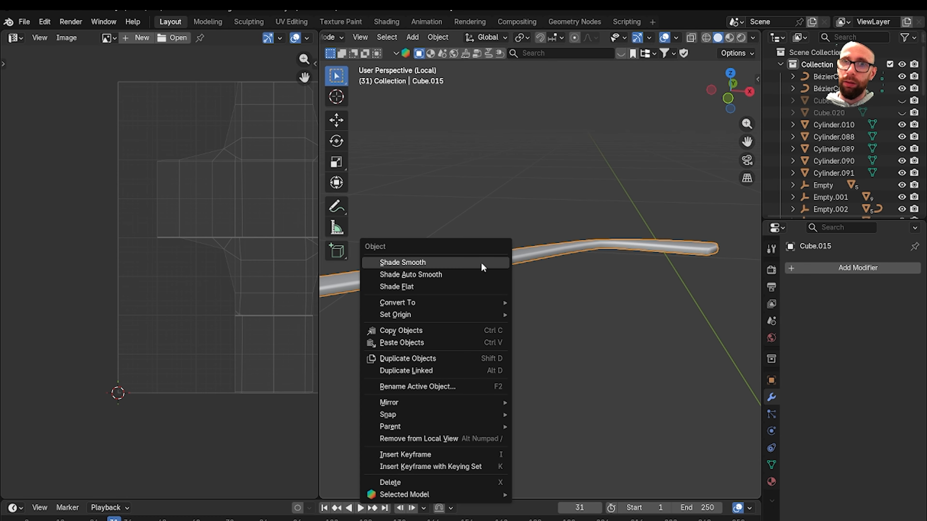
pyautogui.click(466, 285)
# - Select the edge loops around the upper and lower borders of the second temple arm's mesh
pyautogui.press('Tab')
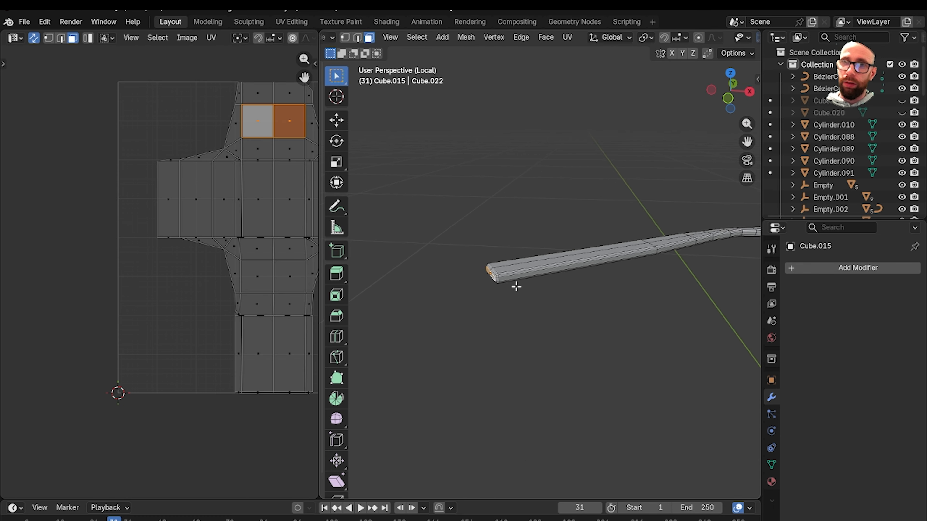
pyautogui.scroll(5, 529, 300)
pyautogui.press('2')
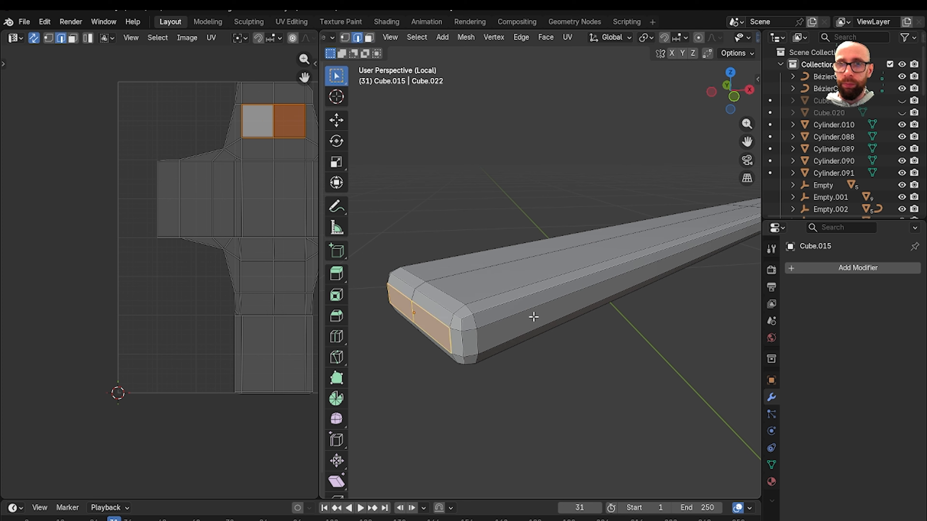
pyautogui.keyDown('alt'); pyautogui.click(494, 309); pyautogui.keyUp('alt')
pyautogui.moveTo(517, 350); pyautogui.dragTo(509, 330, button='middle')
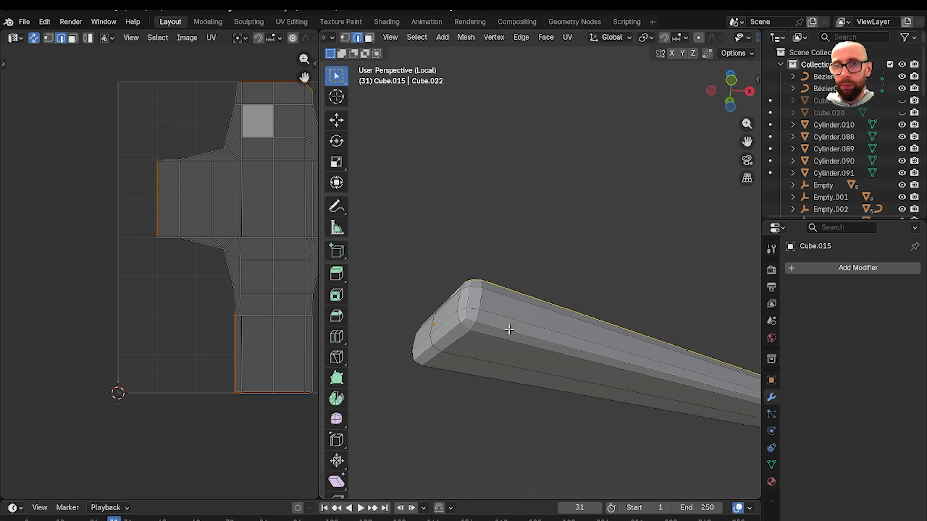
pyautogui.moveTo(450, 329); pyautogui.dragTo(476, 351, button='middle')
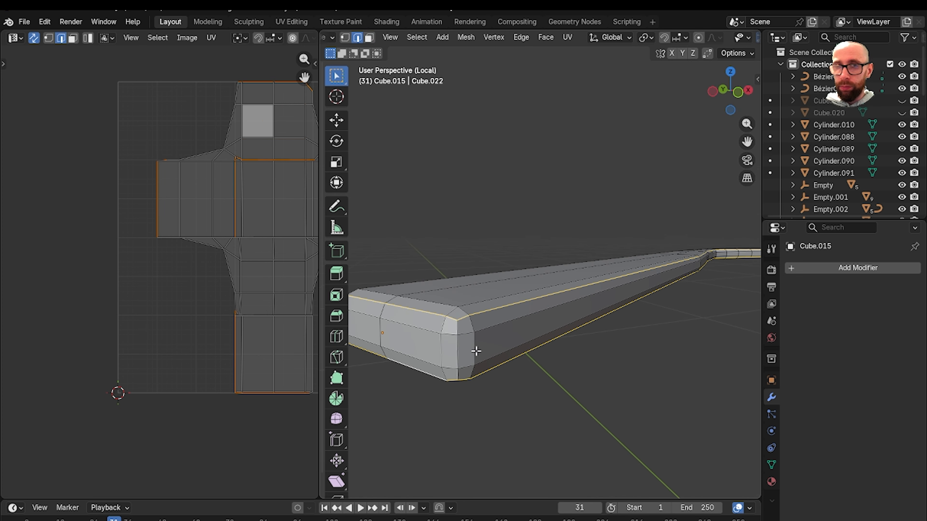
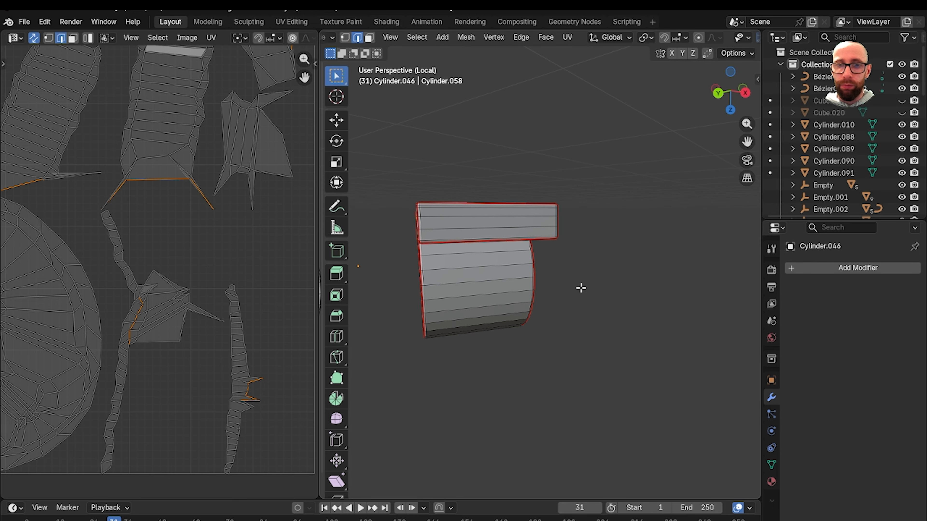
# - Try to unwrap all faces of the hollow cylinder part with the attached block along its current seams
pyautogui.press('3')
pyautogui.press('a')
pyautogui.press('u')
pyautogui.click(580, 288)
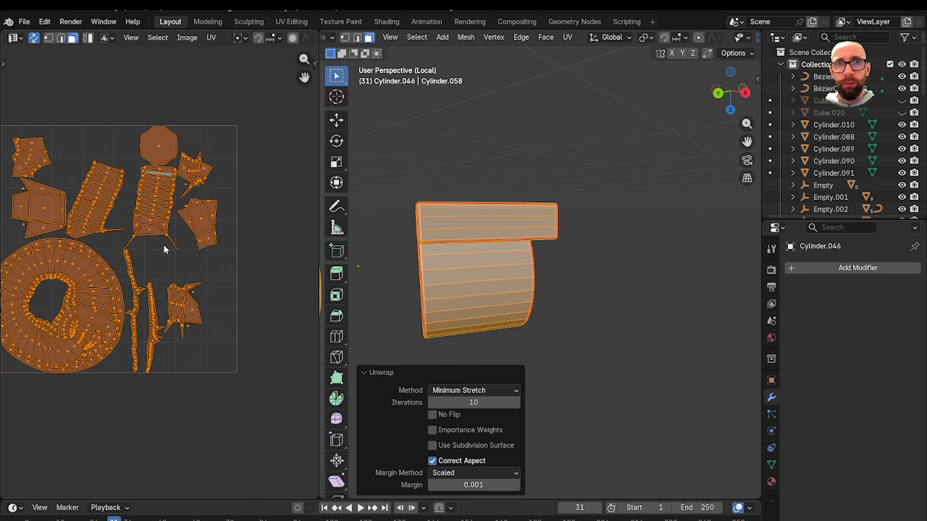
# - Examine the cylinder part's UV islands, selecting individual ones to see which faces they belong to
pyautogui.scroll(2, 193, 241)
pyautogui.moveTo(172, 240); pyautogui.dragTo(177, 248, button='middle')
pyautogui.scroll(4, 183, 219)
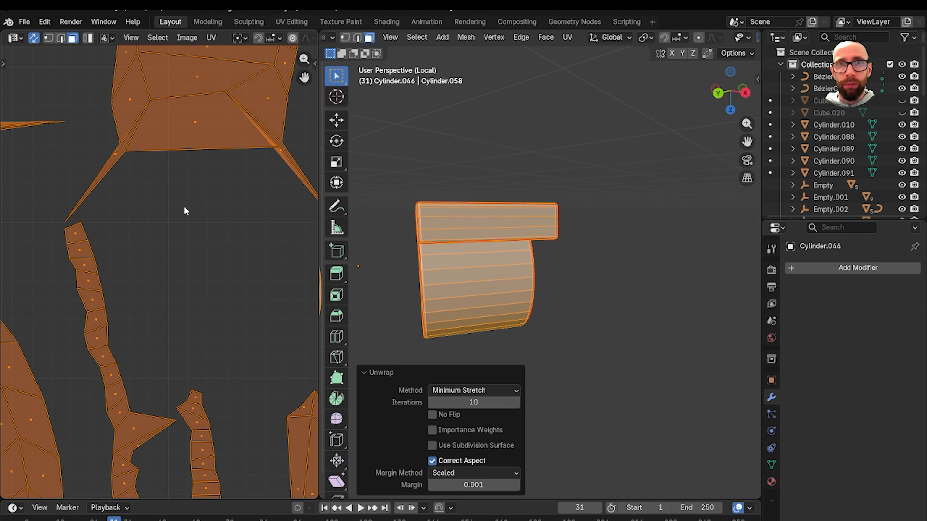
pyautogui.click(188, 139)
pyautogui.moveTo(456, 238); pyautogui.dragTo(511, 256, button='middle')
pyautogui.scroll(-8, 182, 227)
pyautogui.click(174, 207)
pyautogui.click(212, 214)
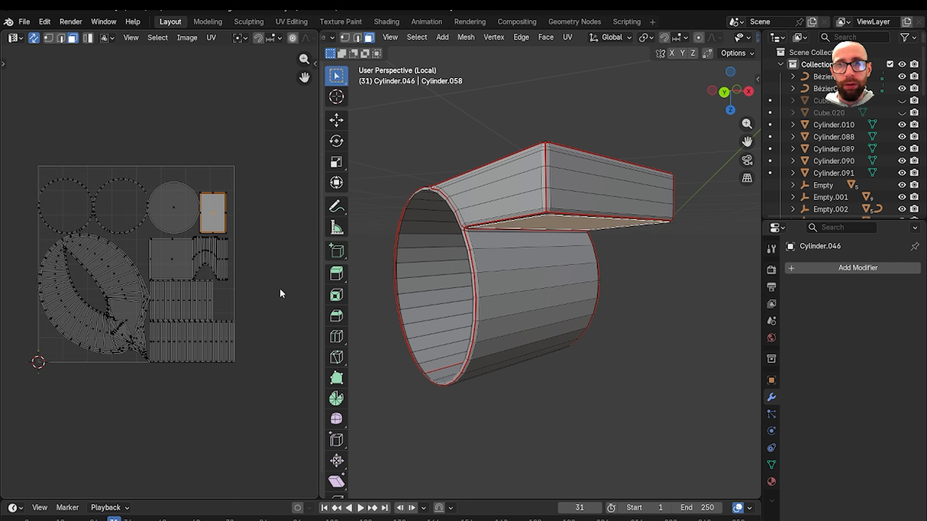
# - Select the edge loops bordering the block and rims of the second, unseamed hollow cylinder piece
pyautogui.scroll(-7, 458, 311)
pyautogui.press('Tab')
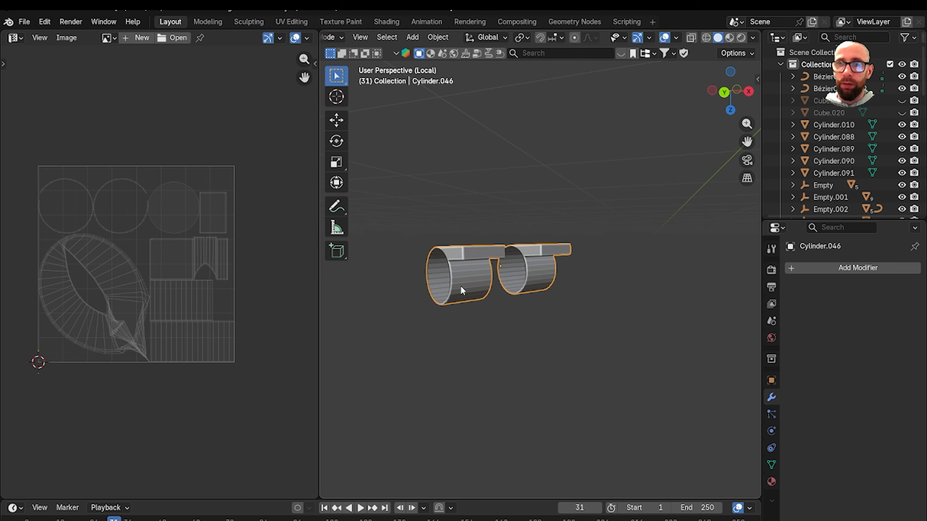
pyautogui.moveTo(461, 286); pyautogui.dragTo(564, 279, button='middle')
pyautogui.press('Tab')
pyautogui.scroll(2, 475, 289)
pyautogui.scroll(3, 501, 286)
pyautogui.scroll(3, 515, 283)
pyautogui.scroll(2, 473, 306)
pyautogui.press('2')
pyautogui.keyDown('alt'); pyautogui.click(554, 263); pyautogui.keyUp('alt')
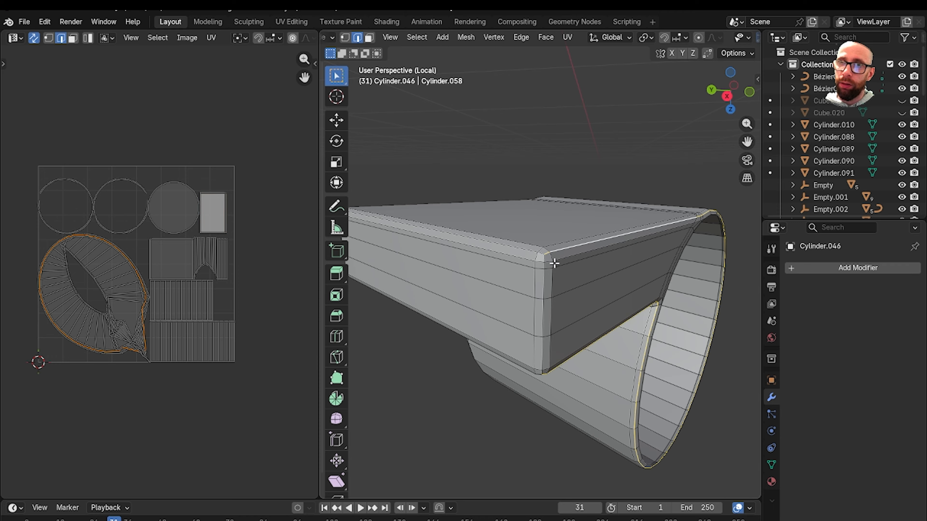
pyautogui.moveTo(517, 296); pyautogui.dragTo(587, 222, button='middle')
pyautogui.moveTo(657, 221); pyautogui.dragTo(549, 271, button='middle')
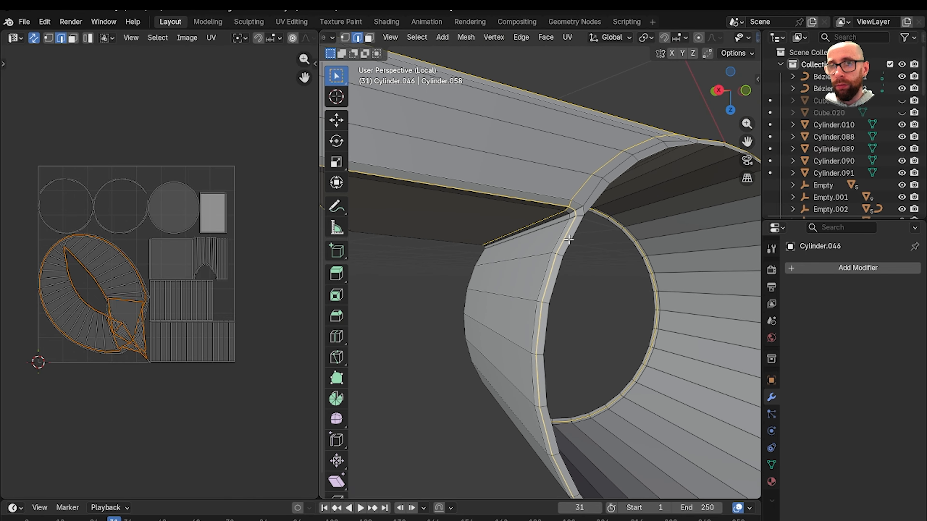
# - Mark the selected border loops and a lengthwise edge on the second cylinder piece as seams
pyautogui.moveTo(569, 240); pyautogui.dragTo(622, 234, button='middle')
pyautogui.scroll(-6, 609, 328)
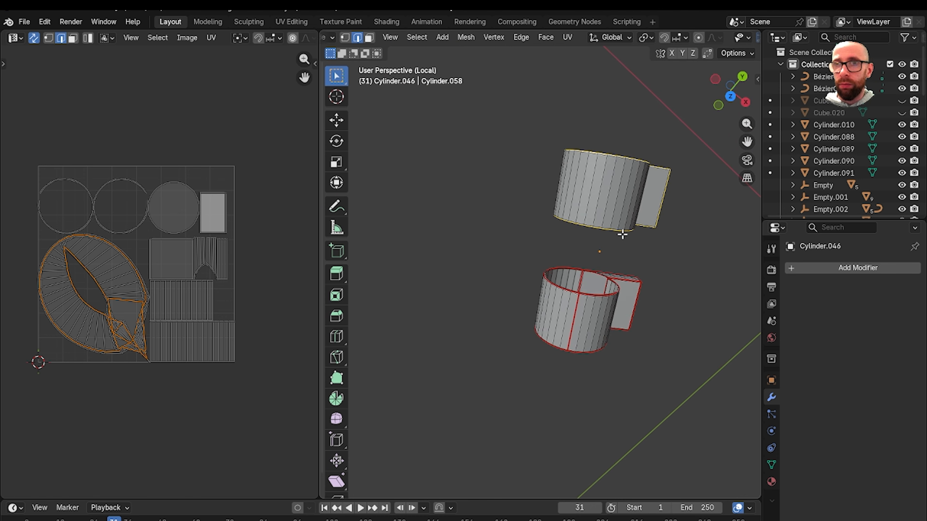
pyautogui.scroll(2, 591, 238)
pyautogui.rightClick(477, 218)
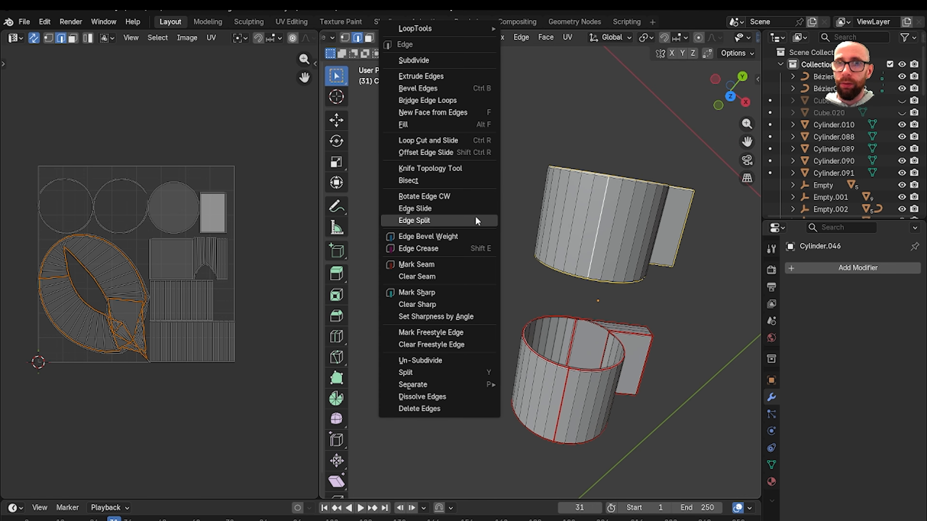
pyautogui.click(466, 265)
# - Unwrap all faces of both hollow cylinder pieces, then leave Edit Mode and the isolated view
pyautogui.press('3')
pyautogui.press('a')
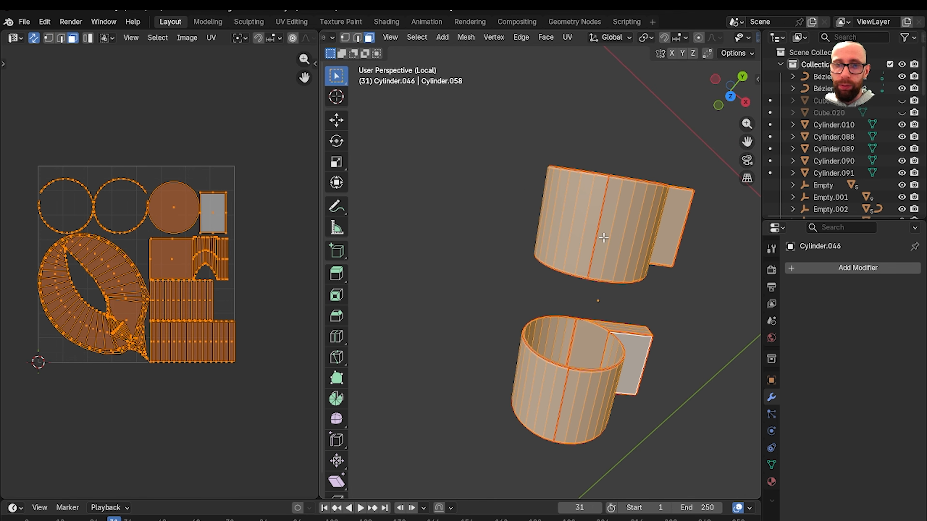
pyautogui.press('u')
pyautogui.click(600, 239)
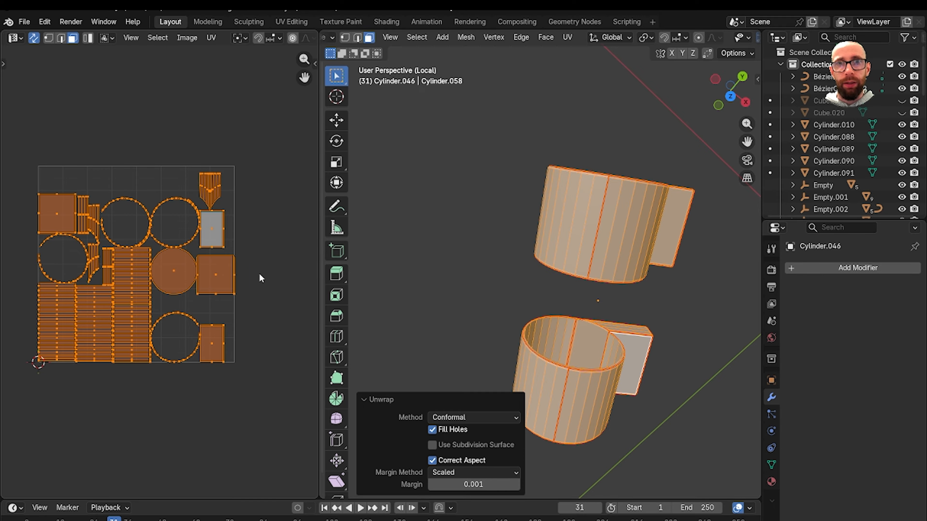
pyautogui.press('Tab')
pyautogui.press('/')
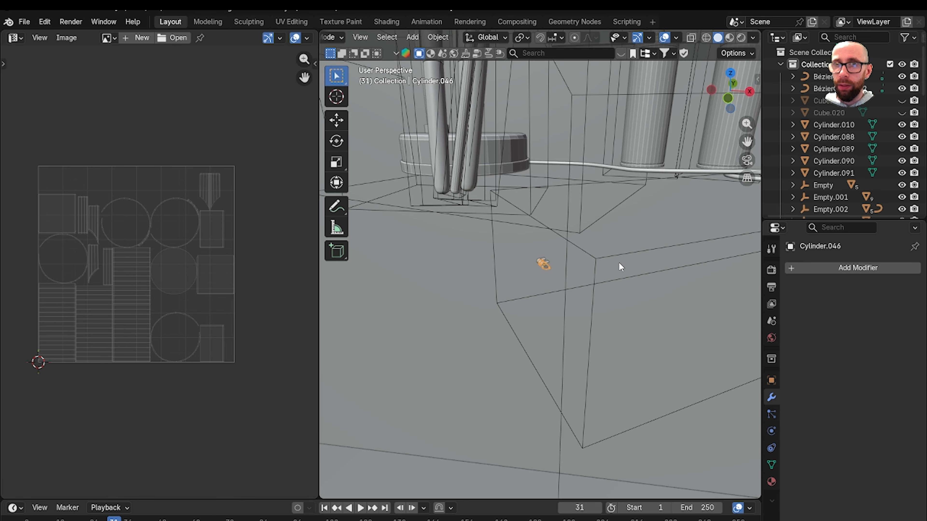
# - Isolate the small hinge-like part with its surrounding wireframe box, leaving the desktop out of the selection
pyautogui.scroll(5, 598, 279)
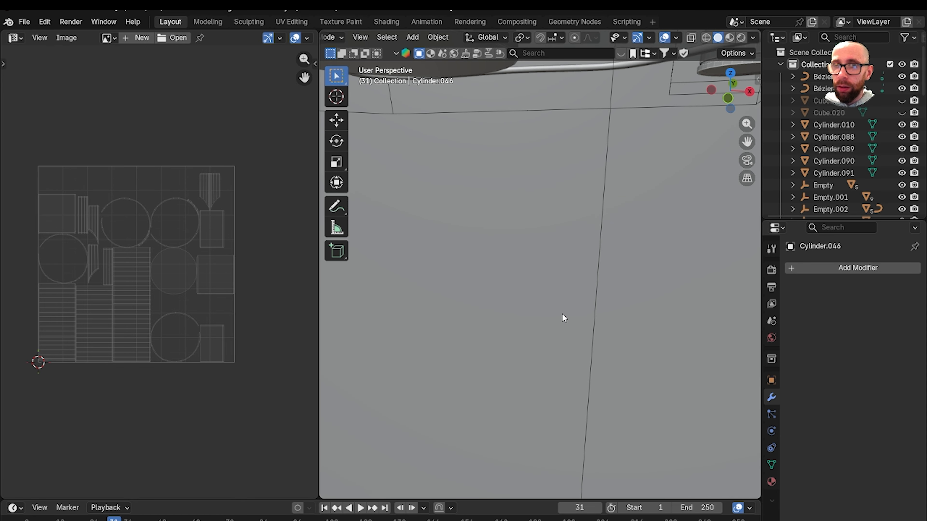
pyautogui.scroll(-5, 562, 313)
pyautogui.moveTo(586, 315)
pyautogui.mouseDown(button='middle')
pyautogui.moveTo(602, 319)
pyautogui.moveTo(593, 300)
pyautogui.moveTo(632, 303)
pyautogui.moveTo(577, 305)
pyautogui.mouseUp(button='middle')
pyautogui.scroll(1, 517, 310)
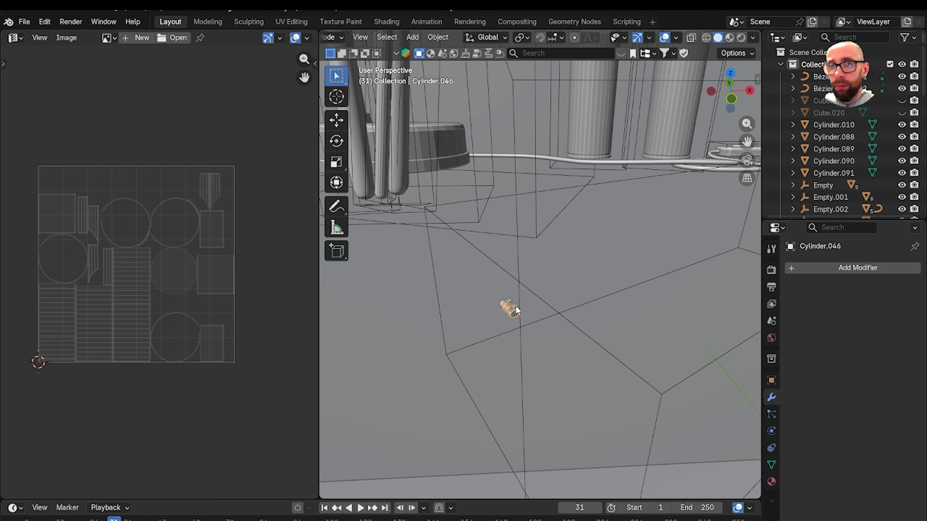
pyautogui.scroll(5, 506, 314)
pyautogui.scroll(-7, 497, 325)
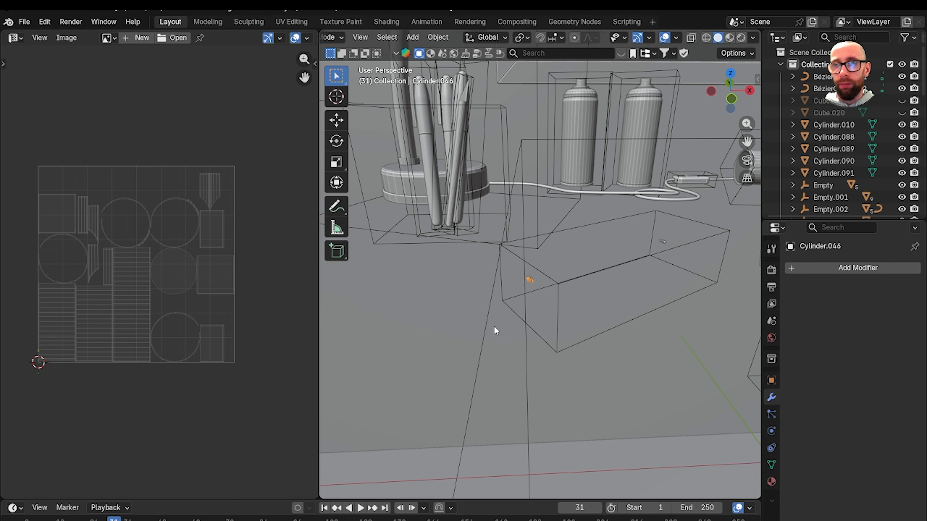
pyautogui.moveTo(494, 326); pyautogui.dragTo(575, 285, button='middle')
pyautogui.click(579, 321)
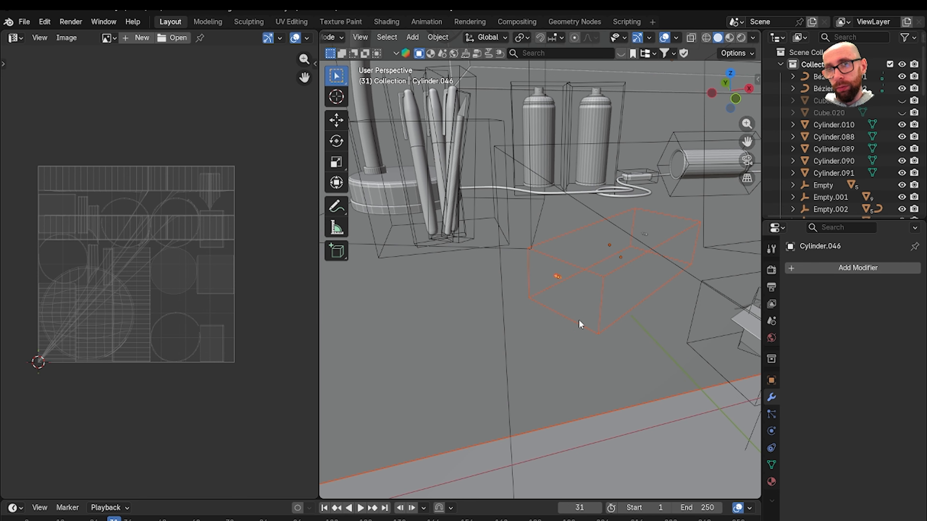
pyautogui.keyDown('shift'); pyautogui.click(573, 307); pyautogui.keyUp('shift')
pyautogui.press('KP_Divide')
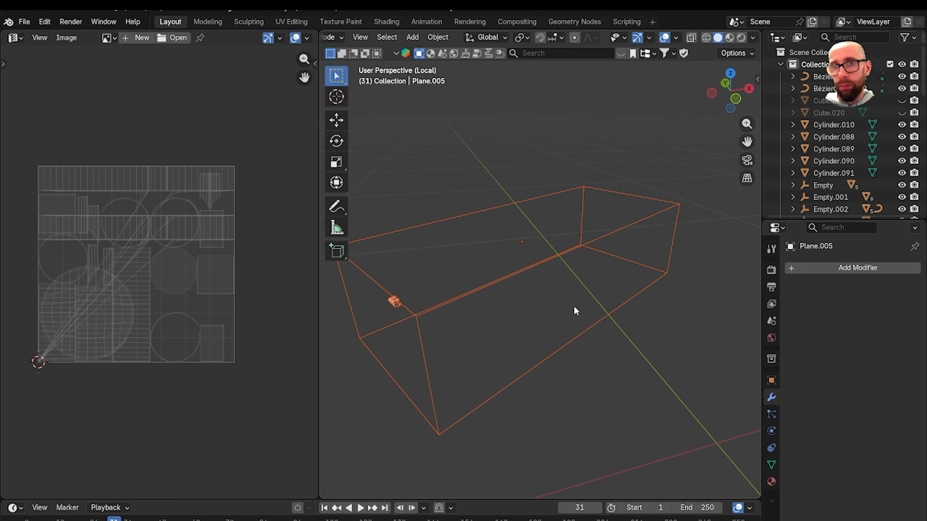
# - Isolate the two remaining cylinder pieces with attached blocks, Cylinder.049 and Cylinder.050
pyautogui.moveTo(573, 307); pyautogui.dragTo(609, 308, button='middle')
pyautogui.scroll(10, 520, 323)
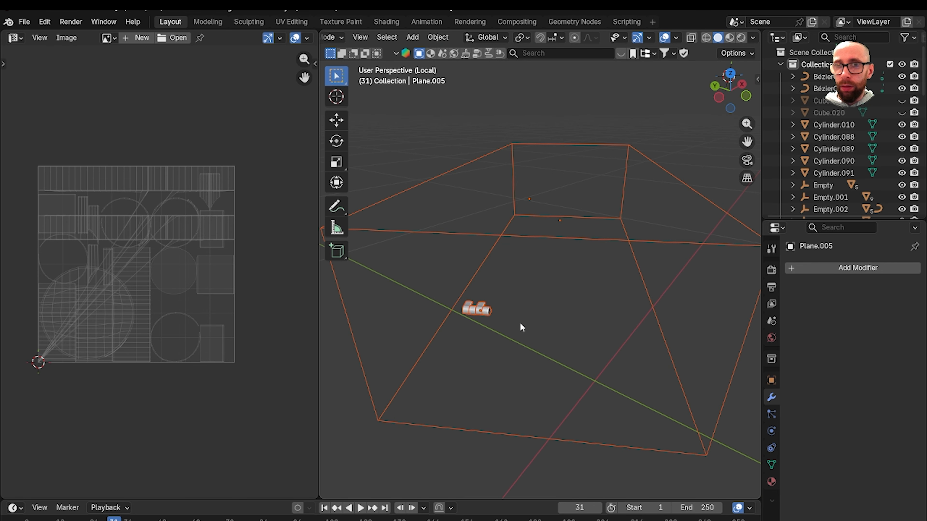
pyautogui.click(527, 319)
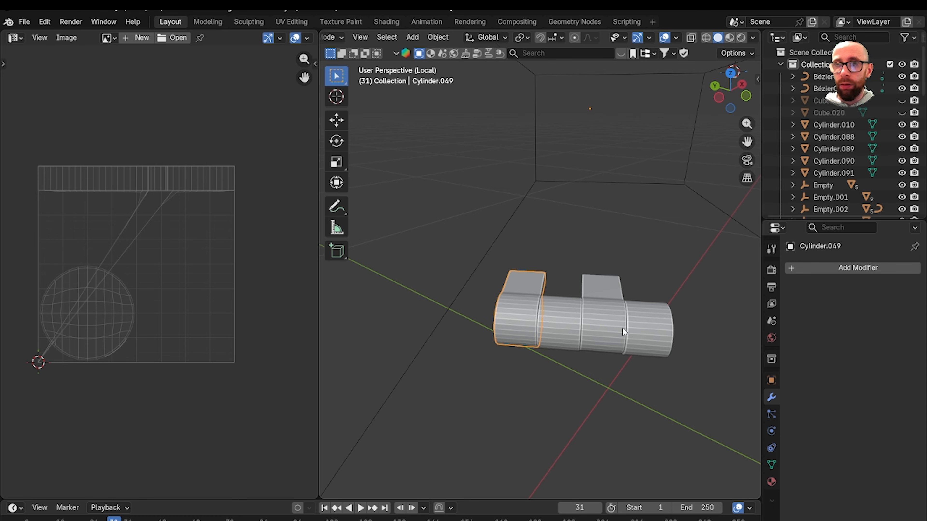
pyautogui.click(655, 327)
pyautogui.click(518, 316)
pyautogui.keyDown('shift'); pyautogui.click(614, 320); pyautogui.keyUp('shift')
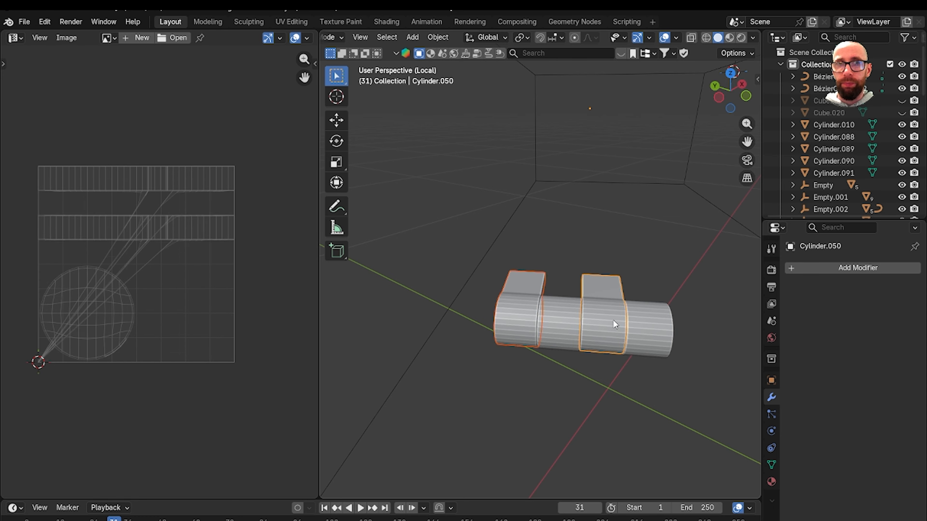
pyautogui.click(615, 377)
pyautogui.click(637, 335)
pyautogui.click(600, 324)
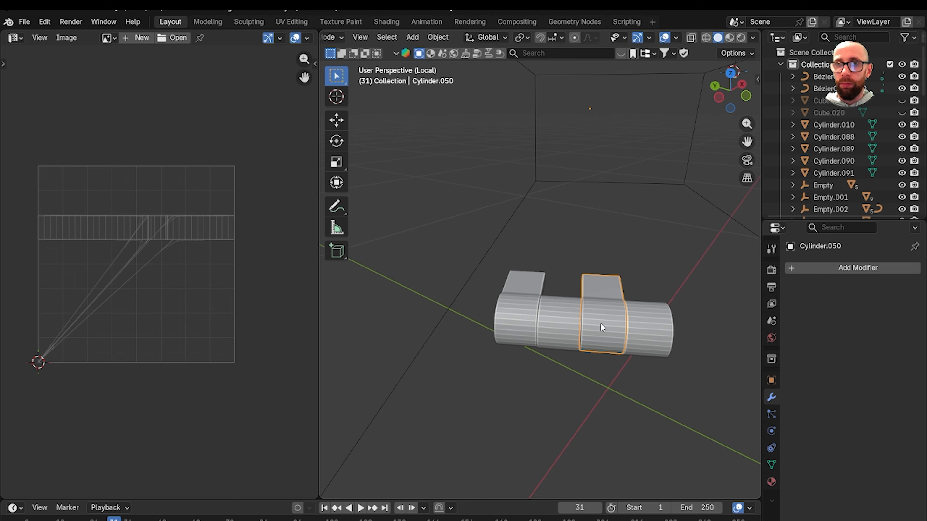
pyautogui.keyDown('shift'); pyautogui.click(511, 318); pyautogui.keyUp('shift')
pyautogui.press('KP_Divide')
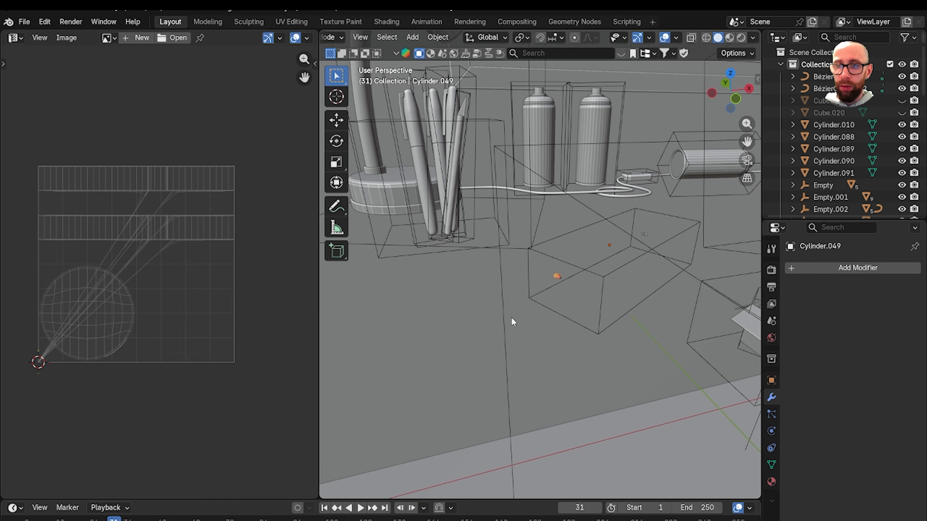
pyautogui.press('KP_Divide')
# - Select the edge loops along the block and rims of the open-ended cylinder piece
pyautogui.press('Tab')
pyautogui.moveTo(600, 296); pyautogui.dragTo(455, 293, button='middle')
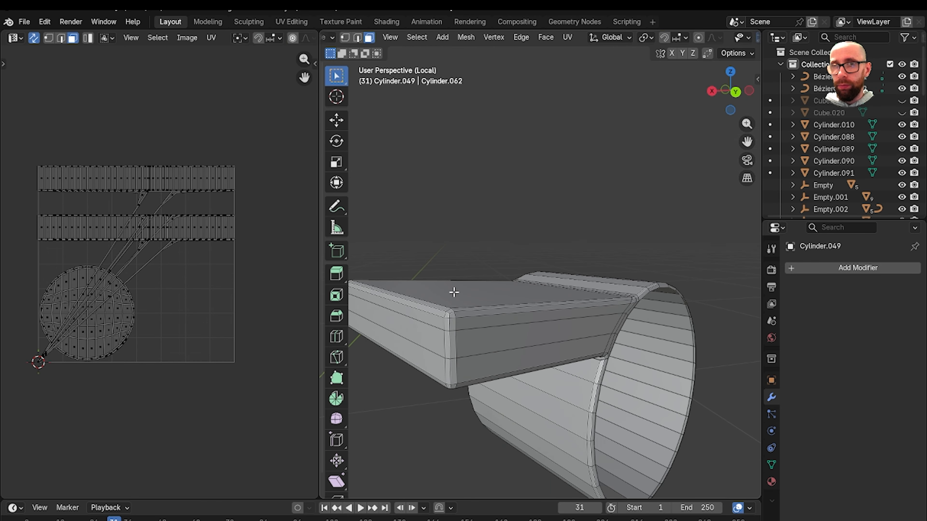
pyautogui.moveTo(503, 321)
pyautogui.mouseDown(button='middle')
pyautogui.moveTo(465, 325)
pyautogui.moveTo(516, 329)
pyautogui.mouseUp(button='middle')
pyautogui.press('2')
pyautogui.keyDown('alt'); pyautogui.click(467, 308); pyautogui.keyUp('alt')
pyautogui.keyDown('alt'); pyautogui.keyDown('shift'); pyautogui.click(420, 319); pyautogui.keyUp('shift'); pyautogui.keyUp('alt')
pyautogui.moveTo(419, 319); pyautogui.dragTo(574, 327, button='middle')
pyautogui.keyDown('alt'); pyautogui.keyDown('shift'); pyautogui.click(543, 349); pyautogui.keyUp('shift'); pyautogui.keyUp('alt')
pyautogui.scroll(4, 575, 332)
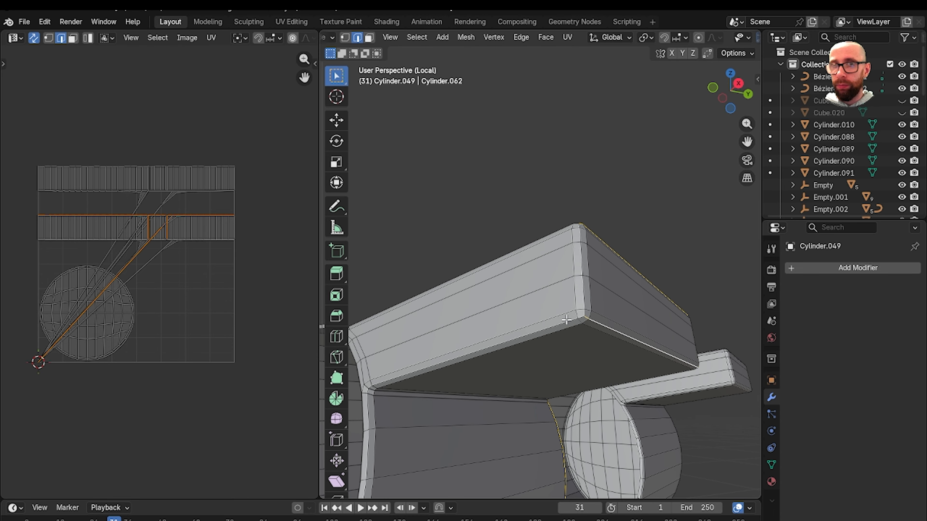
pyautogui.keyDown('alt'); pyautogui.keyDown('shift'); pyautogui.click(582, 295); pyautogui.keyUp('shift'); pyautogui.keyUp('alt')
# - Mark the selected loops of the open-ended cylinder piece as seams
pyautogui.moveTo(579, 279); pyautogui.dragTo(598, 203, button='middle')
pyautogui.scroll(2, 540, 239)
pyautogui.hotkey('ctrl', 'e')
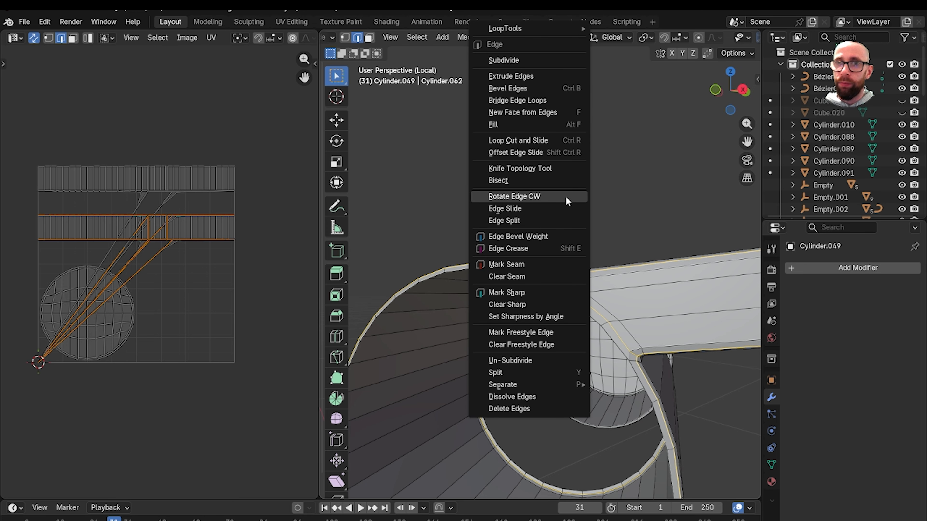
pyautogui.click(555, 265)
pyautogui.hotkey('alt', 'a')
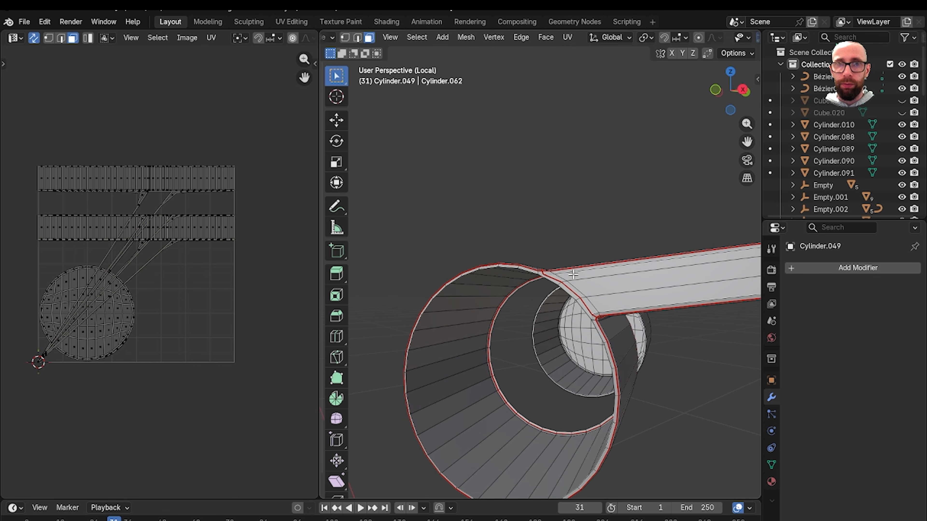
# - Try to unwrap all faces of both cylinder pieces along the current seams
pyautogui.press('a')
pyautogui.press('u')
pyautogui.click(573, 274)
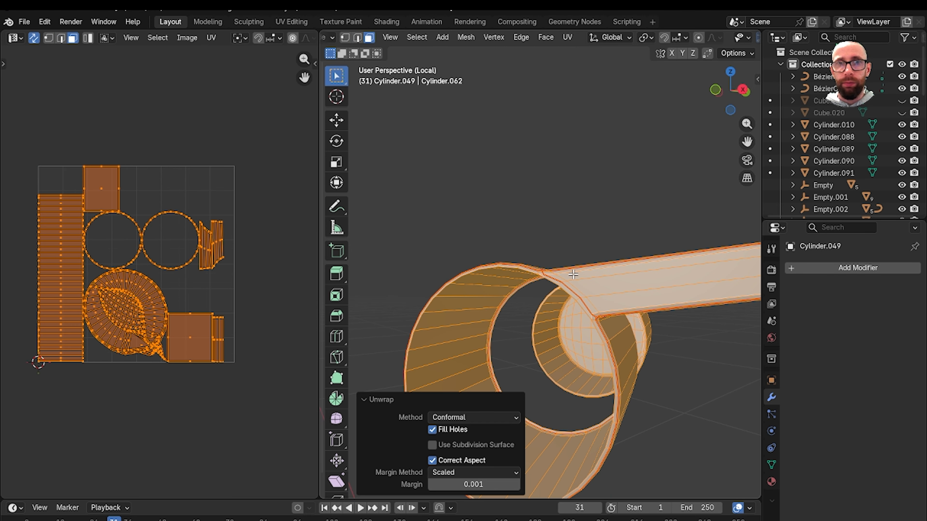
# - Examine the tangled round UV island by selecting its inner faces and locating them on the mesh
pyautogui.click(128, 306)
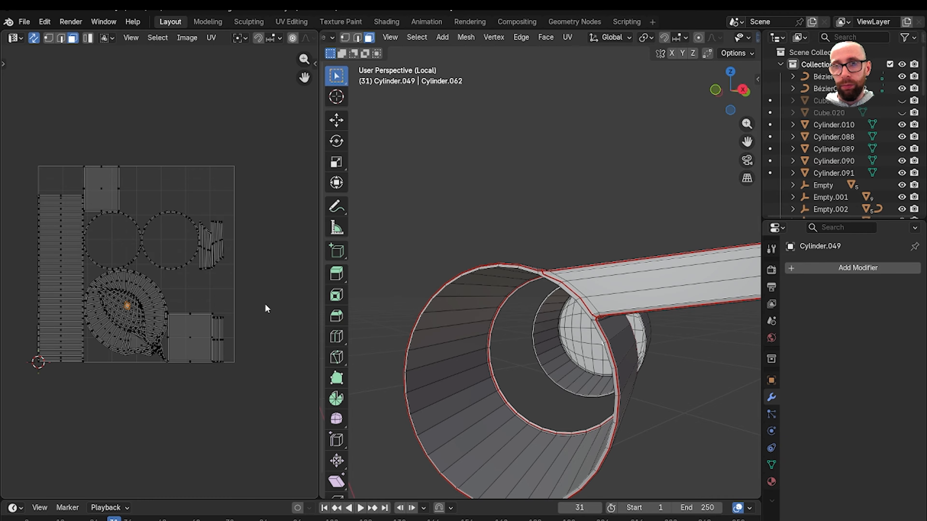
pyautogui.moveTo(620, 296); pyautogui.dragTo(487, 291, button='middle')
pyautogui.scroll(-3, 551, 288)
pyautogui.scroll(-3, 610, 295)
pyautogui.moveTo(611, 295); pyautogui.dragTo(490, 283, button='middle')
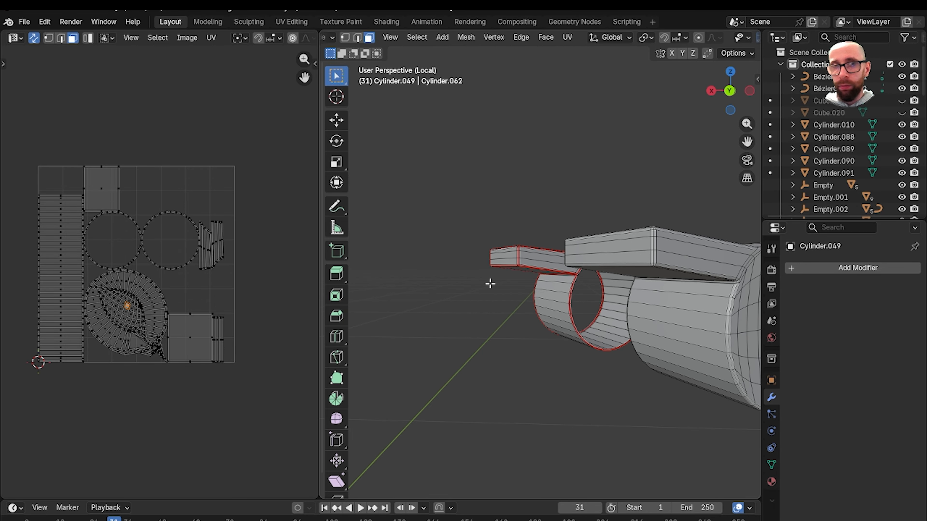
pyautogui.moveTo(101, 298); pyautogui.dragTo(141, 315)
pyautogui.scroll(-3, 141, 315)
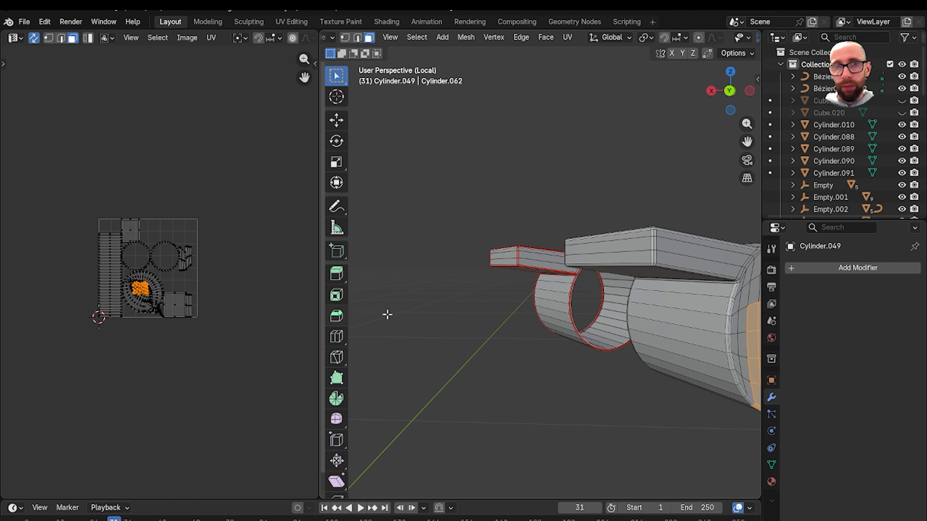
pyautogui.press('KP_Decimal')
pyautogui.moveTo(407, 285); pyautogui.dragTo(635, 264, button='middle')
# - Select the edge loops around the block's junction and the domed end of the capped cylinder piece
pyautogui.press('2')
pyautogui.scroll(2, 567, 251)
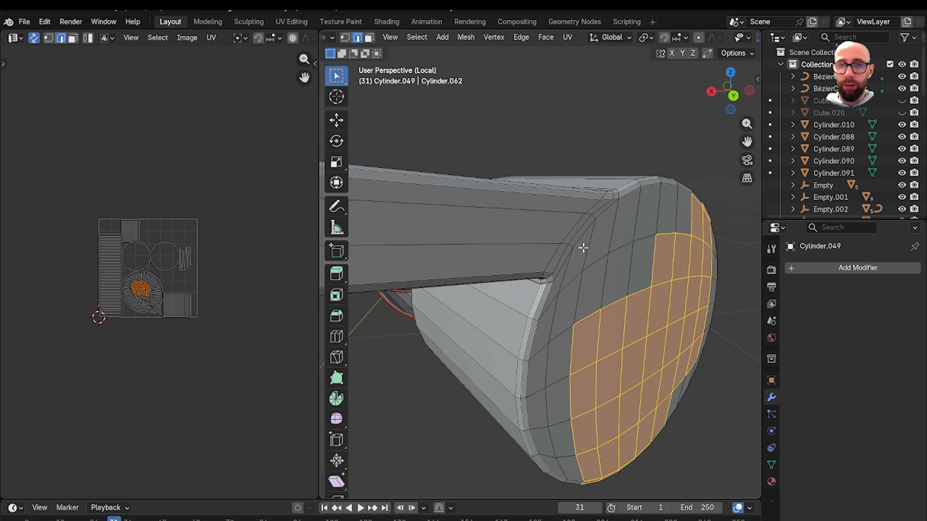
pyautogui.keyDown('alt'); pyautogui.click(581, 228); pyautogui.keyUp('alt')
pyautogui.moveTo(581, 228); pyautogui.dragTo(677, 202, button='middle')
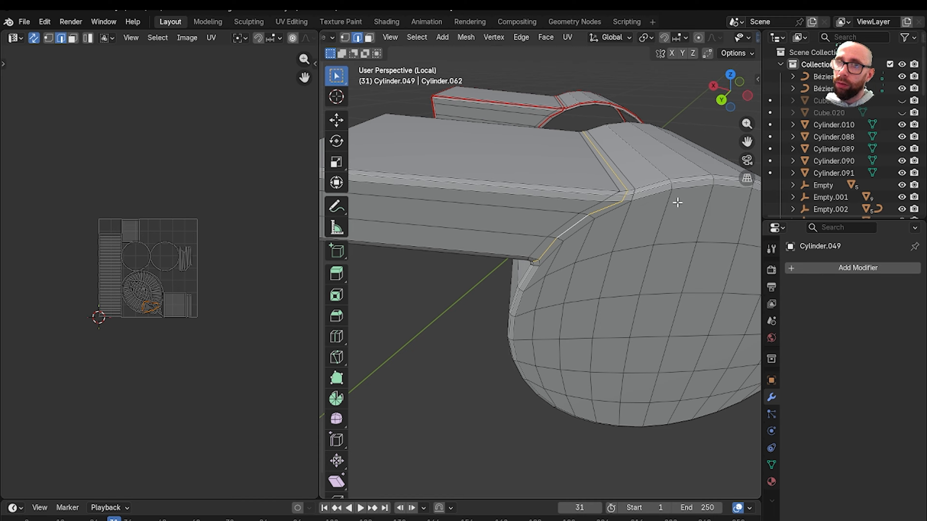
pyautogui.keyDown('alt'); pyautogui.keyDown('shift'); pyautogui.click(649, 191); pyautogui.keyUp('shift'); pyautogui.keyUp('alt')
pyautogui.moveTo(565, 254); pyautogui.dragTo(722, 241, button='middle')
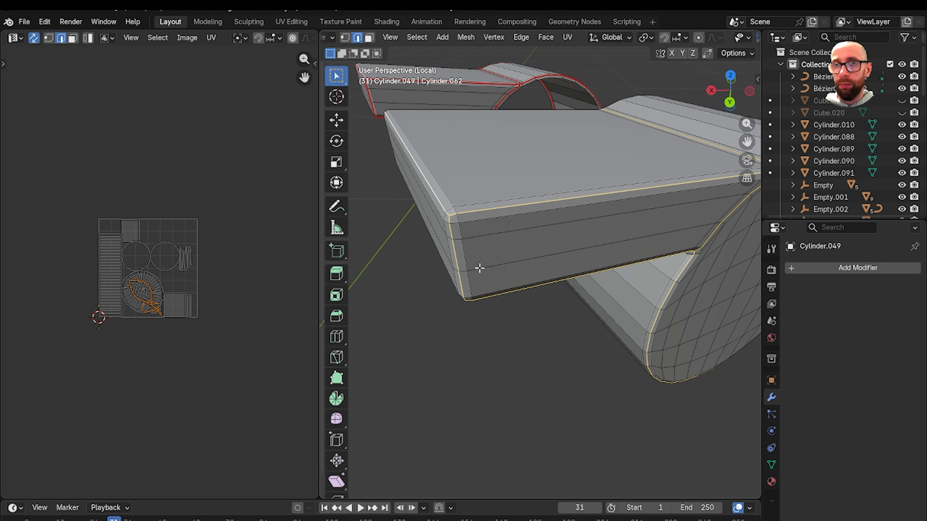
# - Add the opposite rim loops and a lengthwise edge of the capped cylinder piece, marking the whole selection as seams
pyautogui.moveTo(479, 268); pyautogui.dragTo(535, 177, button='middle')
pyautogui.moveTo(429, 299); pyautogui.dragTo(537, 309, button='middle')
pyautogui.keyDown('alt'); pyautogui.keyDown('shift'); pyautogui.click(494, 273); pyautogui.keyUp('shift'); pyautogui.keyUp('alt')
pyautogui.moveTo(538, 249); pyautogui.dragTo(678, 259, button='middle')
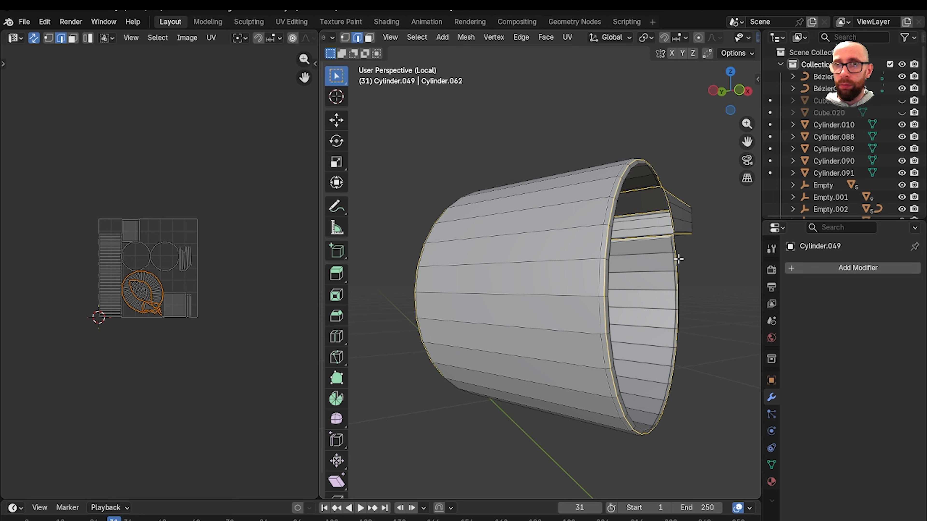
pyautogui.keyDown('alt'); pyautogui.keyDown('shift'); pyautogui.click(546, 296); pyautogui.keyUp('shift'); pyautogui.keyUp('alt')
pyautogui.hotkey('ctrl', 'e')
pyautogui.click(455, 266)
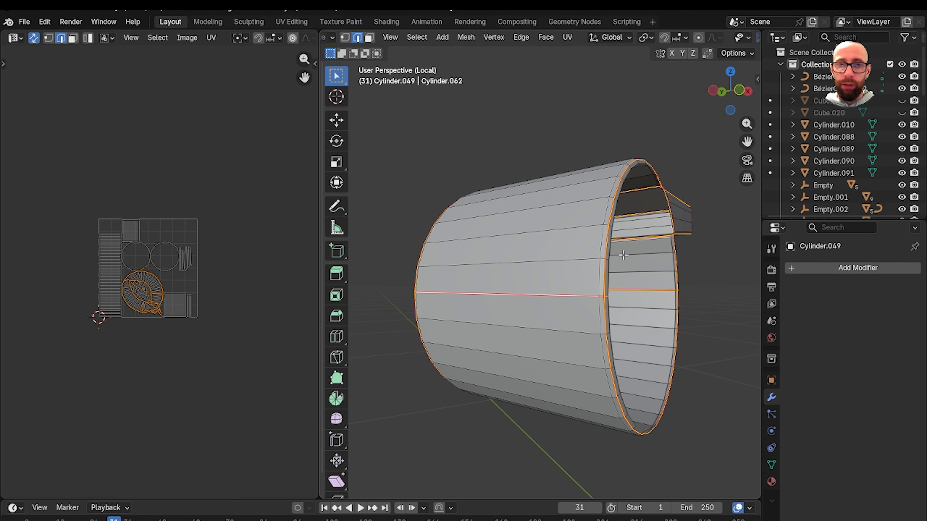
# - Unwrap all faces of both isolated cylinder pieces with the new seams, then return to the full scene in Object Mode
pyautogui.press('a')
pyautogui.press('u')
pyautogui.click(623, 254)
pyautogui.scroll(4, 235, 231)
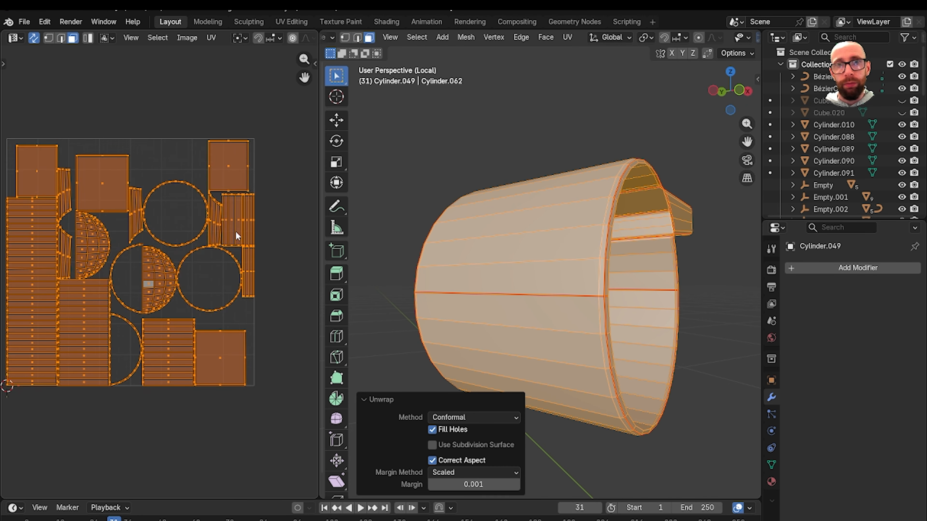
pyautogui.scroll(-4, 235, 231)
pyautogui.press('Tab')
pyautogui.press('/')
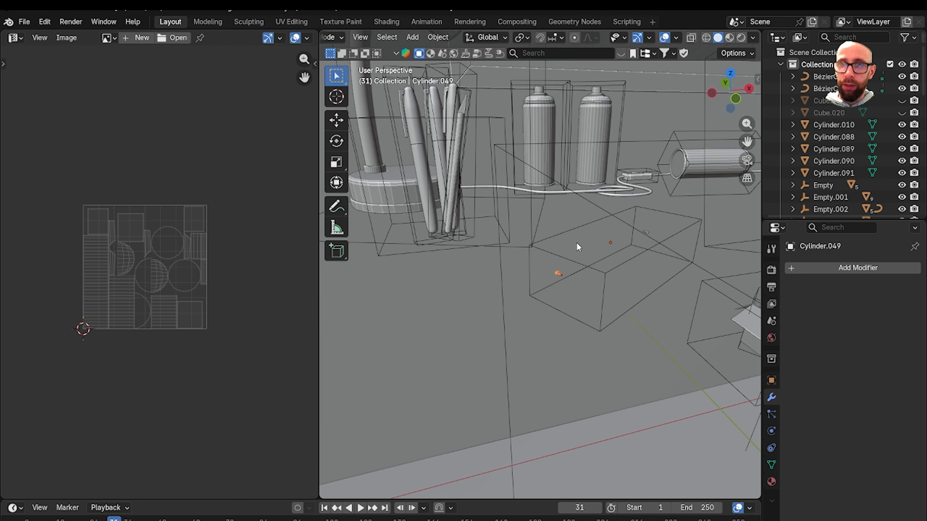
pyautogui.scroll(1, 577, 243)
pyautogui.scroll(4, 580, 273)
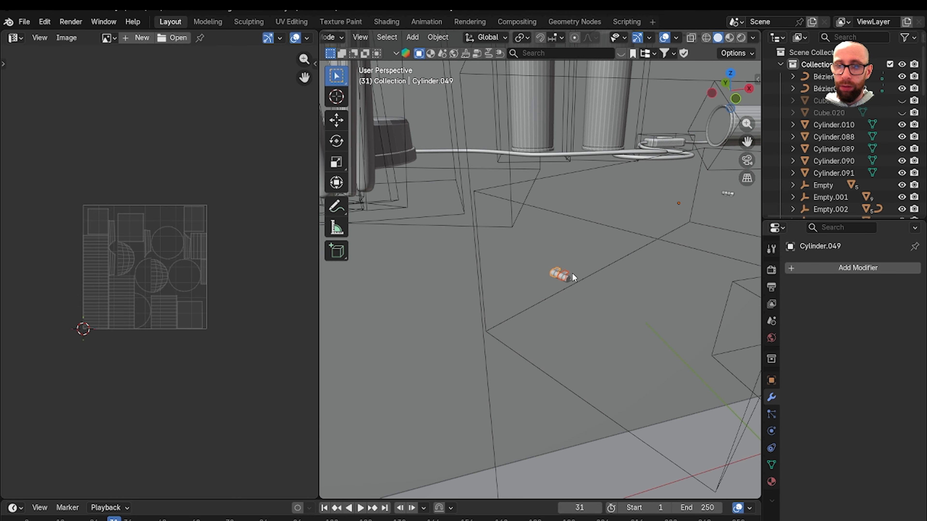
pyautogui.click(602, 259)
pyautogui.hotkey('ctrl', 'z')
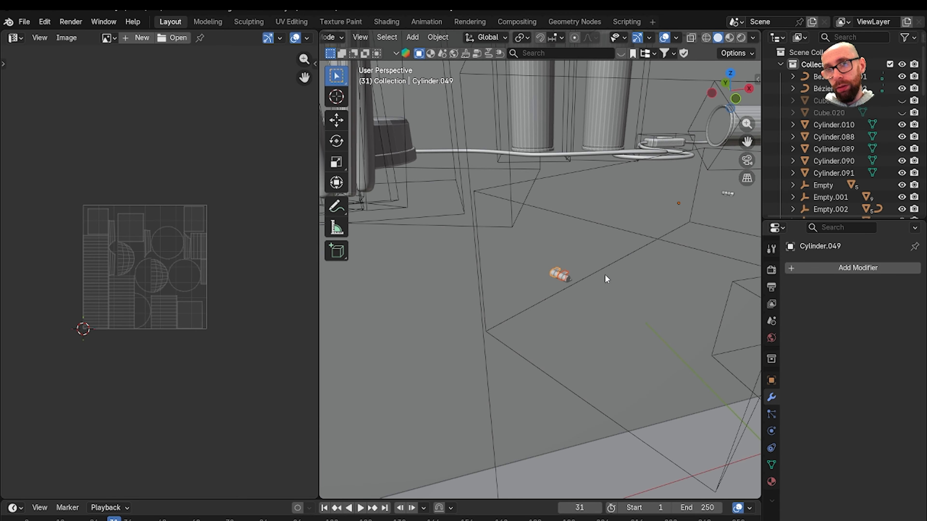
# - Examine the small hinges at both ends of the eyeglasses from the top view, comparing their orientation
pyautogui.scroll(-8, 602, 272)
pyautogui.scroll(6, 599, 267)
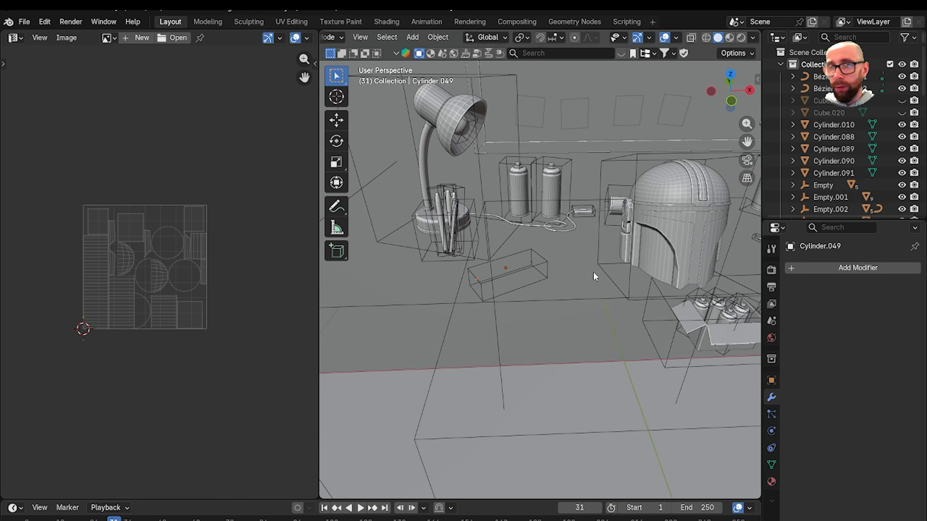
pyautogui.press('`')
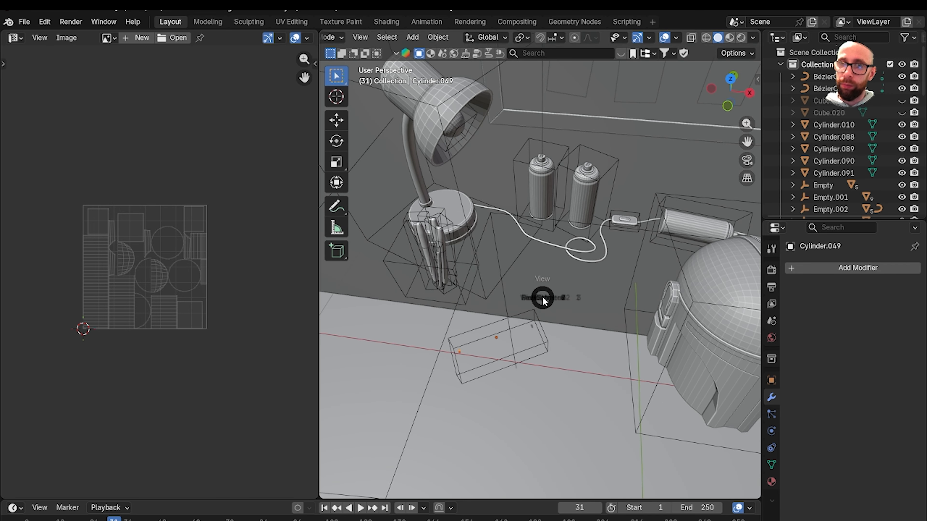
pyautogui.click(540, 265)
pyautogui.keyDown('shift'); pyautogui.moveTo(553, 322); pyautogui.dragTo(540, 281, button='middle'); pyautogui.keyUp('shift')
pyautogui.scroll(9, 540, 282)
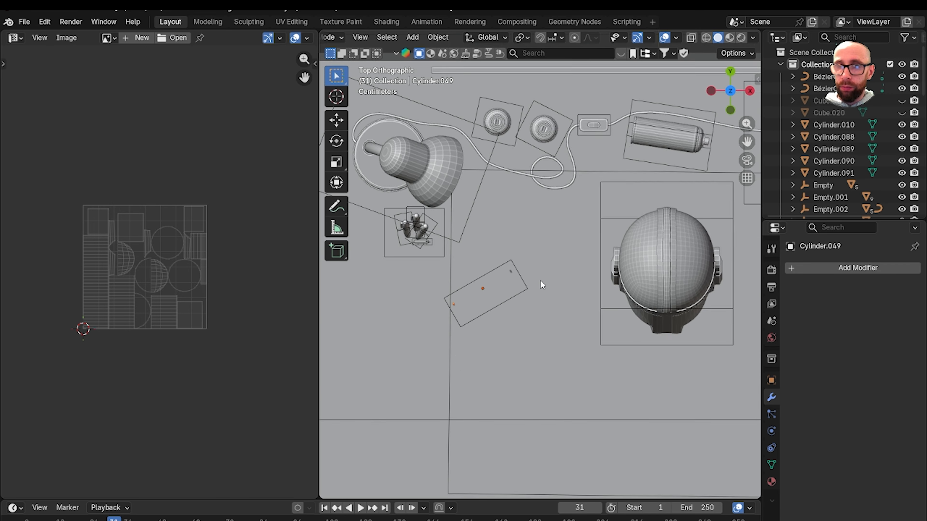
pyautogui.scroll(3, 491, 272)
pyautogui.keyDown('shift'); pyautogui.moveTo(444, 299); pyautogui.dragTo(570, 269, button='middle'); pyautogui.keyUp('shift')
pyautogui.scroll(4, 557, 264)
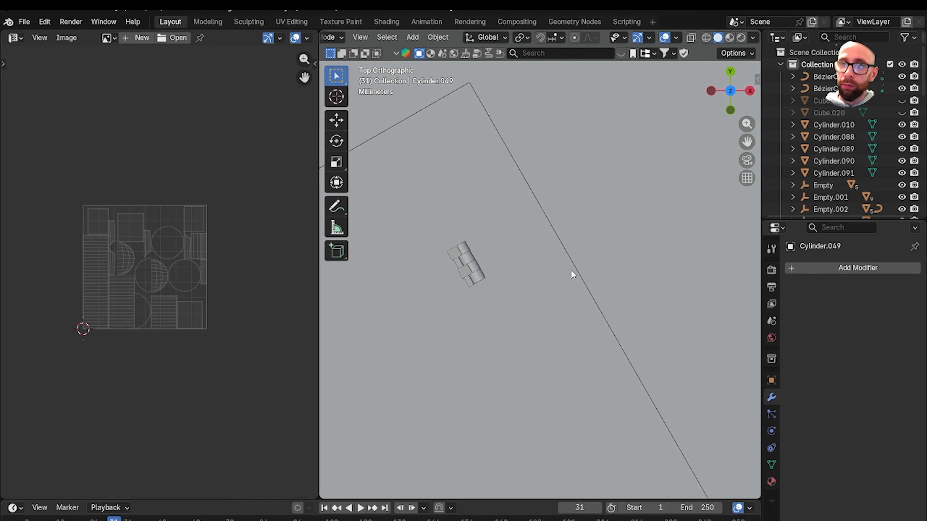
pyautogui.scroll(3, 571, 269)
pyautogui.keyDown('shift'); pyautogui.moveTo(408, 273); pyautogui.dragTo(654, 219, button='middle'); pyautogui.keyUp('shift')
pyautogui.scroll(6, 530, 273)
pyautogui.scroll(-2, 531, 273)
pyautogui.scroll(-8, 531, 273)
pyautogui.scroll(-3, 528, 279)
pyautogui.scroll(1, 623, 242)
pyautogui.keyDown('shift'); pyautogui.moveTo(665, 188); pyautogui.dragTo(700, 175, button='middle'); pyautogui.keyUp('shift')
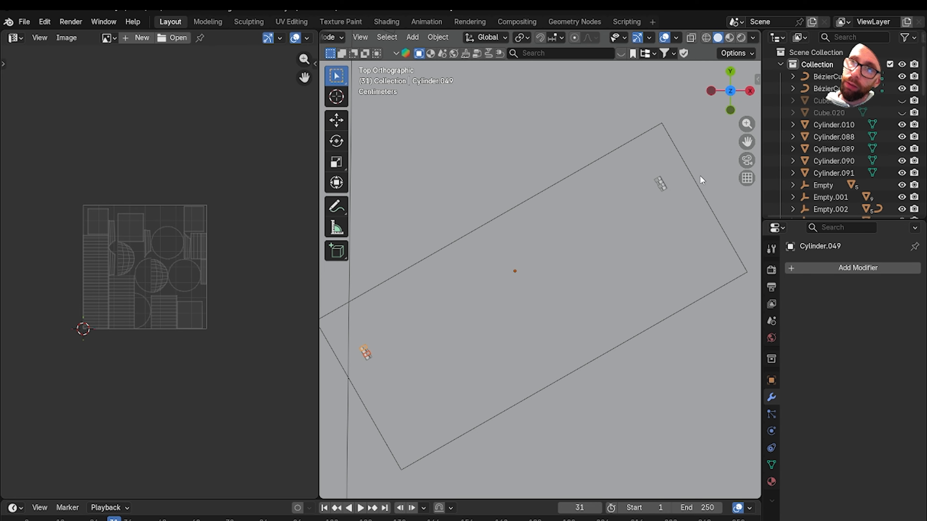
# - Hide the large flat plane lying beneath the hinges
pyautogui.scroll(-10, 653, 182)
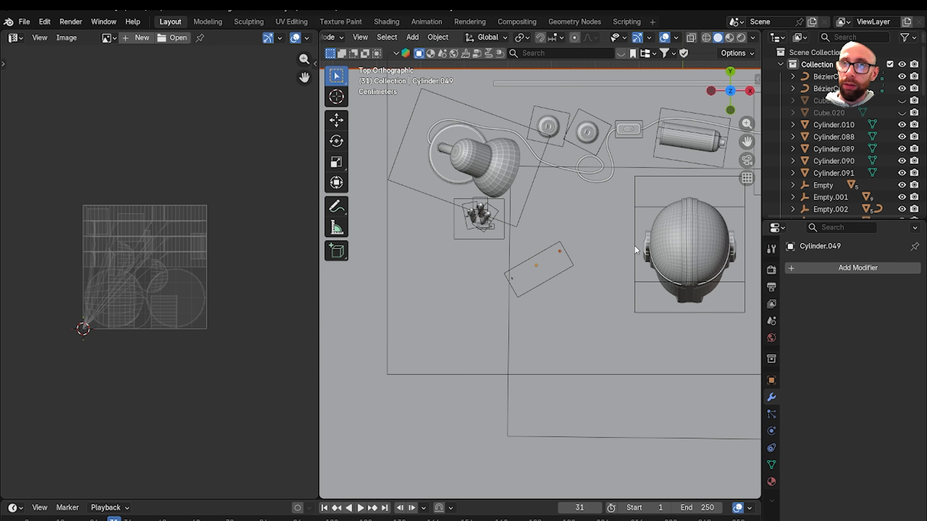
pyautogui.scroll(4, 610, 257)
pyautogui.click(590, 283)
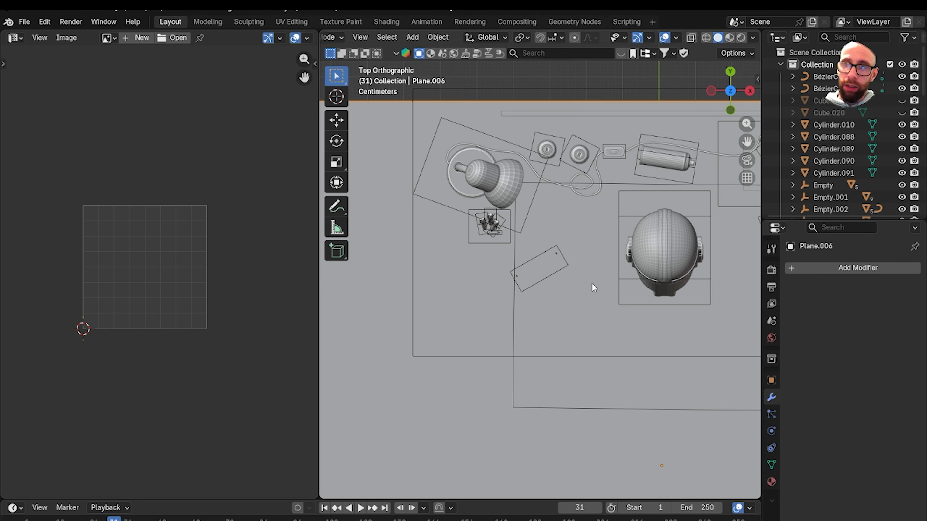
pyautogui.press('h')
pyautogui.scroll(2, 589, 283)
pyautogui.press('KP_Divide')
# - Hide the pieces of the far-end hinge and duplicate the already unwrapped near-end hinge in place
pyautogui.click(661, 184)
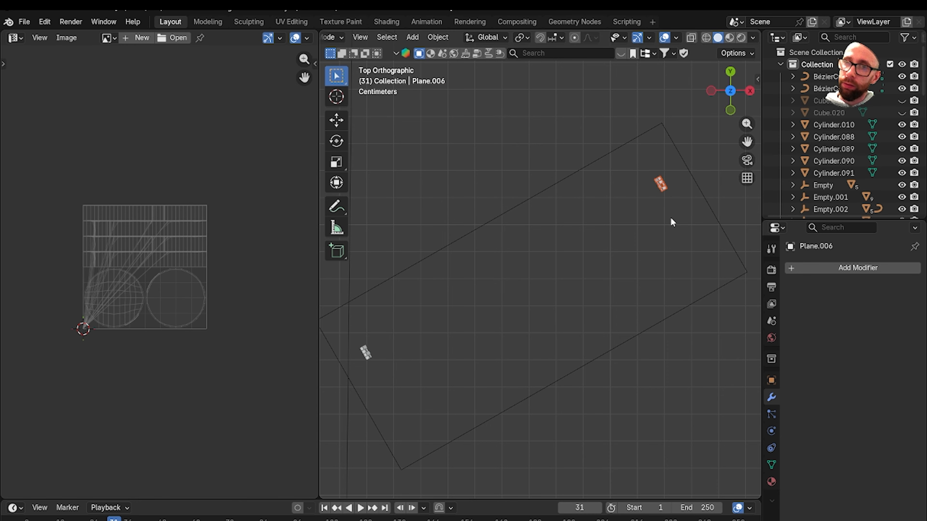
pyautogui.press('h')
pyautogui.keyDown('shift'); pyautogui.moveTo(546, 264); pyautogui.dragTo(556, 254, button='middle'); pyautogui.keyUp('shift')
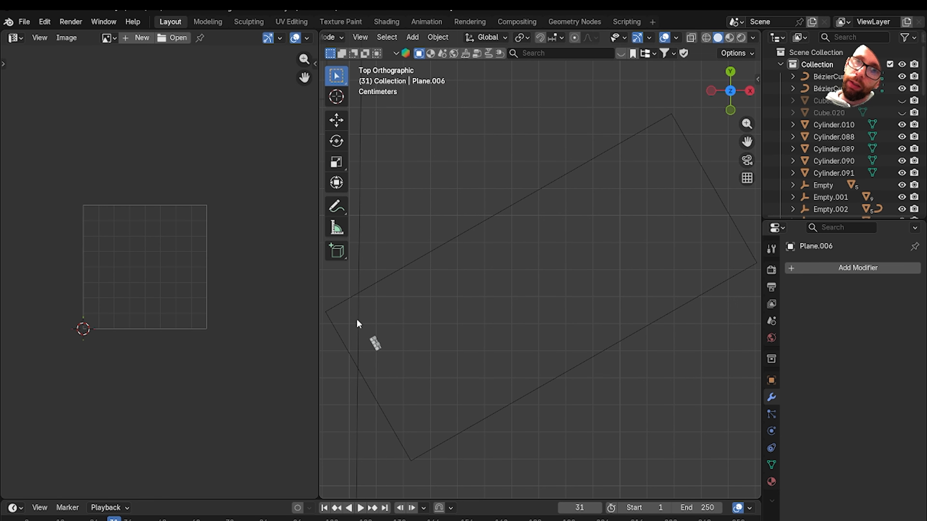
pyautogui.moveTo(407, 358); pyautogui.dragTo(408, 357)
pyautogui.keyDown('shift'); pyautogui.moveTo(469, 322); pyautogui.dragTo(514, 295, button='middle'); pyautogui.keyUp('shift')
pyautogui.moveTo(463, 331); pyautogui.dragTo(411, 303)
pyautogui.hotkey('shift', 'd')
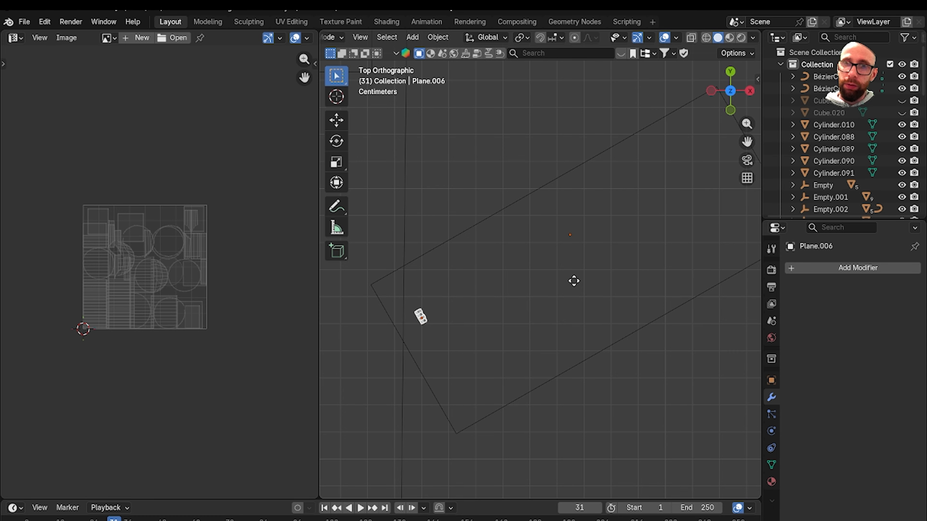
pyautogui.rightClick(574, 279)
# - Try to mirror the duplicated hinge with a Mirror modifier, enabling the X, Y and Z axes
pyautogui.click(822, 268)
pyautogui.moveTo(813, 296)
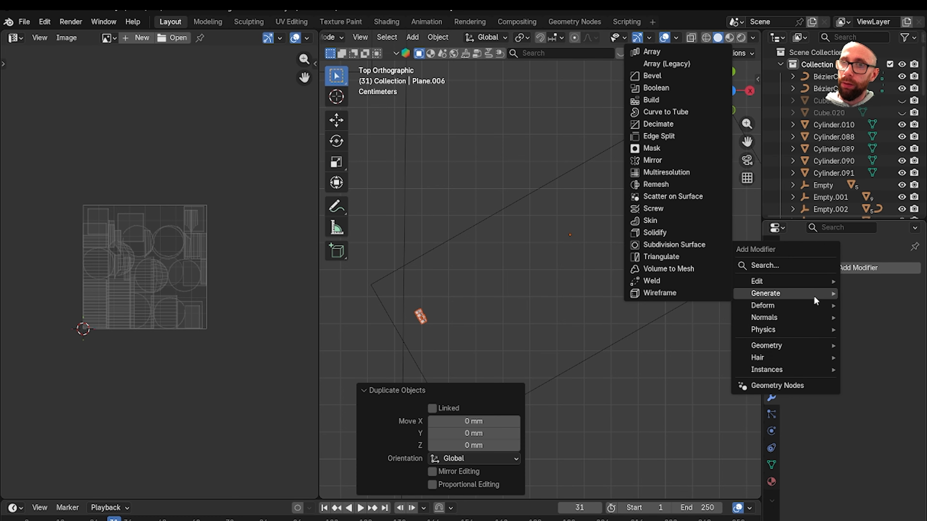
pyautogui.click(692, 162)
pyautogui.scroll(-3, 685, 243)
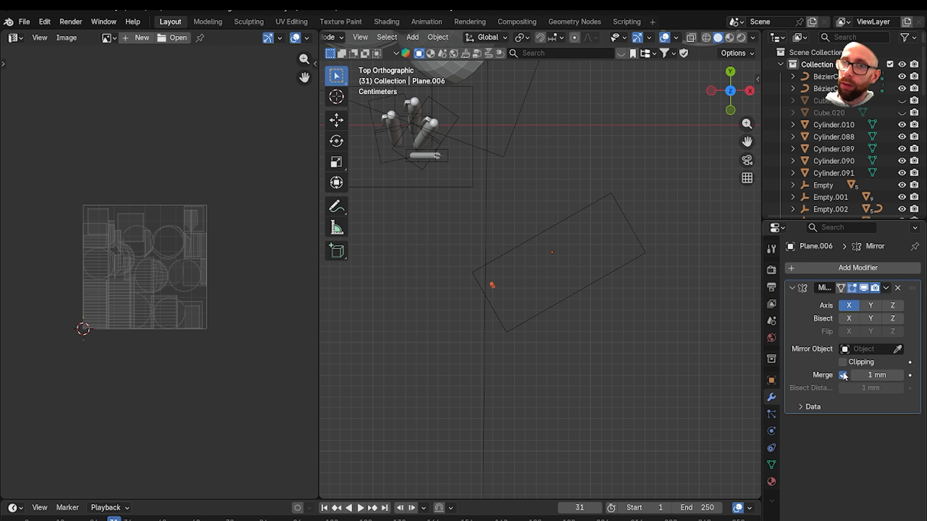
pyautogui.scroll(-4, 691, 331)
pyautogui.scroll(5, 660, 323)
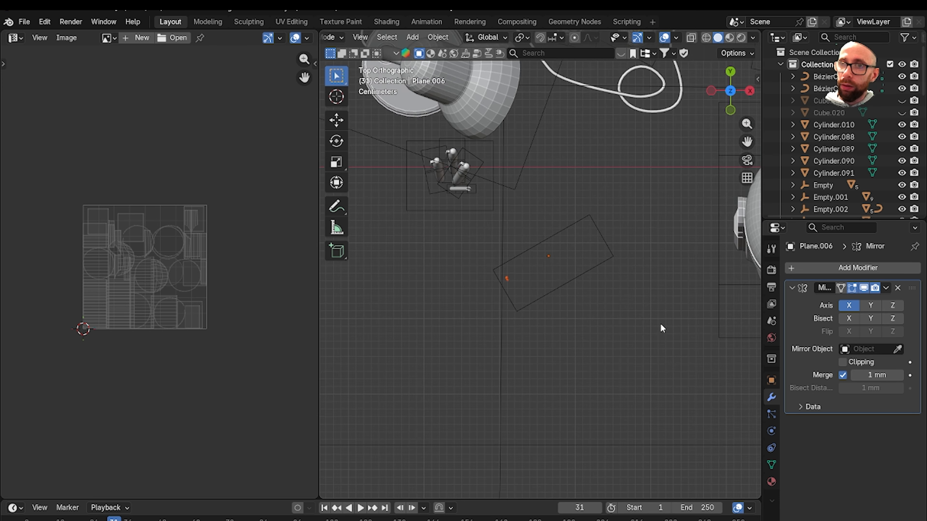
pyautogui.keyDown('shift'); pyautogui.moveTo(752, 341); pyautogui.dragTo(663, 362, button='middle'); pyautogui.keyUp('shift')
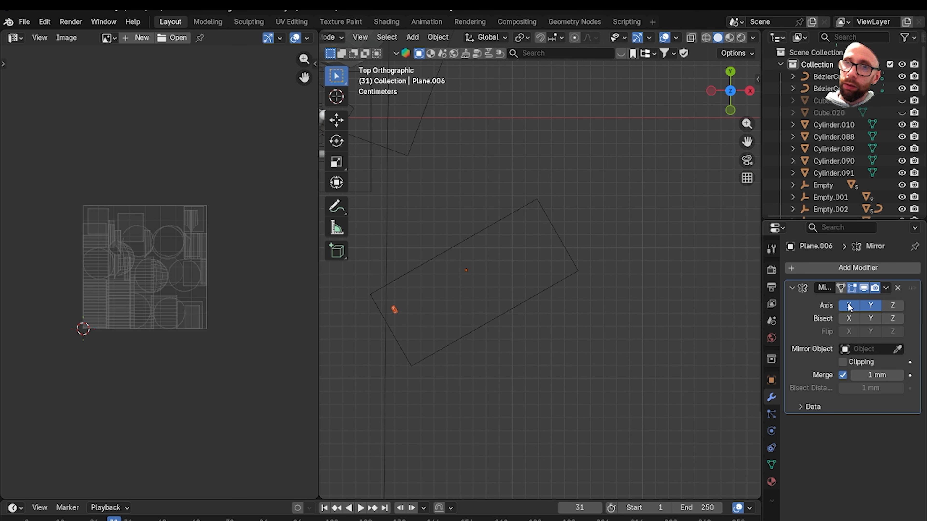
pyautogui.click(519, 316)
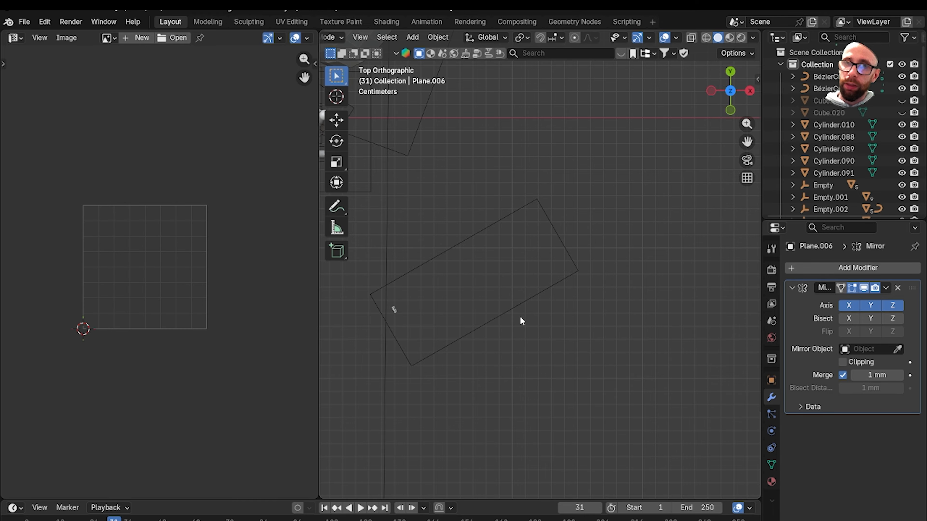
pyautogui.scroll(3, 417, 313)
pyautogui.keyDown('shift'); pyautogui.moveTo(441, 316); pyautogui.dragTo(610, 296, button='middle'); pyautogui.keyUp('shift')
pyautogui.click(453, 323)
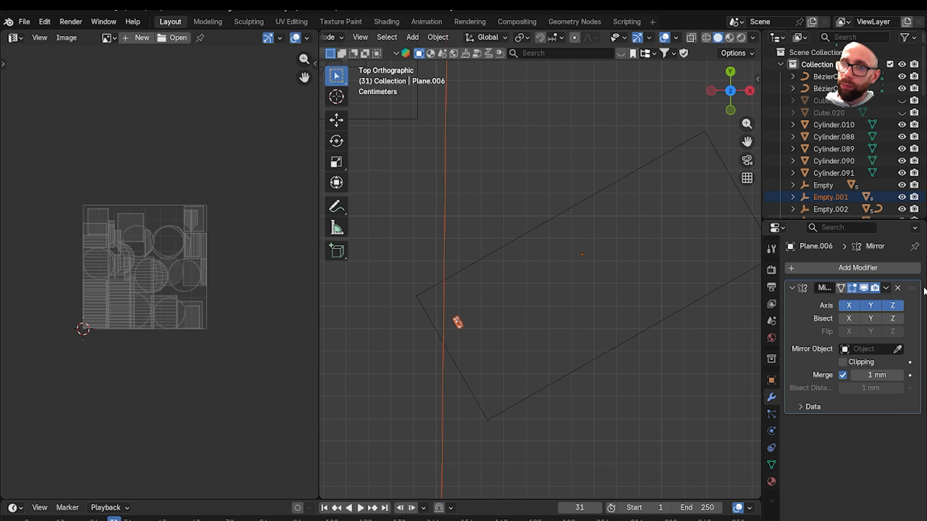
# - Remove the Mirror modifier, then undo the changes back to before the far-end hinge was hidden
pyautogui.click(897, 287)
pyautogui.click(560, 345)
pyautogui.scroll(-2, 528, 348)
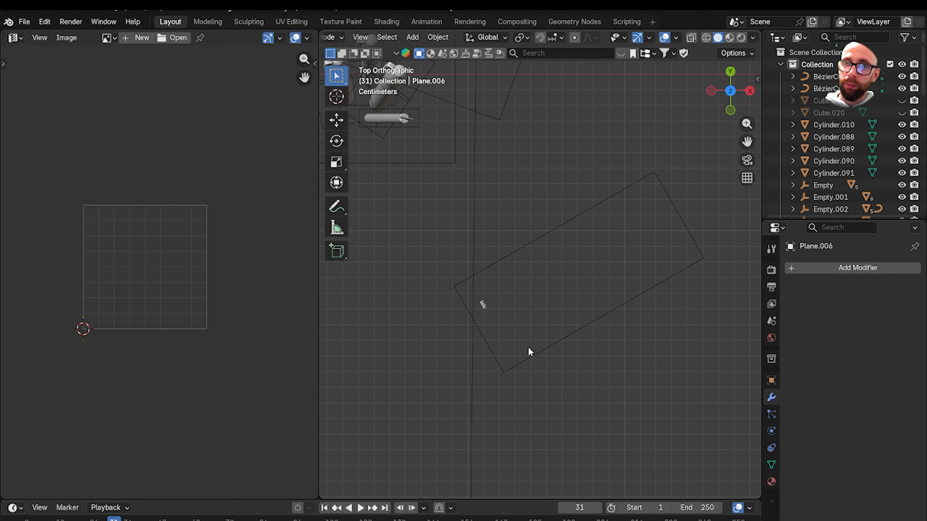
pyautogui.hotkey('ctrl', 'z')
pyautogui.hotkey('ctrl', 'z')
pyautogui.hotkey('ctrl', 'z')
pyautogui.hotkey('ctrl', 'z')
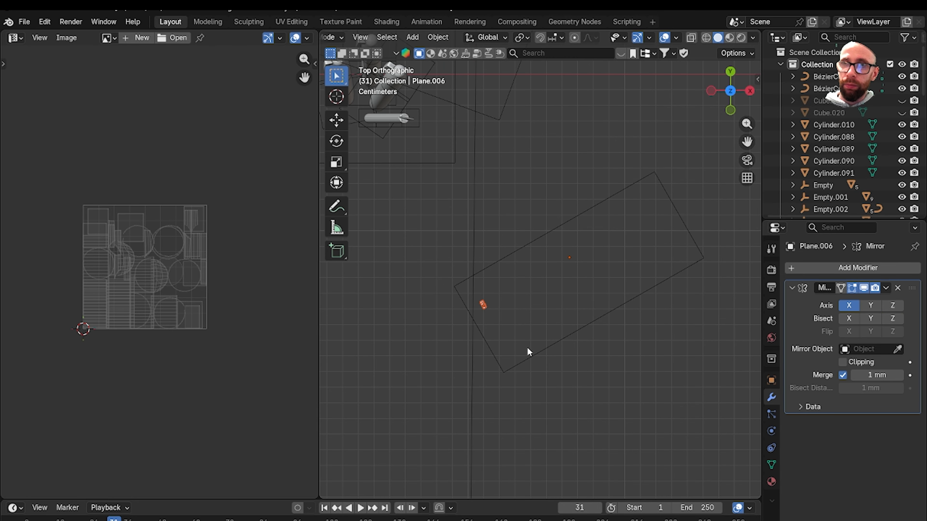
pyautogui.hotkey('ctrl', 'z')
pyautogui.hotkey('ctrl', 'z')
pyautogui.hotkey('ctrl', 'z')
pyautogui.hotkey('ctrl', 'z')
# - Duplicate the unwrapped near-end hinge and move the copy about 101 mm in X and 55 mm in Y, near the far-end hinge
pyautogui.scroll(1, 520, 345)
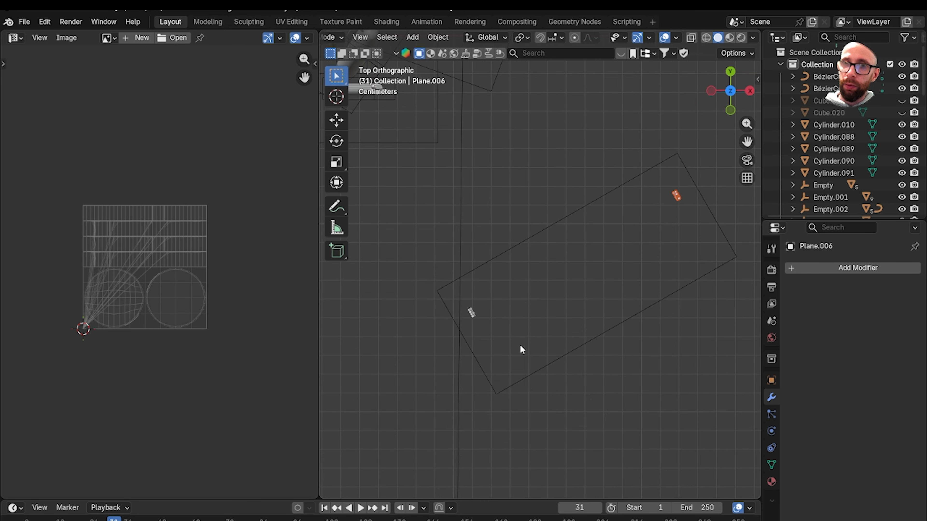
pyautogui.scroll(5, 607, 305)
pyautogui.moveTo(581, 362); pyautogui.dragTo(512, 301)
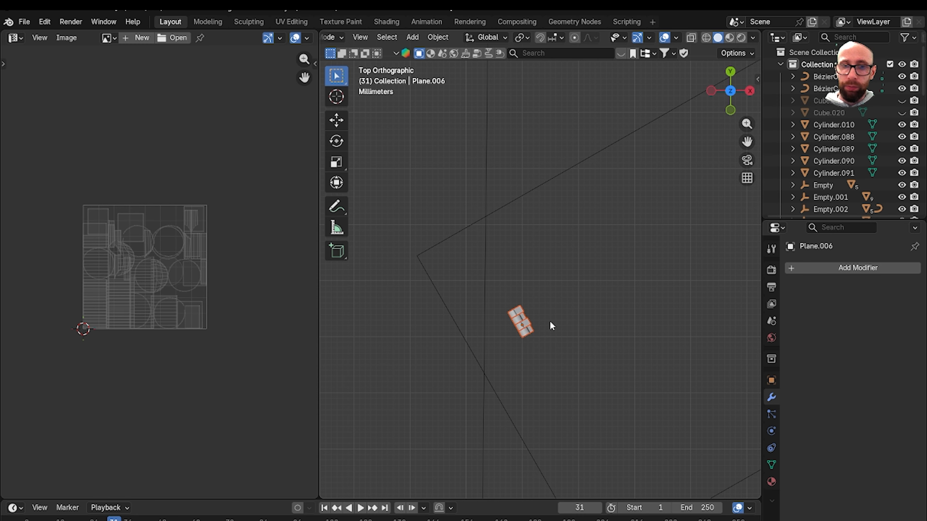
pyautogui.hotkey('shift', 'd')
pyautogui.press('Escape')
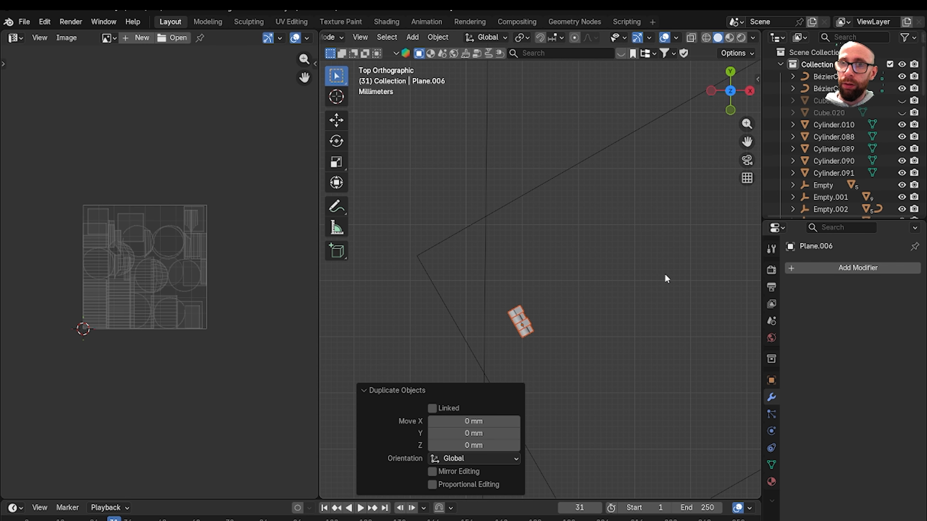
pyautogui.scroll(-6, 664, 277)
pyautogui.keyDown('shift'); pyautogui.moveTo(662, 276); pyautogui.dragTo(585, 339, button='middle'); pyautogui.keyUp('shift')
pyautogui.press('g')
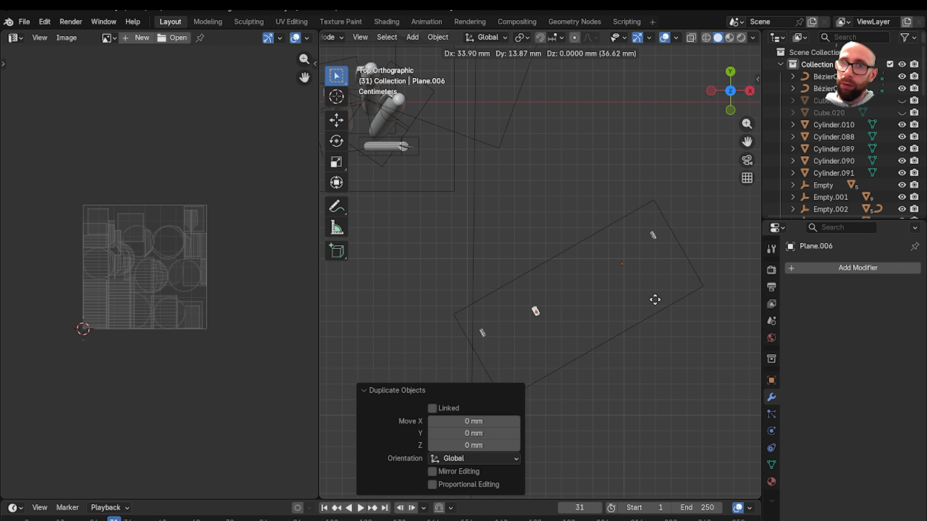
pyautogui.click(733, 251)
# - Mirror the hinge copy along its local X axis and move it about -61 mm in X, back near the far-end hinge
pyautogui.scroll(4, 725, 244)
pyautogui.scroll(5, 562, 300)
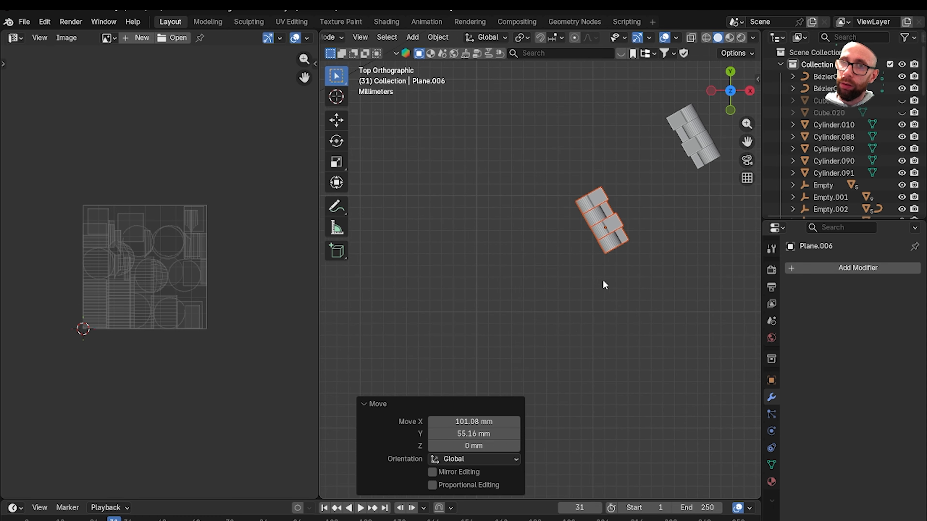
pyautogui.rightClick(629, 279)
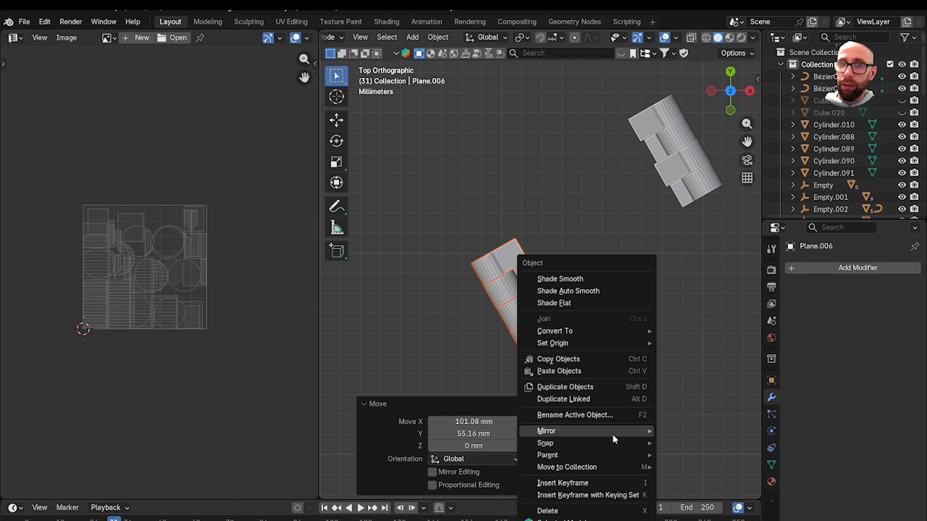
pyautogui.moveTo(612, 435)
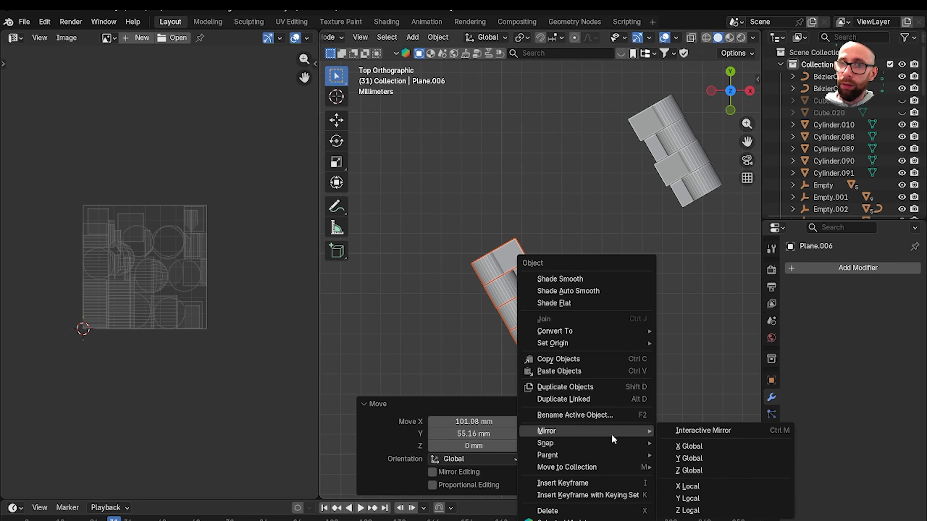
pyautogui.click(706, 486)
pyautogui.scroll(-8, 571, 382)
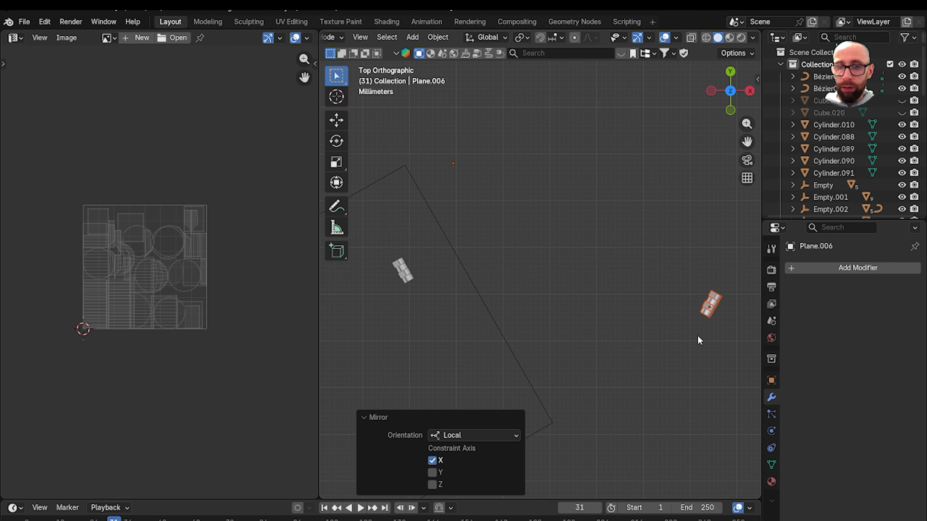
pyautogui.press('g')
pyautogui.click(417, 336)
pyautogui.scroll(4, 610, 318)
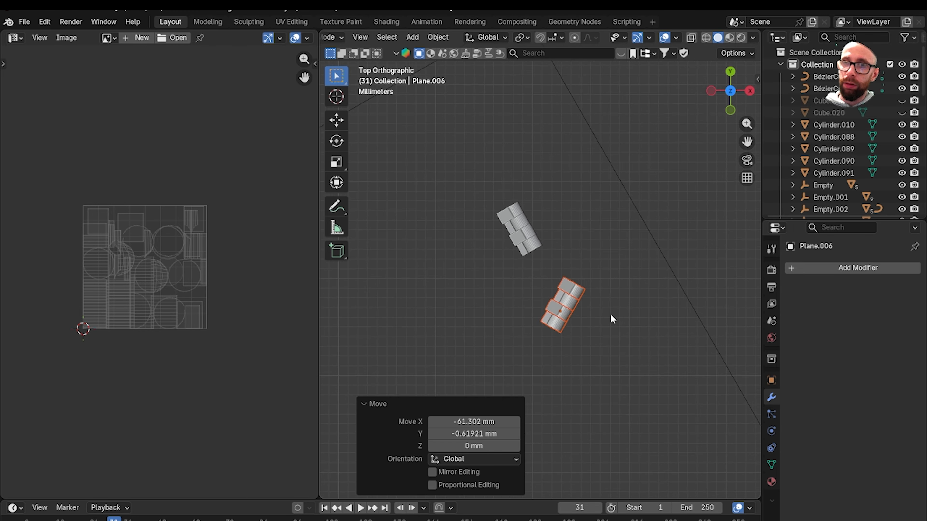
# - Set the hinge copy's origins to its geometry and rotate it -60° about Z to match the far-end hinge's angle
pyautogui.press('r')
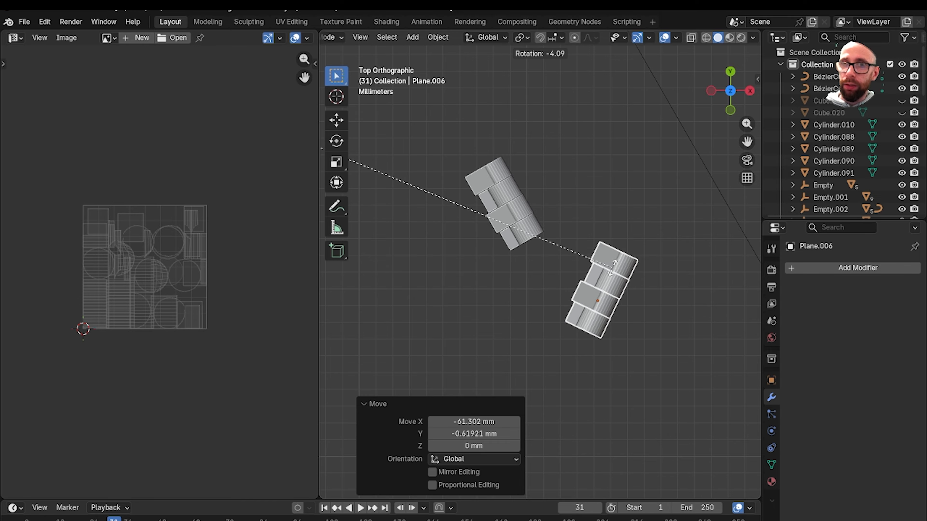
pyautogui.rightClick(621, 281)
pyautogui.rightClick(620, 281)
pyautogui.moveTo(620, 281)
pyautogui.moveTo(632, 201)
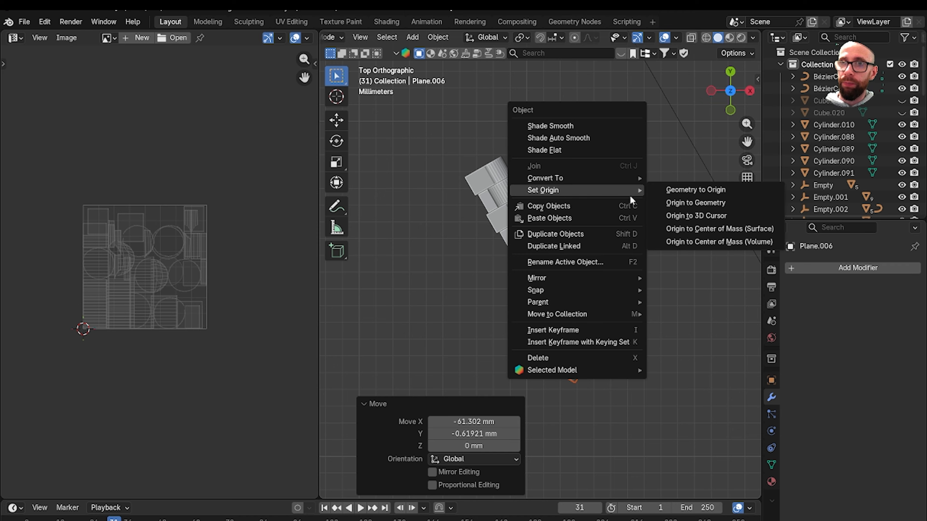
pyautogui.click(686, 202)
pyautogui.press('r')
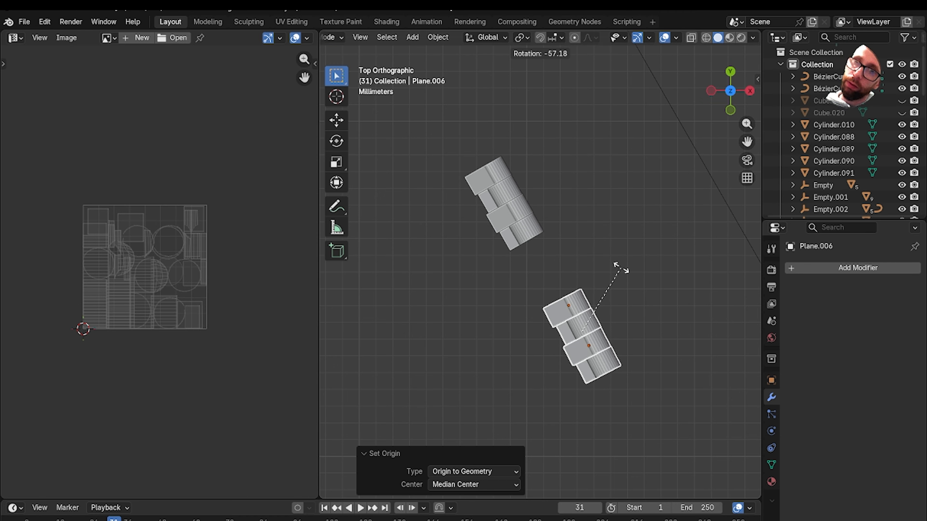
pyautogui.click(619, 266)
# - Move the hinge copy about -2 mm in X and 9.4 mm in Y beside the old far-end hinge, then delete the old hinge
pyautogui.press('g')
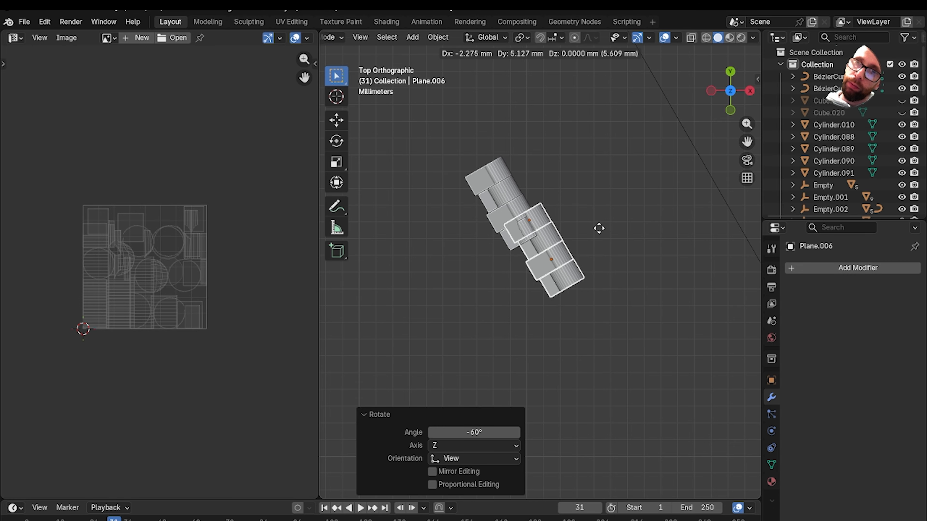
pyautogui.click(612, 161)
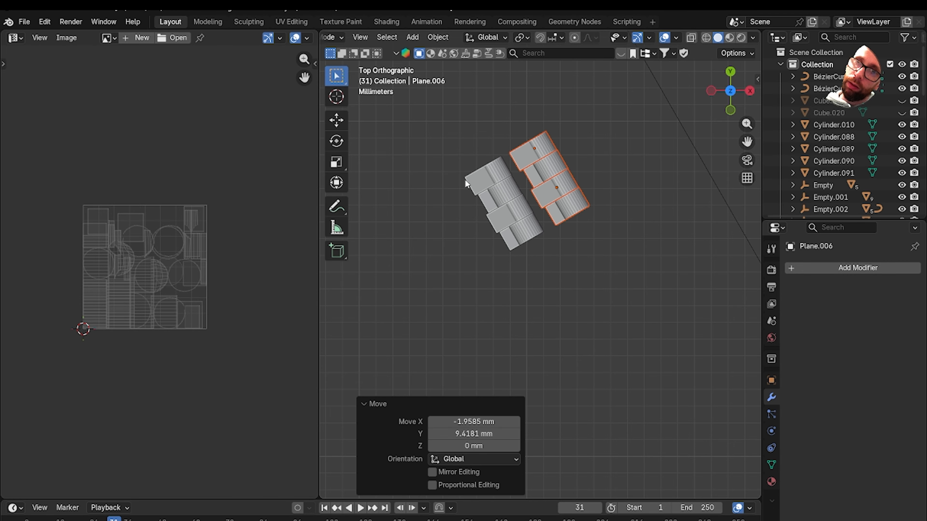
pyautogui.moveTo(506, 252); pyautogui.dragTo(519, 262)
pyautogui.press('Delete')
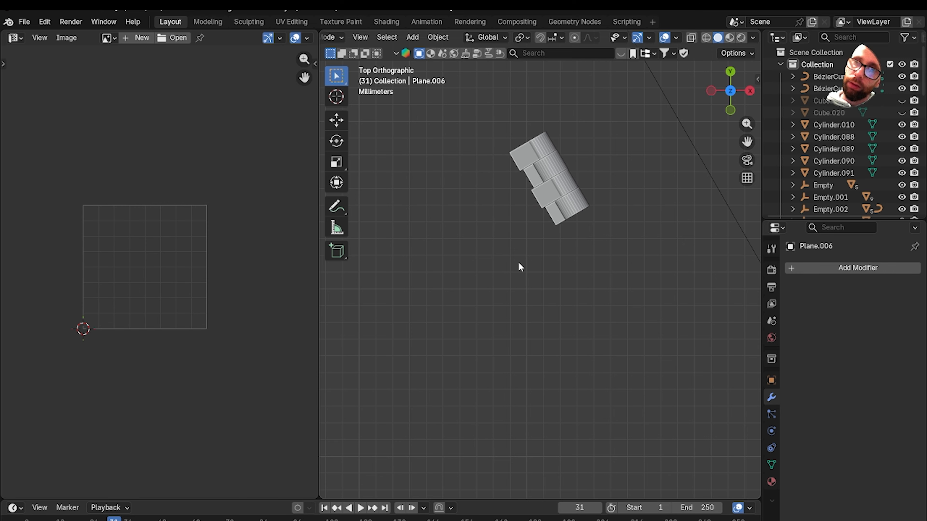
# - Select both pieces of the mirrored hinge copy and move them into the deleted hinge's place
pyautogui.moveTo(476, 121); pyautogui.dragTo(643, 269)
pyautogui.press('g')
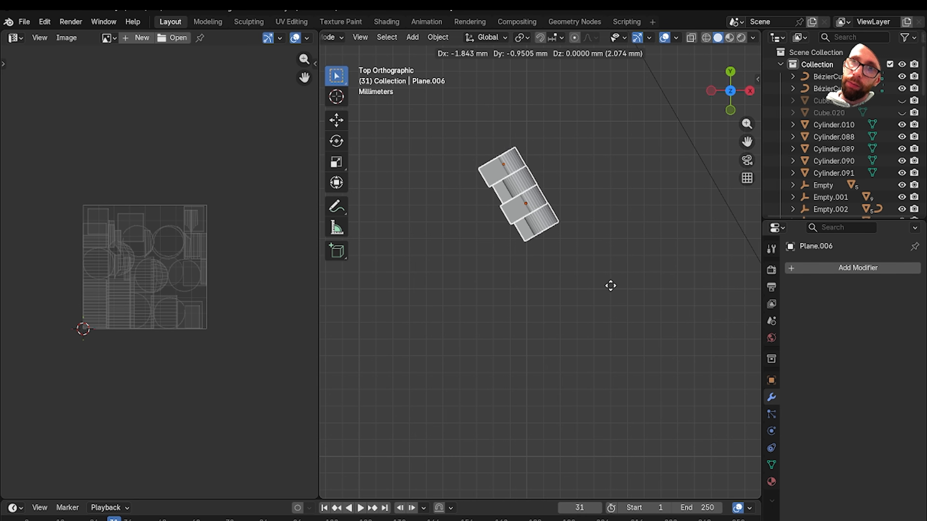
pyautogui.click(604, 294)
pyautogui.scroll(-2, 625, 322)
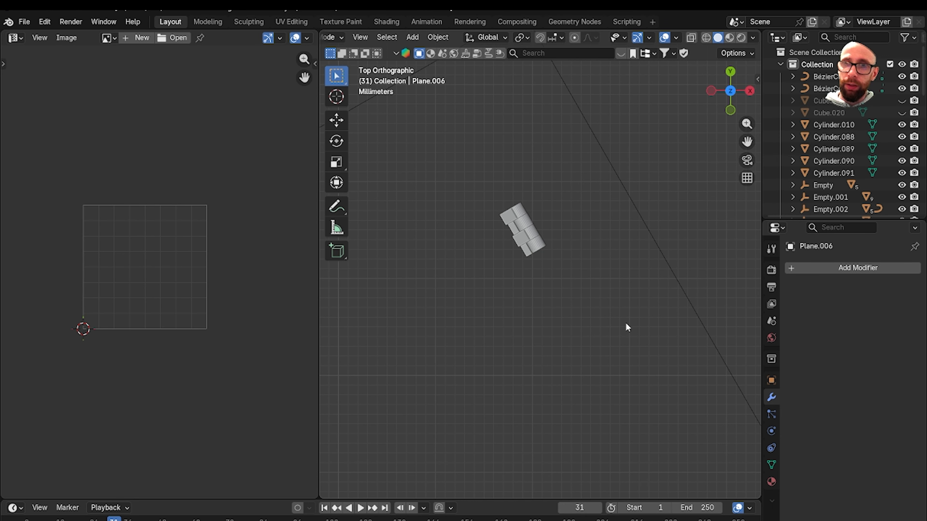
# - Unhide all hidden objects and display the scene in Material Preview shading around the eyeglasses
pyautogui.scroll(-2, 626, 324)
pyautogui.hotkey('alt', 'h')
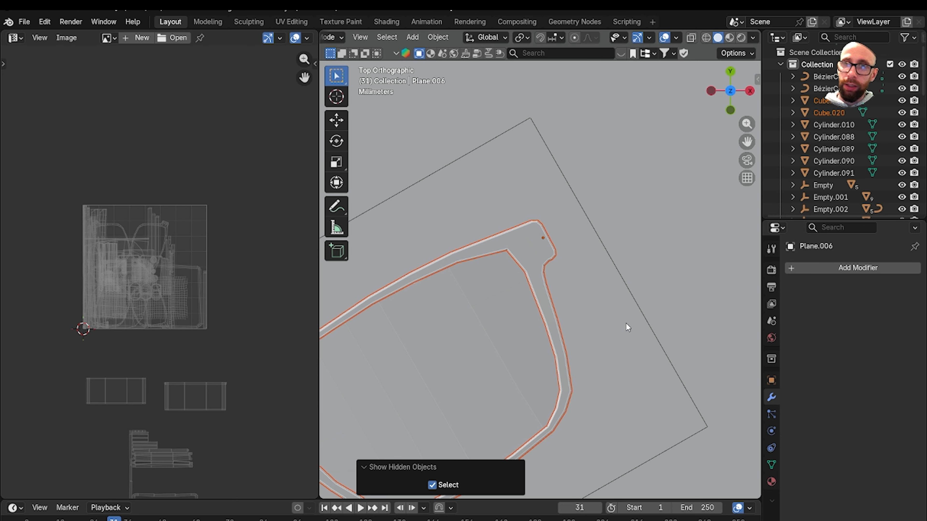
pyautogui.moveTo(625, 323); pyautogui.dragTo(561, 247, button='middle')
pyautogui.moveTo(545, 302); pyautogui.dragTo(607, 322, button='middle')
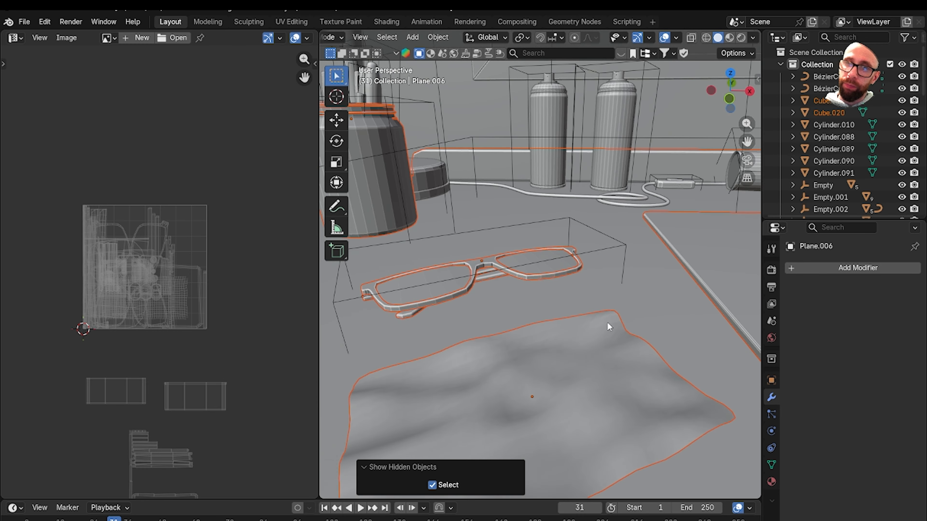
pyautogui.scroll(-9, 607, 322)
pyautogui.click(730, 38)
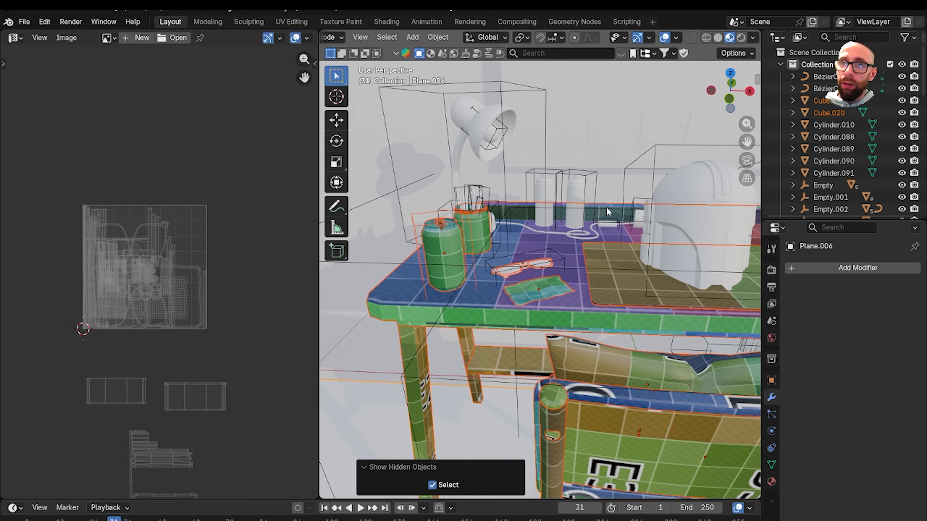
pyautogui.scroll(8, 606, 207)
pyautogui.scroll(3, 577, 315)
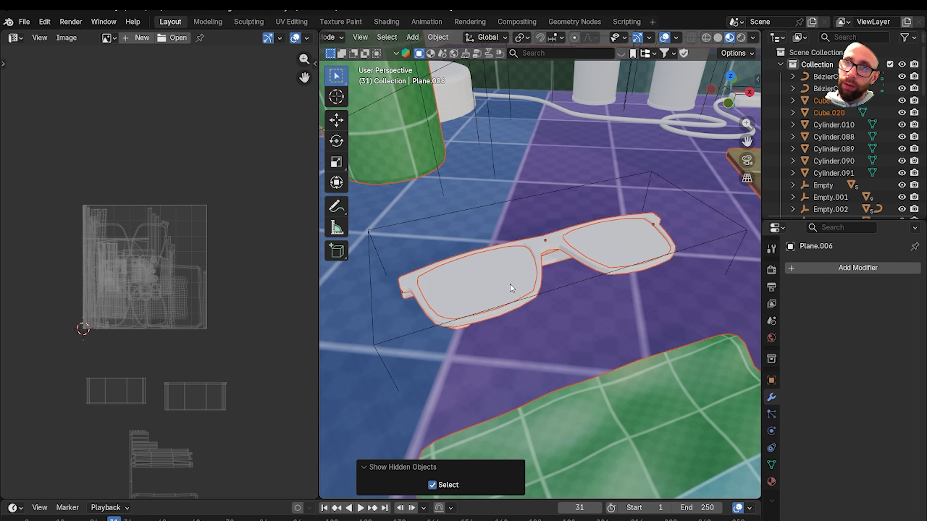
# - Select the eyeglasses' lenses, frame, temple arms and near hinge pieces with the desk as source, and link the desk's checker material to them
pyautogui.click(509, 286)
pyautogui.scroll(5, 564, 229)
pyautogui.keyDown('shift'); pyautogui.click(618, 229); pyautogui.keyUp('shift')
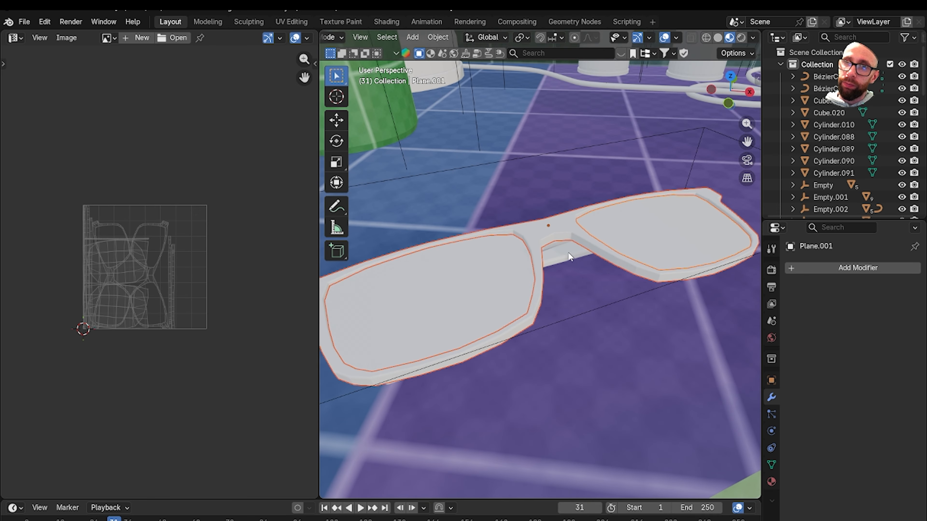
pyautogui.moveTo(618, 230); pyautogui.dragTo(491, 246, button='middle')
pyautogui.keyDown('shift'); pyautogui.click(537, 264); pyautogui.keyUp('shift')
pyautogui.scroll(3, 498, 265)
pyautogui.scroll(2, 490, 246)
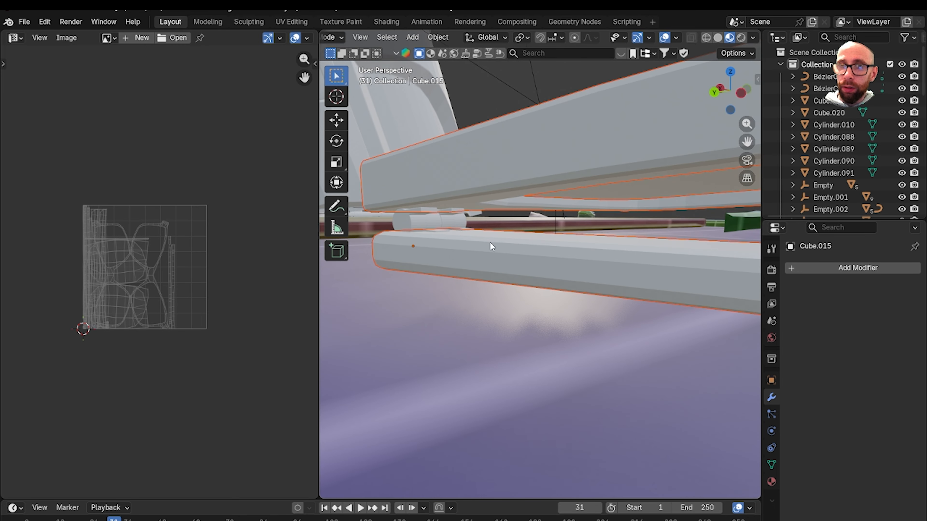
pyautogui.keyDown('shift'); pyautogui.click(458, 222); pyautogui.keyUp('shift')
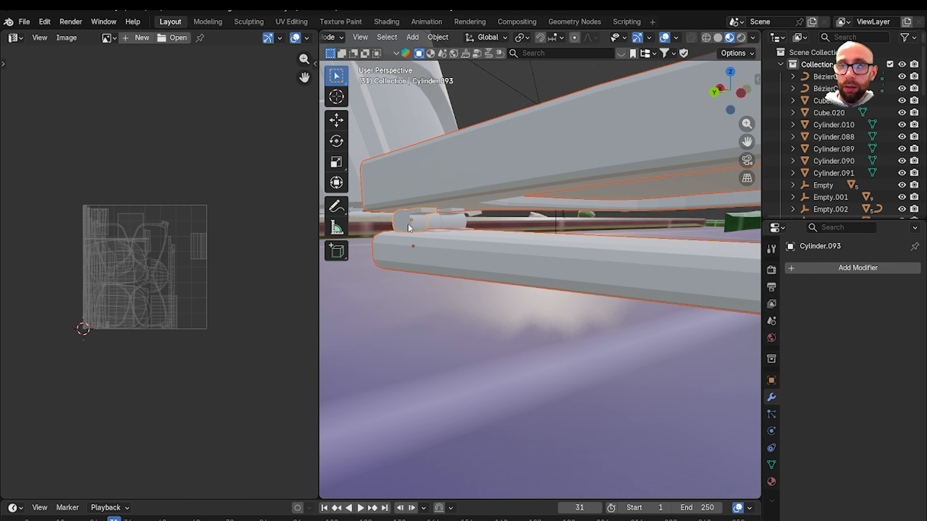
pyautogui.moveTo(456, 227); pyautogui.dragTo(602, 210, button='middle')
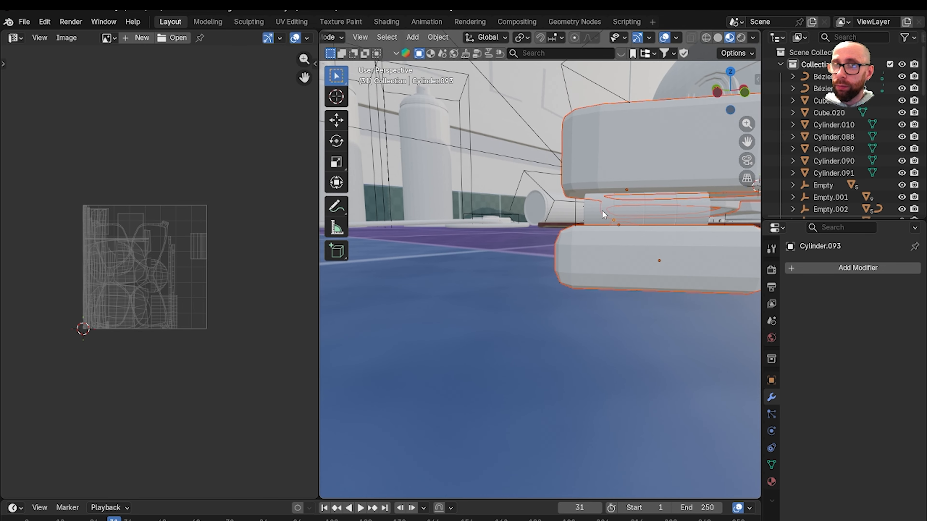
pyautogui.keyDown('shift'); pyautogui.click(626, 211); pyautogui.keyUp('shift')
pyautogui.keyDown('shift'); pyautogui.click(657, 210); pyautogui.keyUp('shift')
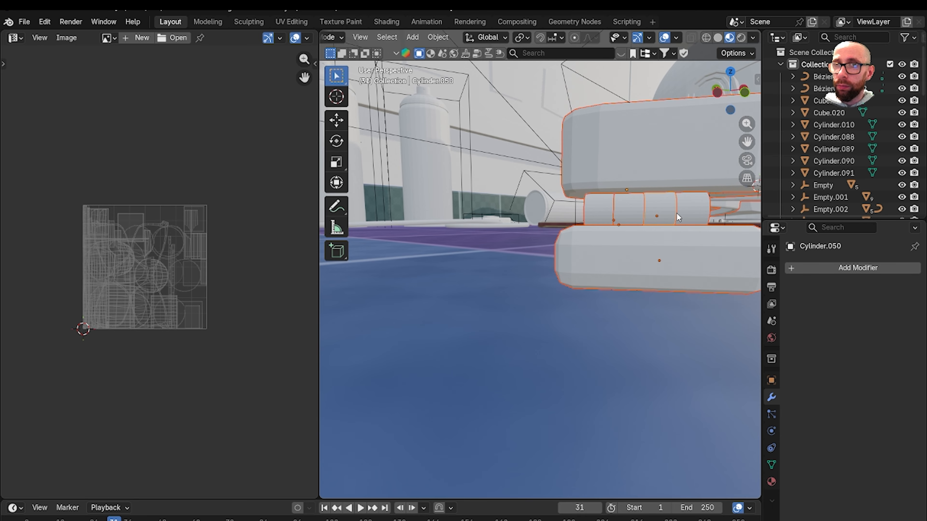
pyautogui.keyDown('shift'); pyautogui.click(485, 343); pyautogui.keyUp('shift')
pyautogui.hotkey('ctrl', 'l')
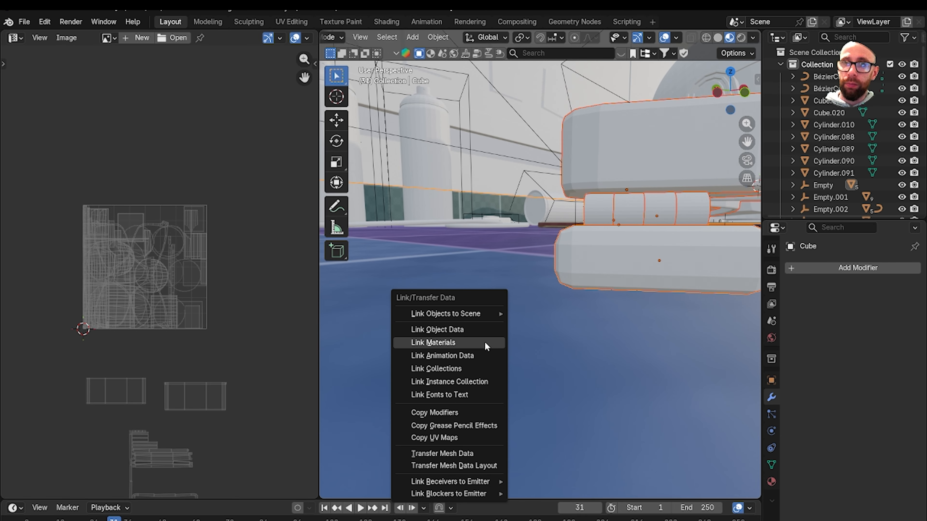
pyautogui.click(485, 344)
# - Link the checker material to the eyeglasses' other hinge pieces that still lack it
pyautogui.moveTo(485, 343); pyautogui.dragTo(615, 349, button='middle')
pyautogui.scroll(-5, 614, 347)
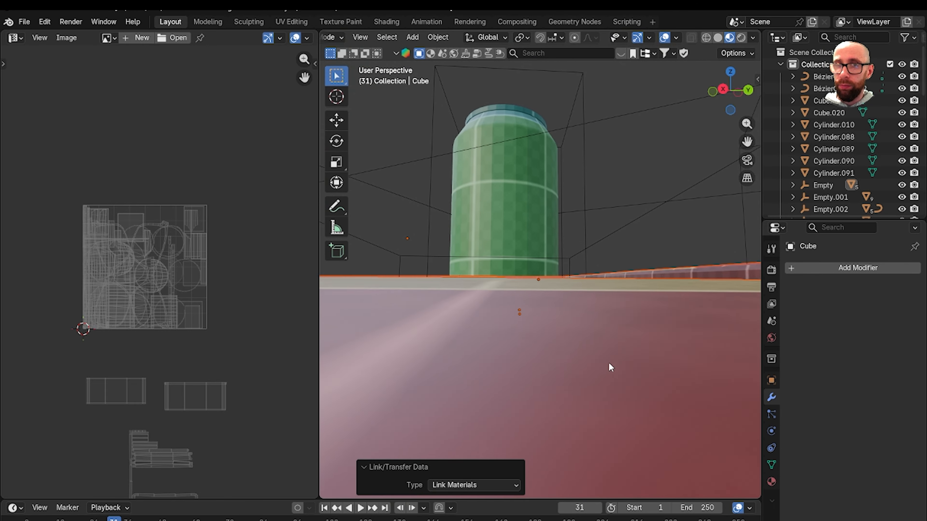
pyautogui.scroll(-3, 632, 233)
pyautogui.scroll(-6, 635, 231)
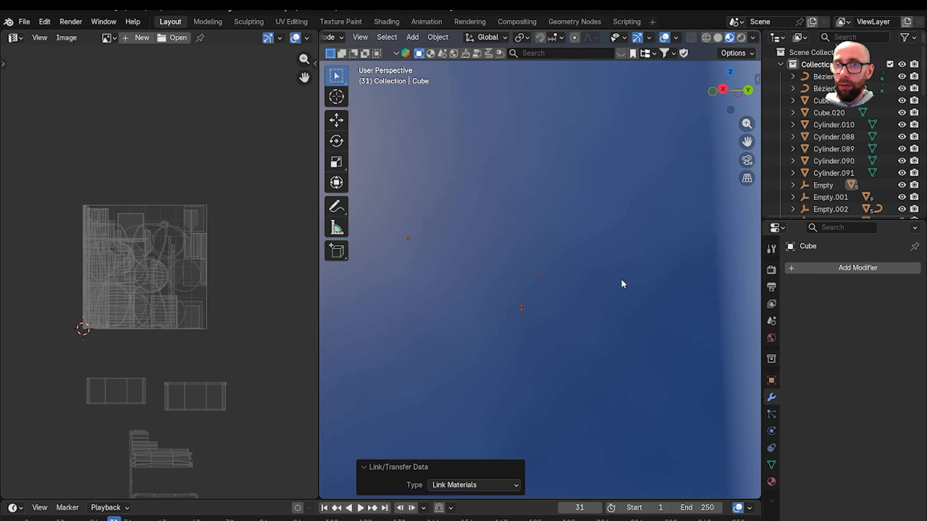
pyautogui.moveTo(622, 279); pyautogui.dragTo(652, 311, button='middle')
pyautogui.scroll(-4, 584, 306)
pyautogui.scroll(-4, 595, 312)
pyautogui.click(629, 294)
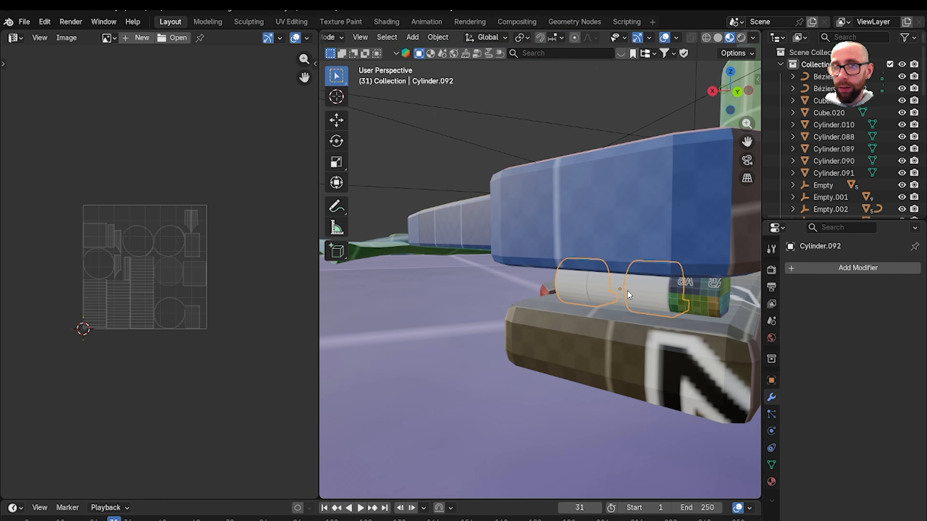
pyautogui.hotkey('ctrl', 'l')
pyautogui.click(712, 300)
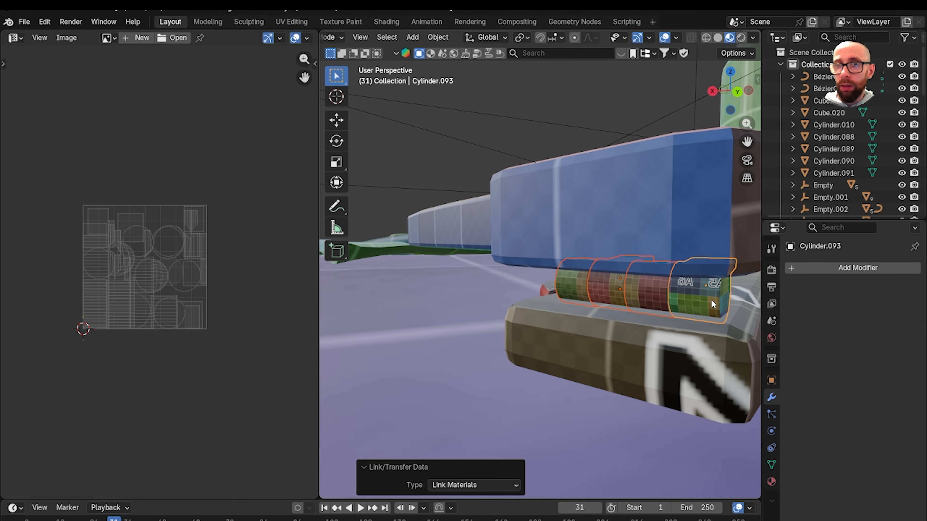
# - Scale down all UVs of the first eyeglass lens so its checker squares appear larger
pyautogui.moveTo(711, 299); pyautogui.dragTo(631, 271, button='middle')
pyautogui.click(631, 271)
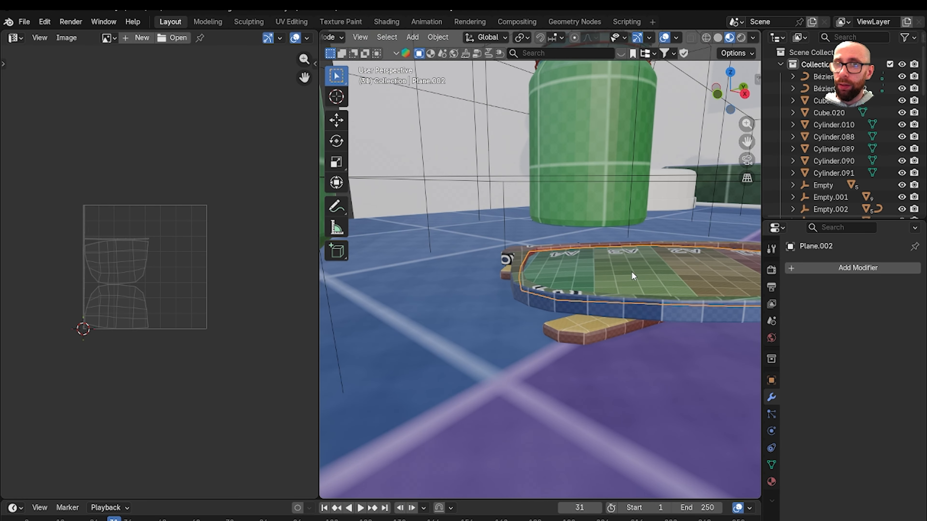
pyautogui.press('Tab')
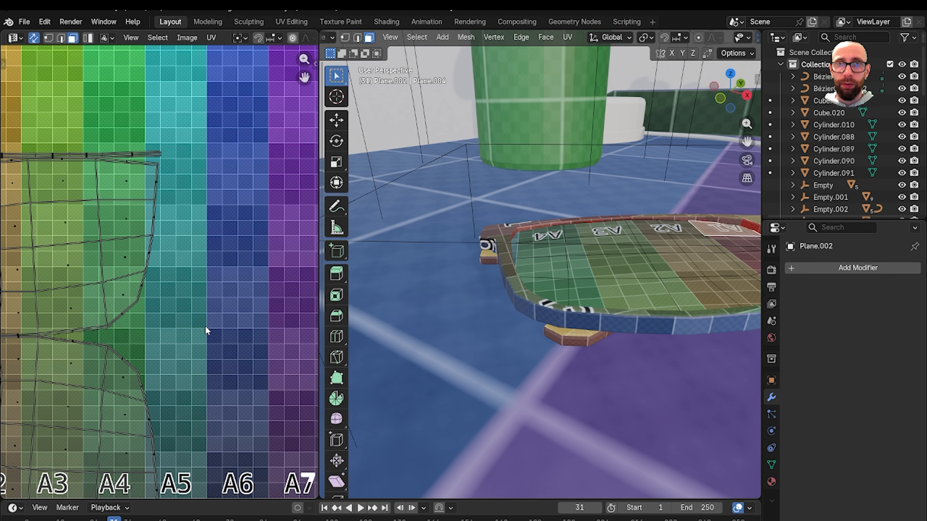
pyautogui.press('a')
pyautogui.press('s')
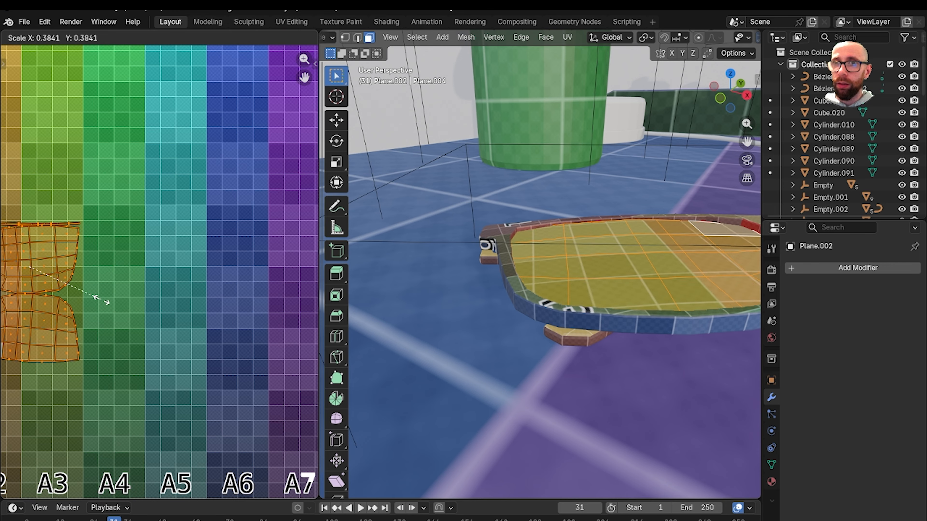
pyautogui.click(63, 296)
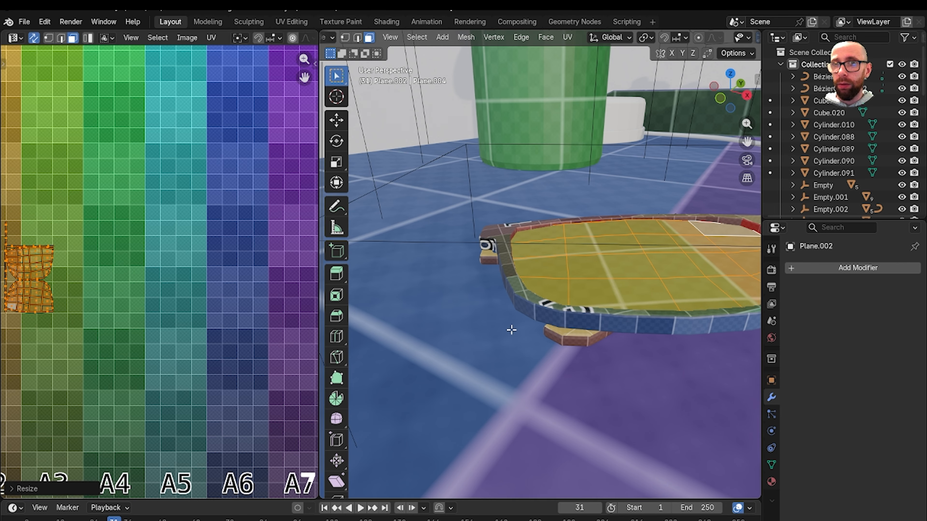
pyautogui.press('Tab')
# - Scale down all UVs of the eyeglasses' front frame to match the lens's checker size
pyautogui.click(551, 318)
pyautogui.press('Tab')
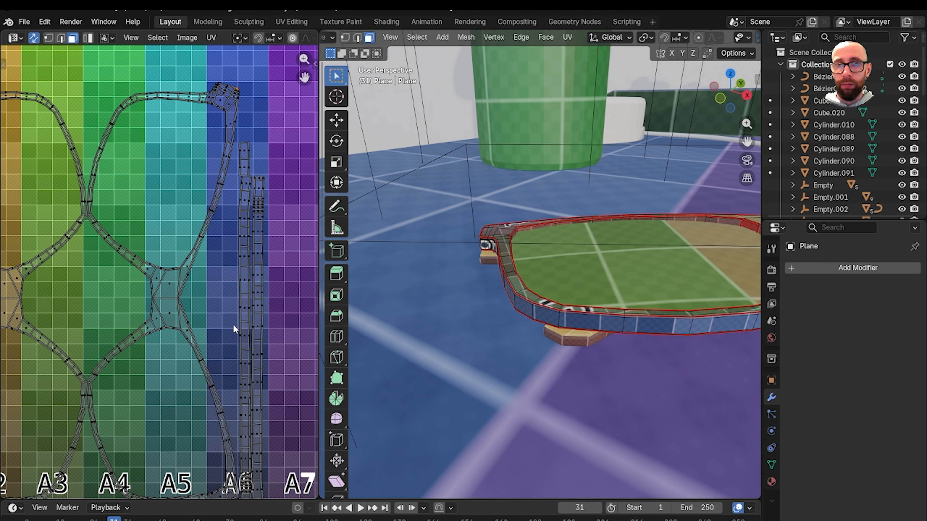
pyautogui.press('a')
pyautogui.press('s')
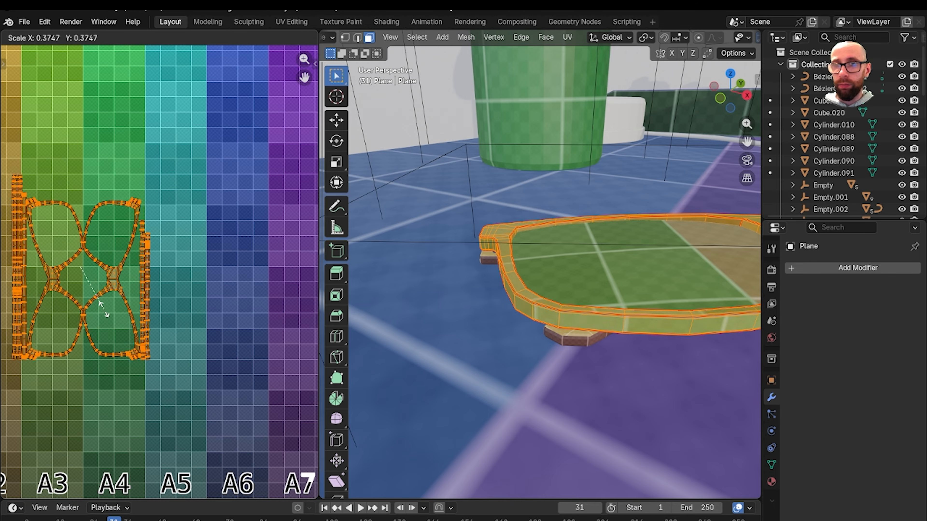
pyautogui.click(94, 308)
# - Scale down the UVs of the second eyeglass lens to match the first lens
pyautogui.moveTo(471, 288); pyautogui.dragTo(569, 284, button='middle')
pyautogui.keyDown('shift'); pyautogui.moveTo(504, 277); pyautogui.dragTo(673, 313, button='middle'); pyautogui.keyUp('shift')
pyautogui.press('Tab')
pyautogui.click(584, 288)
pyautogui.press('Tab')
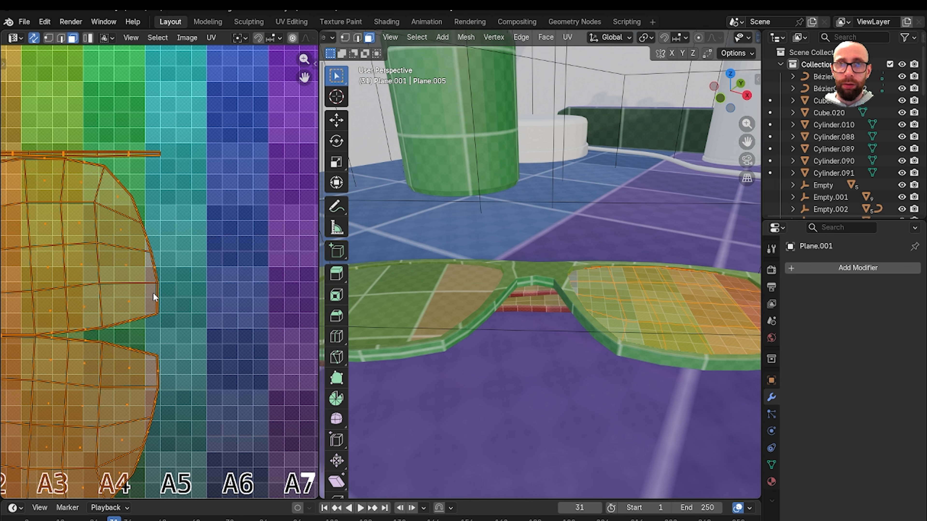
pyautogui.press('s')
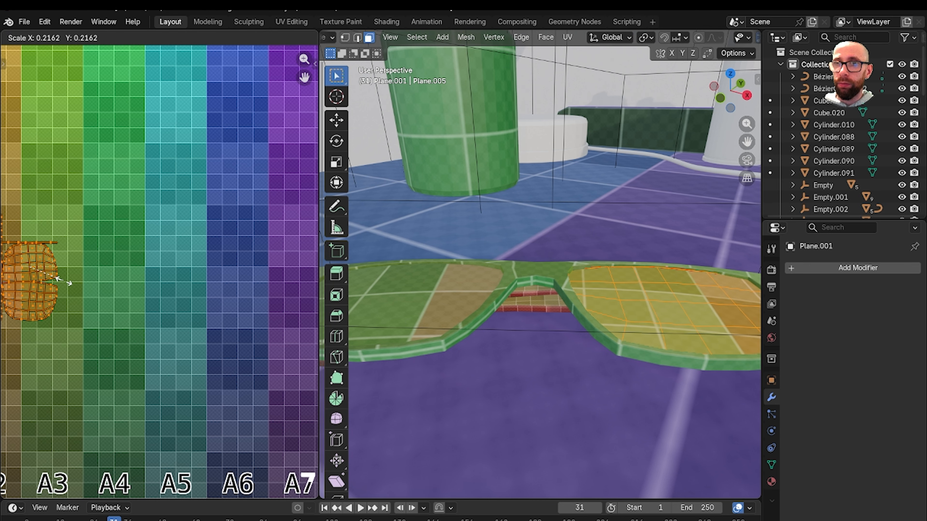
pyautogui.click(58, 278)
pyautogui.press('Tab')
# - Scale down the UVs of the first folded temple arm, the nearer one seen below the nose bridge
pyautogui.scroll(5, 557, 309)
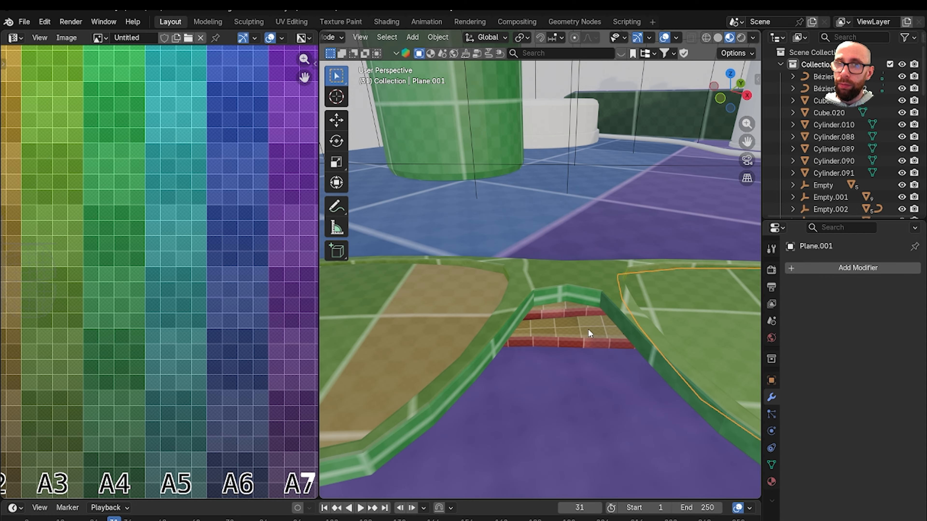
pyautogui.click(583, 331)
pyautogui.press('Tab')
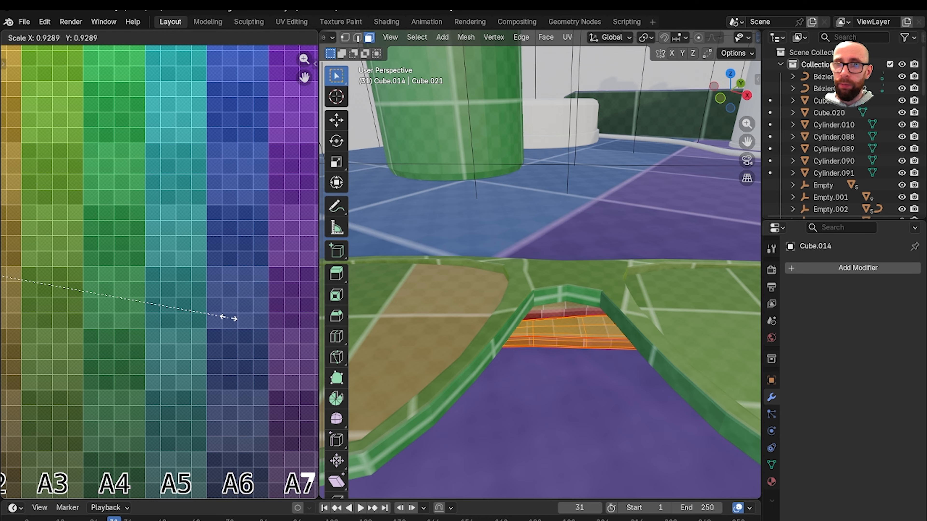
pyautogui.click(34, 267)
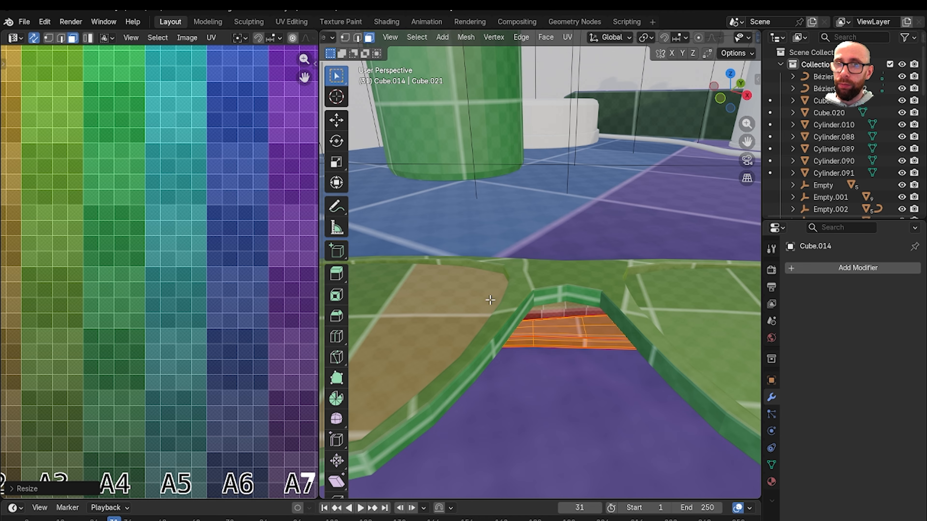
pyautogui.press('Tab')
# - Scale down the UVs of the second folded temple arm behind the first one
pyautogui.click(564, 308)
pyautogui.press('Tab')
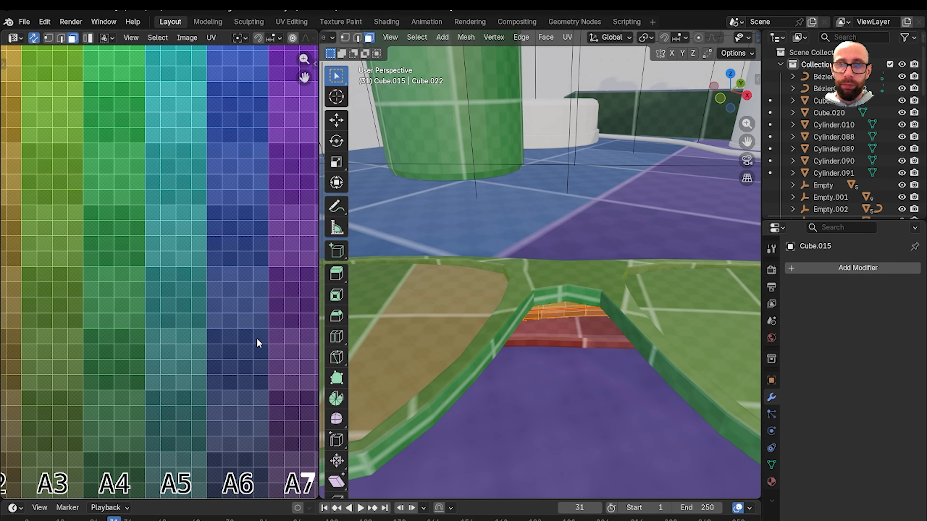
pyautogui.click(76, 283)
pyautogui.scroll(-5, 538, 308)
pyautogui.press('Tab')
# - Select the cylinder pieces of one eyeglass hinge and scale their UVs together to about 0.18
pyautogui.moveTo(451, 310); pyautogui.dragTo(507, 272, button='middle')
pyautogui.scroll(6, 494, 261)
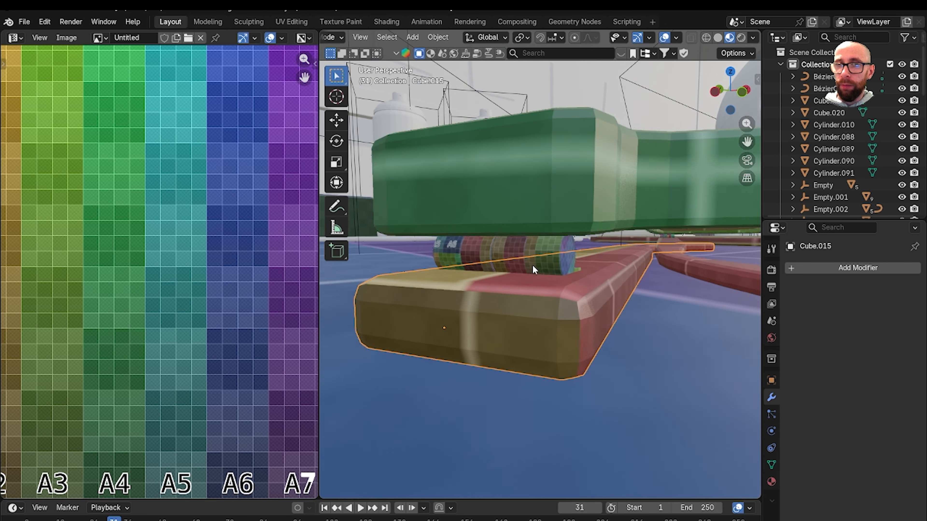
pyautogui.scroll(2, 532, 266)
pyautogui.click(571, 255)
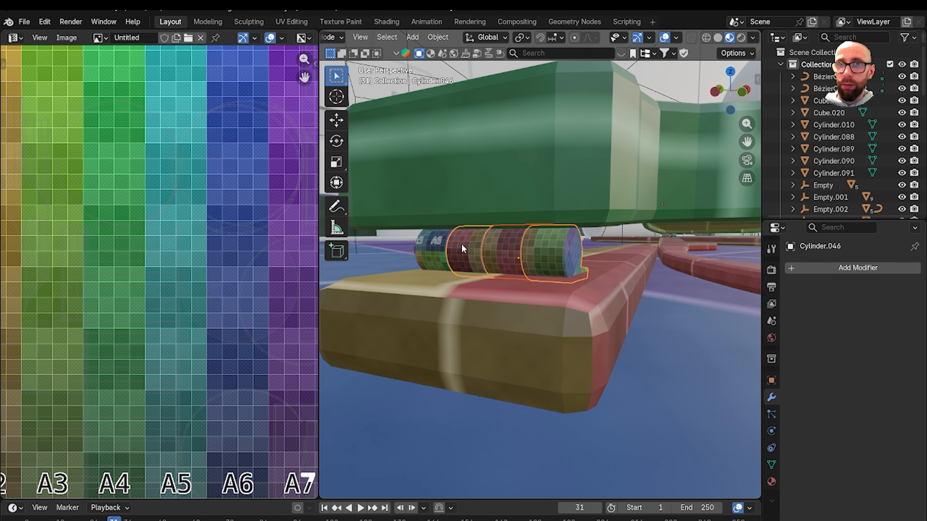
pyautogui.keyDown('shift'); pyautogui.click(433, 243); pyautogui.keyUp('shift')
pyautogui.press('`')
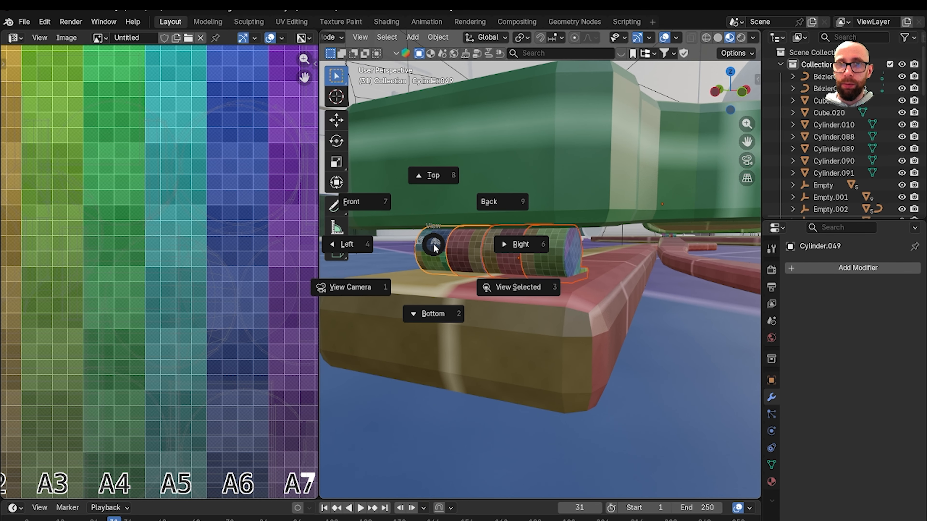
pyautogui.press('Escape')
pyautogui.press('Tab')
pyautogui.scroll(-3, 243, 275)
pyautogui.scroll(4, 267, 305)
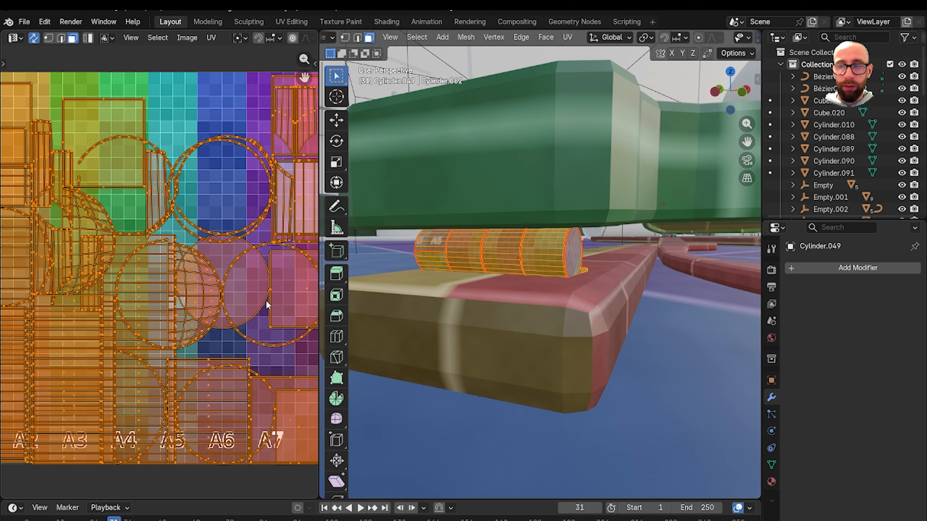
pyautogui.press('s')
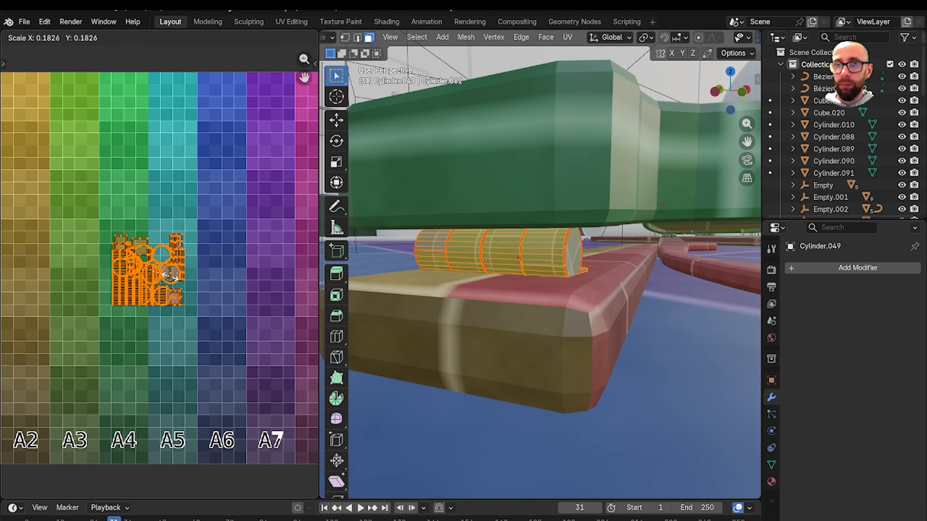
pyautogui.click(167, 276)
pyautogui.press('Tab')
# - Select the cylinder pieces of the other eyeglass hinge and scale down their UVs together
pyautogui.scroll(-13, 505, 254)
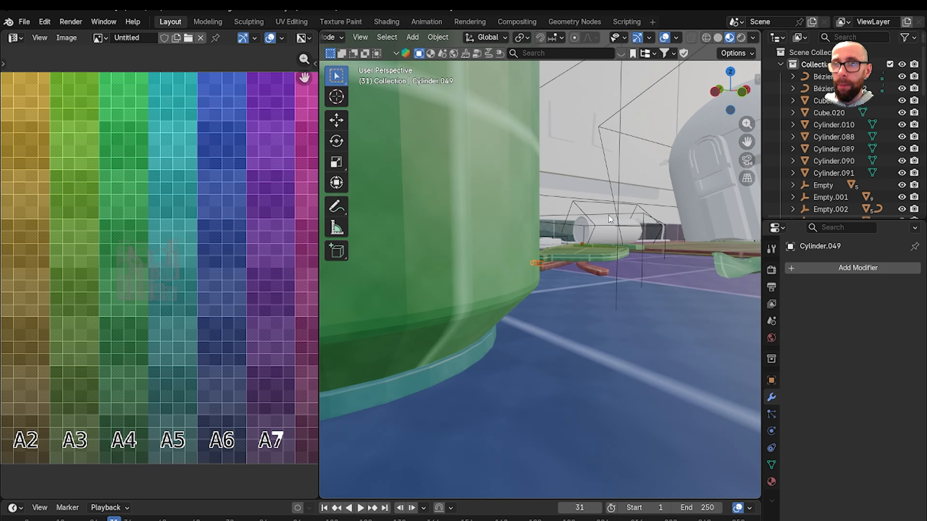
pyautogui.scroll(-5, 609, 219)
pyautogui.moveTo(609, 219)
pyautogui.mouseDown(button='middle')
pyautogui.moveTo(502, 248)
pyautogui.moveTo(641, 314)
pyautogui.mouseUp(button='middle')
pyautogui.moveTo(503, 256)
pyautogui.mouseDown(button='middle')
pyautogui.moveTo(594, 273)
pyautogui.moveTo(503, 229)
pyautogui.mouseUp(button='middle')
pyautogui.scroll(3, 571, 254)
pyautogui.scroll(4, 541, 255)
pyautogui.scroll(3, 529, 237)
pyautogui.moveTo(541, 254); pyautogui.dragTo(521, 212, button='middle')
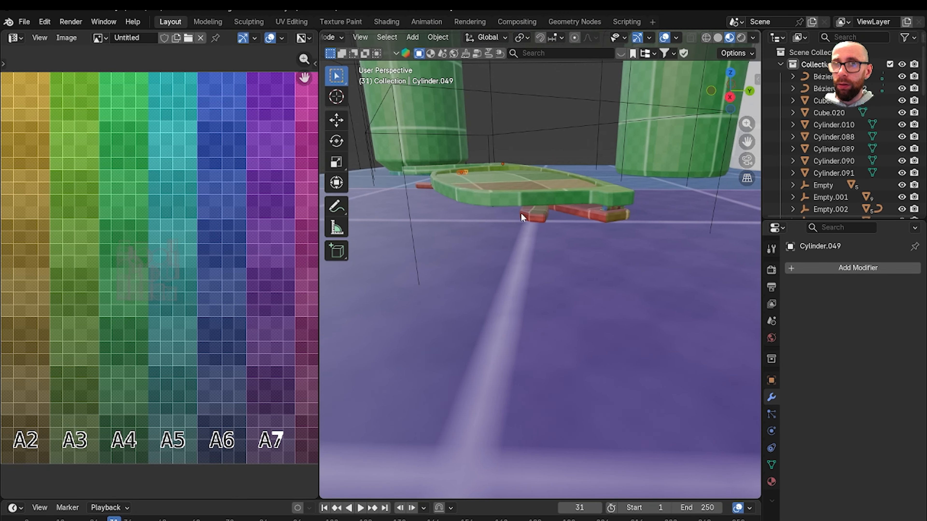
pyautogui.scroll(4, 553, 252)
pyautogui.keyDown('shift'); pyautogui.moveTo(617, 217); pyautogui.dragTo(491, 240, button='middle'); pyautogui.keyUp('shift')
pyautogui.scroll(3, 535, 262)
pyautogui.scroll(2, 491, 239)
pyautogui.keyDown('shift'); pyautogui.moveTo(599, 235); pyautogui.dragTo(514, 228, button='middle'); pyautogui.keyUp('shift')
pyautogui.scroll(3, 514, 228)
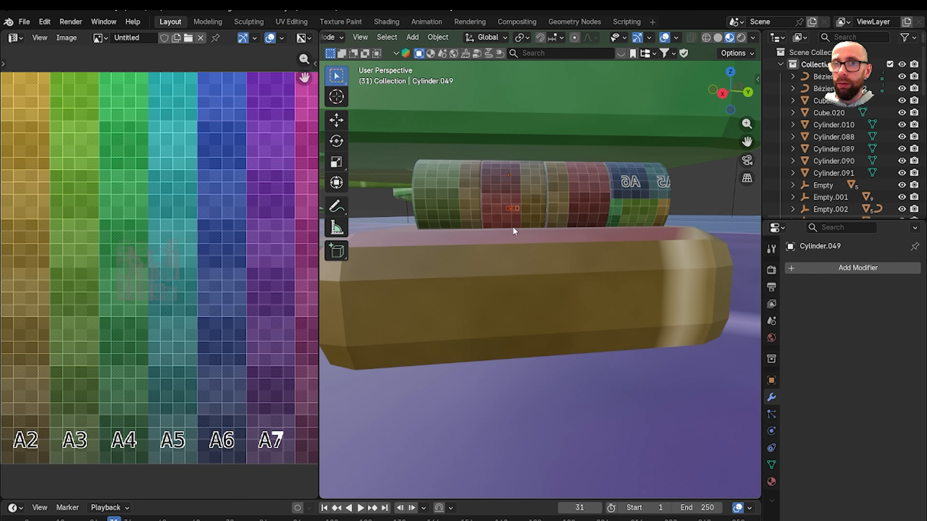
pyautogui.click(665, 190)
pyautogui.keyDown('shift'); pyautogui.click(554, 197); pyautogui.keyUp('shift')
pyautogui.keyDown('shift'); pyautogui.click(512, 197); pyautogui.keyUp('shift')
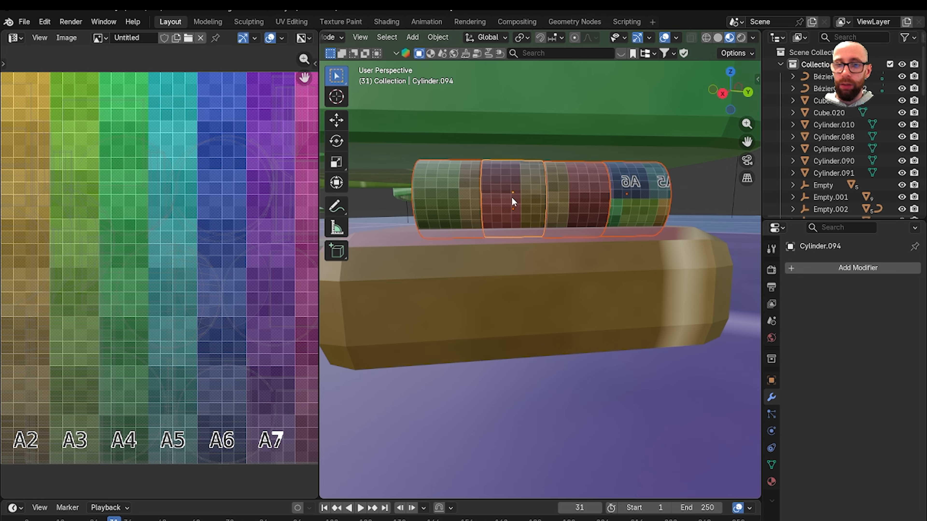
pyautogui.press('`')
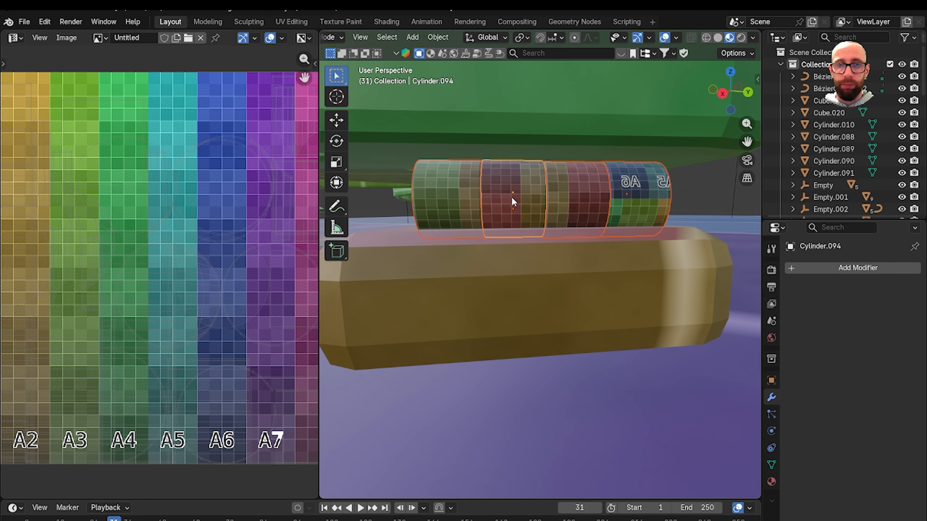
pyautogui.press('Tab')
pyautogui.press('s')
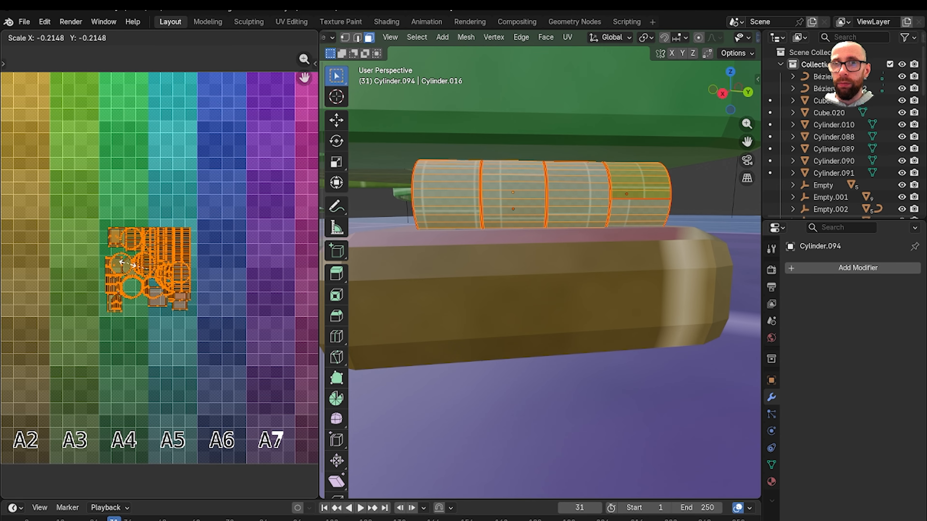
pyautogui.click(140, 264)
pyautogui.press('Tab')
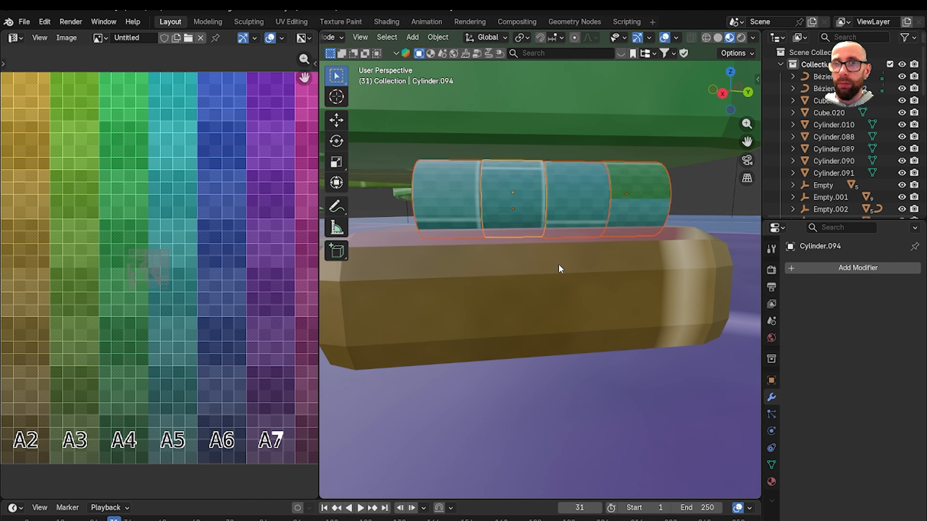
# - Return to an overview of the desk scene and save the file
pyautogui.scroll(-9, 559, 267)
pyautogui.moveTo(480, 249); pyautogui.dragTo(581, 272, button='middle')
pyautogui.scroll(-5, 580, 270)
pyautogui.scroll(-4, 452, 256)
pyautogui.moveTo(451, 256); pyautogui.dragTo(533, 287, button='middle')
pyautogui.scroll(-3, 500, 257)
pyautogui.scroll(-2, 471, 255)
pyautogui.scroll(3, 525, 253)
pyautogui.click(24, 22)
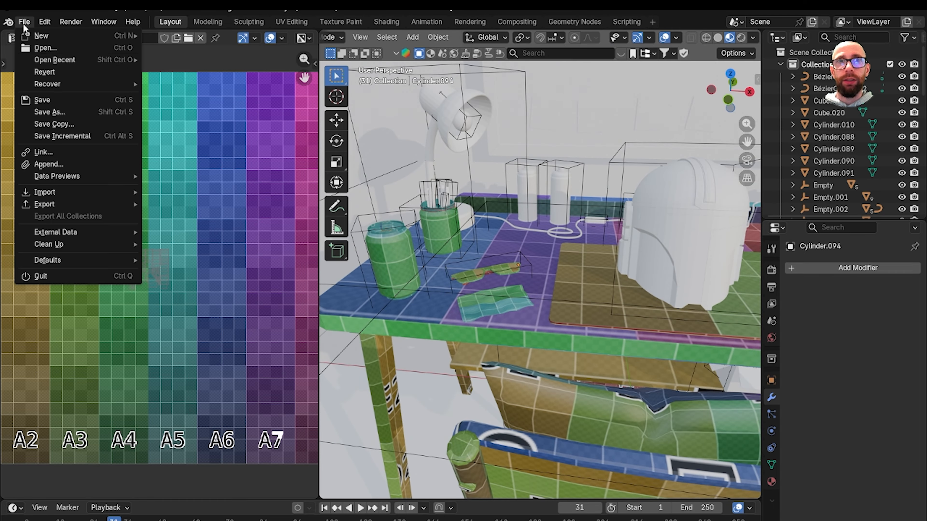
pyautogui.click(61, 100)
# - Examine the desk and chair to compare checker-textured objects with those still plain white
pyautogui.moveTo(504, 221); pyautogui.dragTo(501, 279, button='middle')
pyautogui.scroll(-5, 557, 321)
pyautogui.scroll(6, 530, 313)
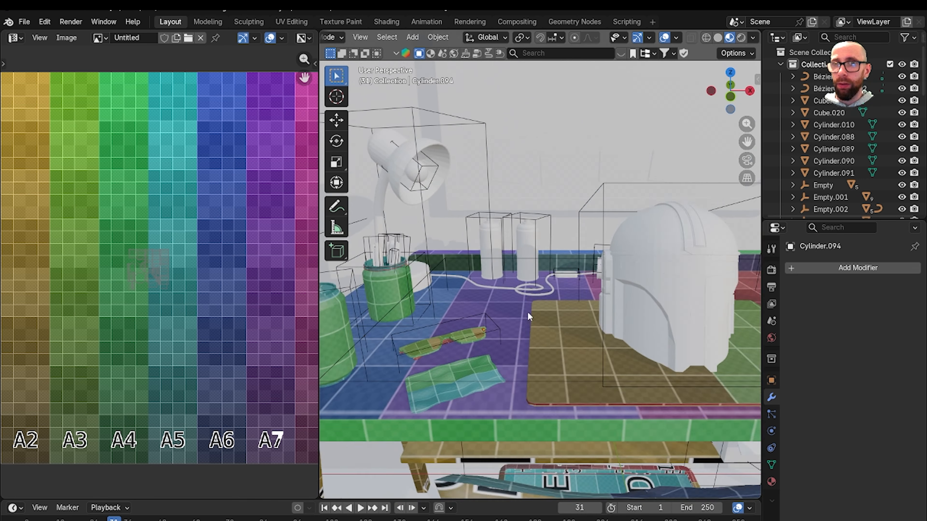
pyautogui.scroll(-5, 528, 311)
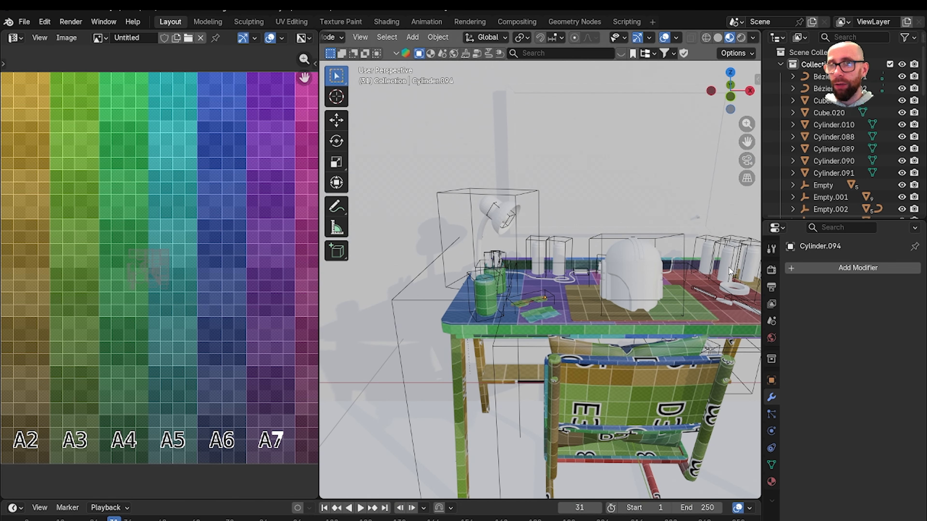
pyautogui.scroll(3, 621, 307)
pyautogui.moveTo(540, 292)
pyautogui.mouseDown(button='middle')
pyautogui.moveTo(588, 328)
pyautogui.moveTo(613, 312)
pyautogui.moveTo(523, 307)
pyautogui.mouseUp(button='middle')
pyautogui.scroll(4, 612, 312)
pyautogui.scroll(-4, 524, 308)
pyautogui.scroll(-3, 551, 319)
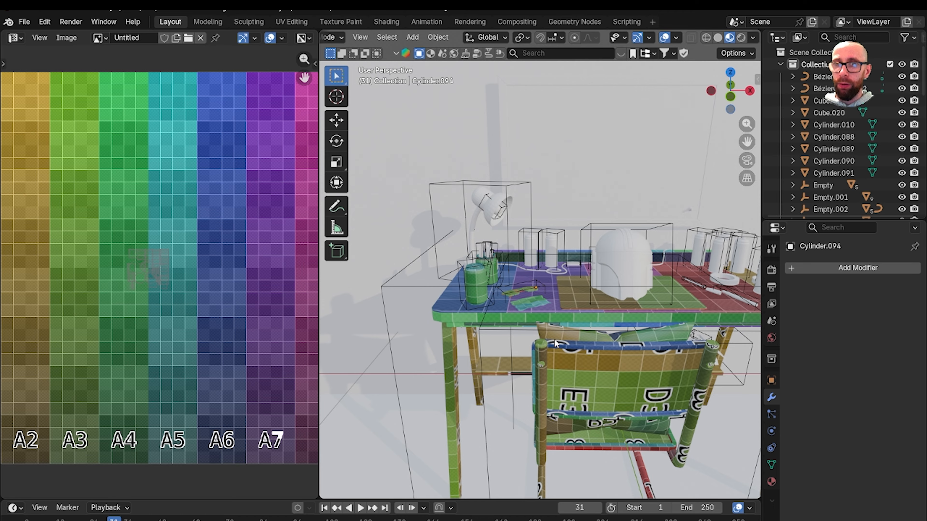